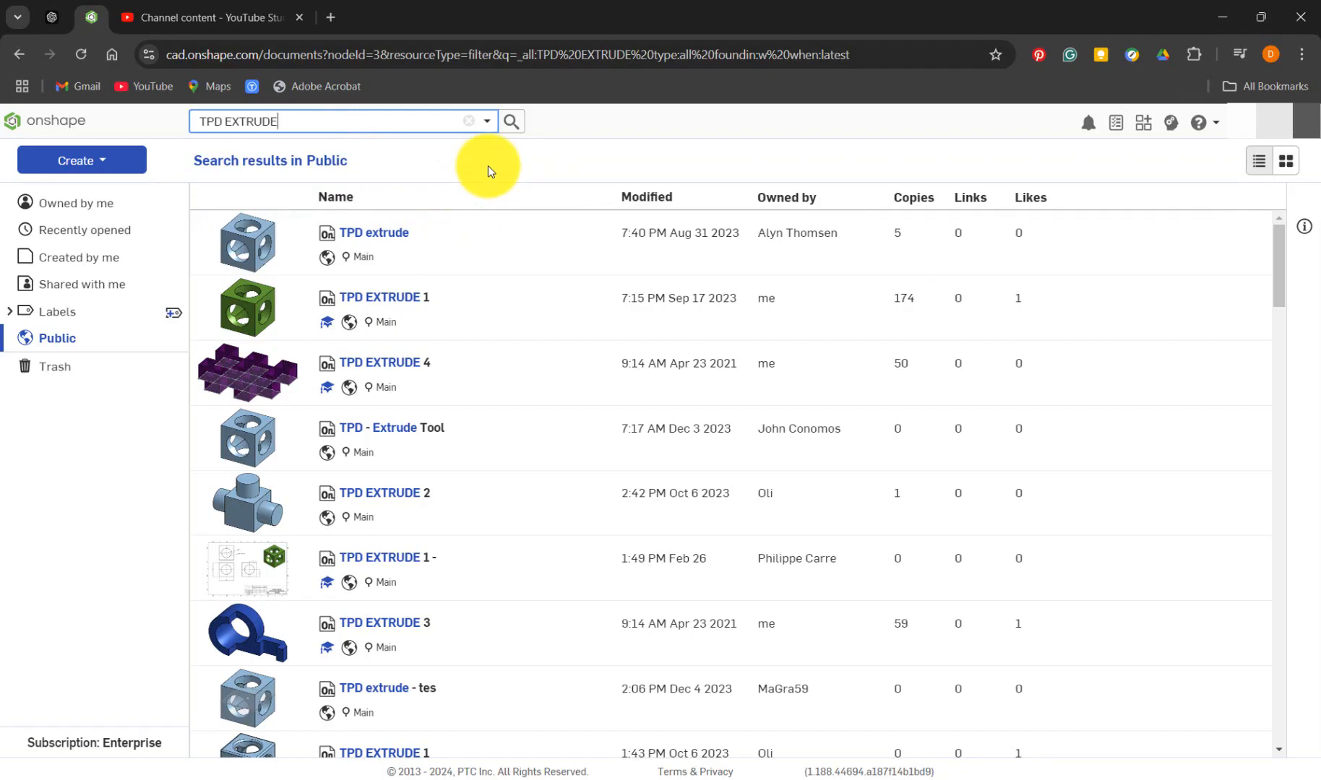
# Sort the search results by modification date and open the TPD EXTRUDE PART 1 2425 document
pyautogui.click(654, 199)
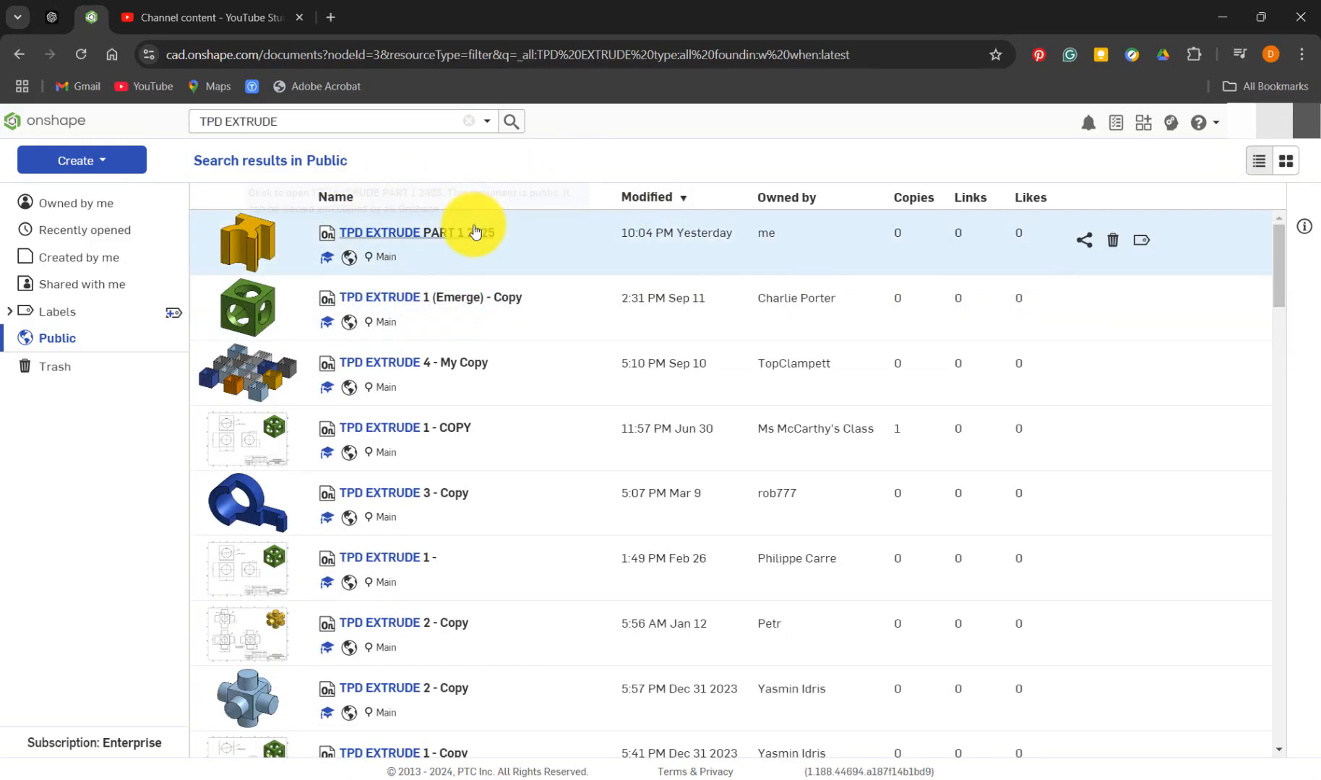
pyautogui.click(473, 234)
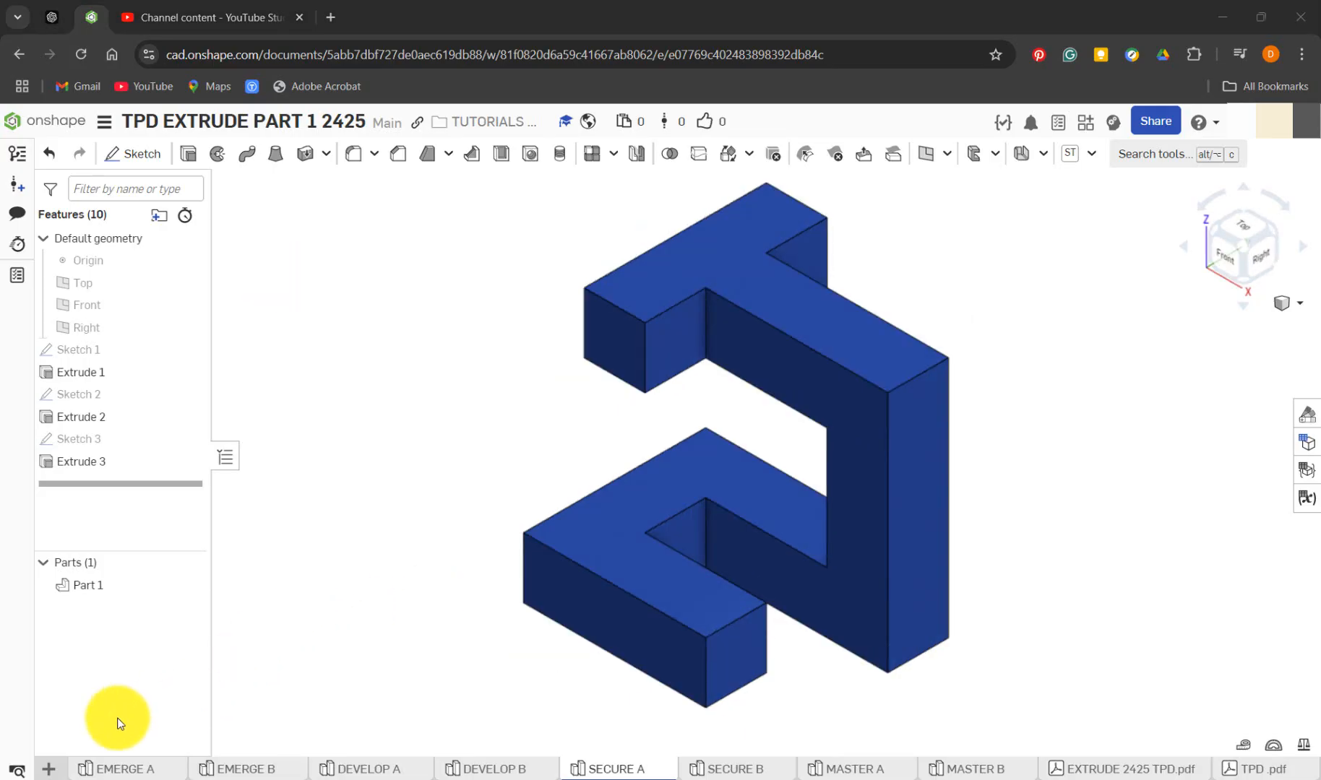
# Create a new Part Studio in the document
pyautogui.click(48, 769)
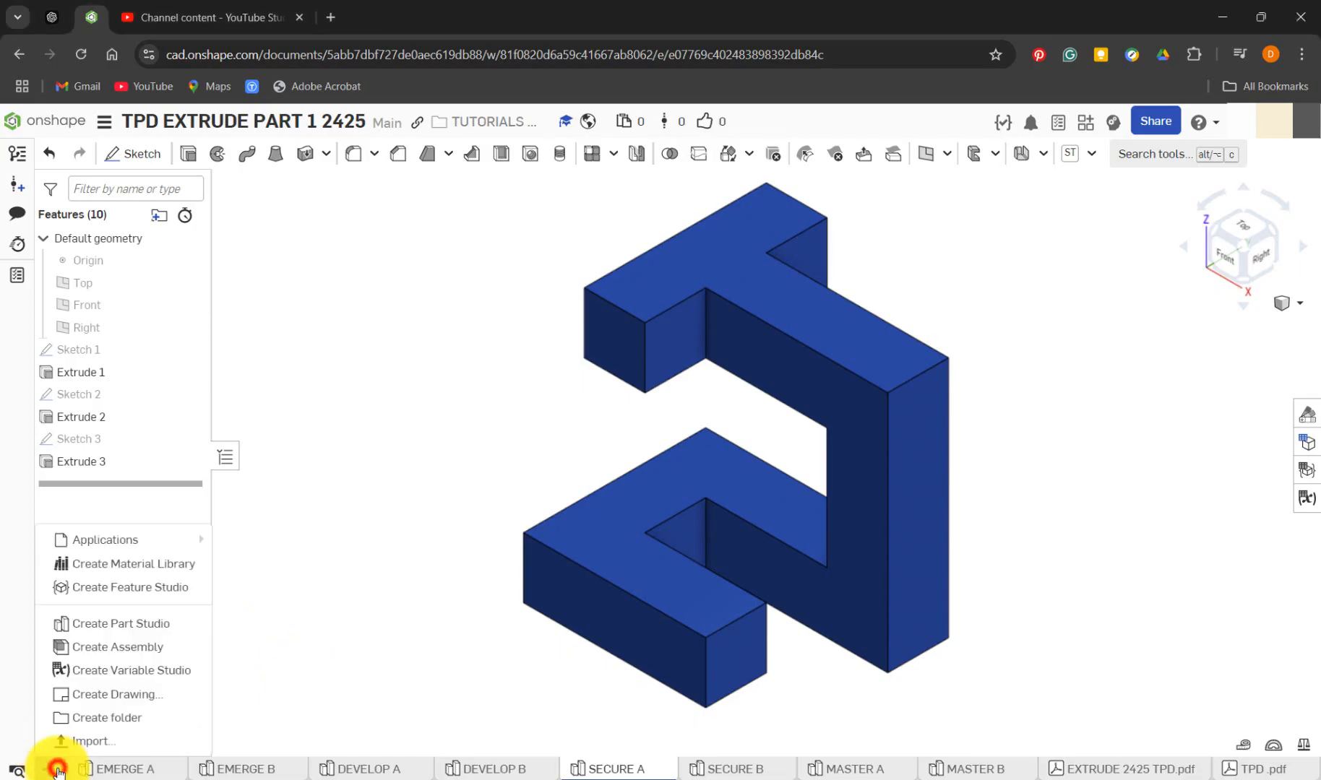
pyautogui.click(167, 623)
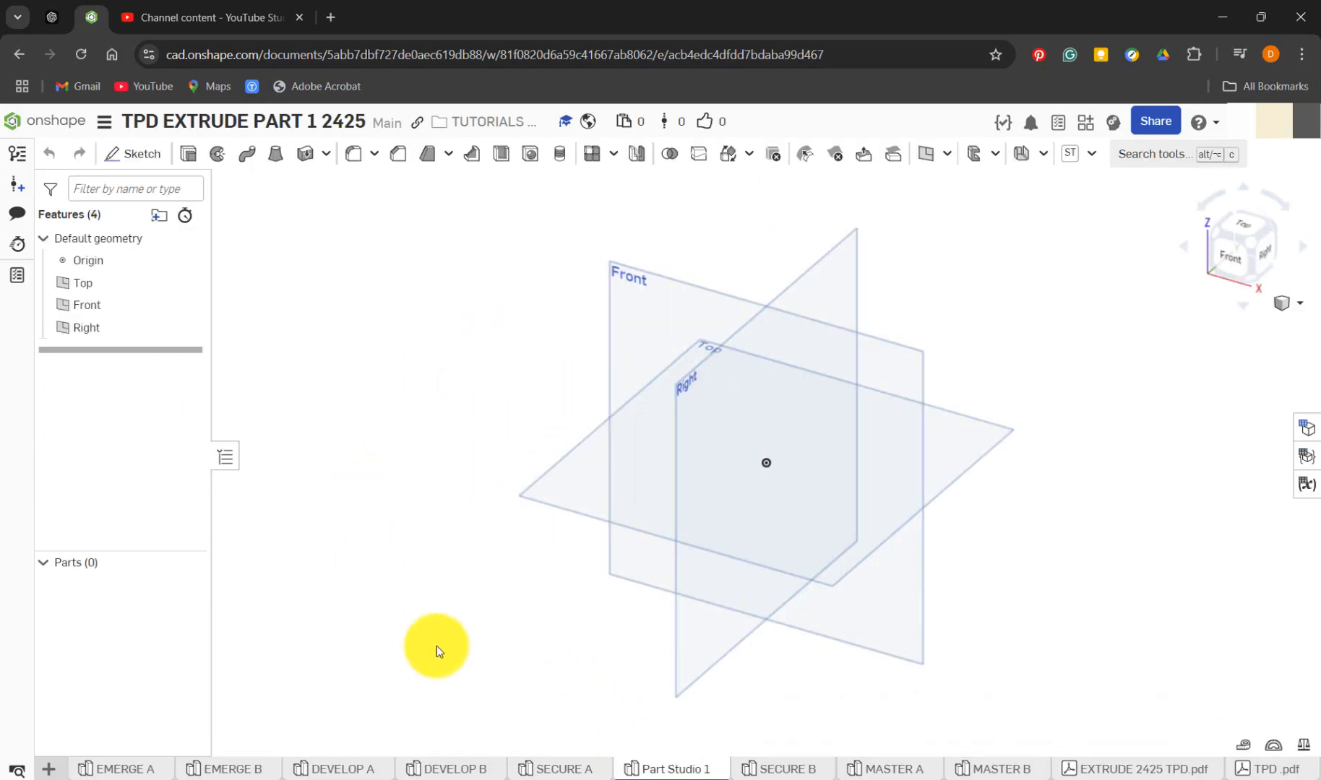
pyautogui.click(754, 612)
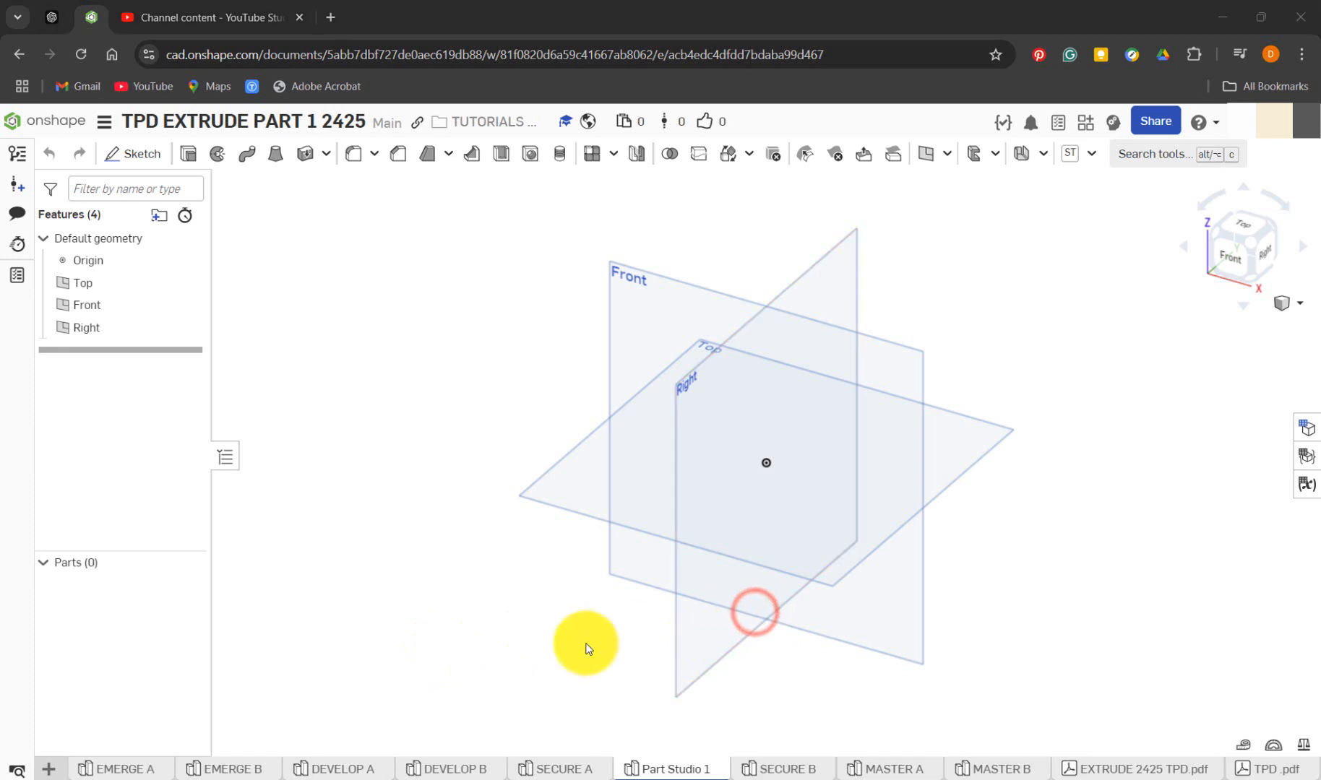
# In SECURE A, roll the feature list back to Sketch 1, open that sketch for editing and move its 5 mm dimension closer to the shape
pyautogui.click(566, 772)
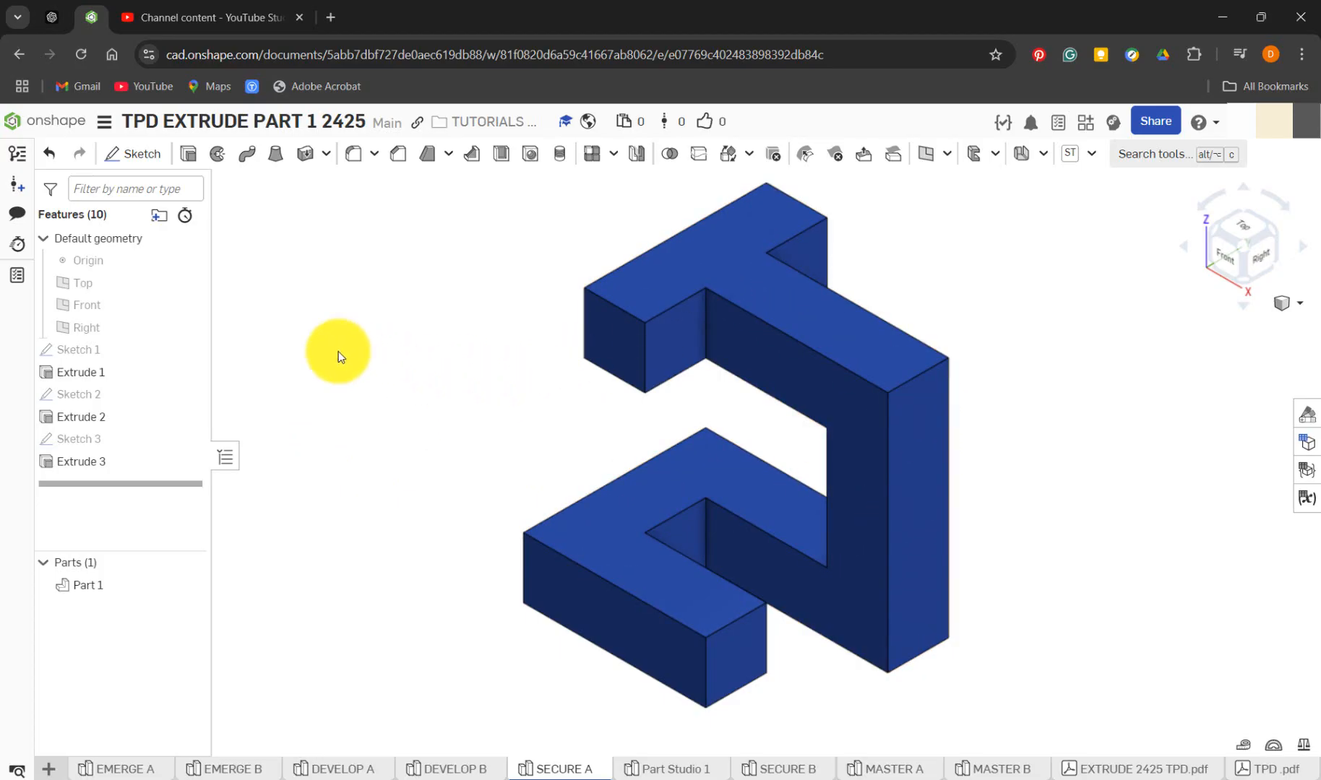
pyautogui.moveTo(160, 488); pyautogui.dragTo(175, 358)
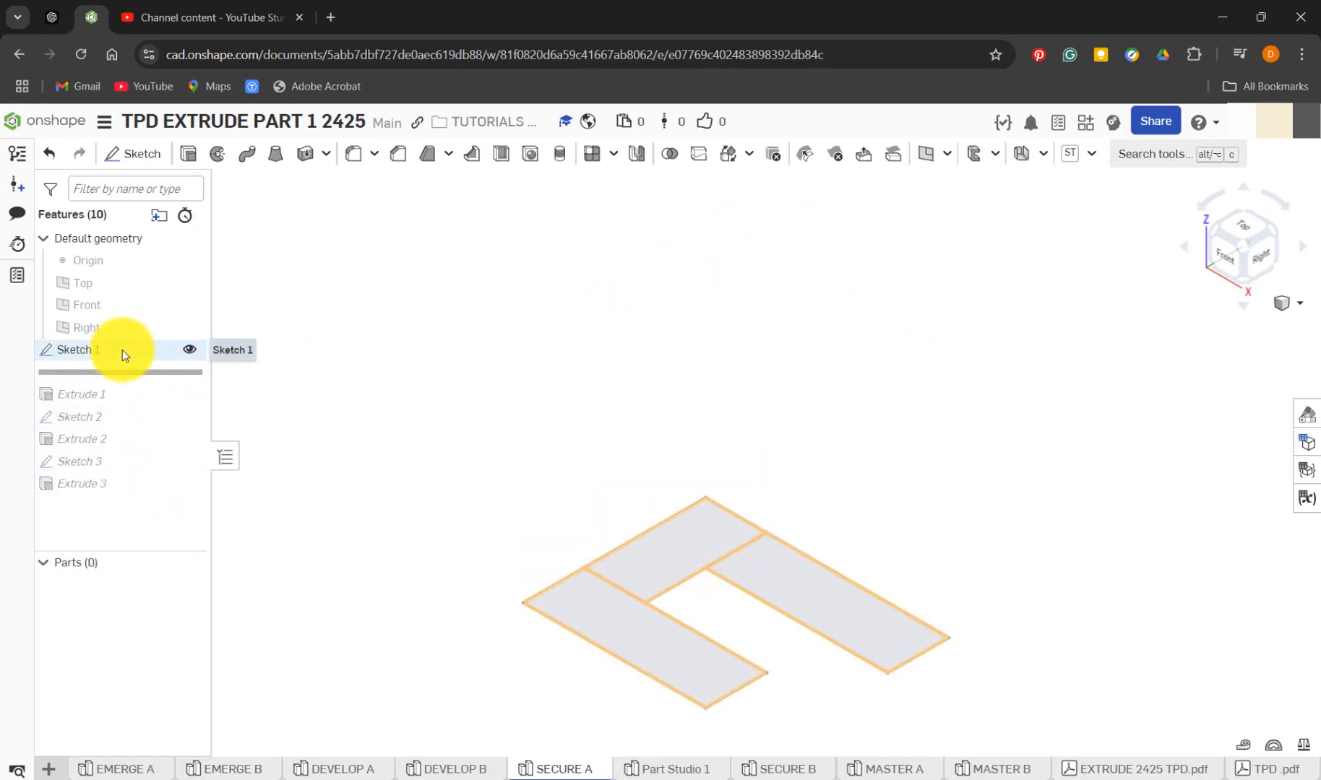
pyautogui.rightClick(122, 349)
pyautogui.click(207, 395)
pyautogui.press('n')
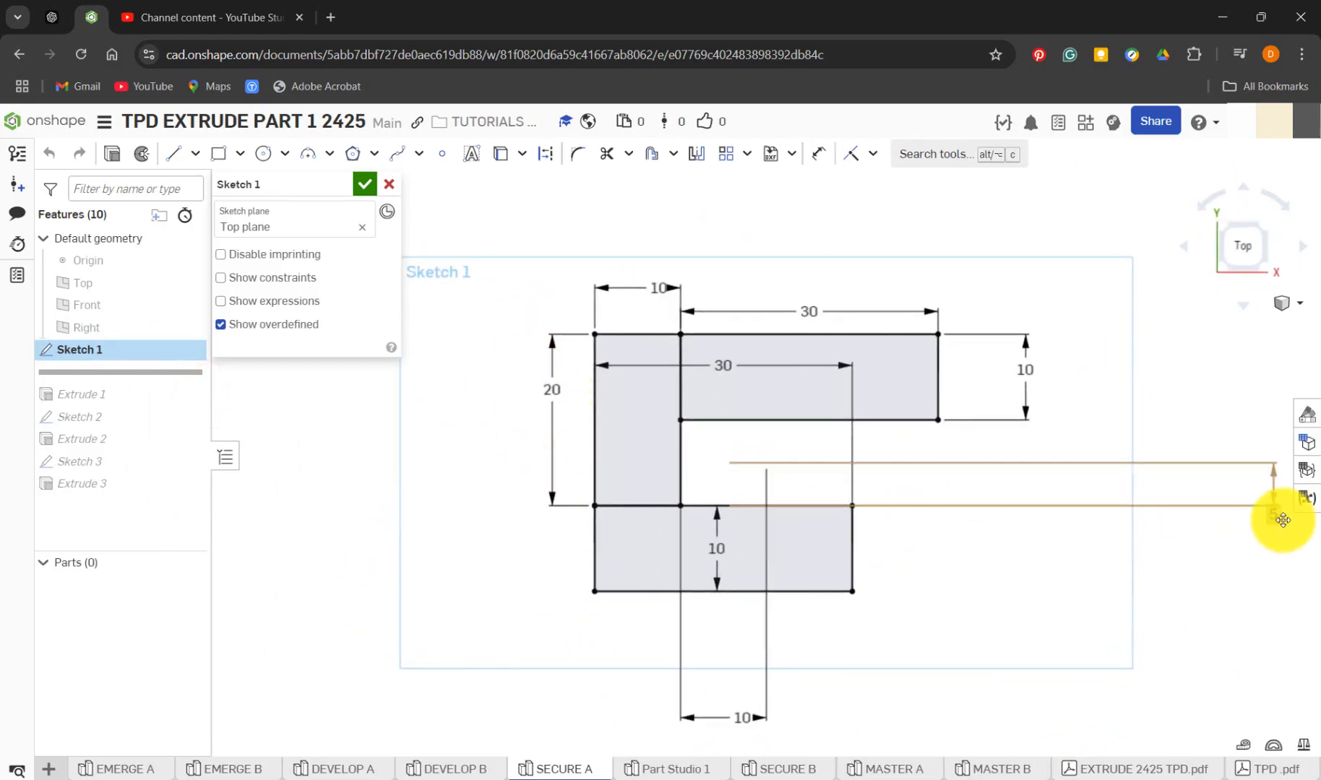
pyautogui.moveTo(1273, 516); pyautogui.dragTo(912, 510)
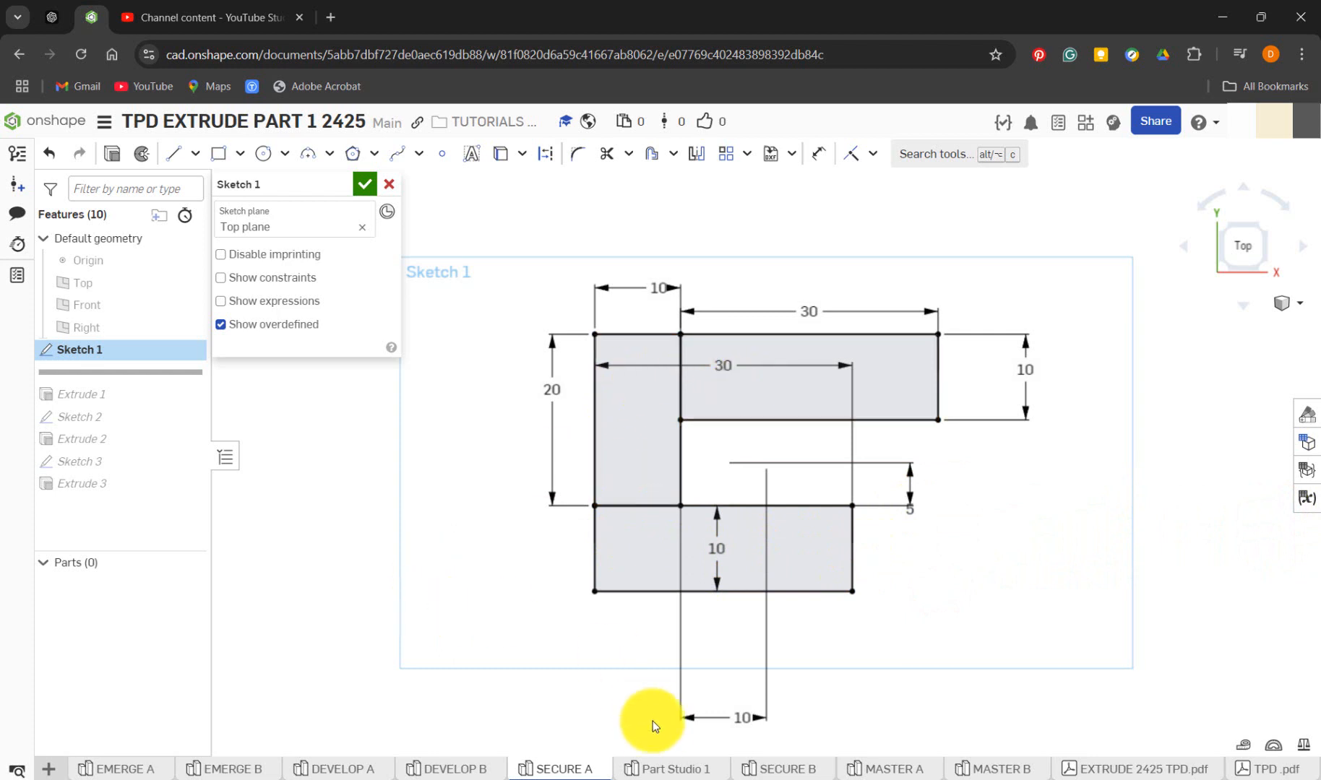
# In Part Studio 1, start a sketch on the Top plane and draw a horizontal corner rectangle about 19 mm high below the origin
pyautogui.click(659, 770)
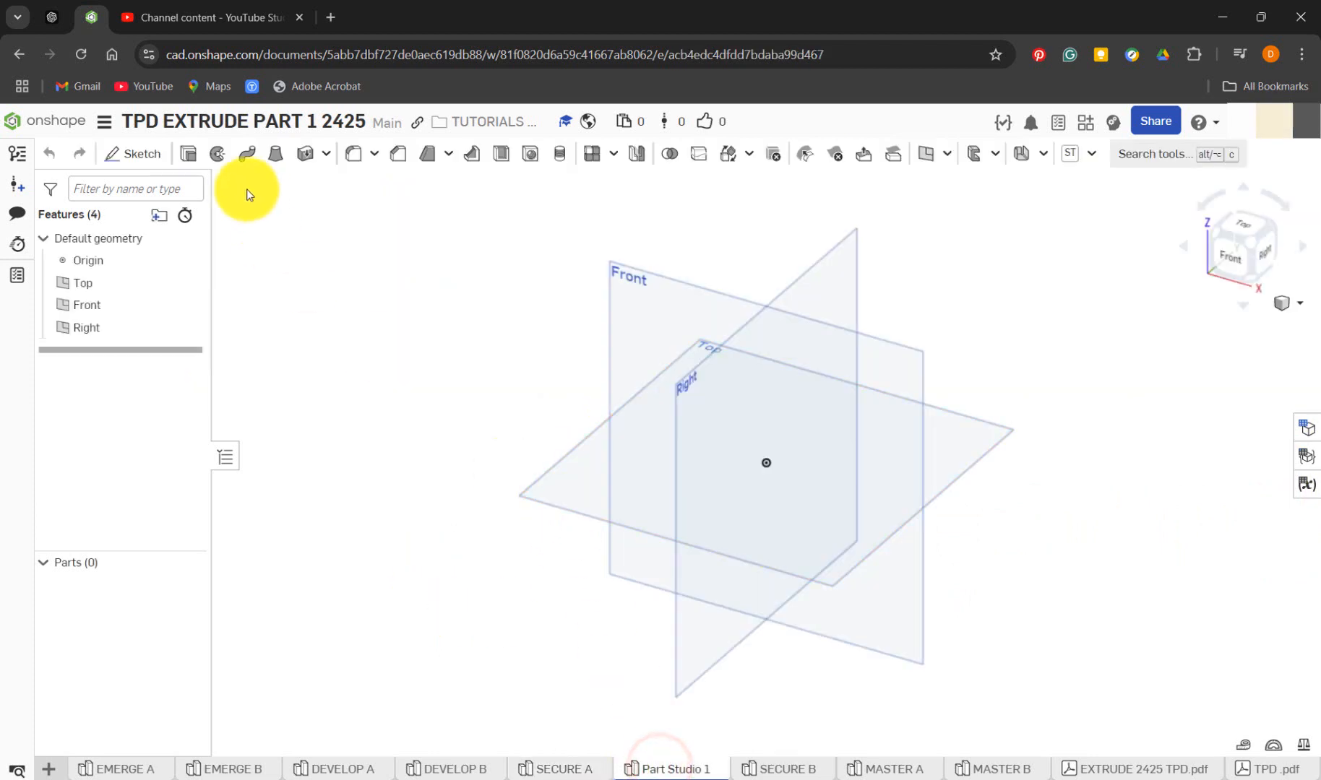
pyautogui.click(147, 155)
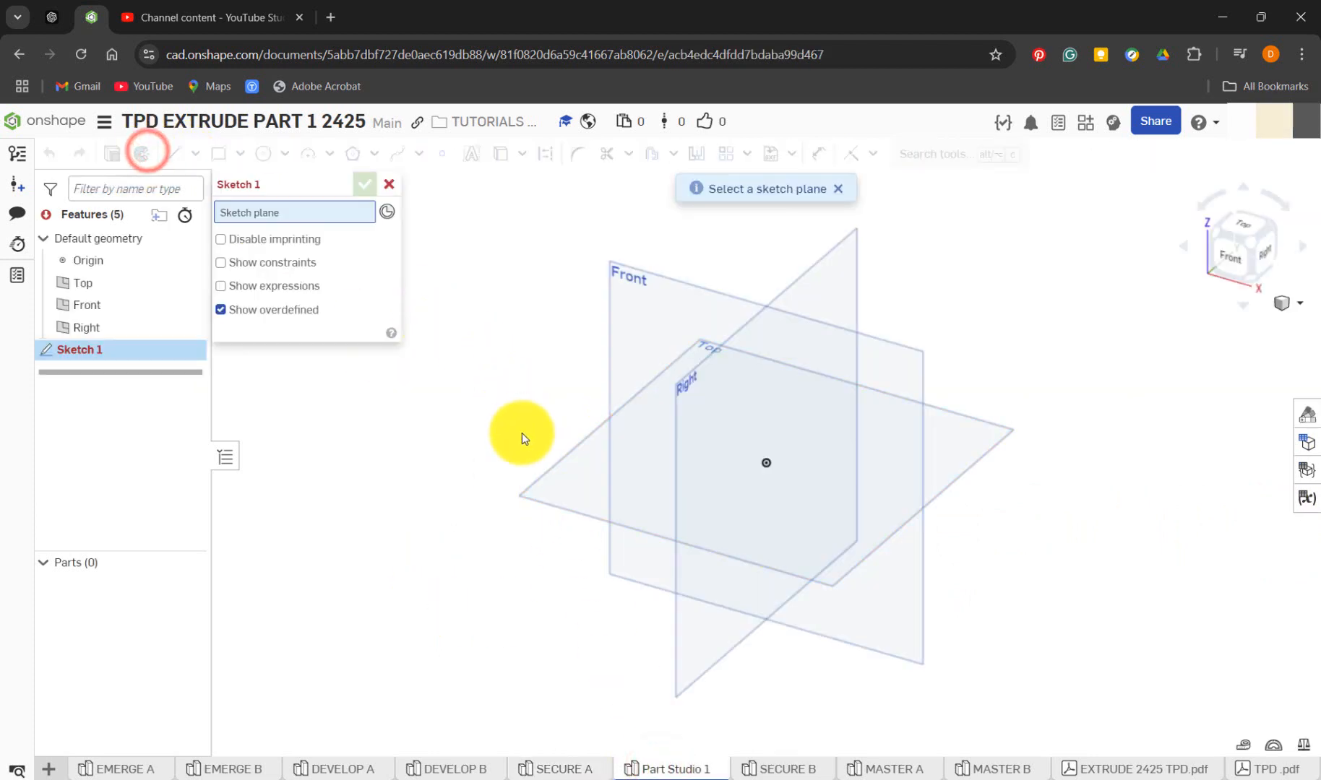
pyautogui.click(550, 472)
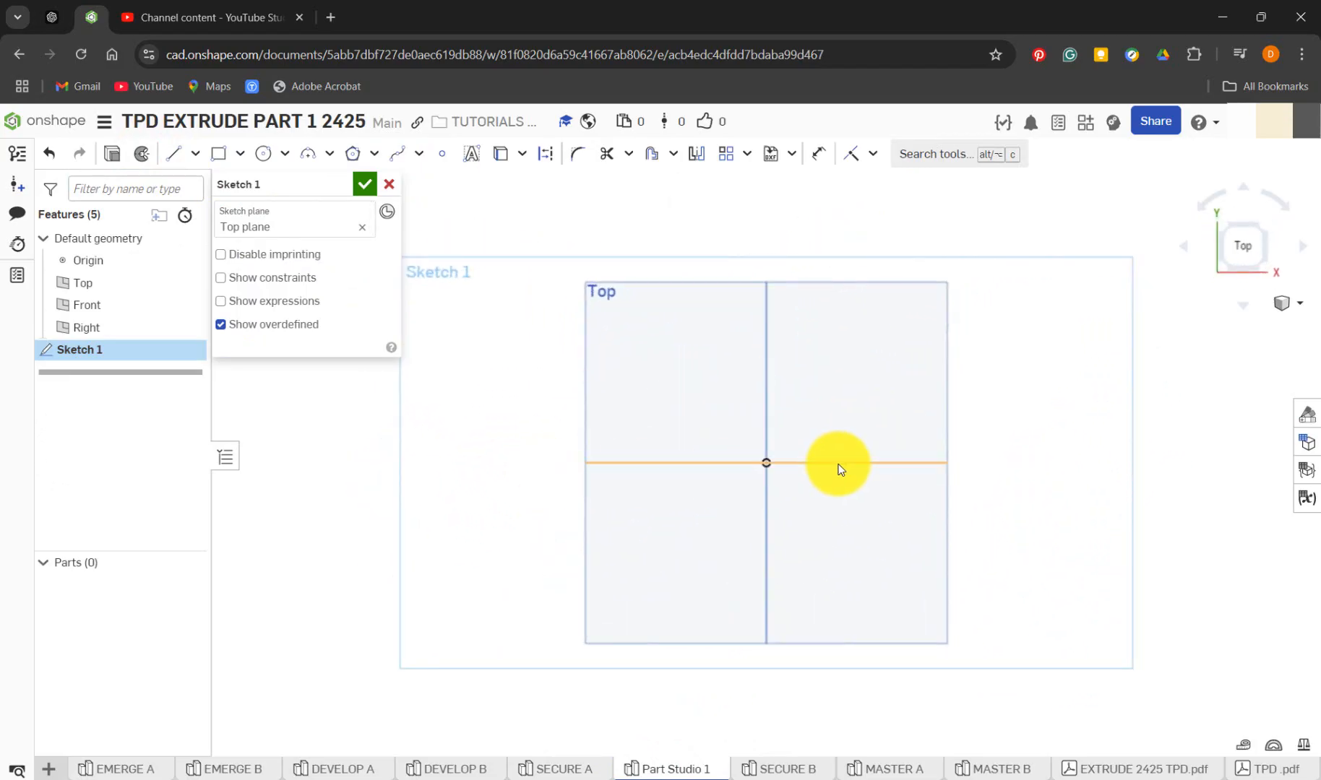
pyautogui.press('n')
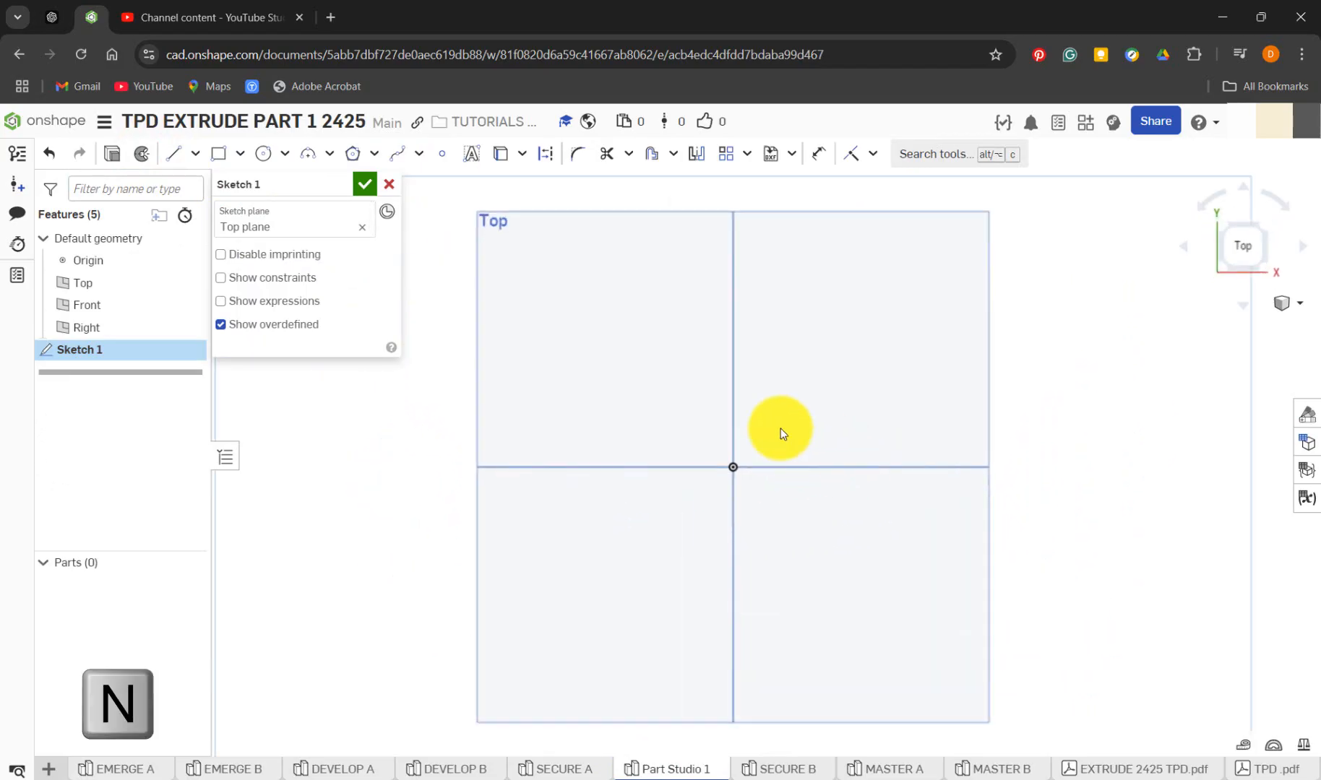
pyautogui.click(220, 152)
pyautogui.click(868, 530)
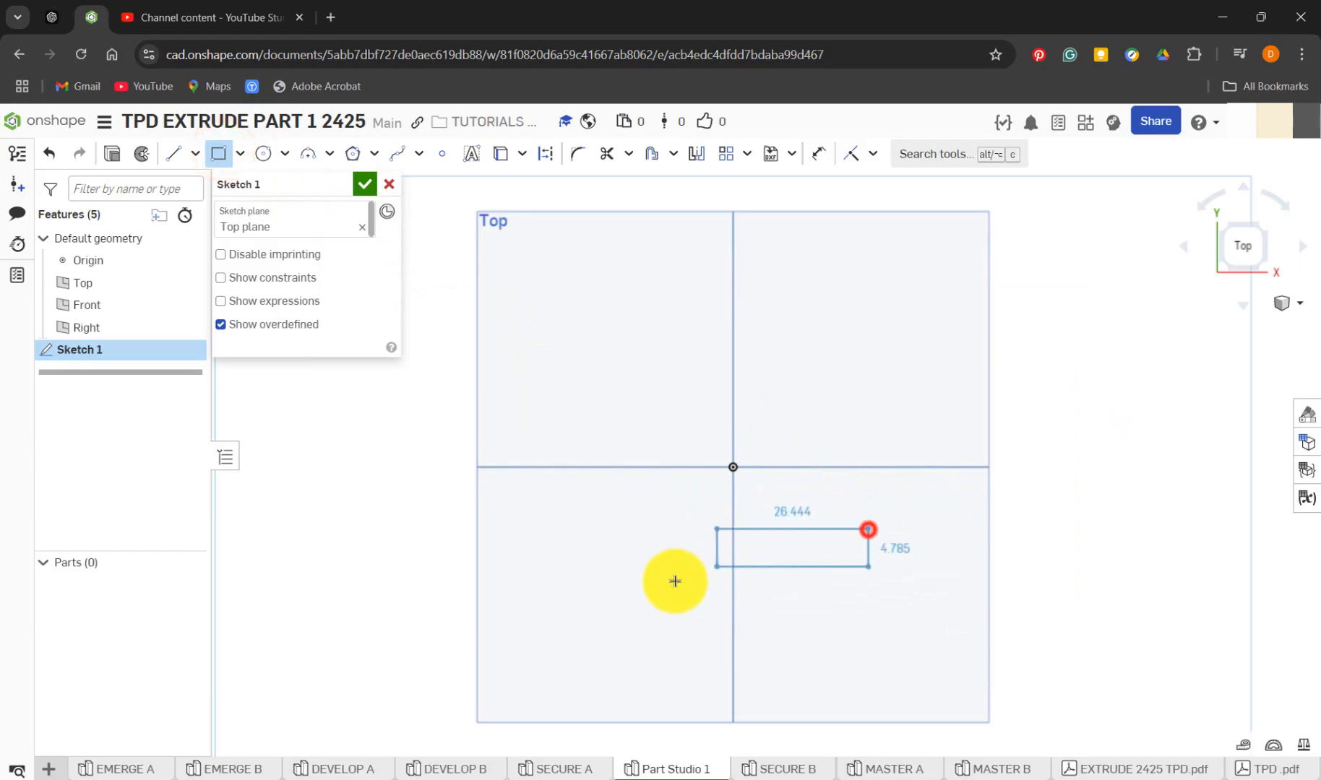
pyautogui.click(592, 593)
# Draw a vertical rectangle about 49 mm tall up from the lower rectangle's upper-left corner, and a horizontal one extending right from its top-right corner
pyautogui.click(591, 530)
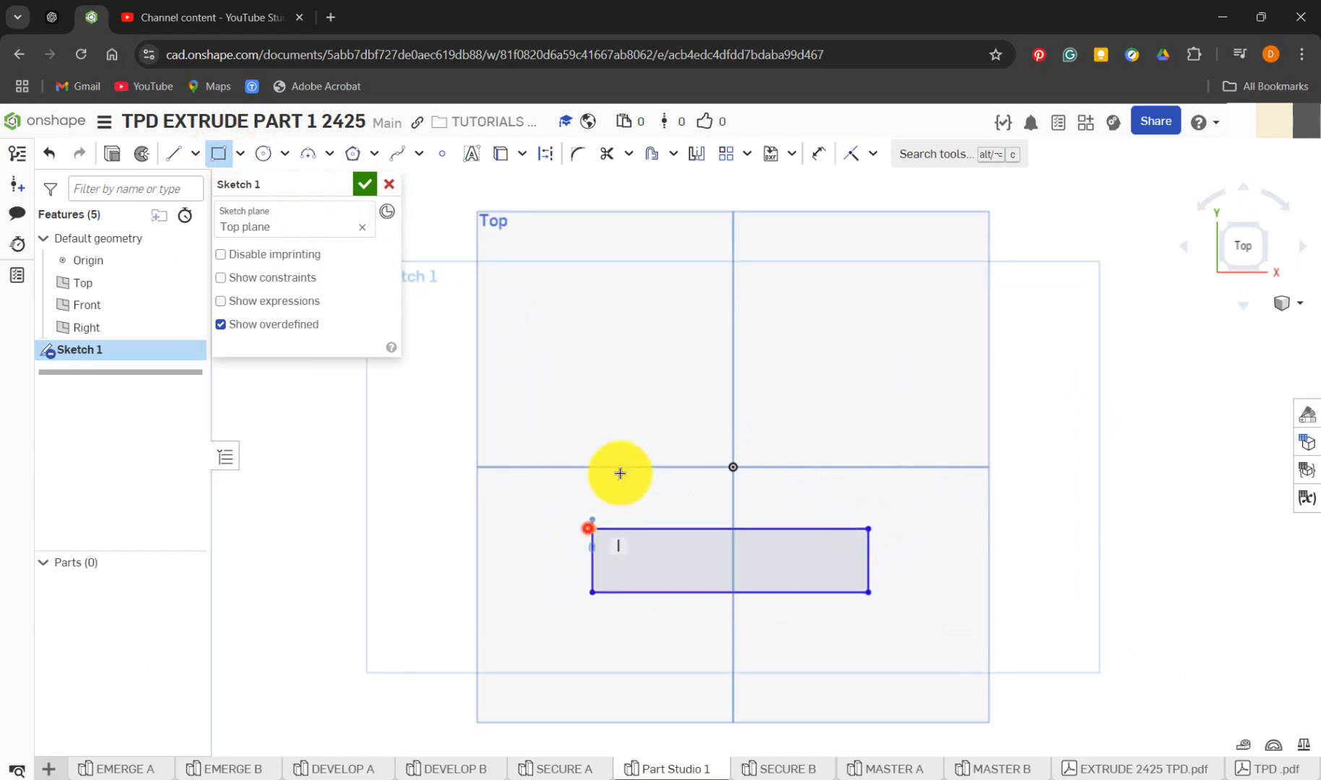
pyautogui.click(680, 359)
pyautogui.click(677, 360)
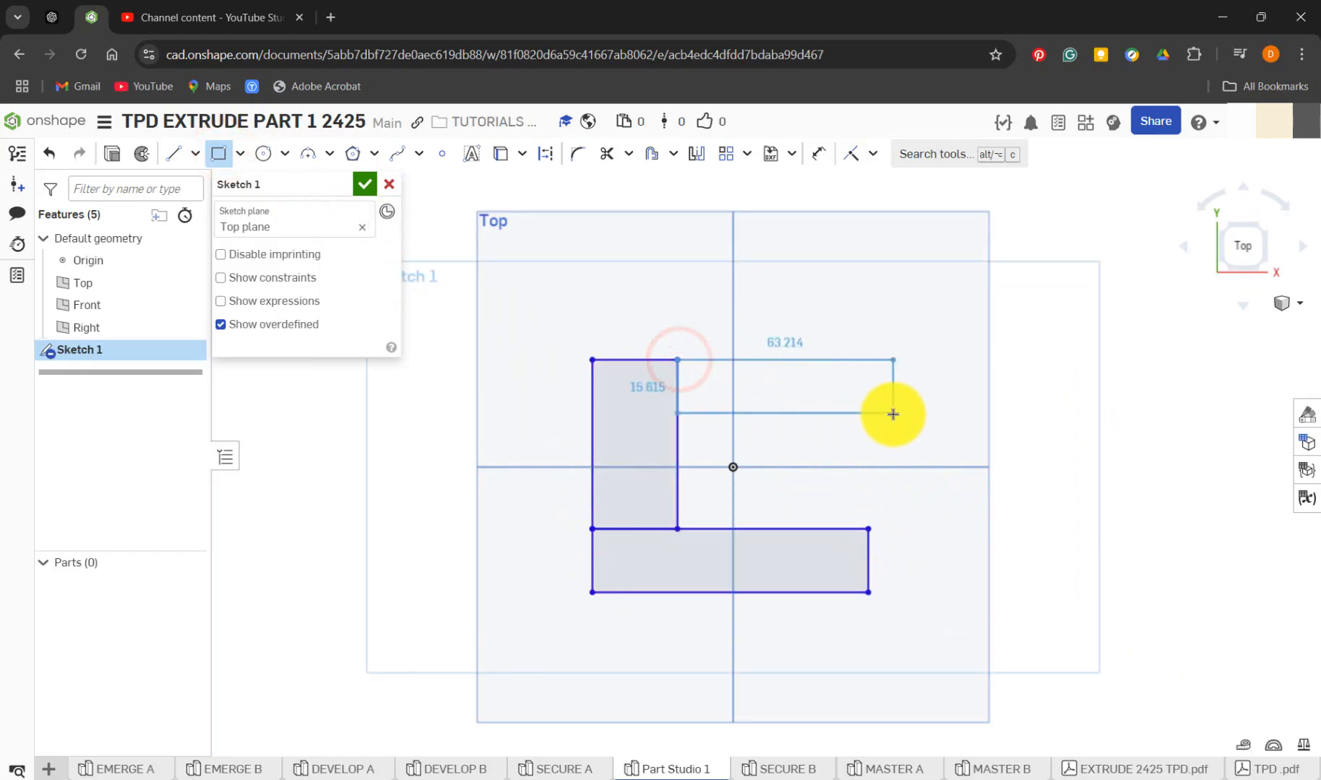
pyautogui.click(937, 419)
pyautogui.press('Escape')
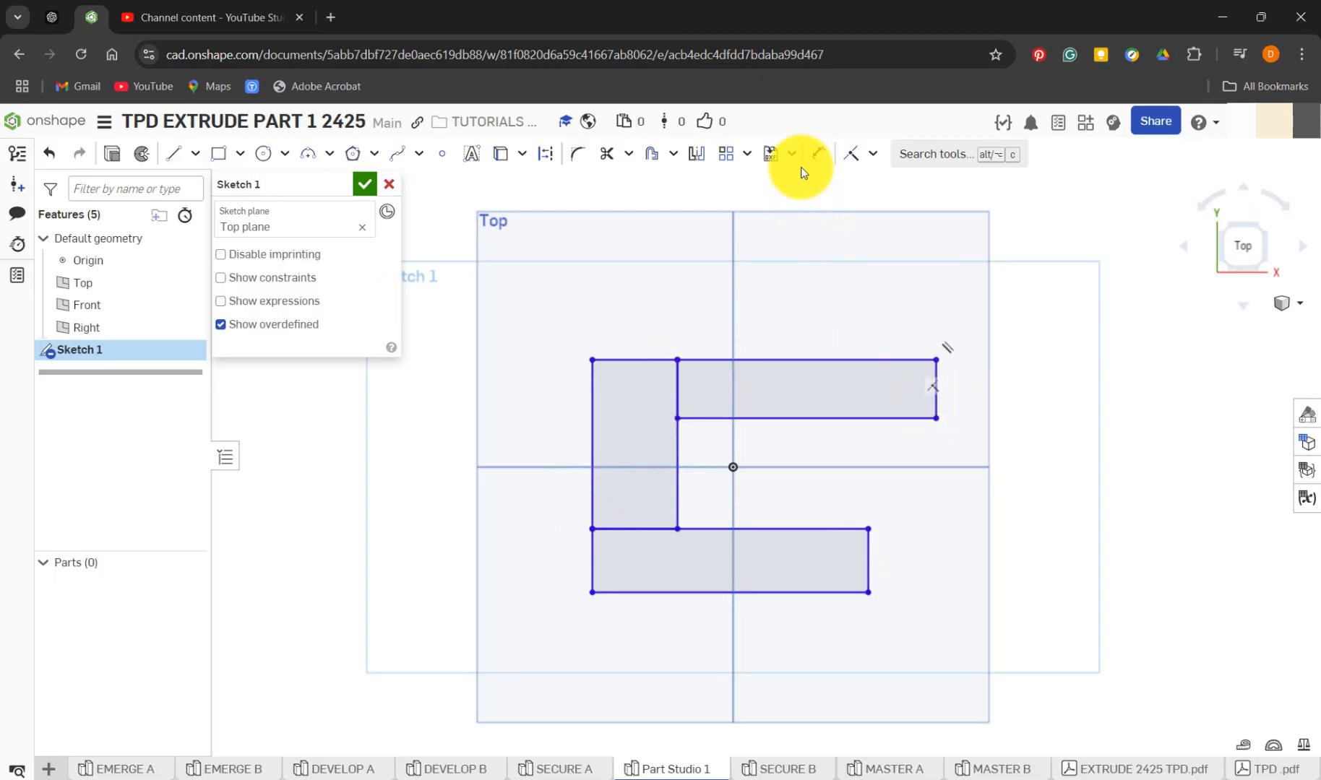
# Dimension the height of the lower rectangle
pyautogui.press('d')
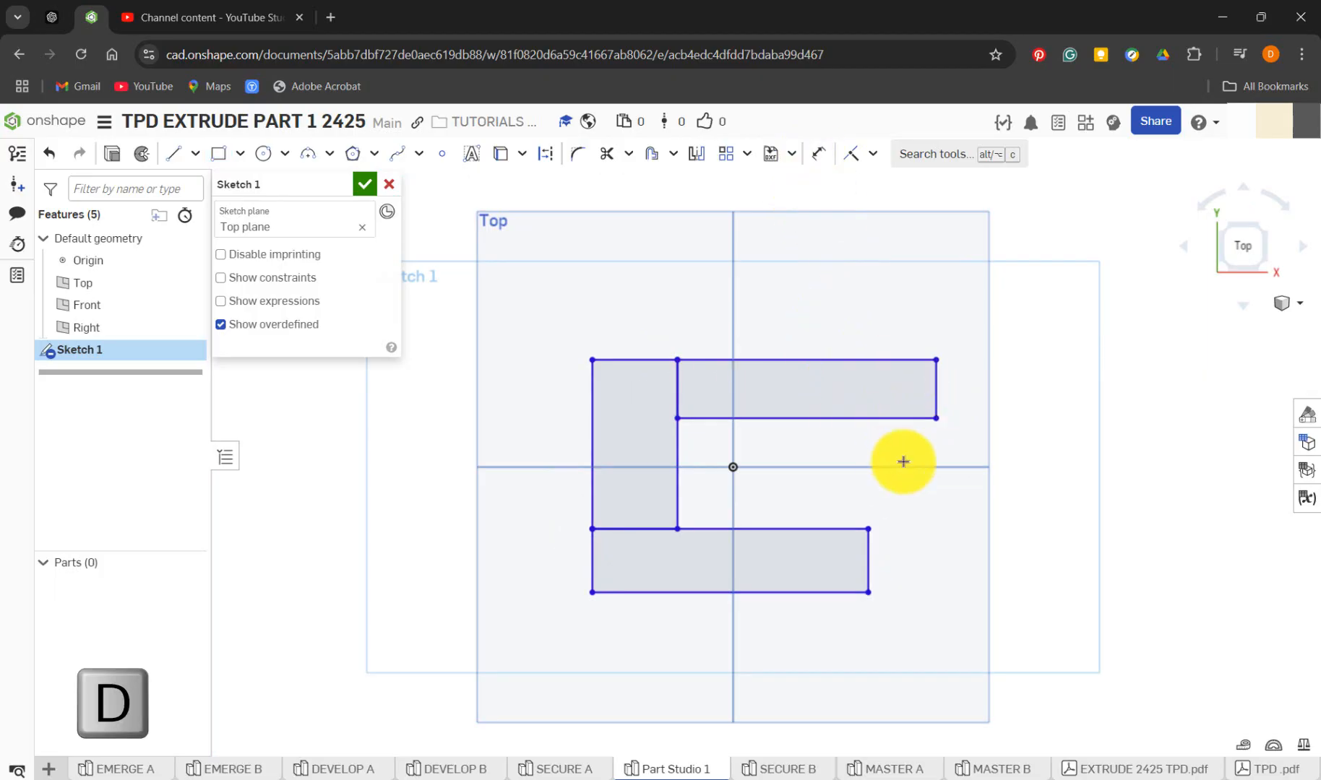
pyautogui.click(867, 559)
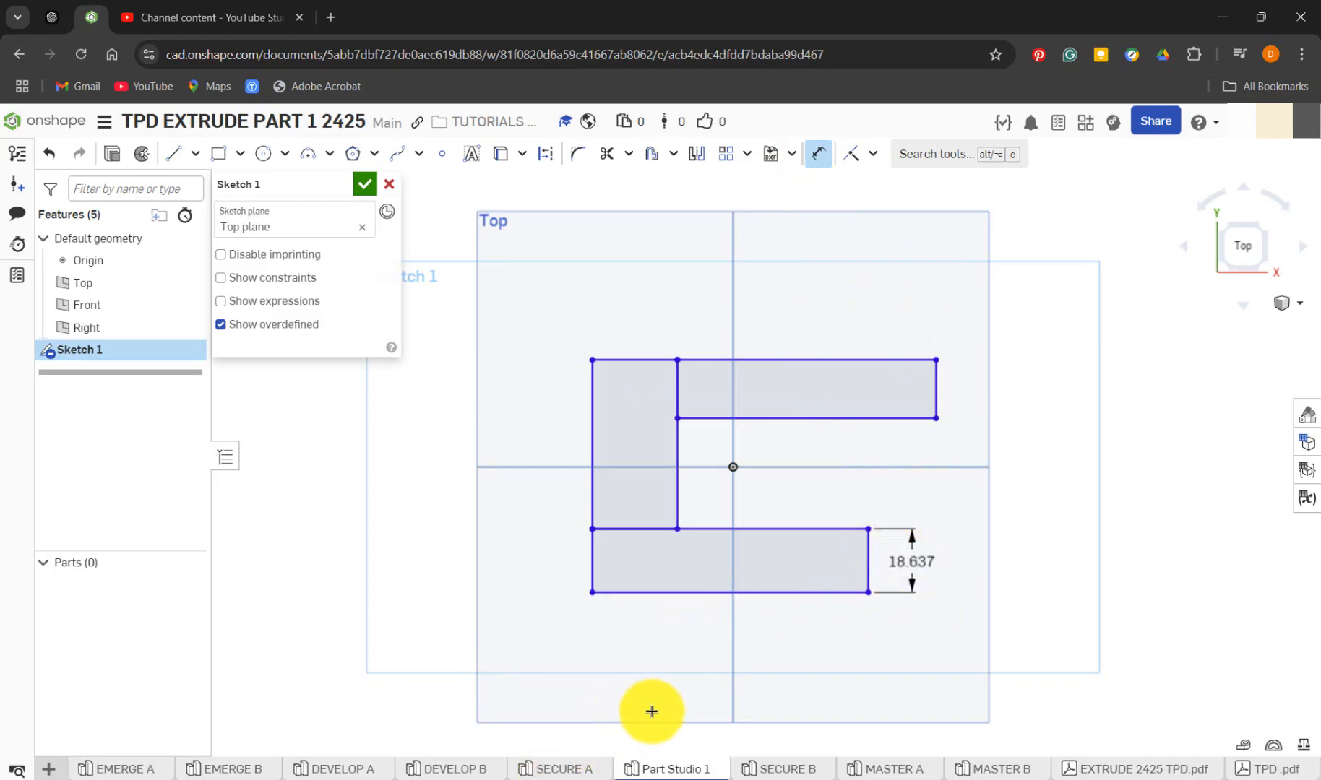
# In SECURE A's sketch, move the lower rectangle's 30 mm width dimension below the shape
pyautogui.click(582, 770)
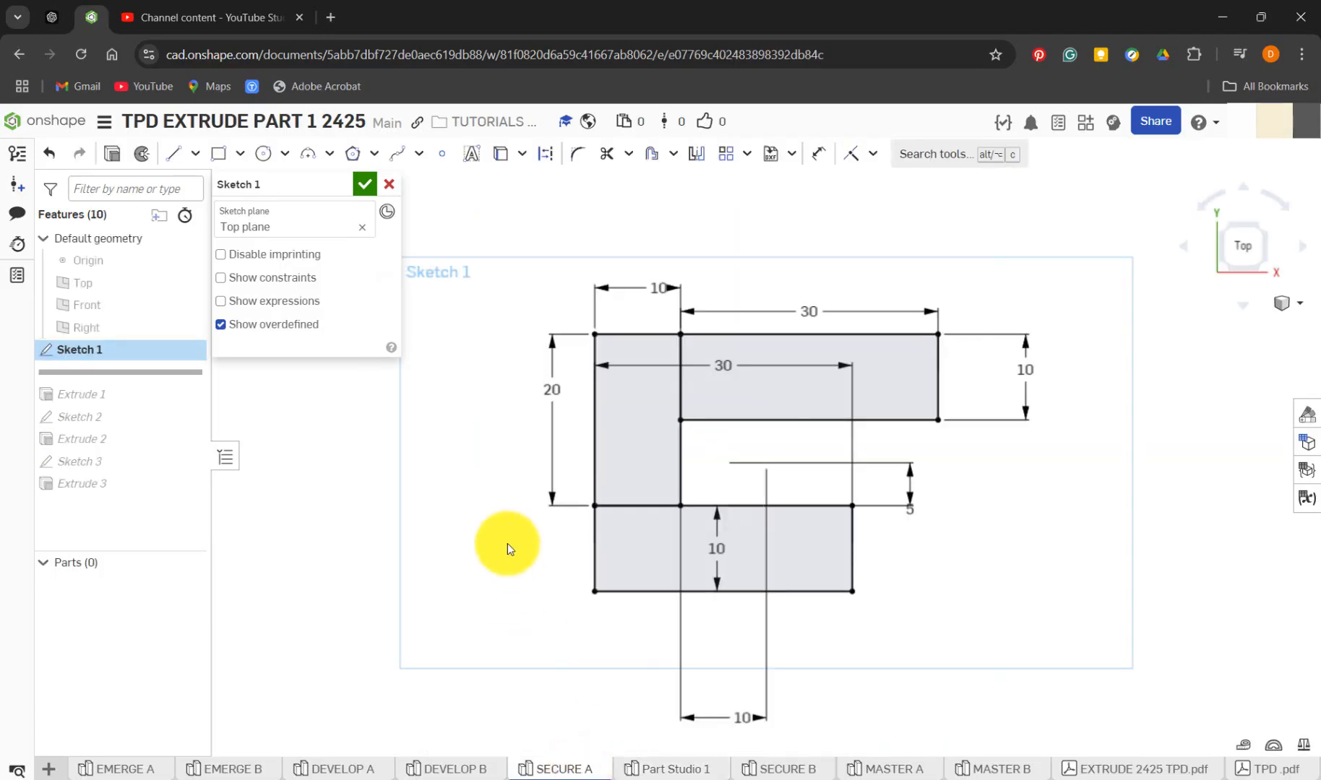
pyautogui.moveTo(728, 367); pyautogui.dragTo(717, 655)
pyautogui.click(945, 639)
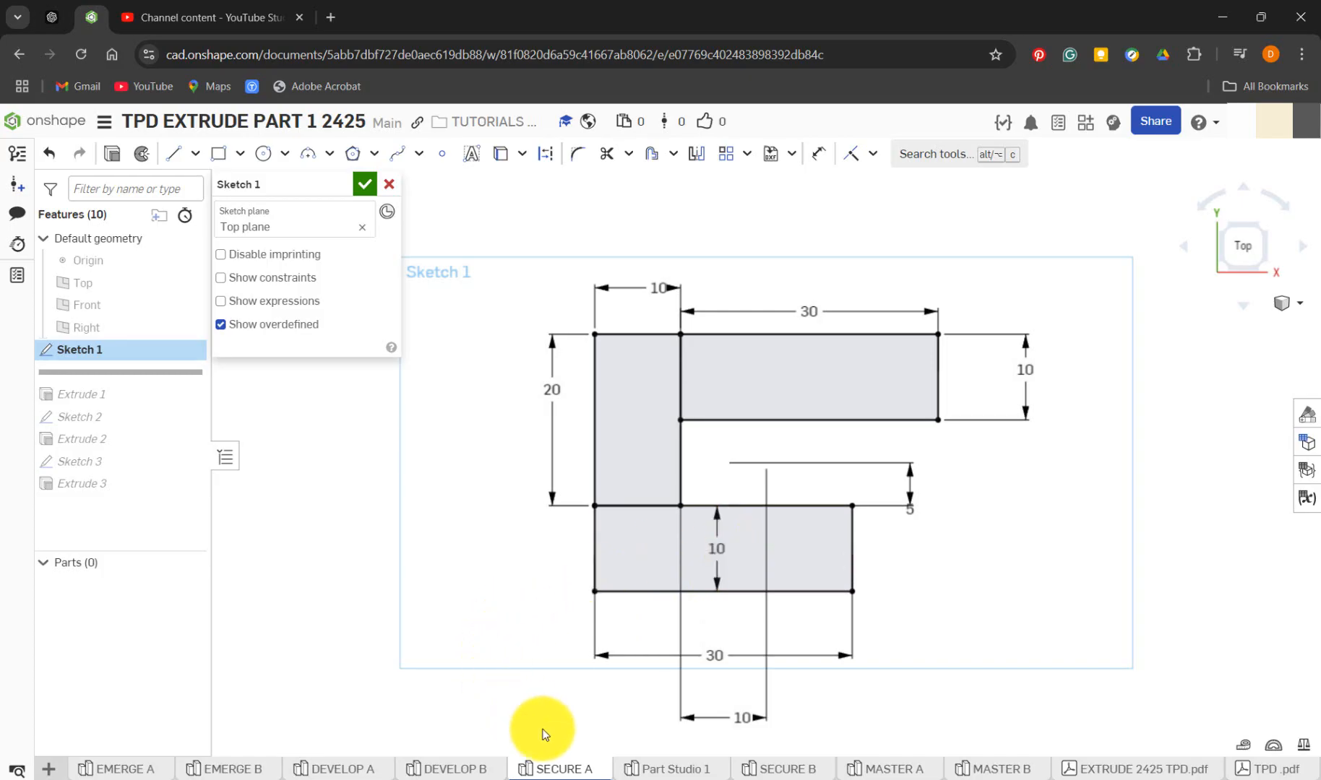
# Return to Part Studio 1 and set the lower rectangle's height to 10 mm
pyautogui.click(647, 770)
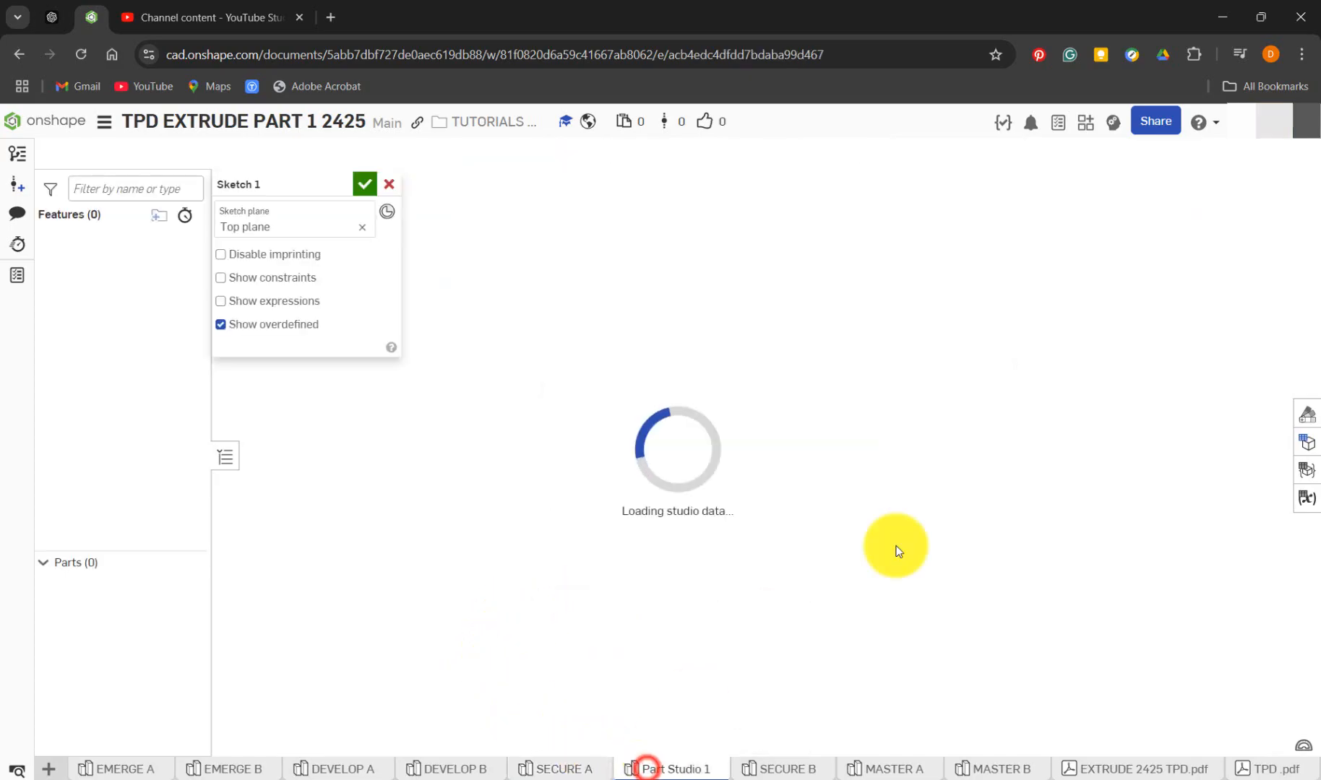
pyautogui.doubleClick(908, 559)
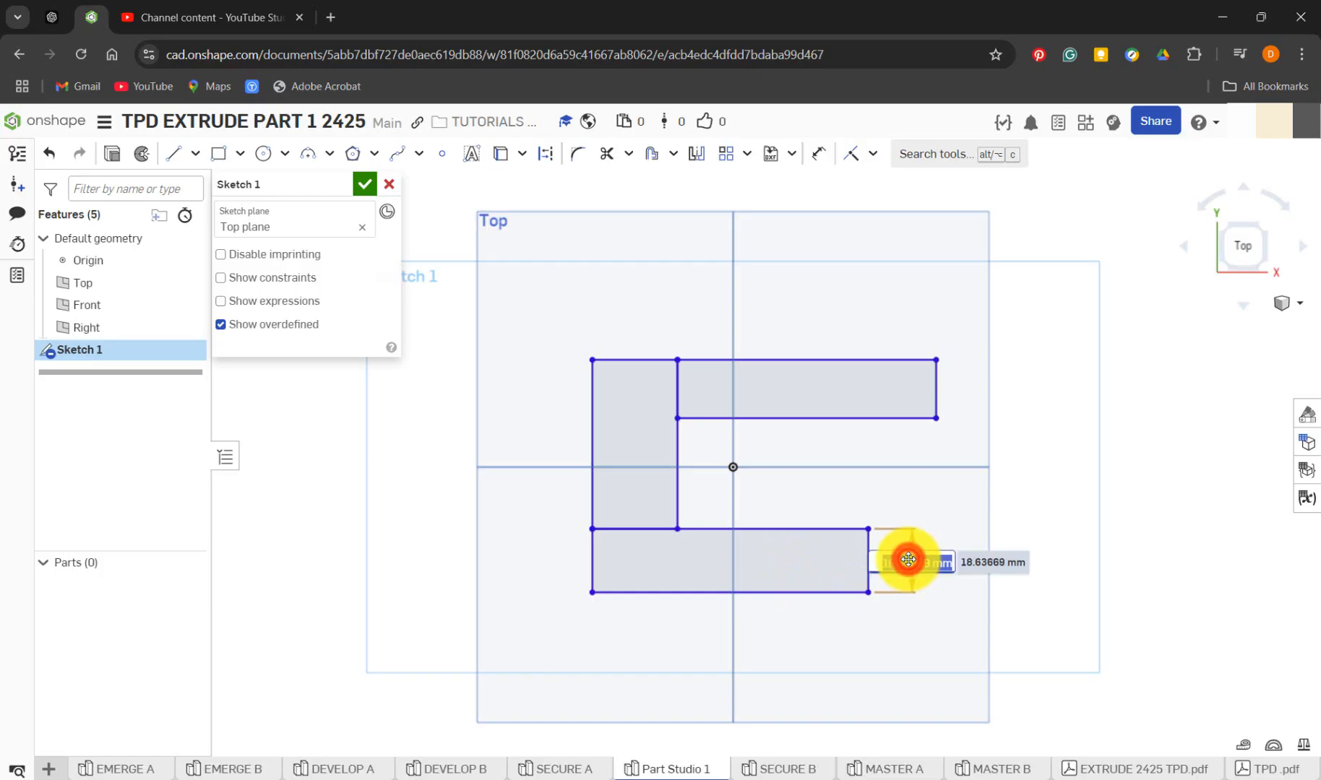
pyautogui.write('10')
pyautogui.press('Return')
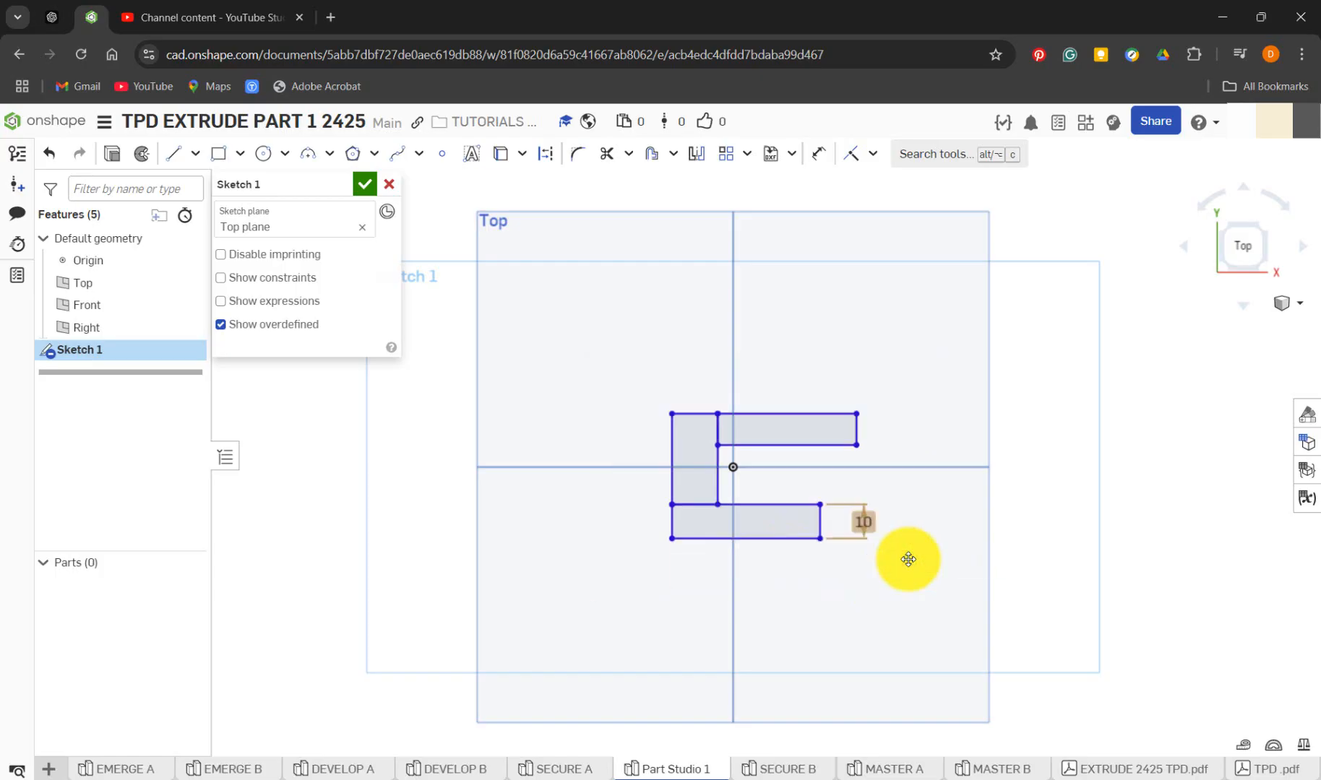
# Dimension the lower rectangle's bottom edge to a width of 30 mm
pyautogui.scroll(5, 805, 501)
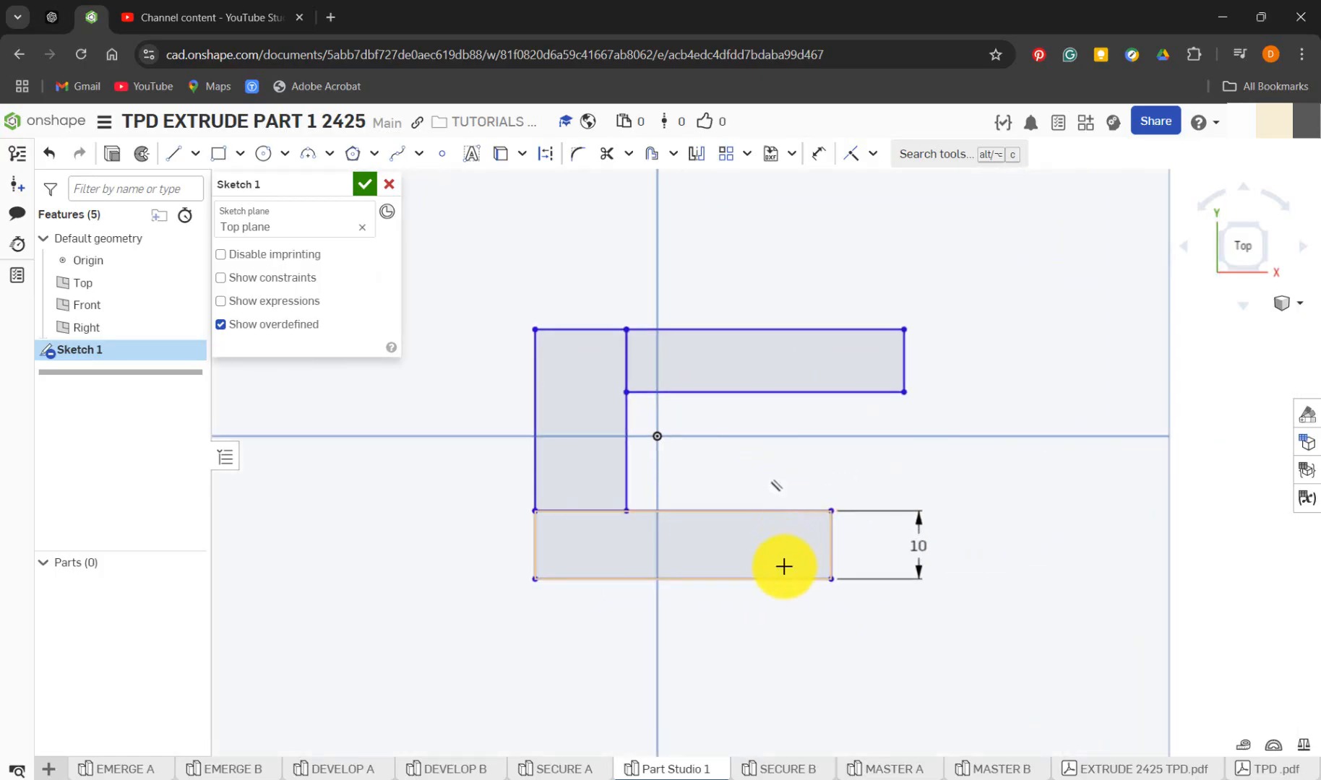
pyautogui.press('d')
pyautogui.click(761, 580)
pyautogui.click(747, 634)
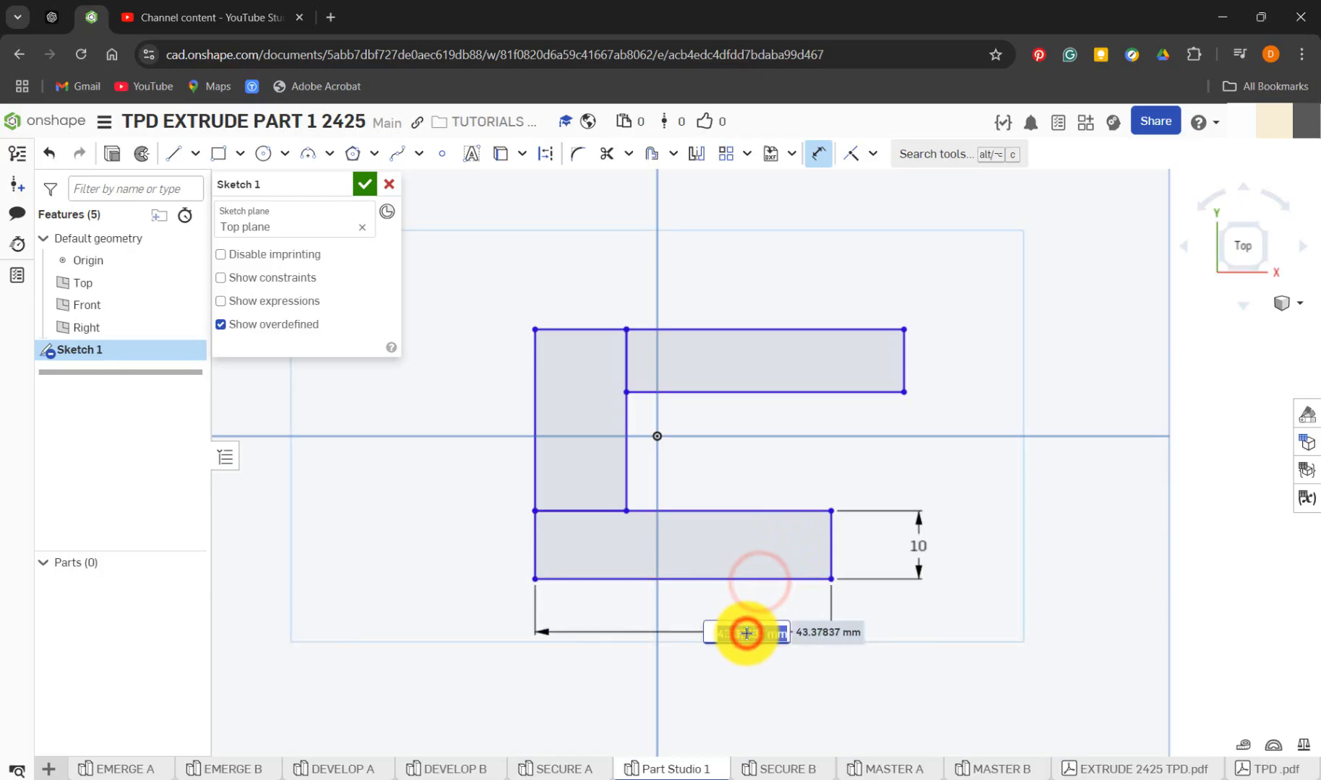
pyautogui.write('30')
pyautogui.press('Return')
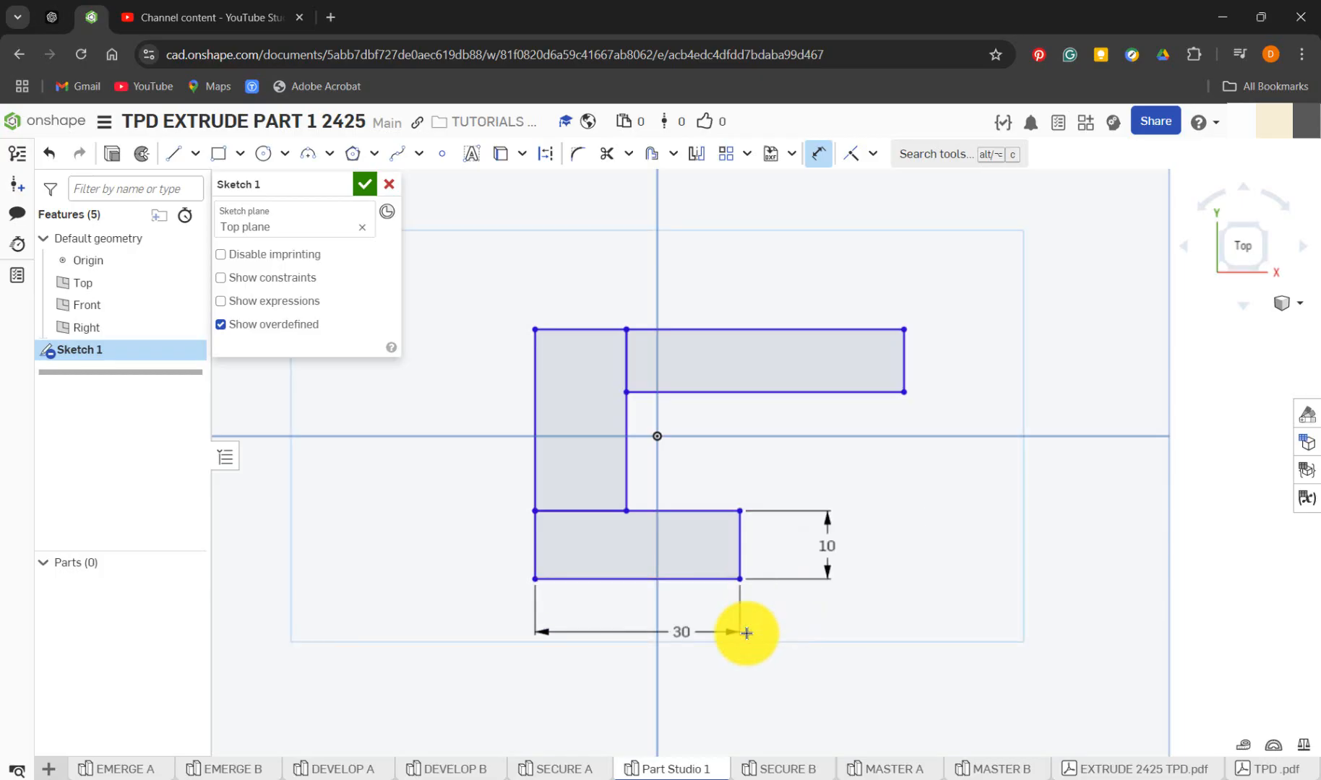
pyautogui.press('Return')
# Dimension the horizontal distance from the origin to the lower rectangle's left edge as 15 mm
pyautogui.click(658, 438)
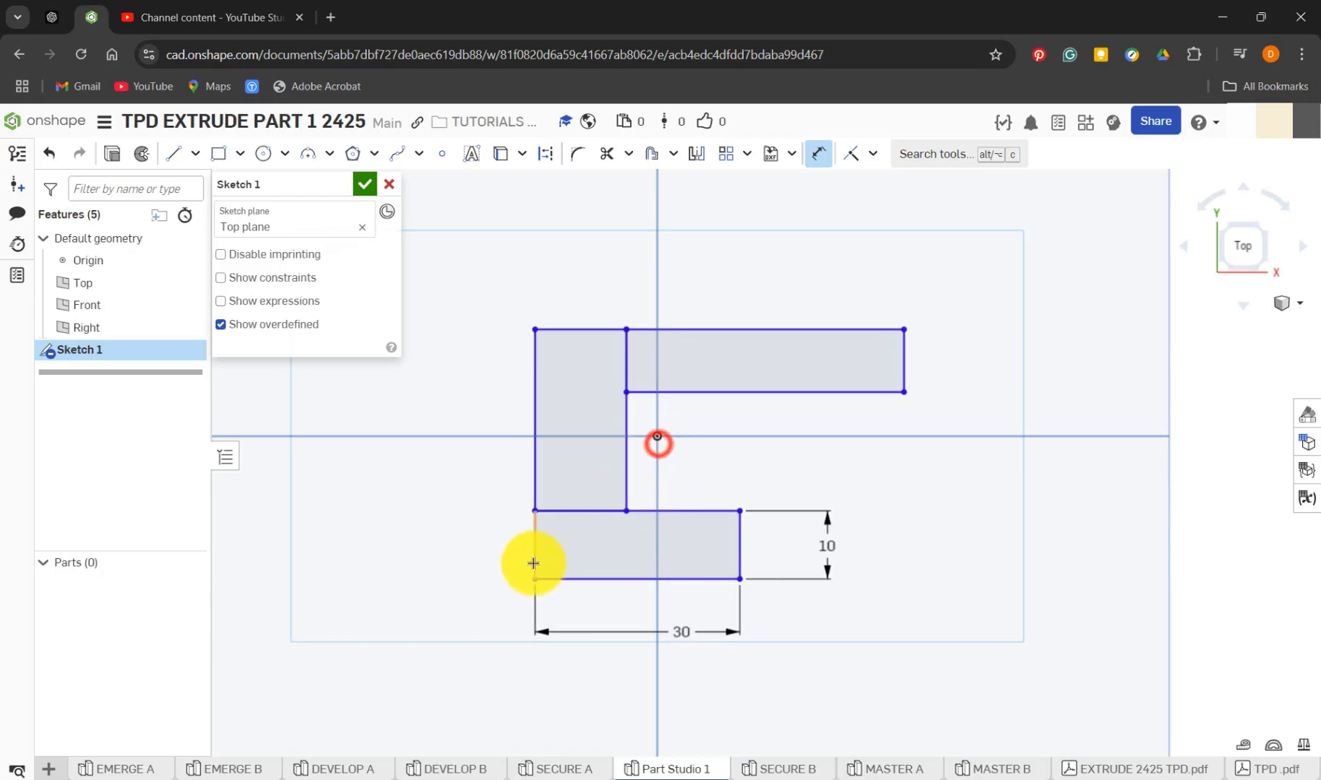
pyautogui.click(533, 564)
pyautogui.click(586, 673)
pyautogui.write('15')
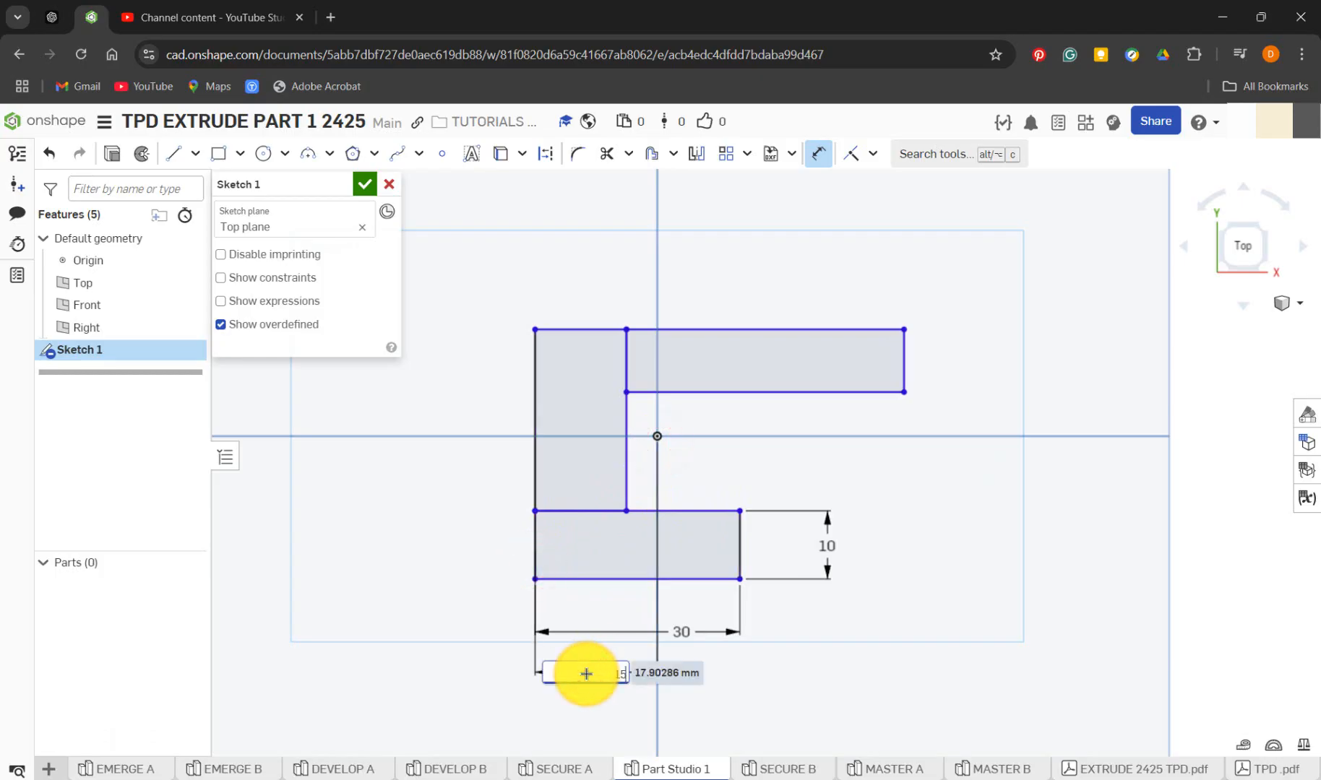
pyautogui.press('Return')
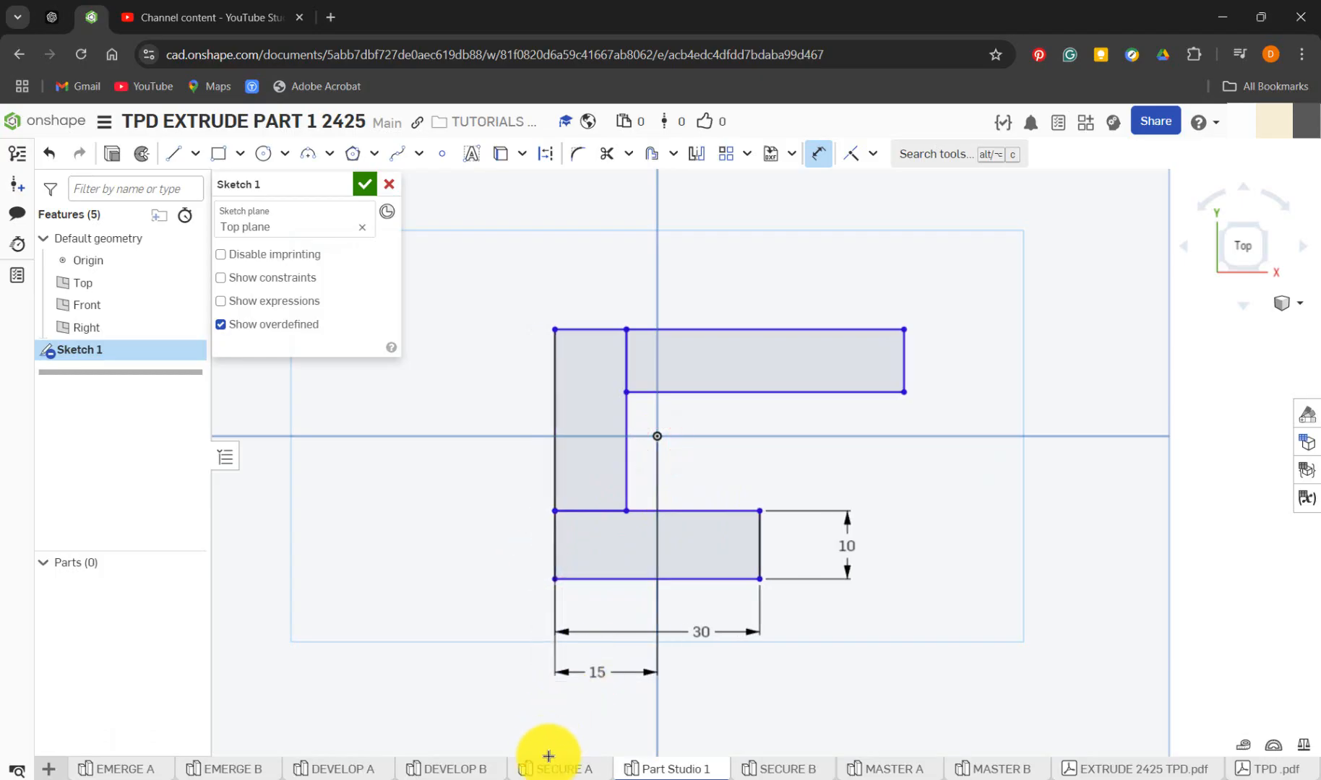
# Check the reference sketch in SECURE A, and in Part Studio 1 dimension the lower rectangle's top edge 5 mm below the origin
pyautogui.click(571, 771)
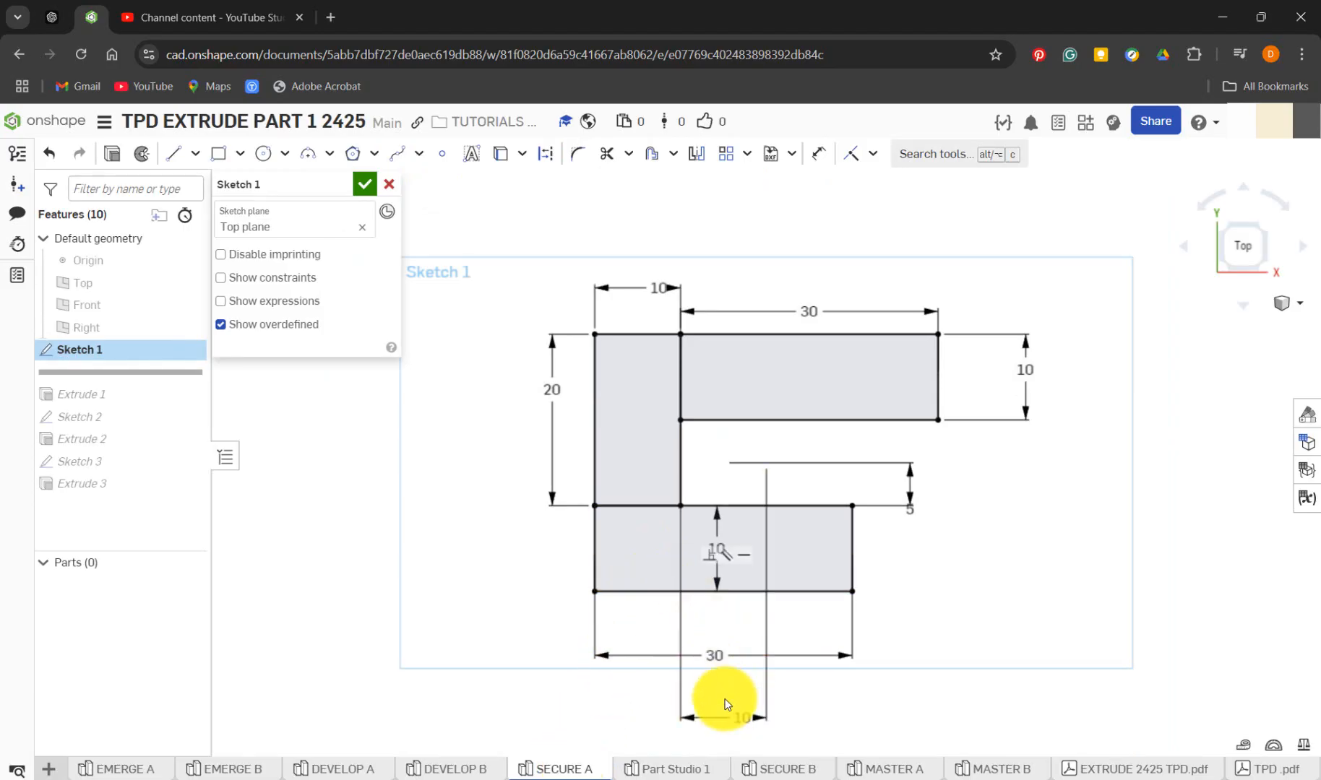
pyautogui.click(656, 771)
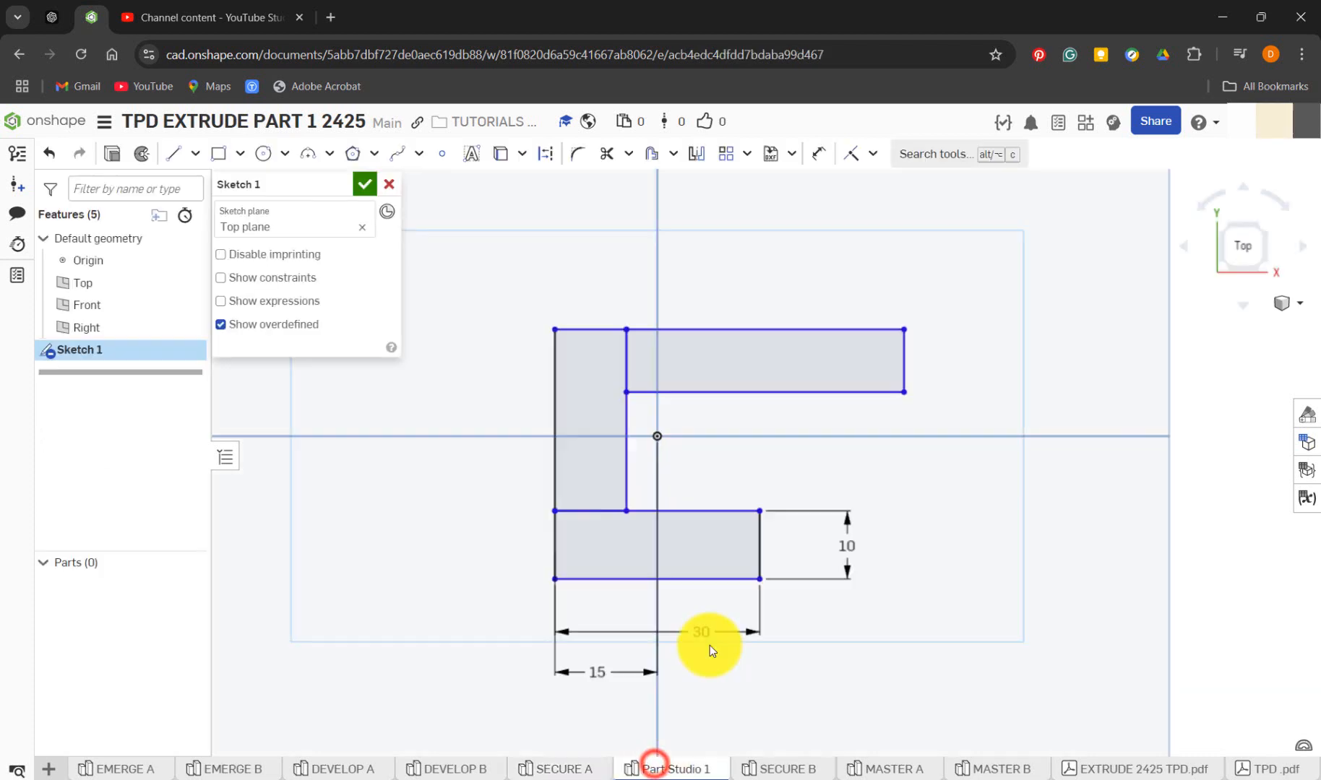
pyautogui.click(657, 436)
pyautogui.click(705, 513)
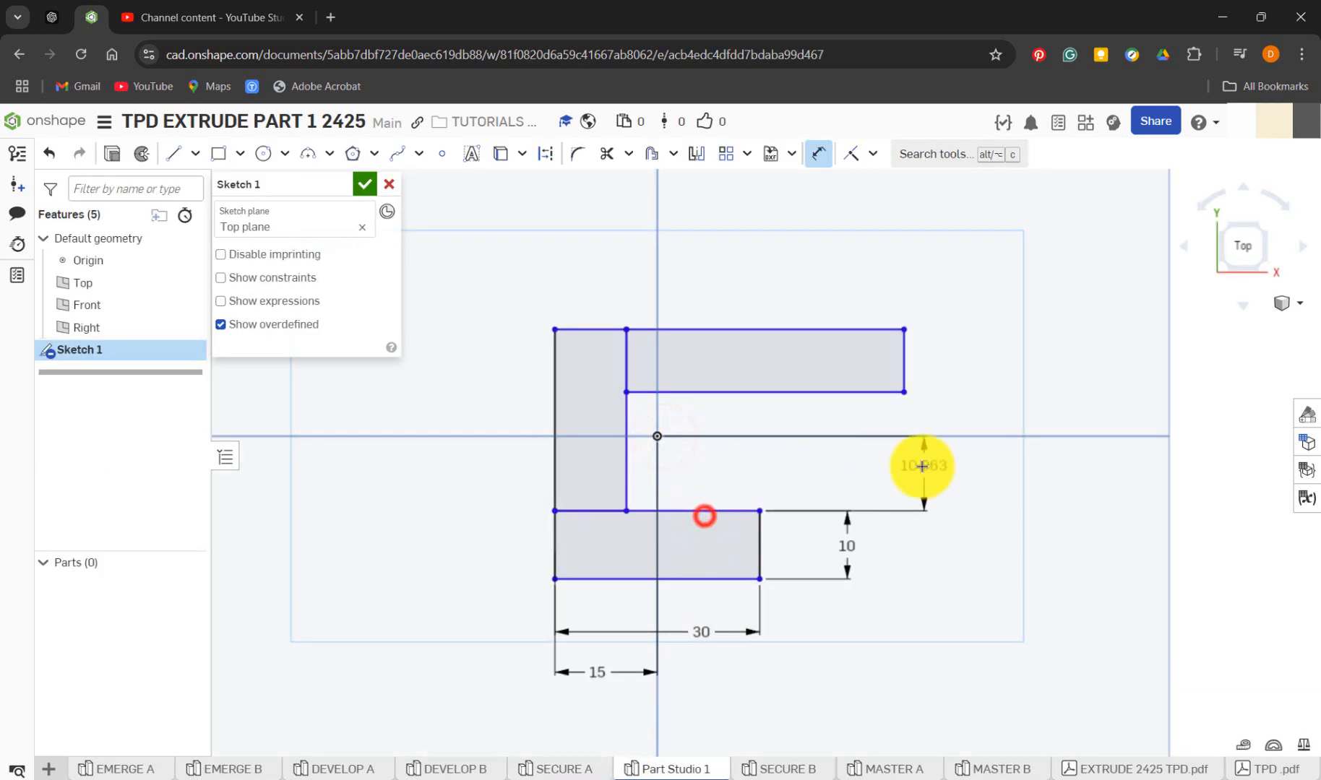
pyautogui.click(902, 484)
pyautogui.write('5')
pyautogui.press('Return')
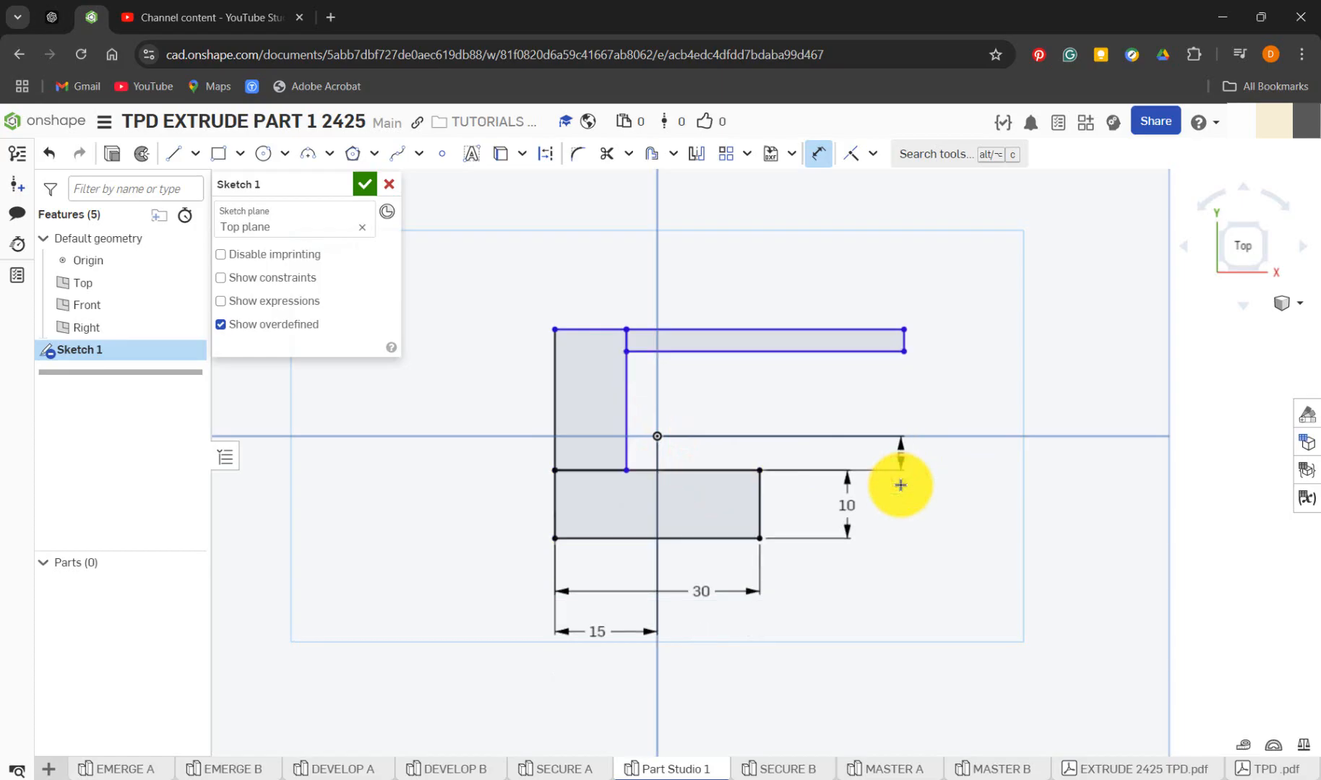
# Check the reference sketch in SECURE A, and in Part Studio 1 dimension the vertical rectangle's outer edge to a height of 20 mm
pyautogui.click(566, 768)
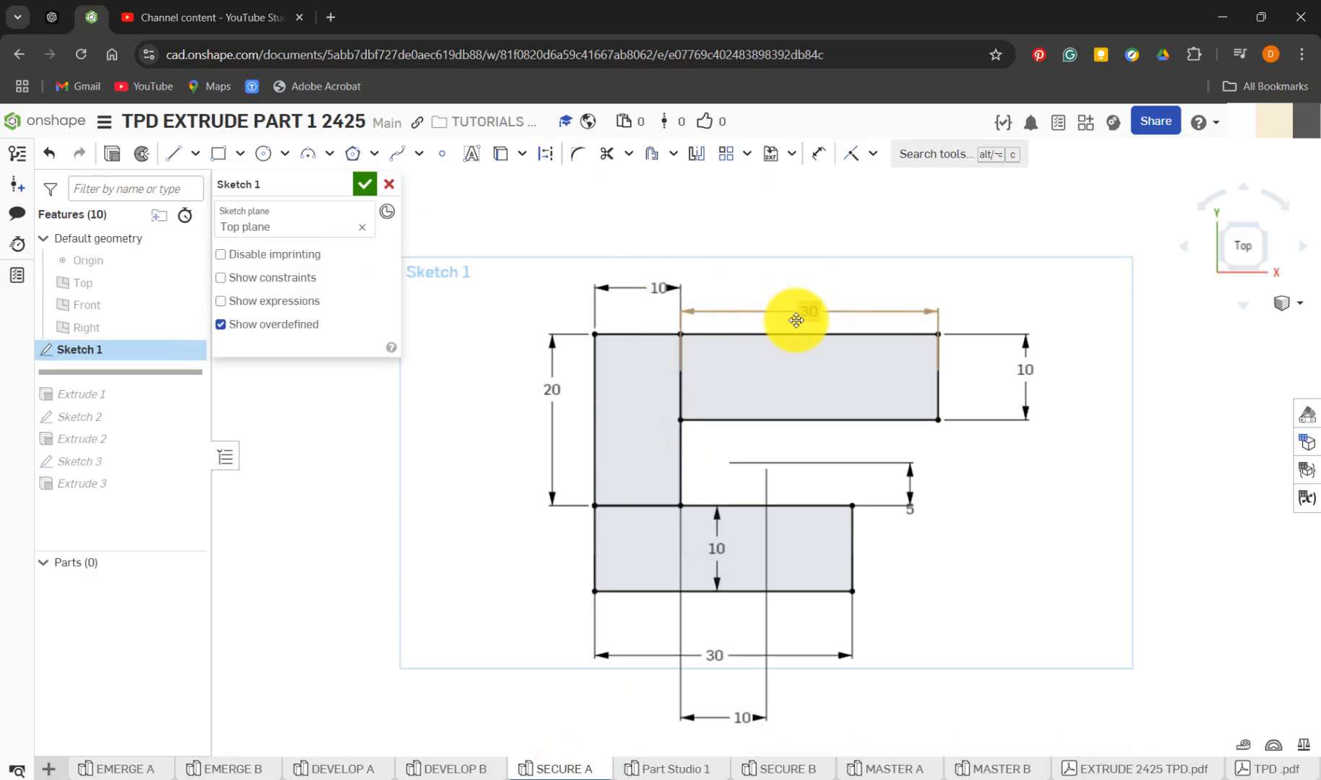
pyautogui.click(648, 770)
pyautogui.press('d')
pyautogui.click(556, 419)
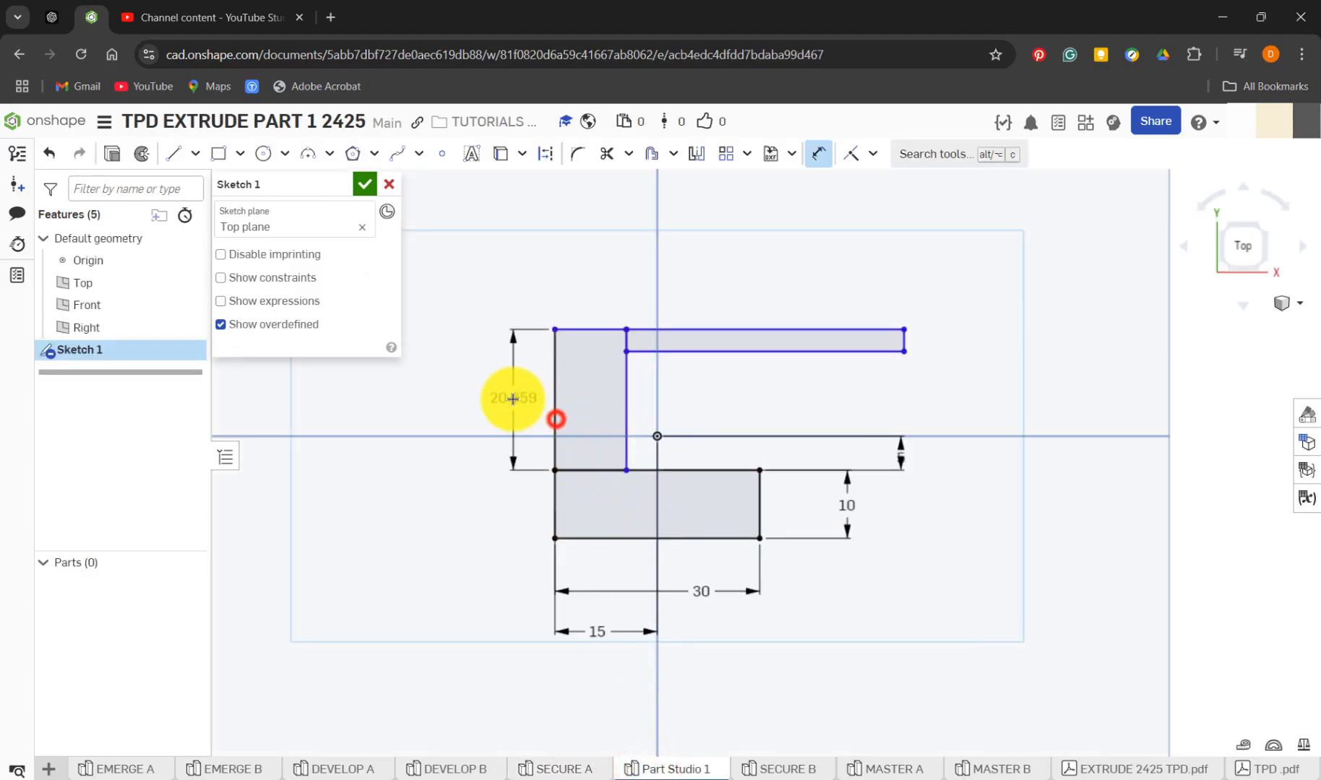
pyautogui.click(513, 399)
pyautogui.write('20')
pyautogui.press('Return')
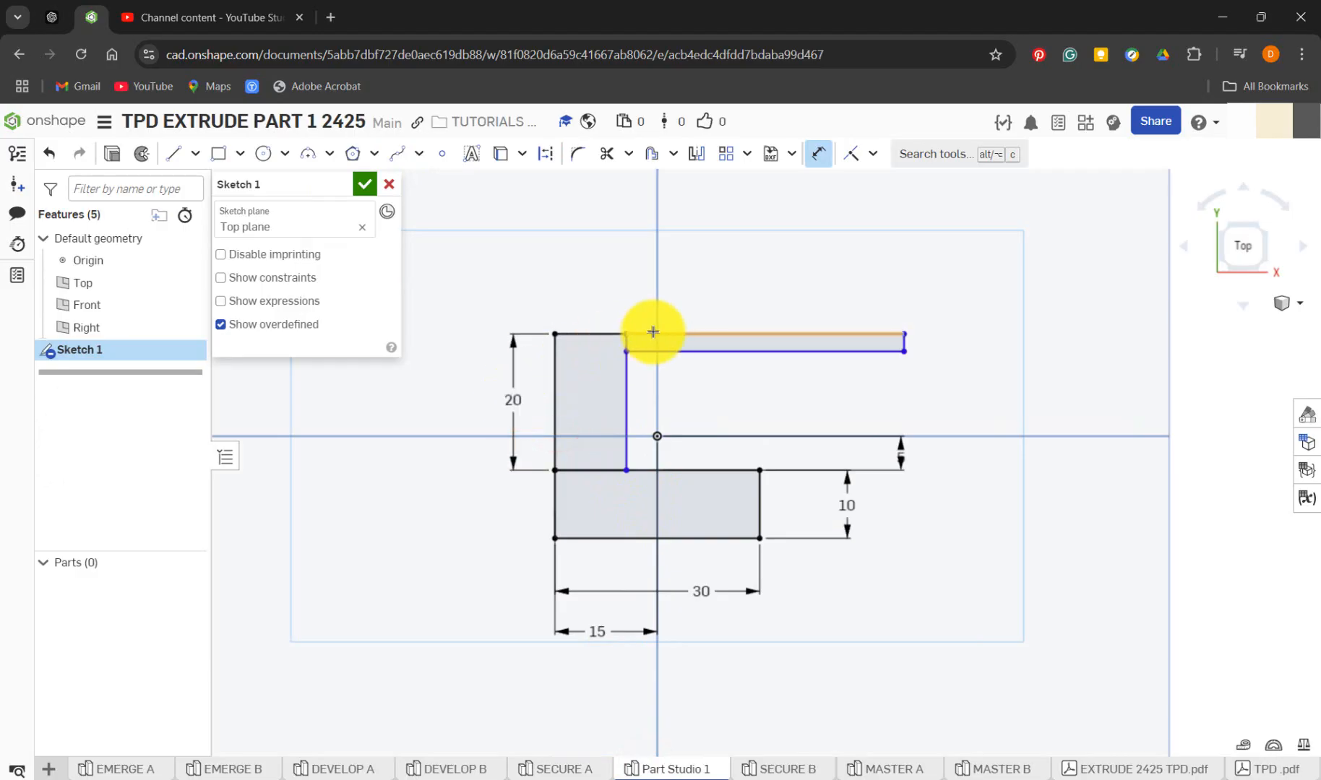
# Dimension the upper rectangle with a height of 10 mm and a width of 30 mm
pyautogui.click(904, 334)
pyautogui.click(905, 351)
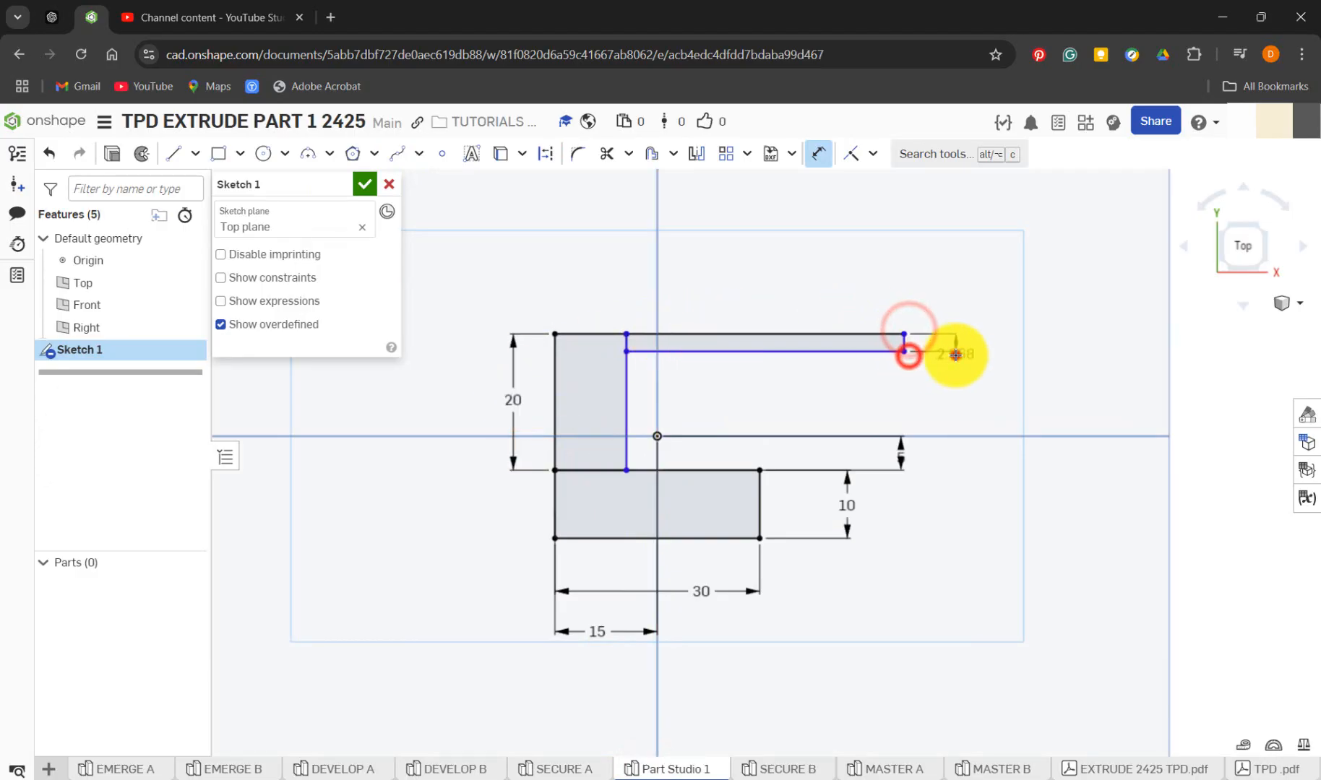
pyautogui.click(954, 353)
pyautogui.write('10')
pyautogui.press('Return')
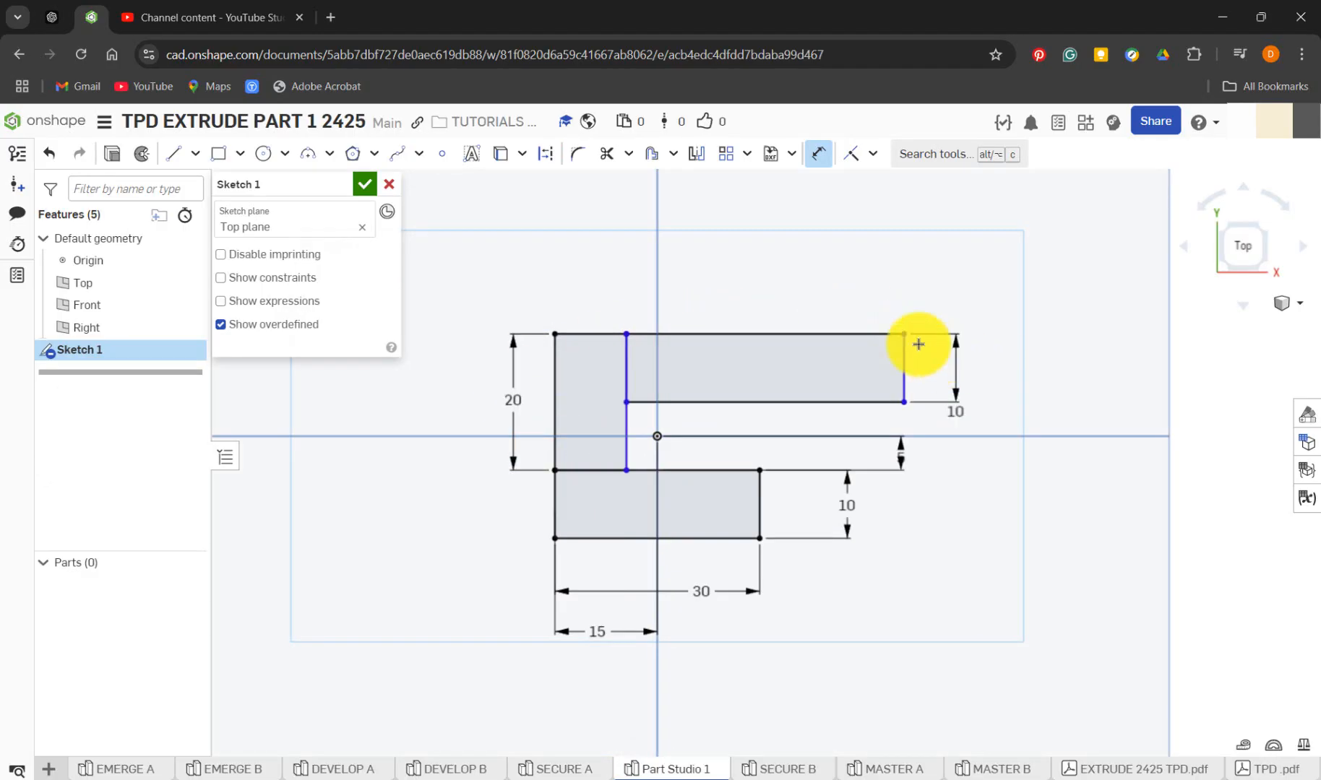
pyautogui.click(812, 334)
pyautogui.click(811, 304)
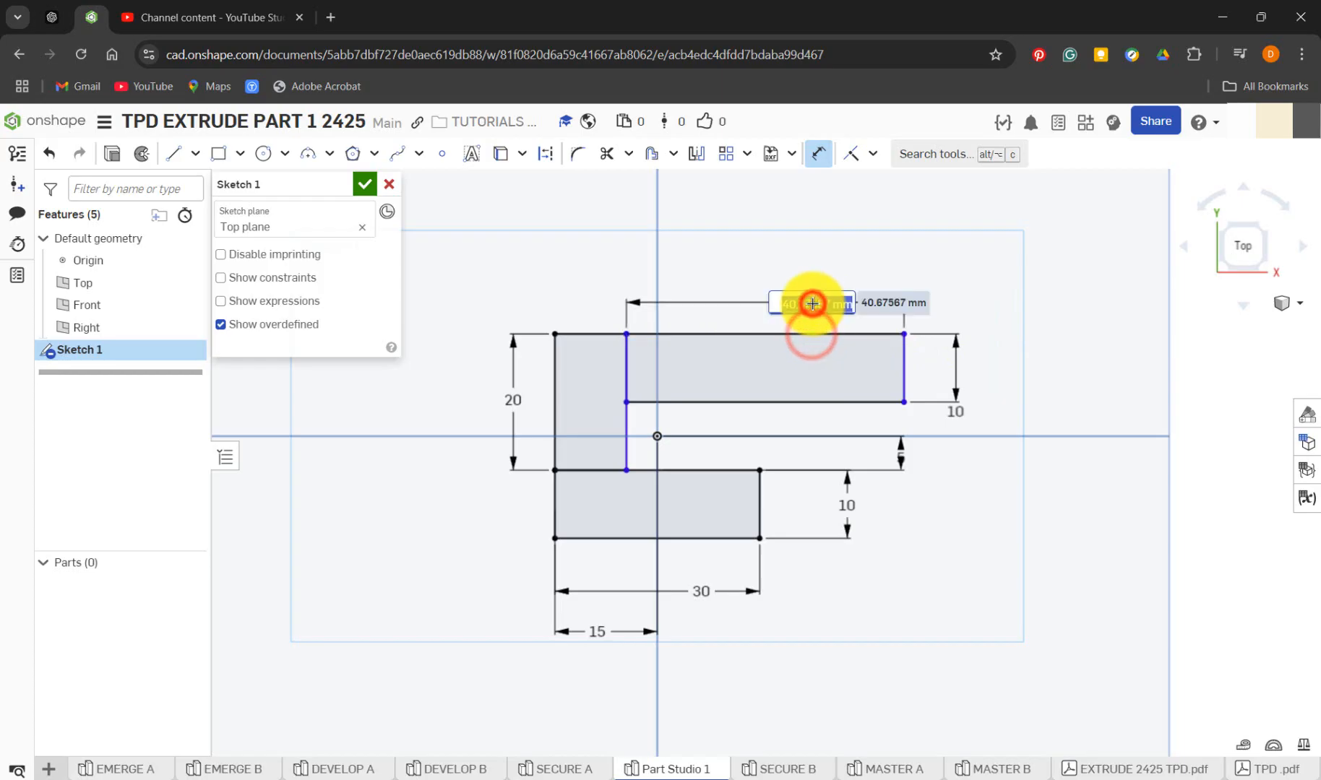
pyautogui.write('30')
pyautogui.press('Return')
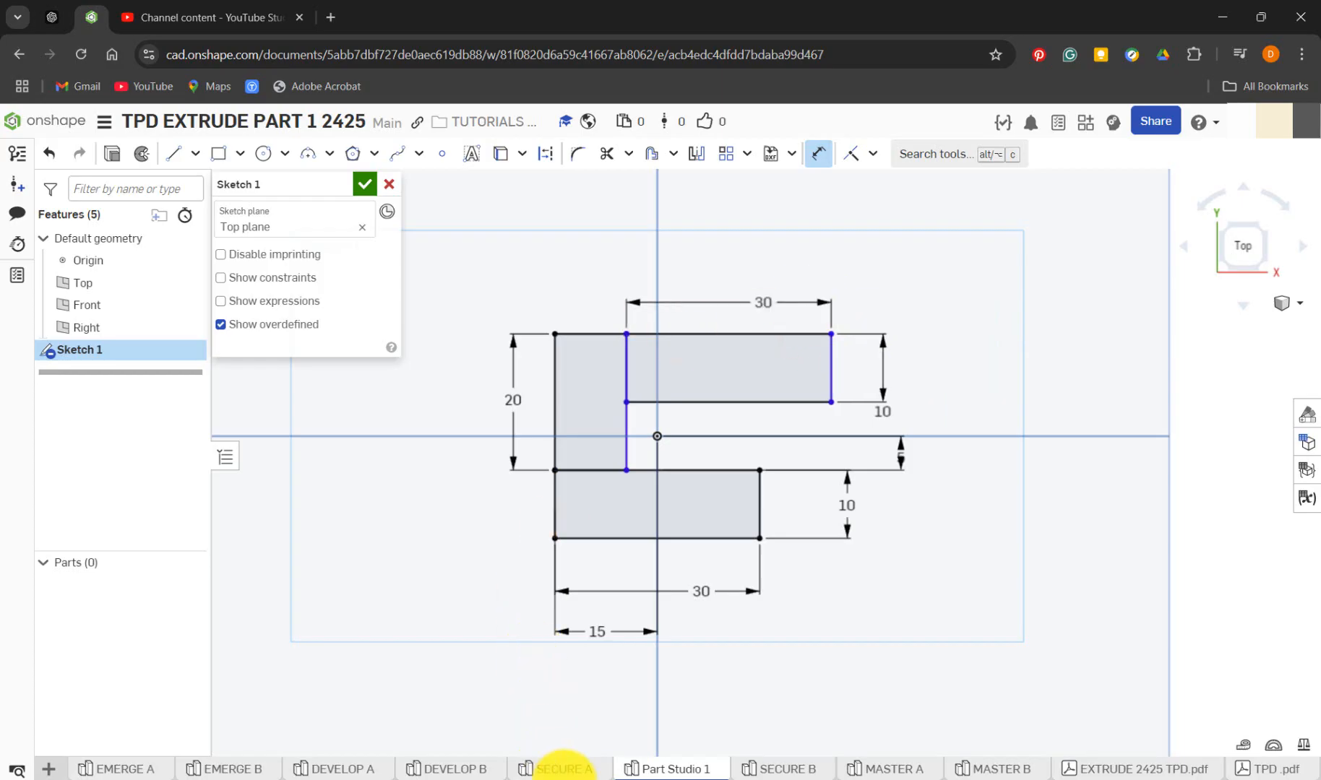
# Compare with the SECURE A sketch, and in Part Studio 1 dimension the vertical rectangle's top edge to a width of 10 mm
pyautogui.click(575, 770)
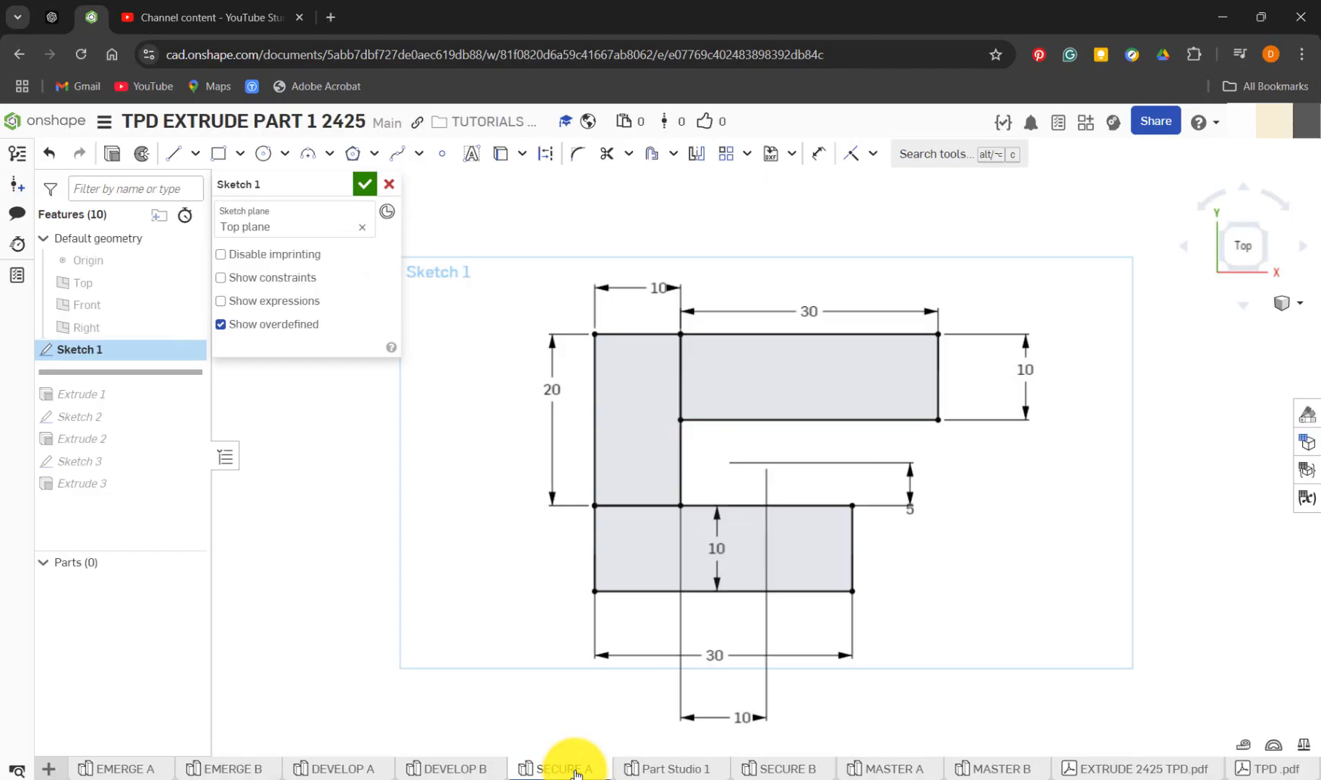
pyautogui.click(654, 769)
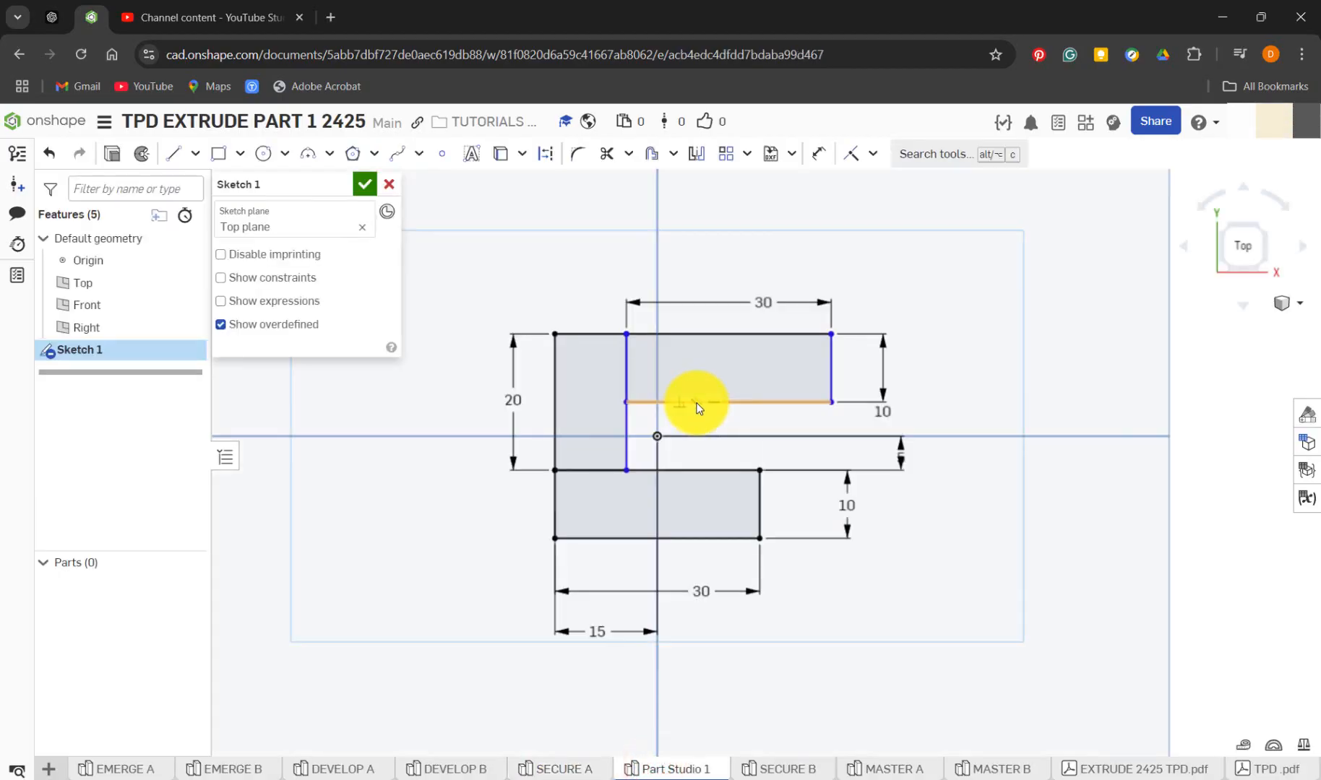
pyautogui.press('d')
pyautogui.click(586, 333)
pyautogui.click(590, 308)
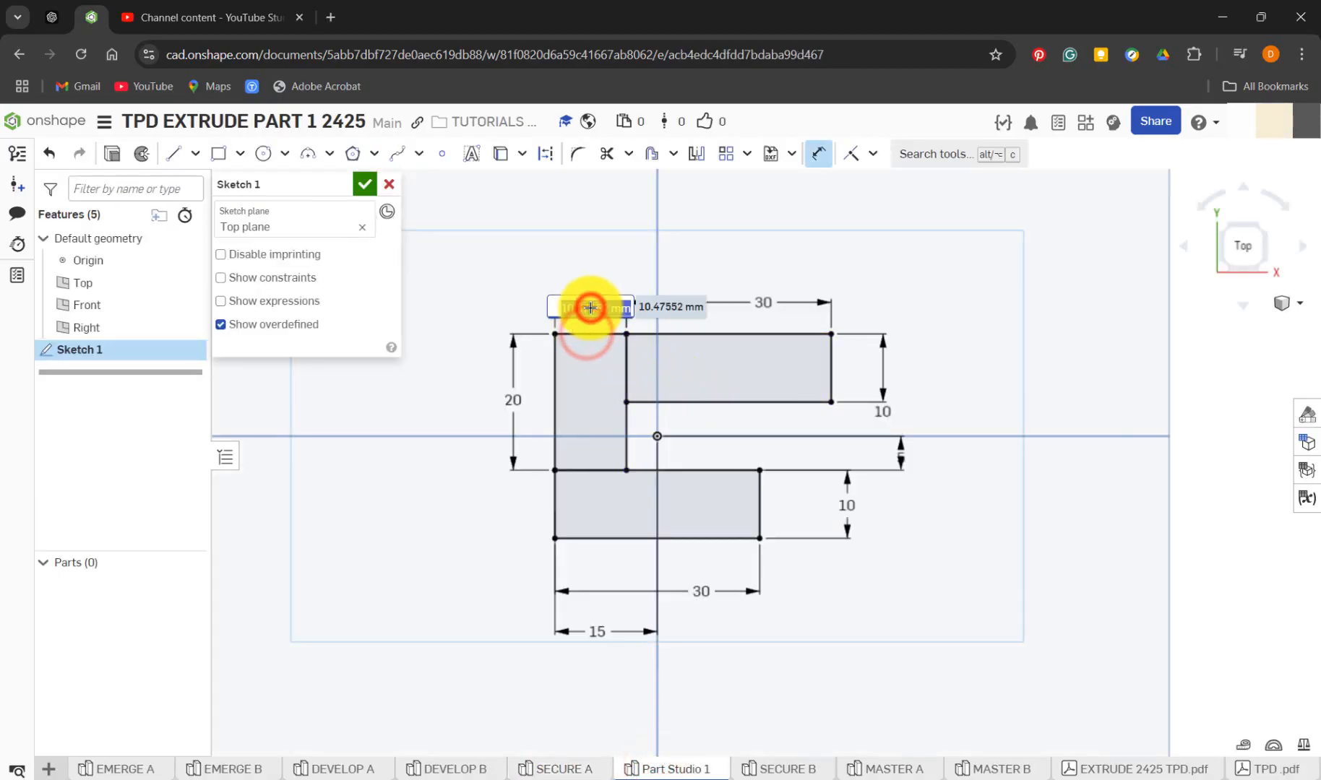
pyautogui.write('10')
pyautogui.press('Return')
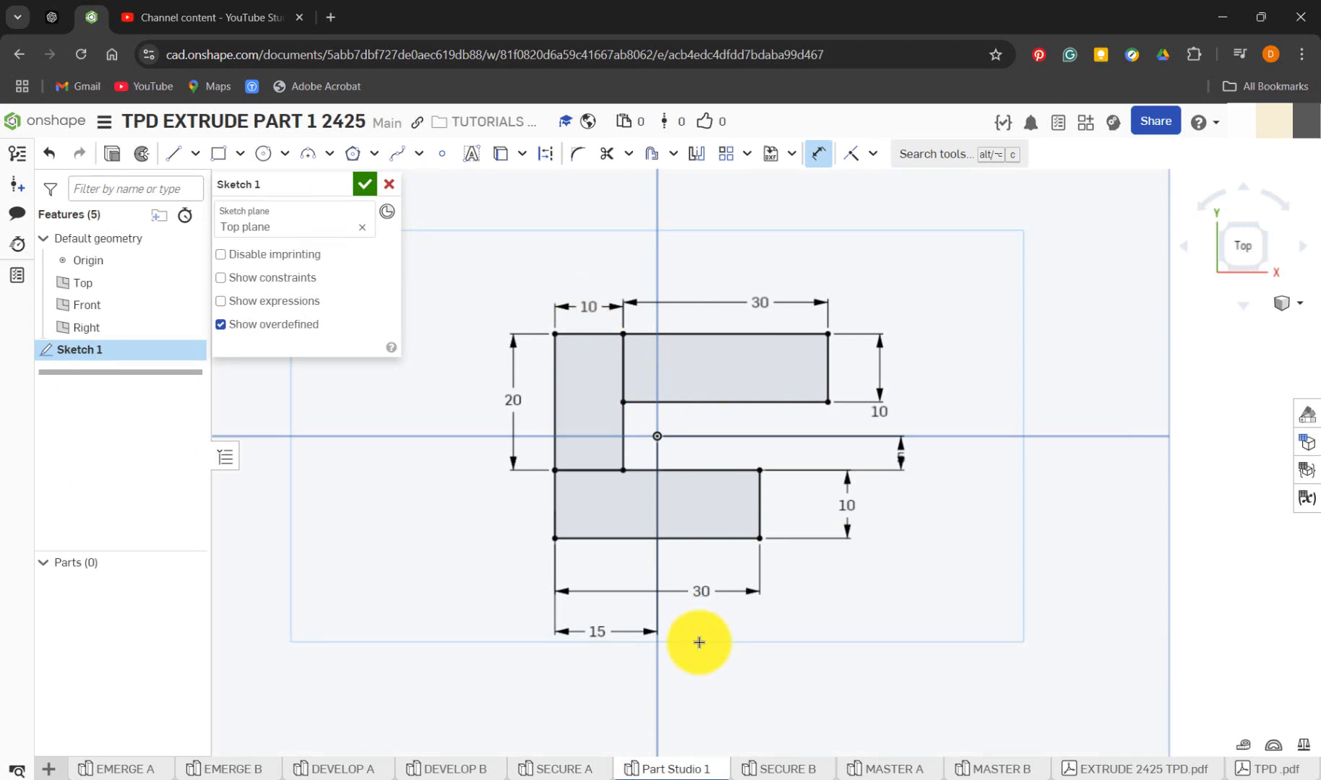
# Show the Right plane in SECURE A to check the reference sketch's horizontal offset from the origin, and return to Part Studio 1
pyautogui.click(589, 775)
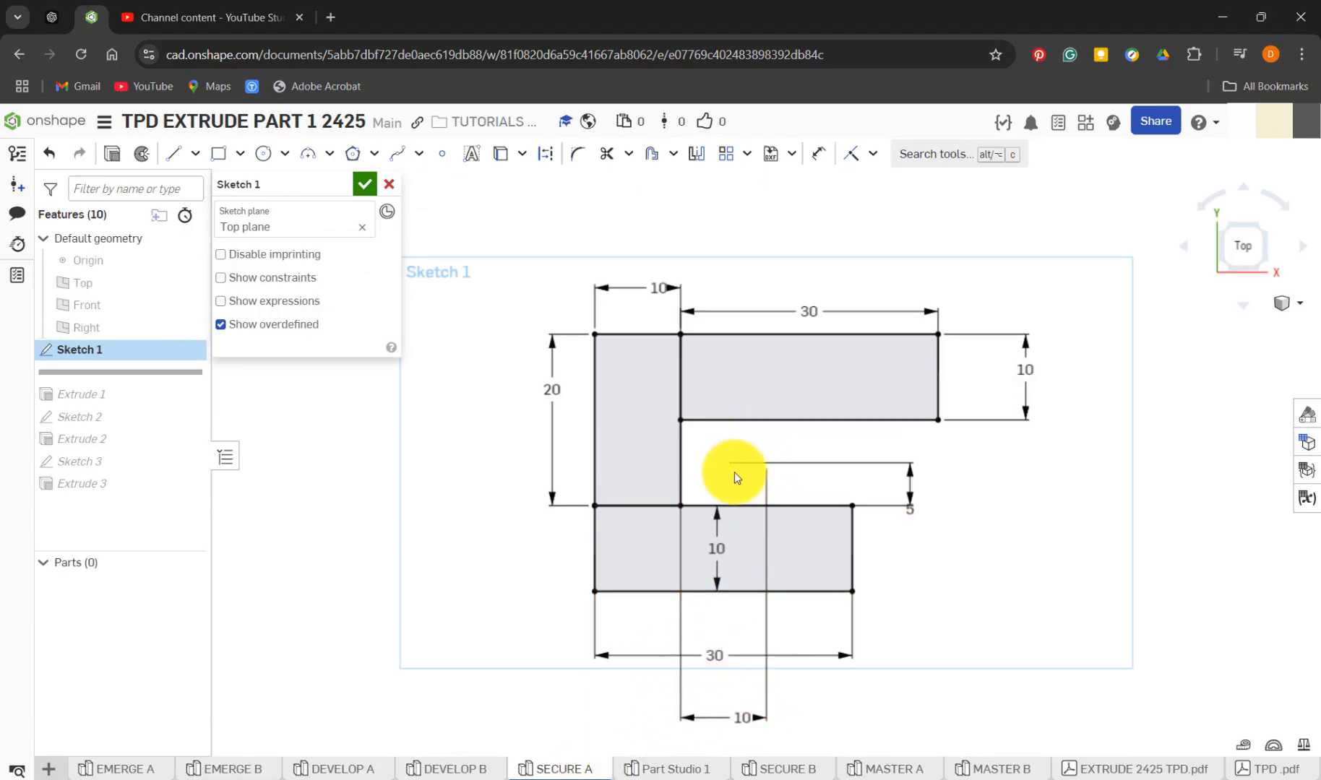
pyautogui.click(188, 329)
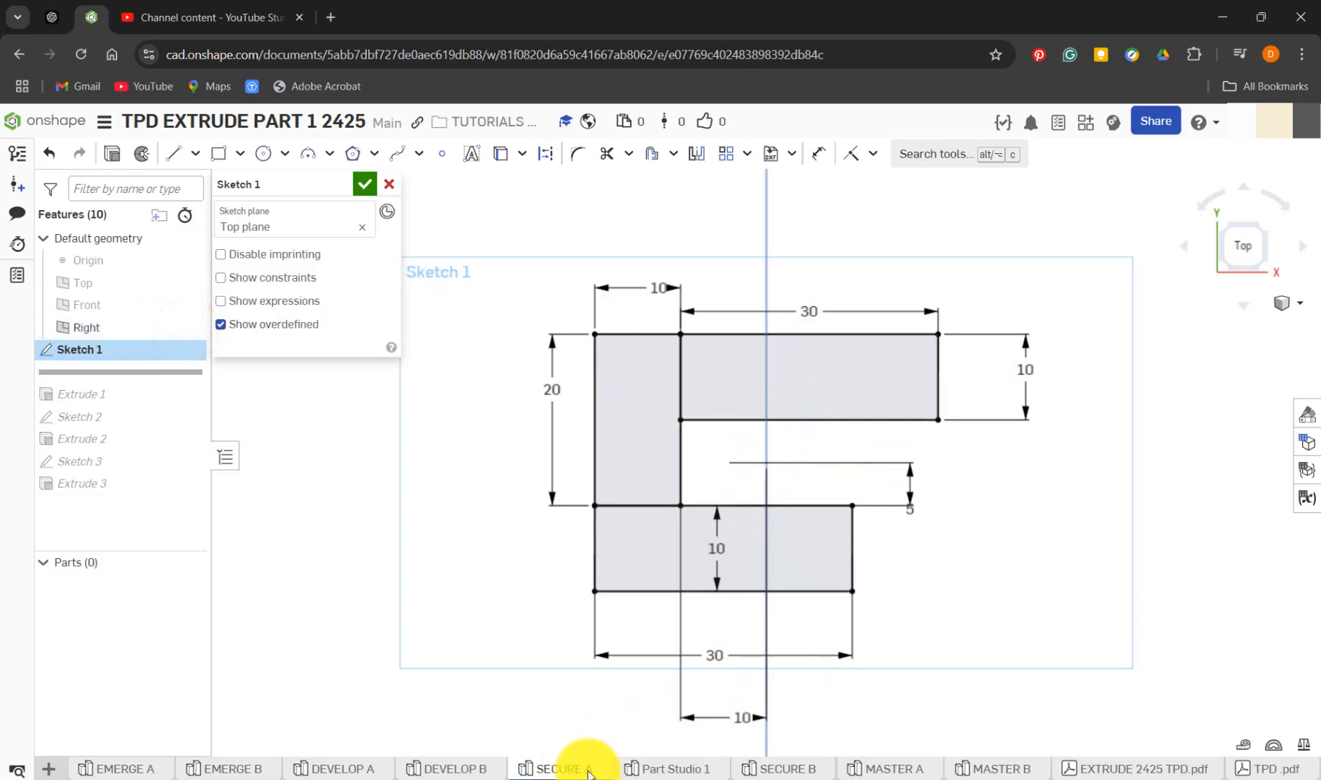
pyautogui.click(657, 771)
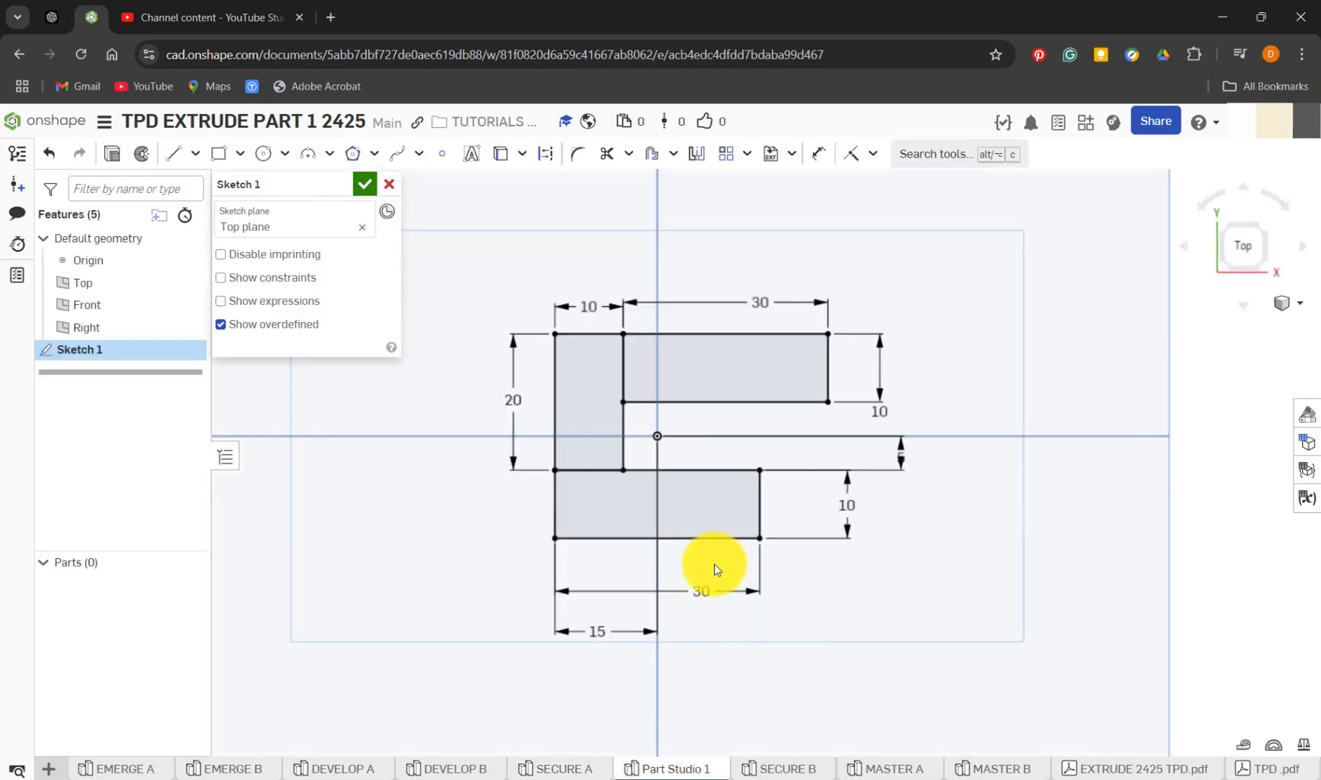
# Delete the 15 mm origin dimension and dimension the vertical rectangle's inner edge 10 mm horizontally from the origin
pyautogui.click(612, 633)
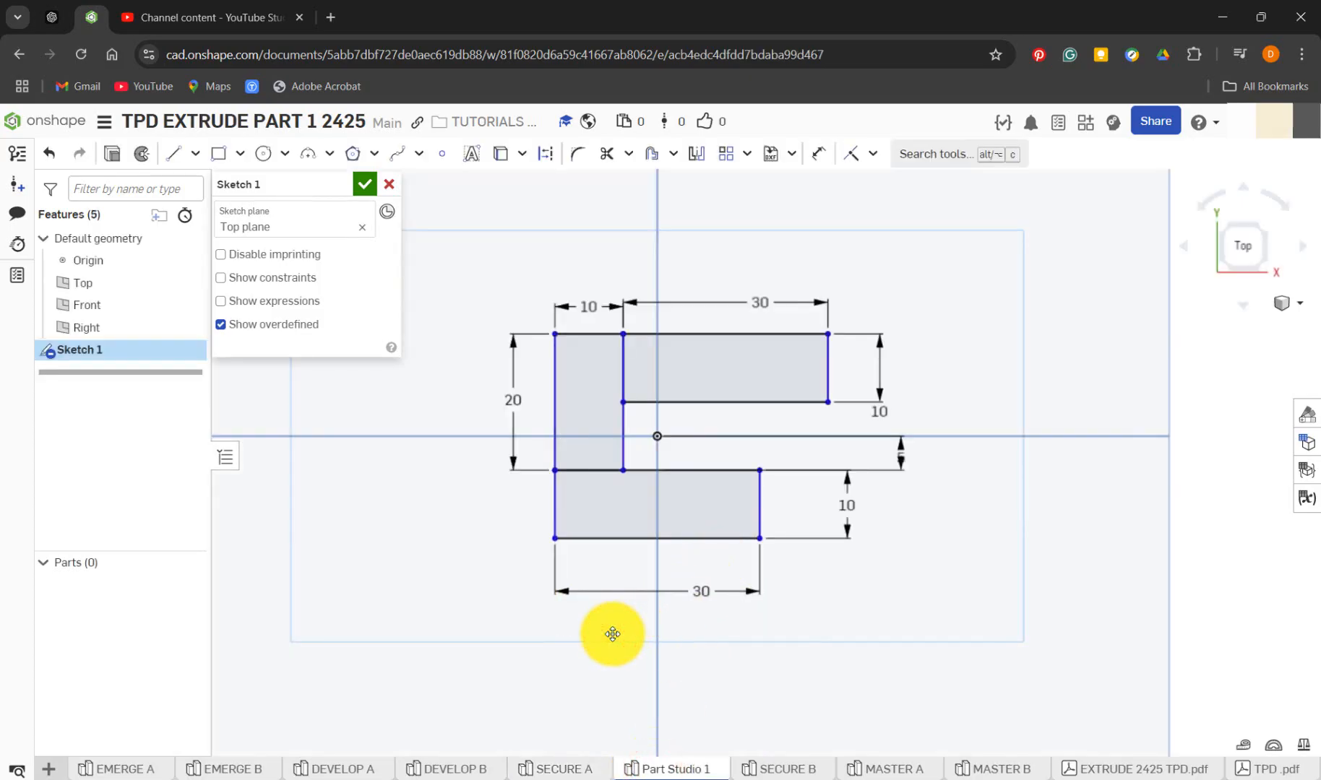
pyautogui.press('d')
pyautogui.click(658, 437)
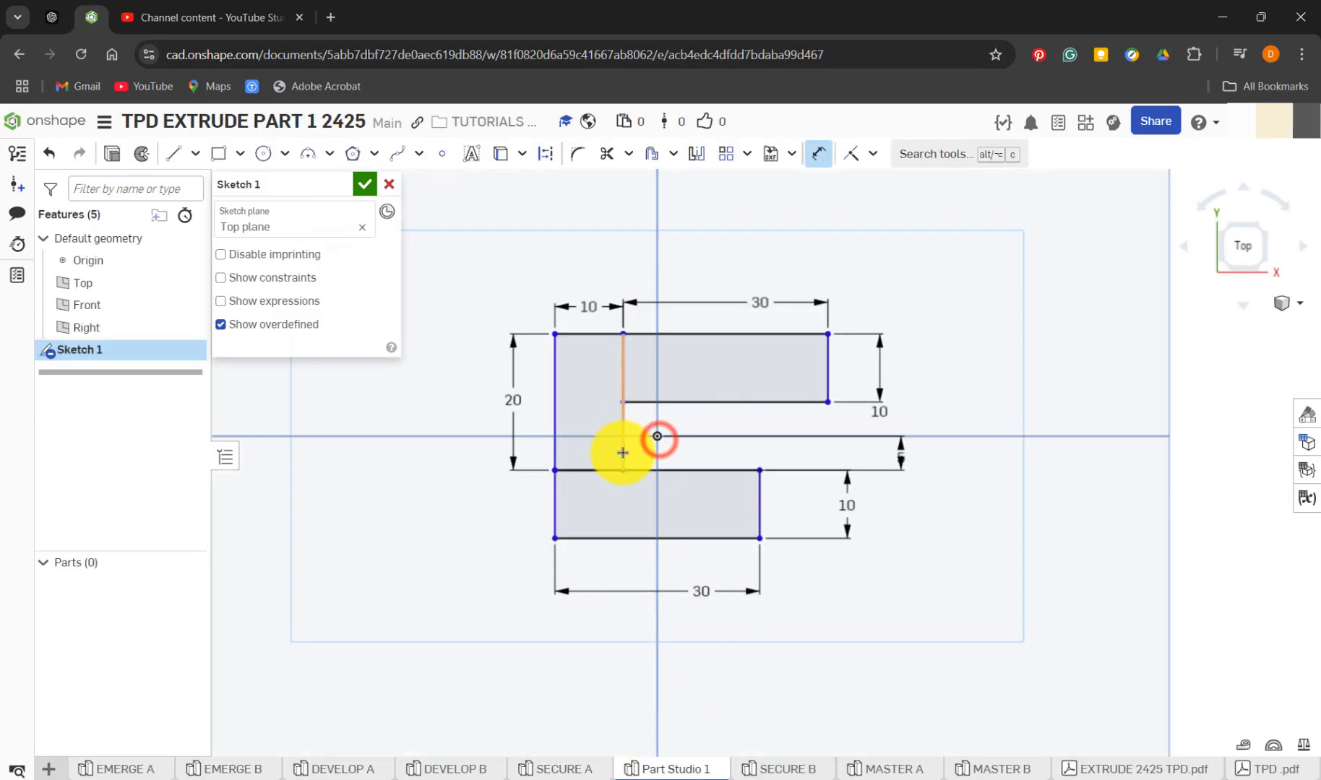
pyautogui.click(623, 453)
pyautogui.click(634, 649)
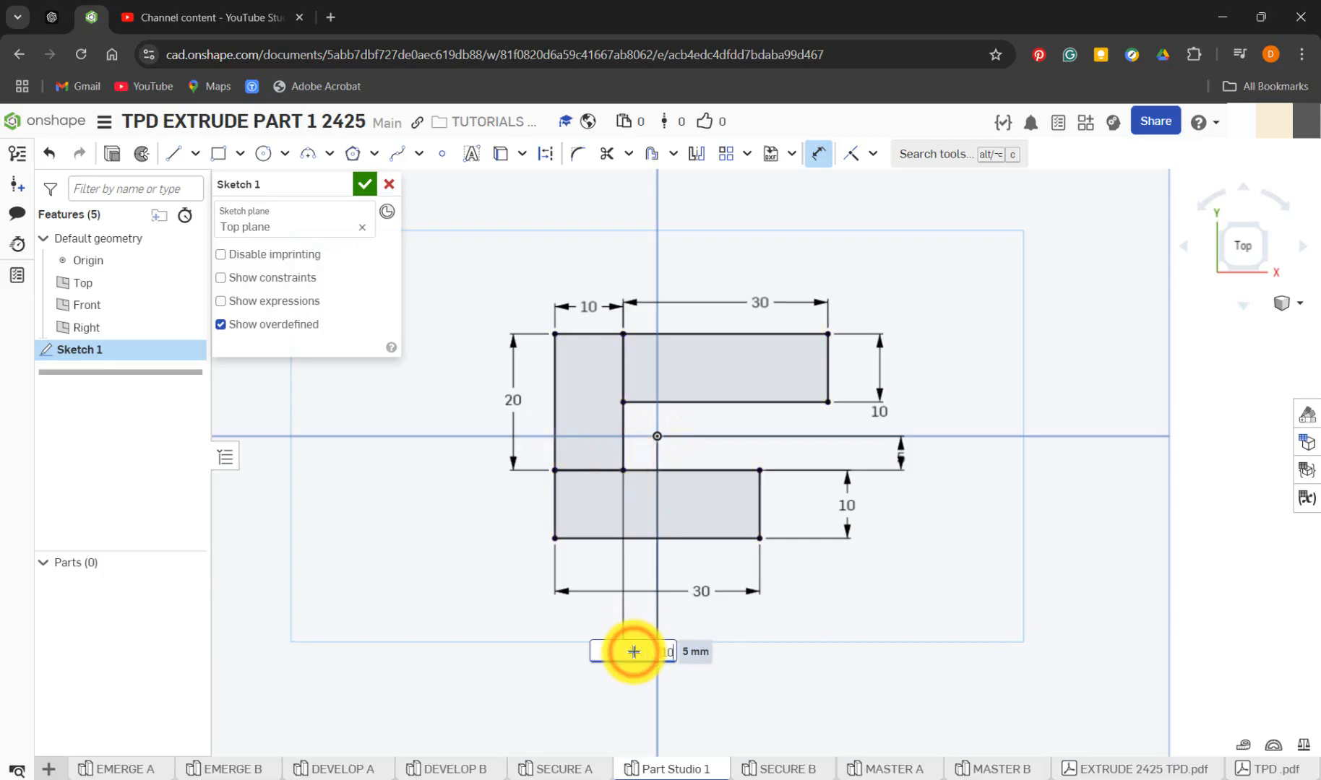
pyautogui.press('Return')
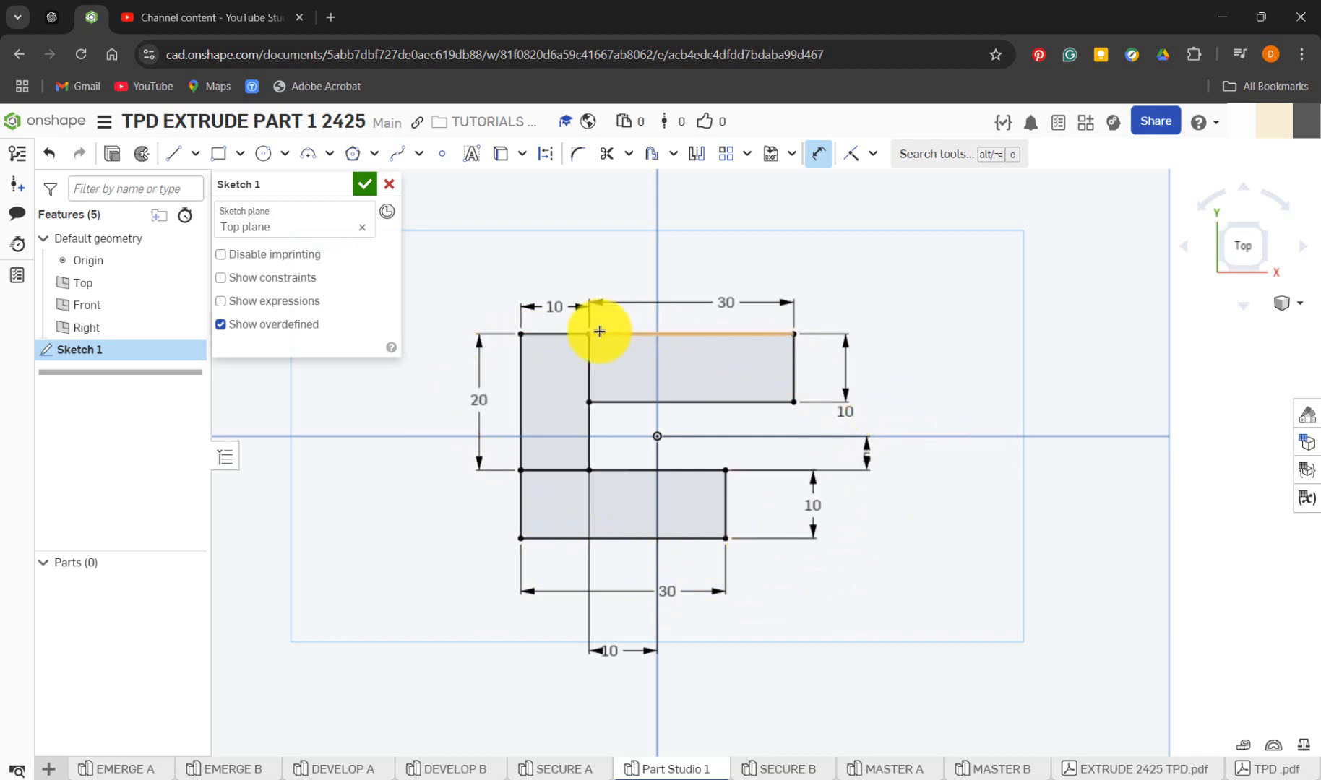
# Finish Sketch 1 and show the three-rectangle profile in isometric view
pyautogui.click(365, 184)
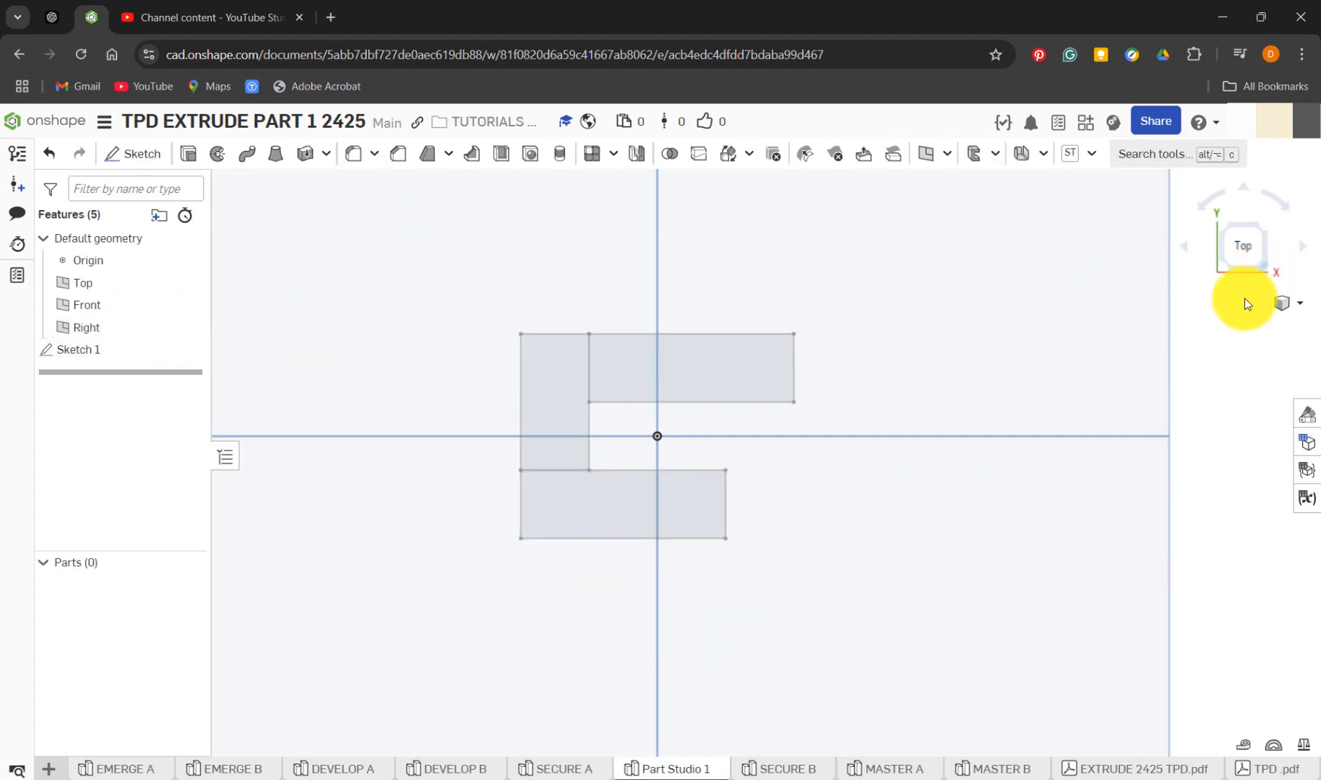
pyautogui.press('f')
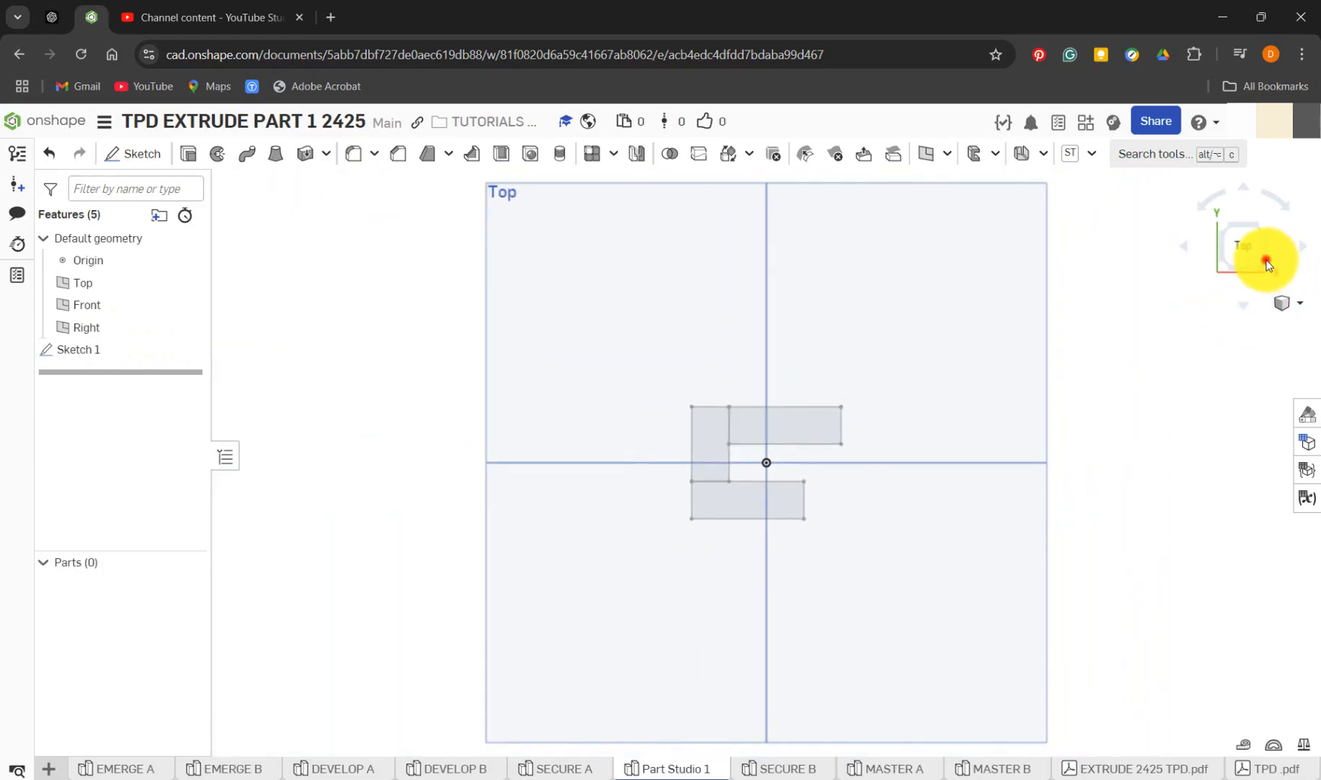
pyautogui.click(1266, 262)
pyautogui.scroll(4, 789, 473)
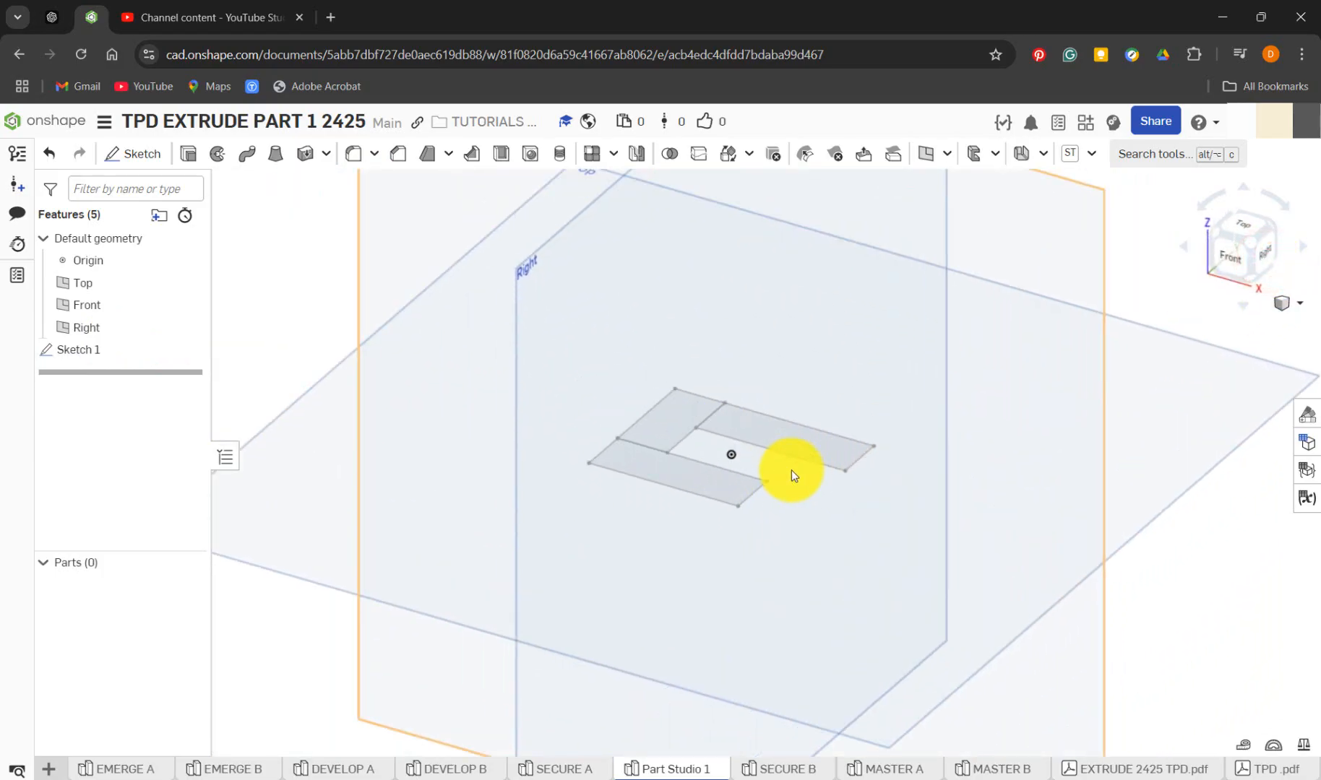
# In SECURE A, close Sketch 1, roll the history forward past Extrude 1 and show the reference part in isometric view
pyautogui.click(589, 770)
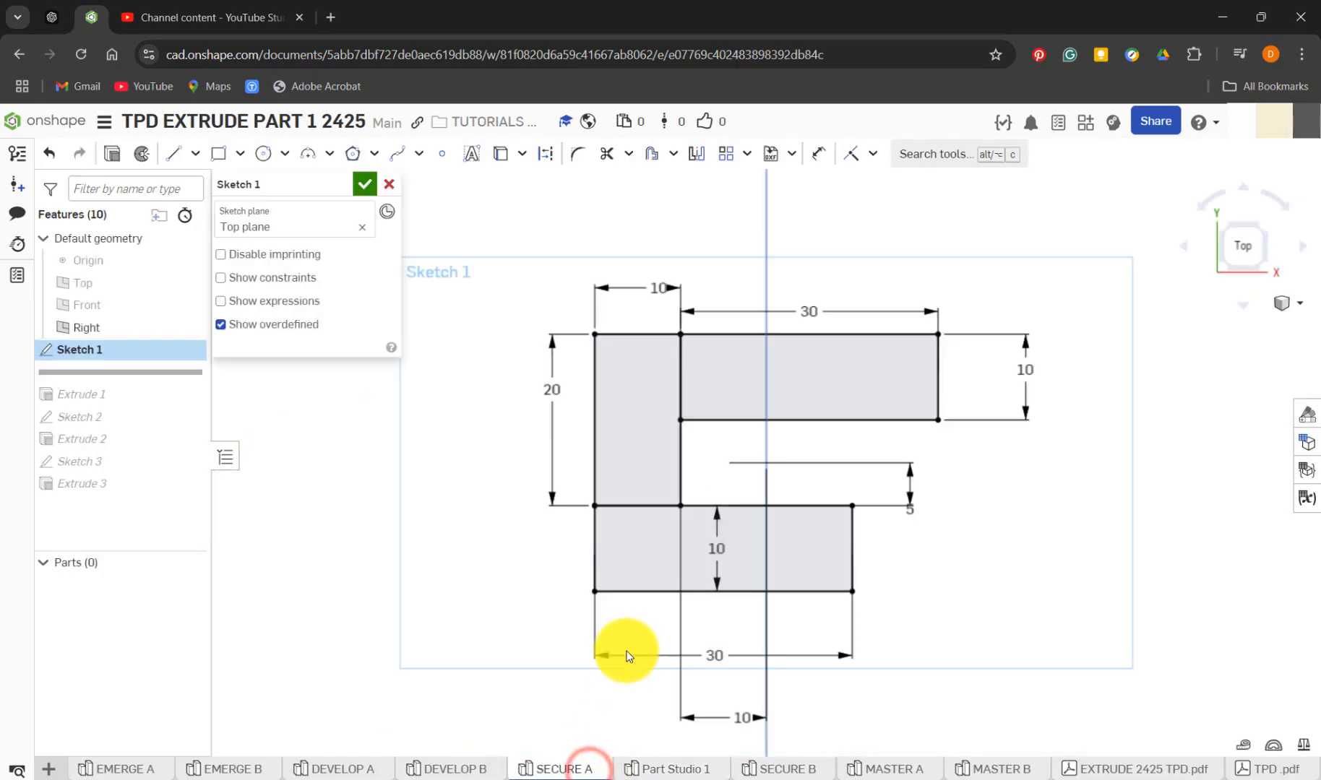
pyautogui.click(363, 185)
pyautogui.moveTo(168, 373)
pyautogui.mouseDown()
pyautogui.moveTo(171, 405)
pyautogui.moveTo(194, 400)
pyautogui.mouseUp()
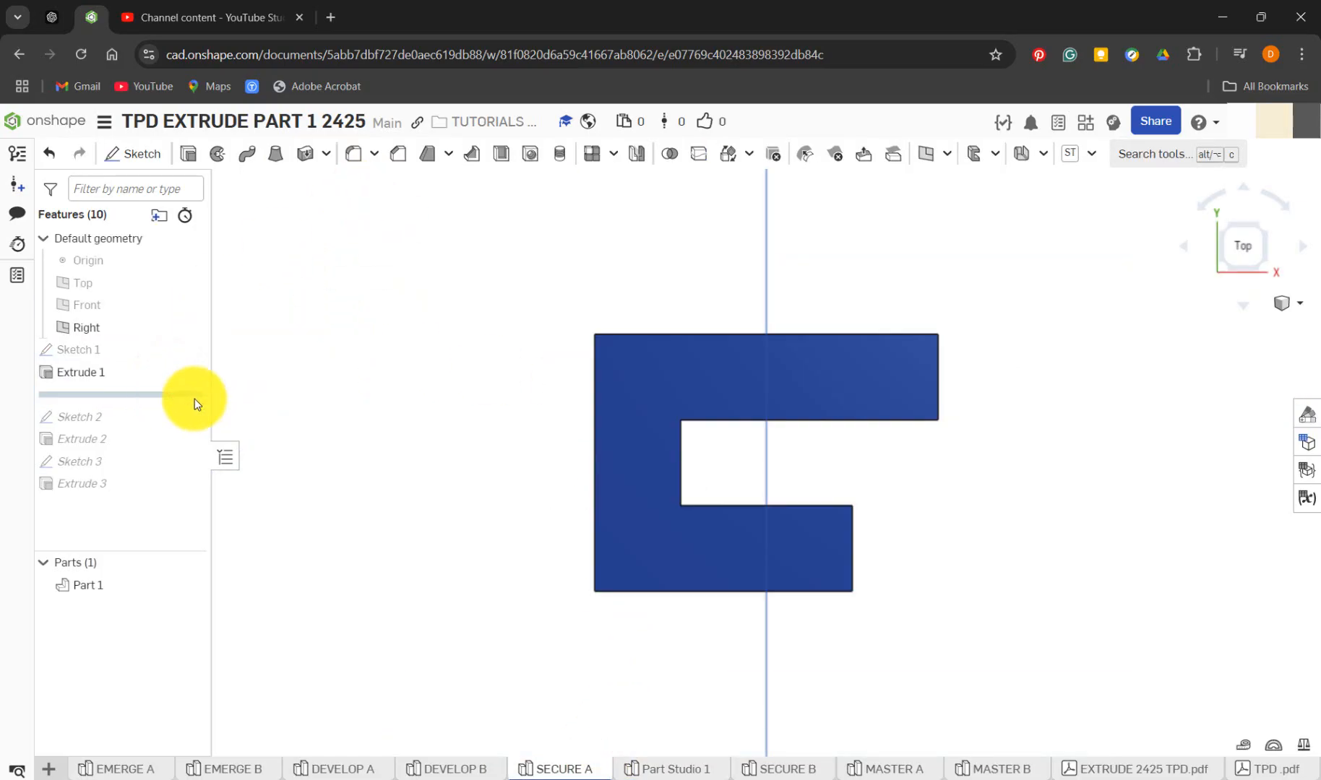
pyautogui.click(1268, 268)
pyautogui.scroll(5, 847, 485)
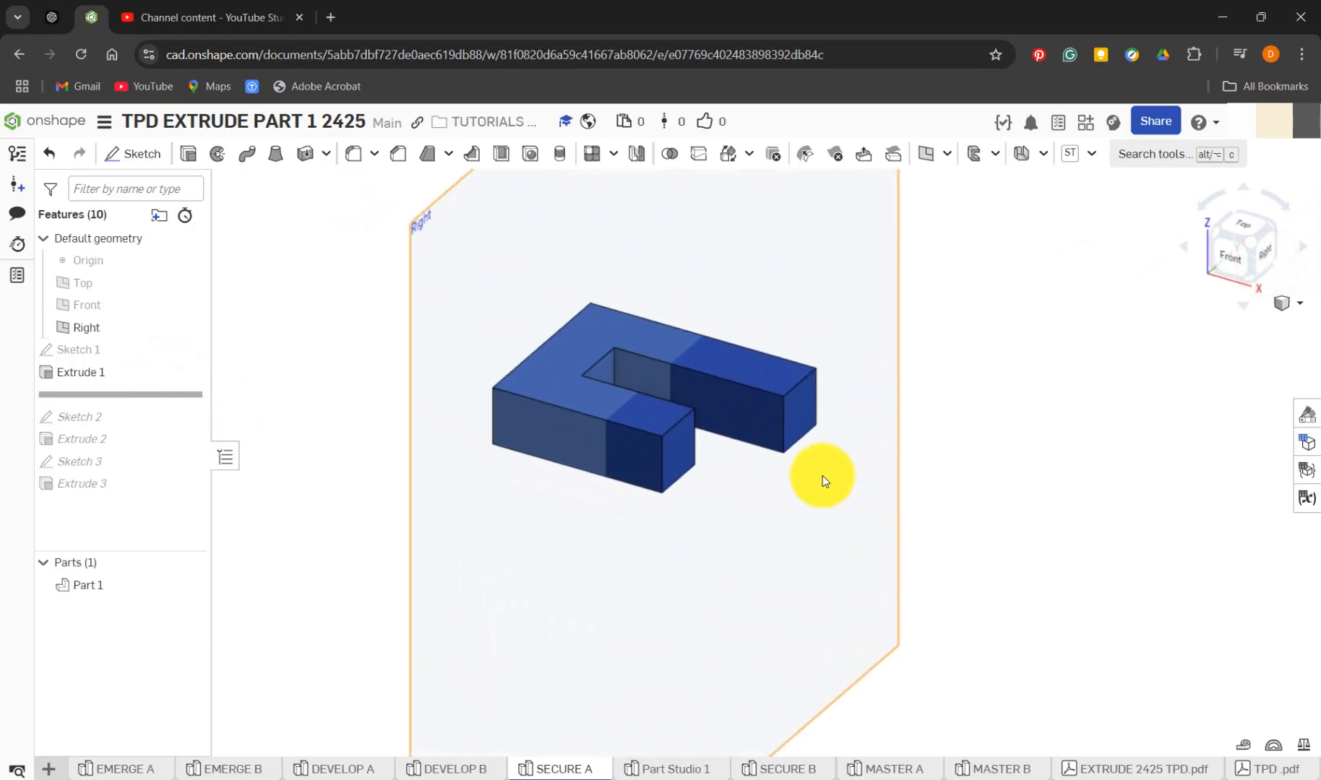
# Measure a vertical edge of the reference part and inspect the settings of its Extrude 1 feature
pyautogui.click(784, 419)
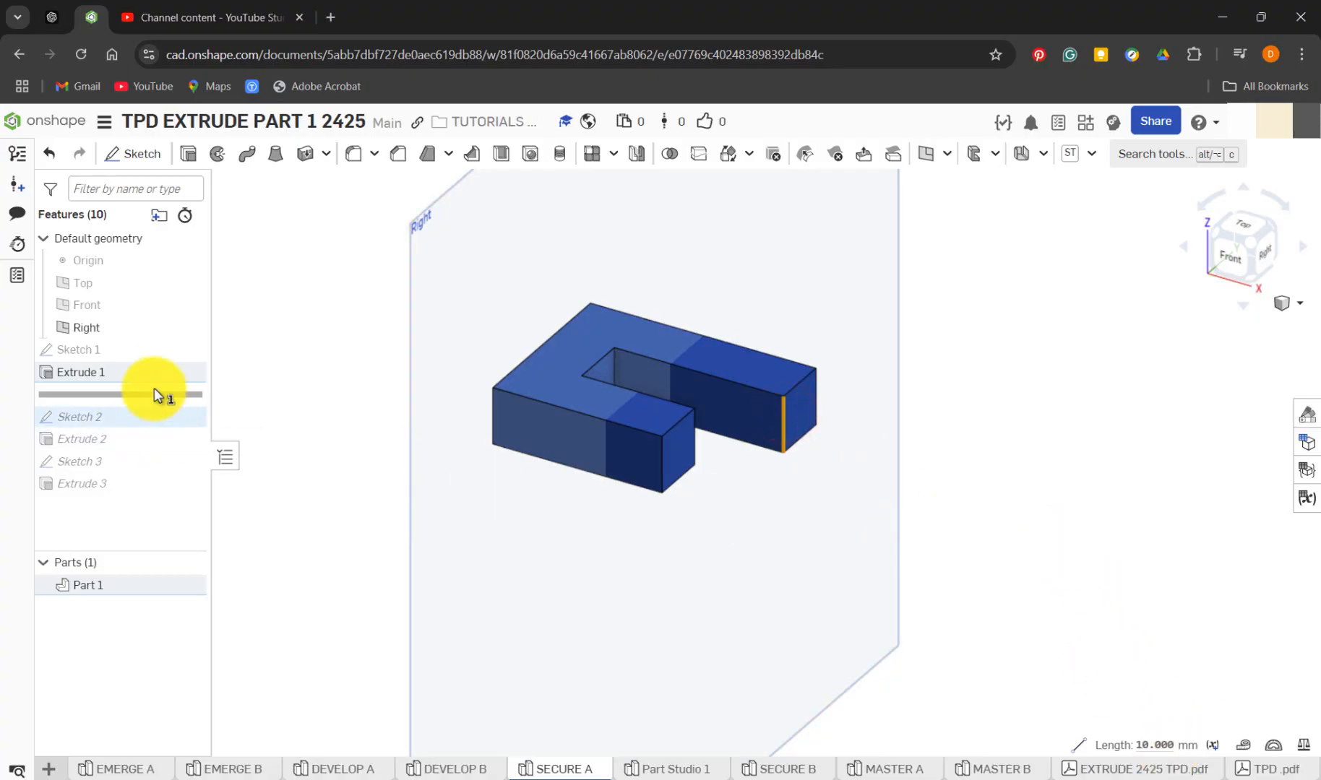
pyautogui.rightClick(140, 374)
pyautogui.click(189, 415)
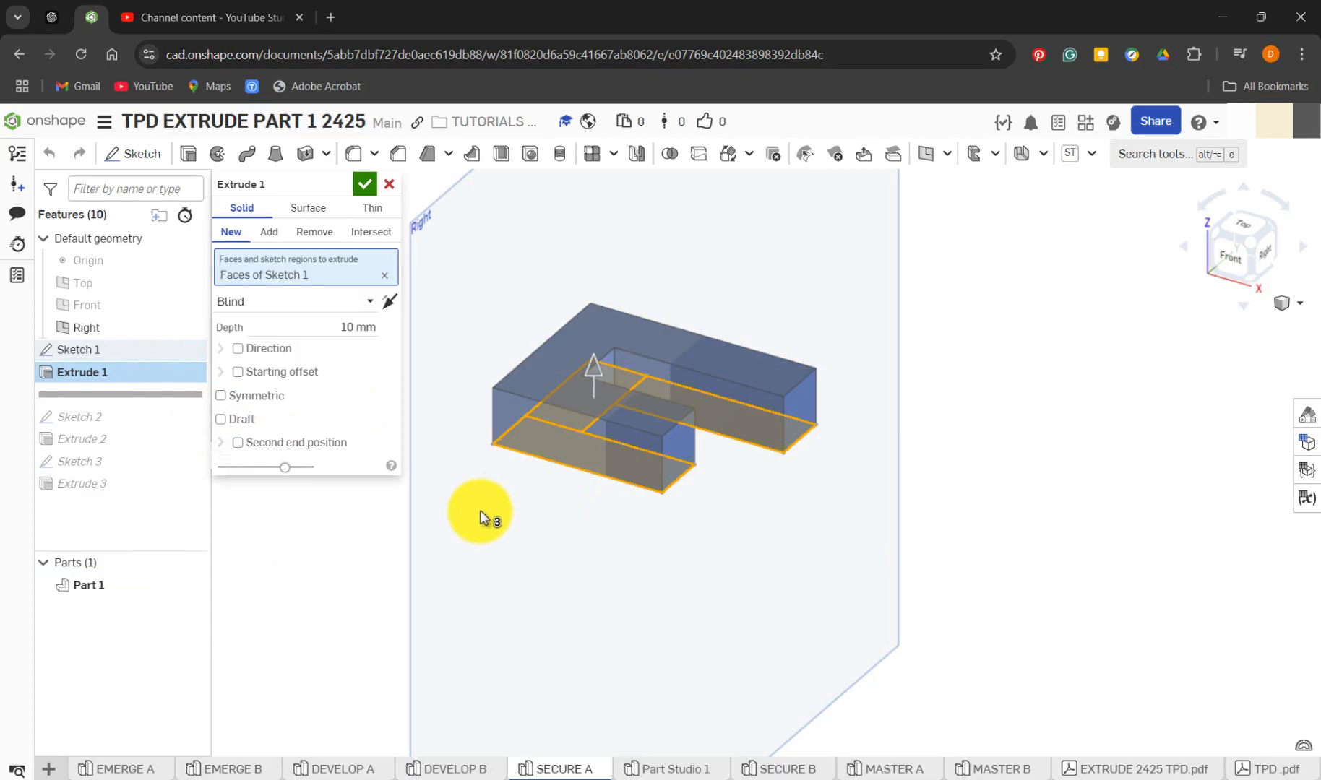
pyautogui.click(366, 182)
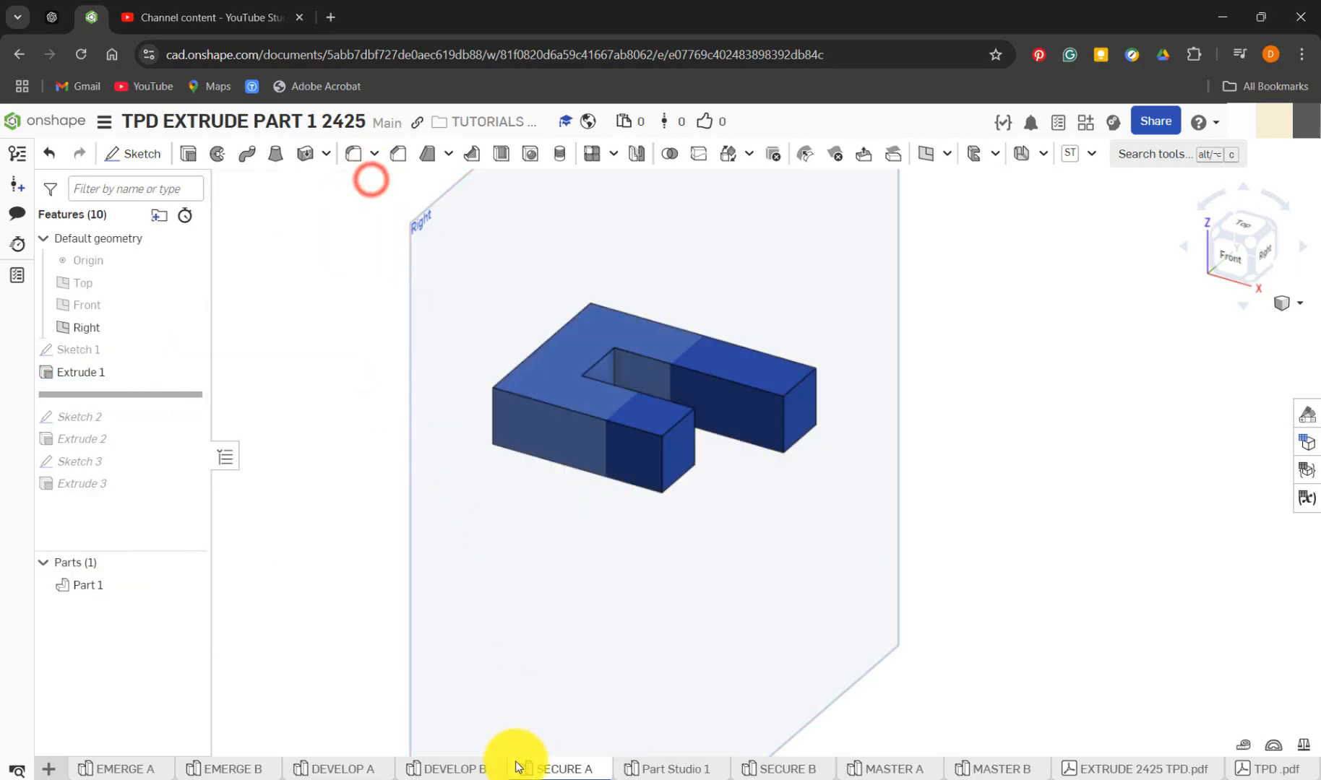
# In Part Studio 1, extrude all three Sketch 1 rectangles upward as a new solid with a blind depth of 10 mm
pyautogui.click(654, 767)
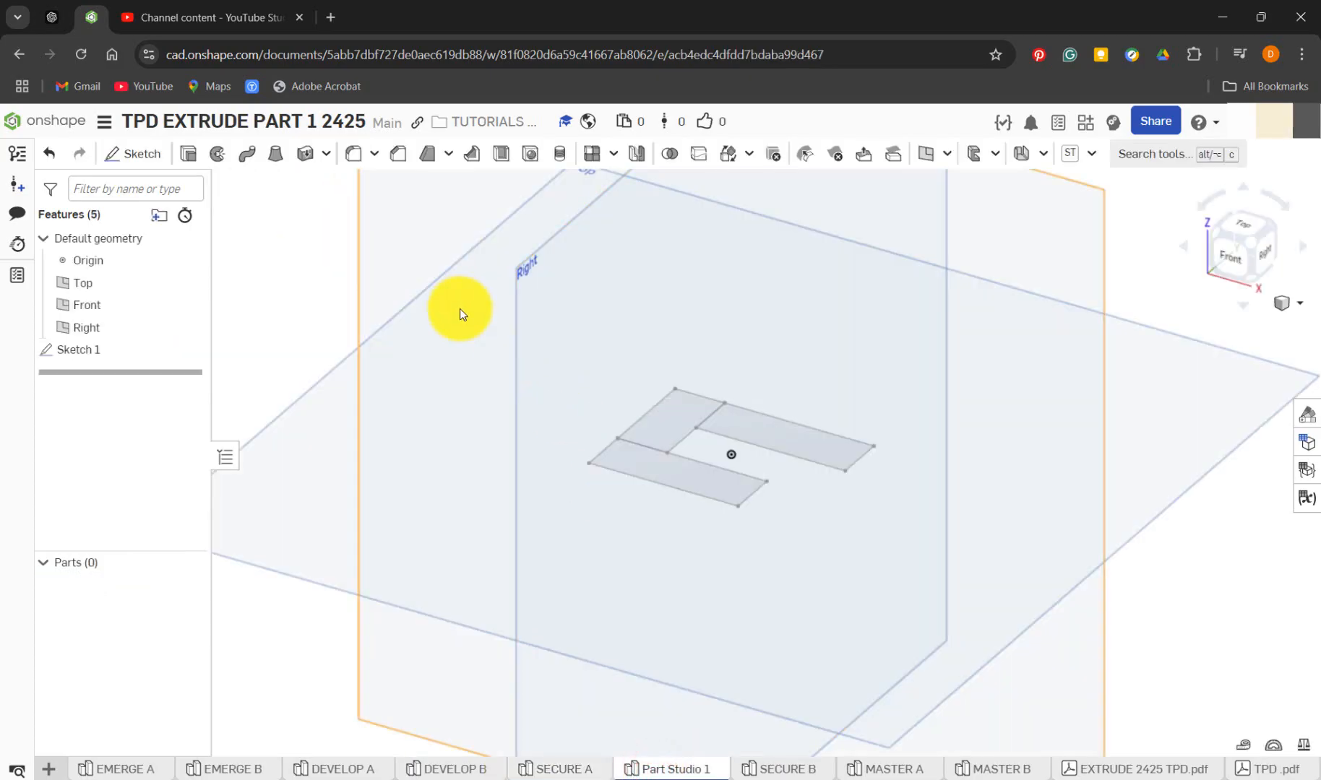
pyautogui.hotkey('shift', 'e')
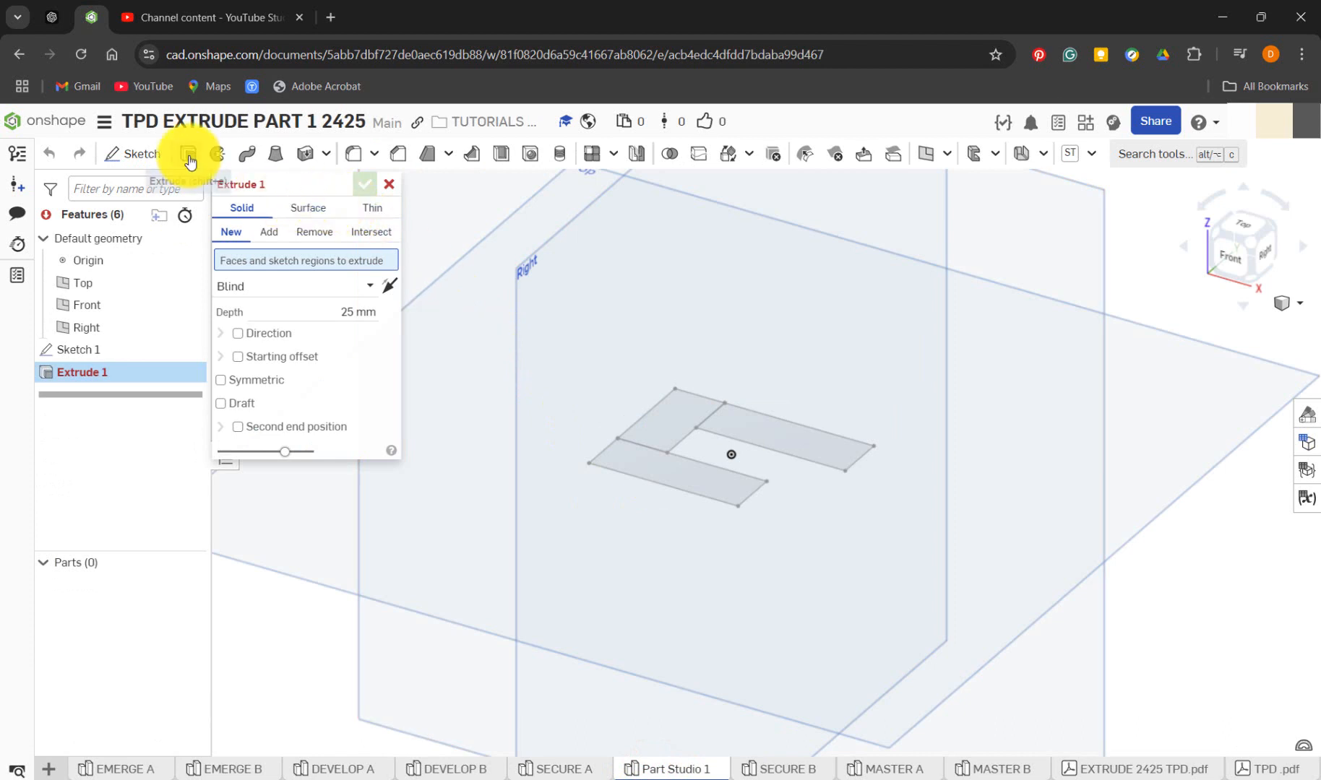
pyautogui.click(772, 446)
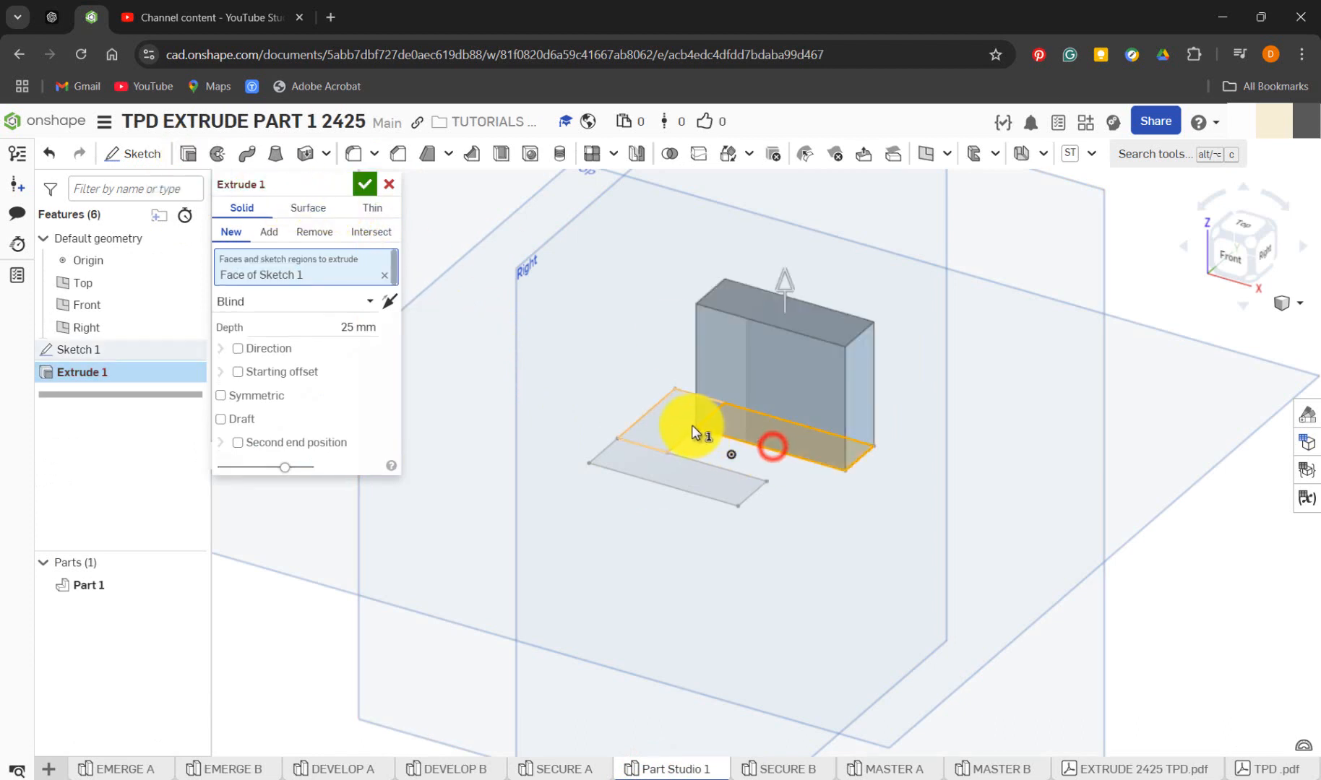
pyautogui.click(690, 426)
pyautogui.click(686, 475)
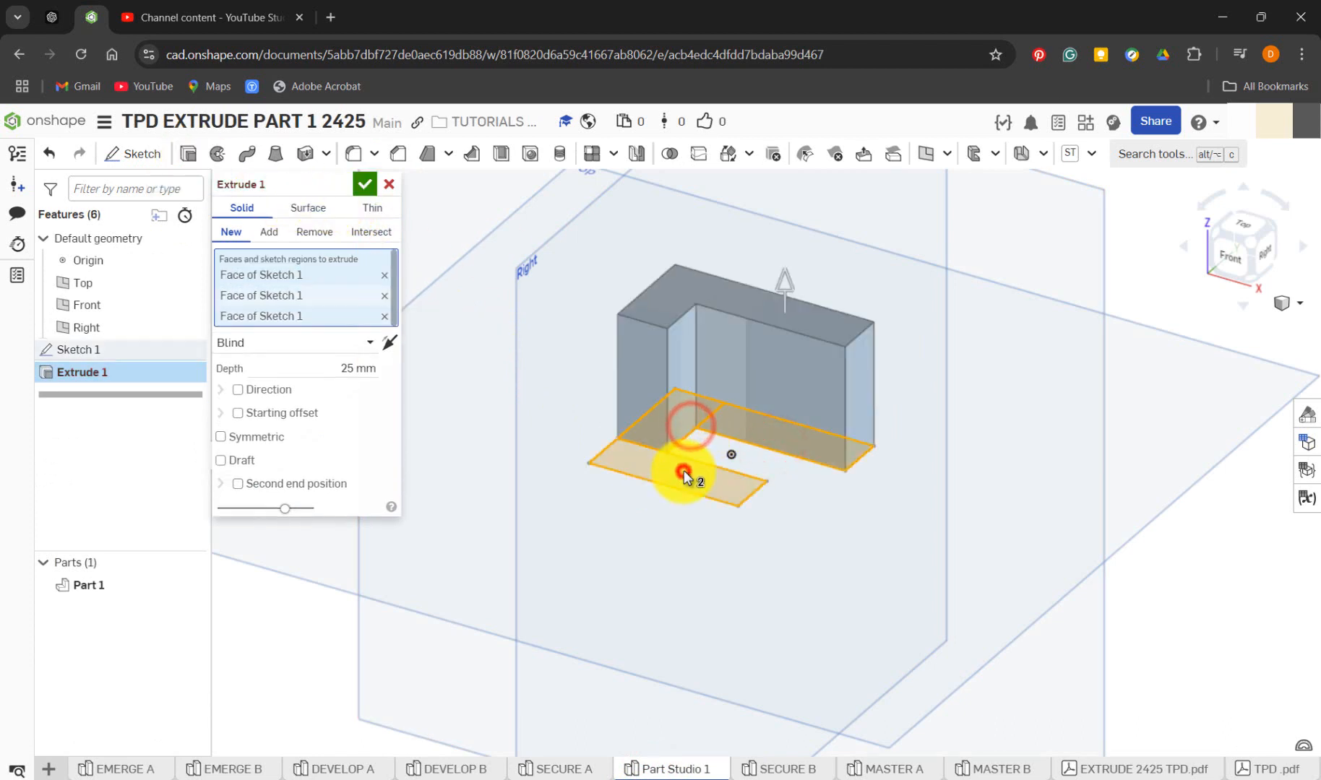
pyautogui.click(351, 369)
pyautogui.write('10')
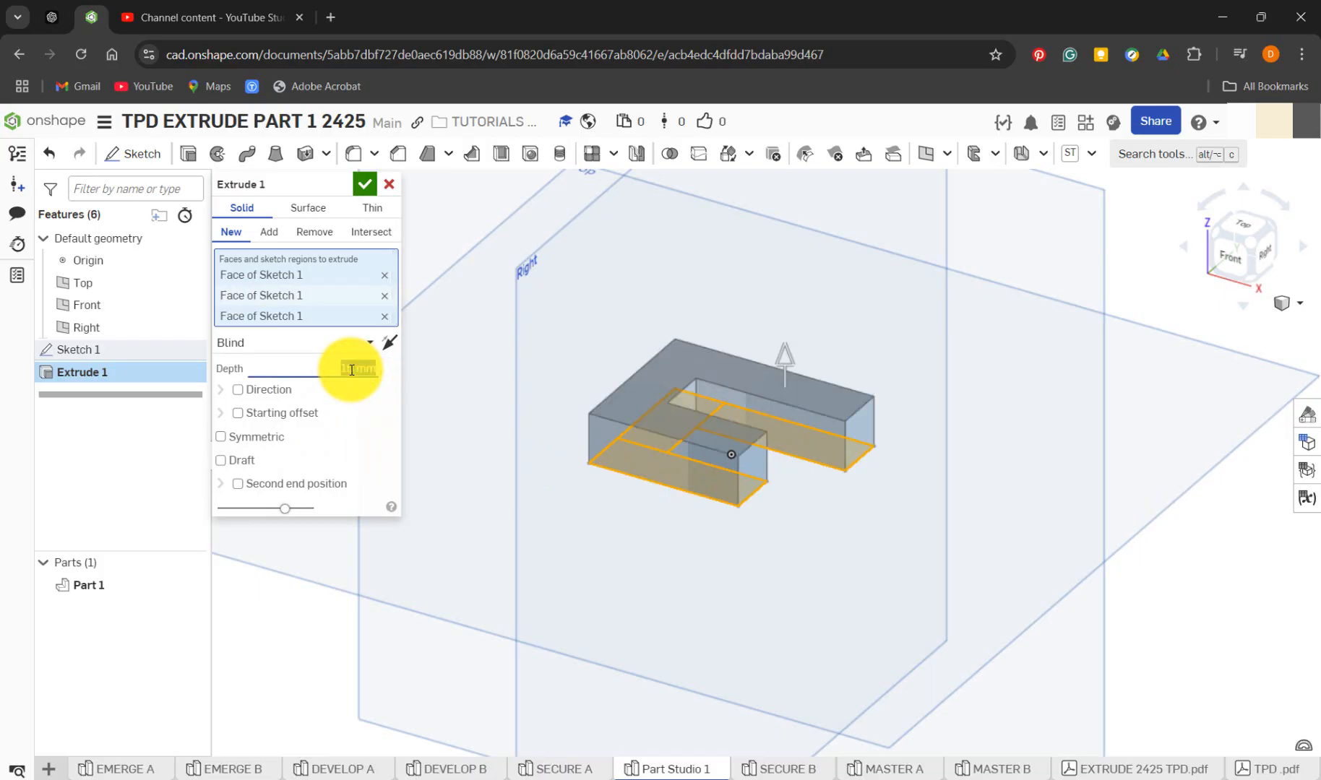
pyautogui.click(394, 343)
pyautogui.click(393, 343)
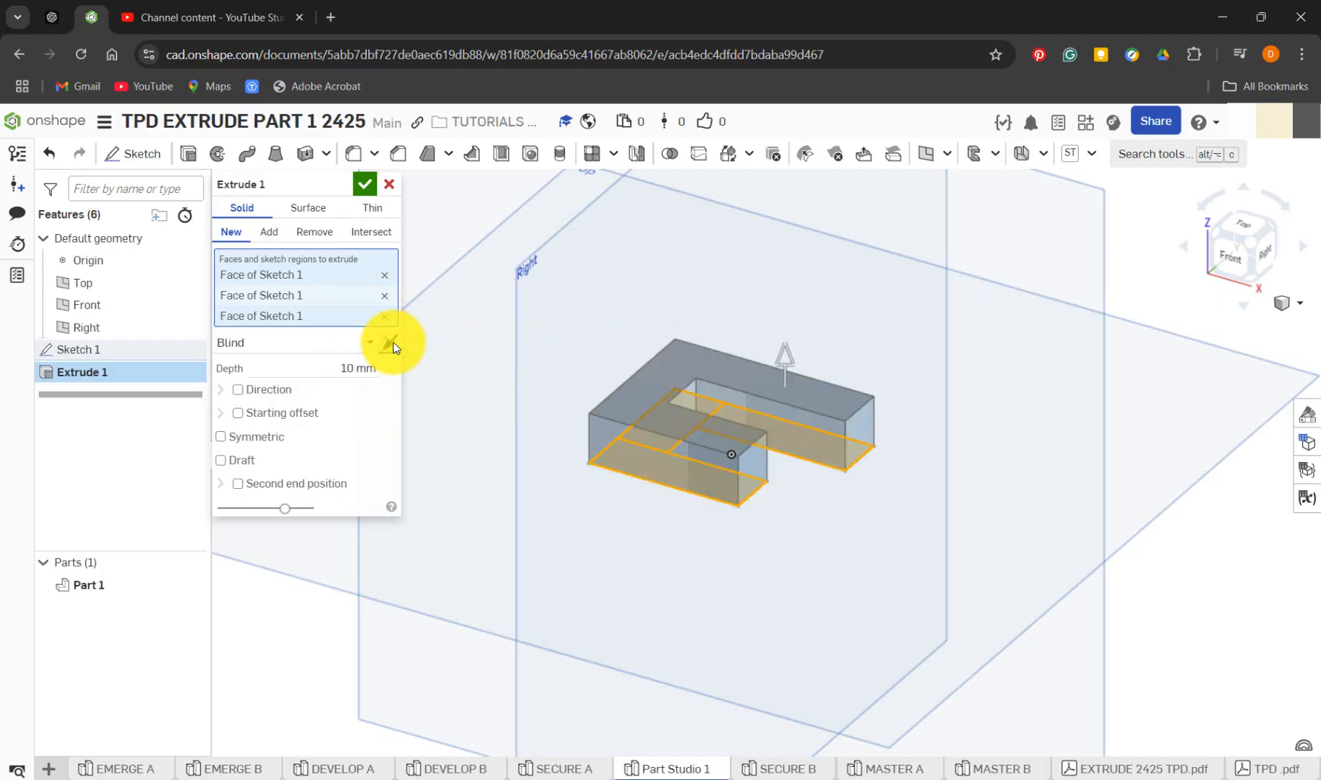
pyautogui.click(365, 184)
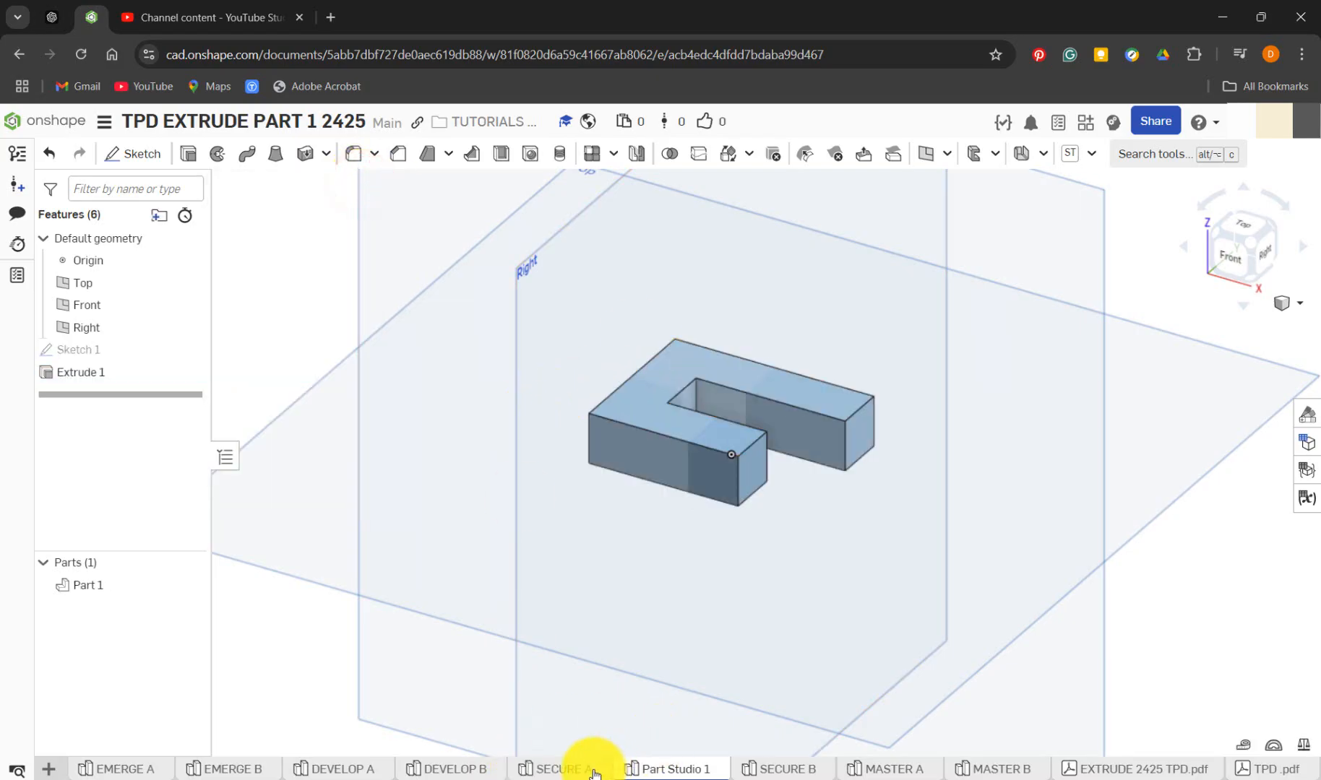
# In SECURE A, roll the history forward past Sketch 2 and open that sketch face-on to examine its rectangles and dimensions
pyautogui.click(564, 769)
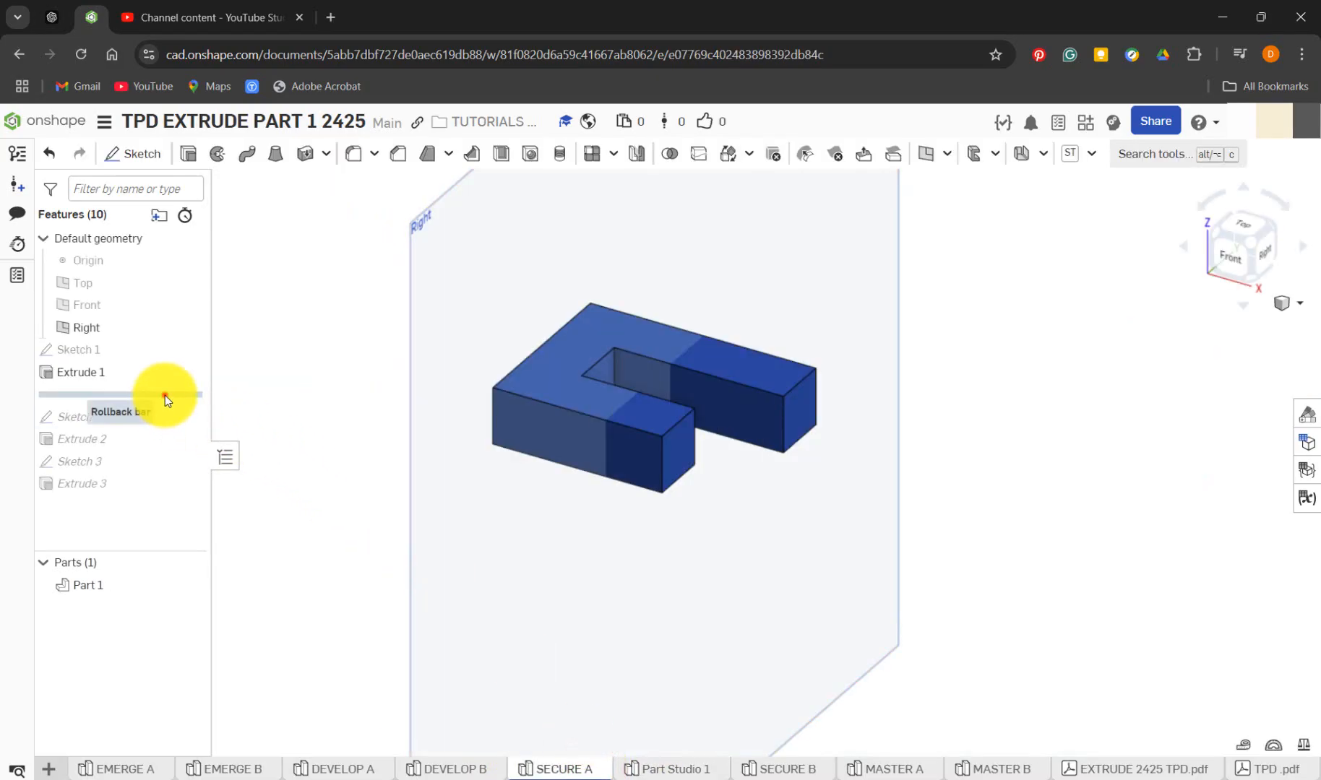
pyautogui.moveTo(165, 396); pyautogui.dragTo(173, 417)
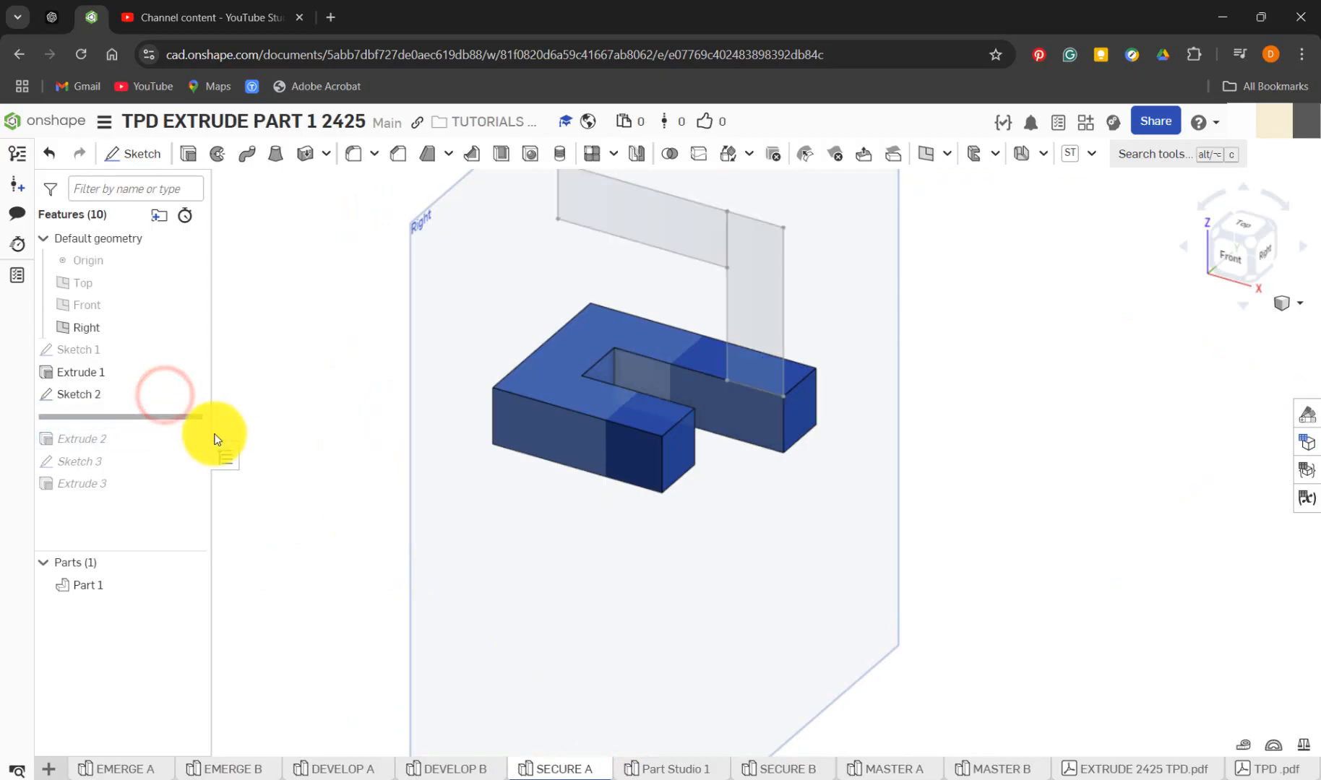
pyautogui.click(86, 396)
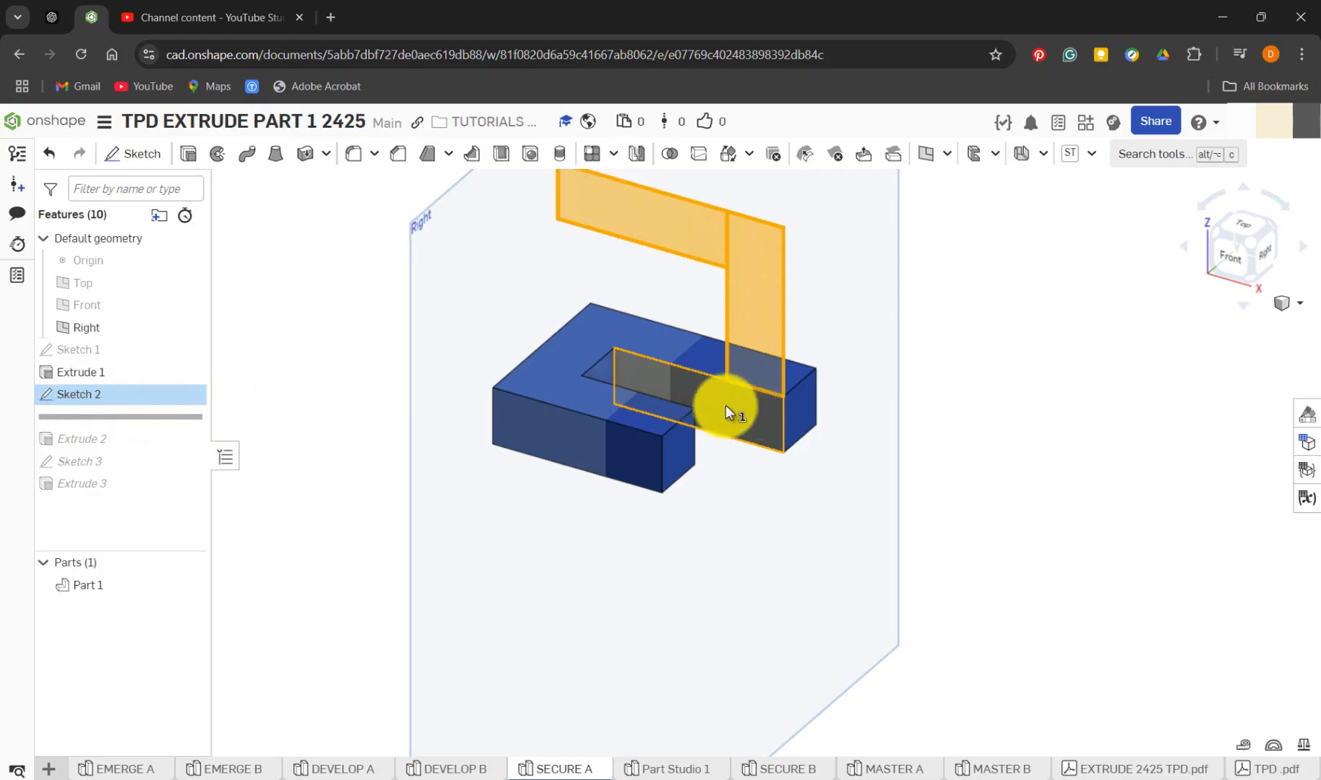
pyautogui.rightClick(122, 400)
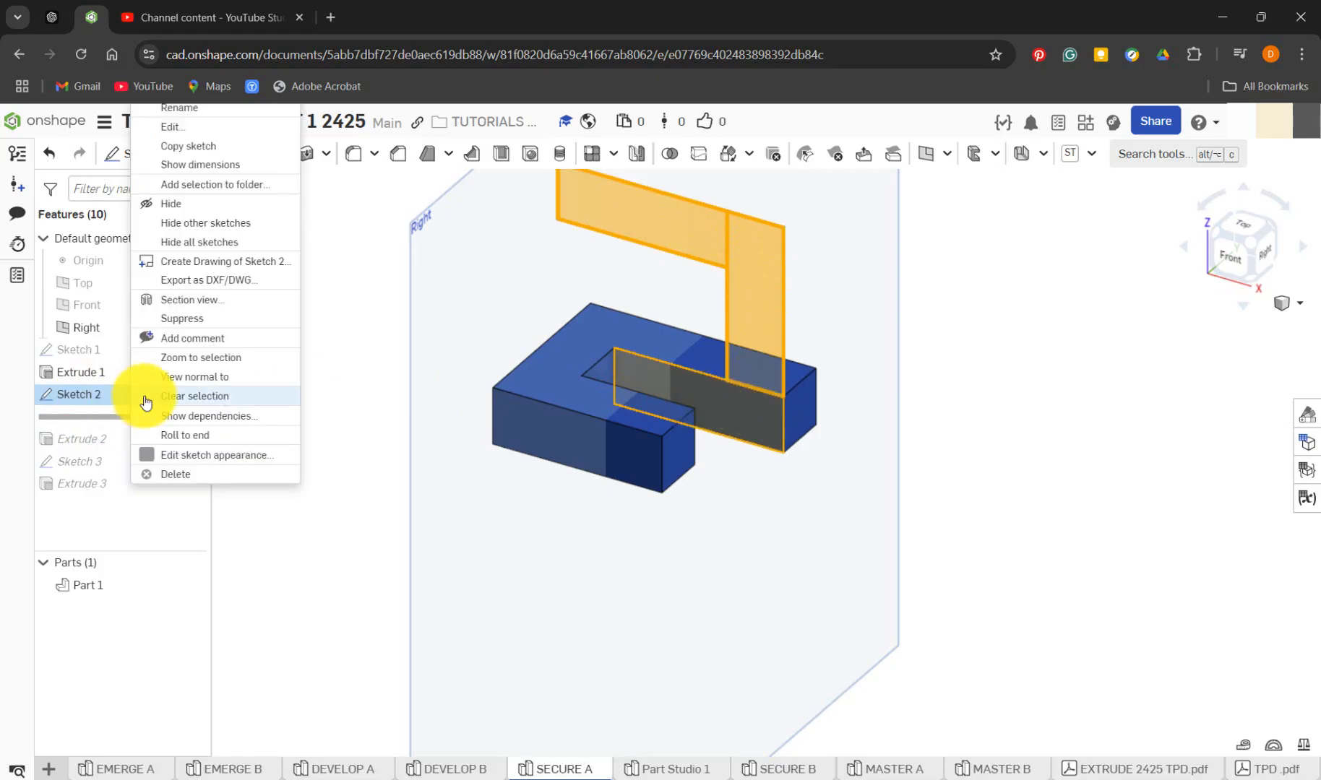
pyautogui.click(205, 129)
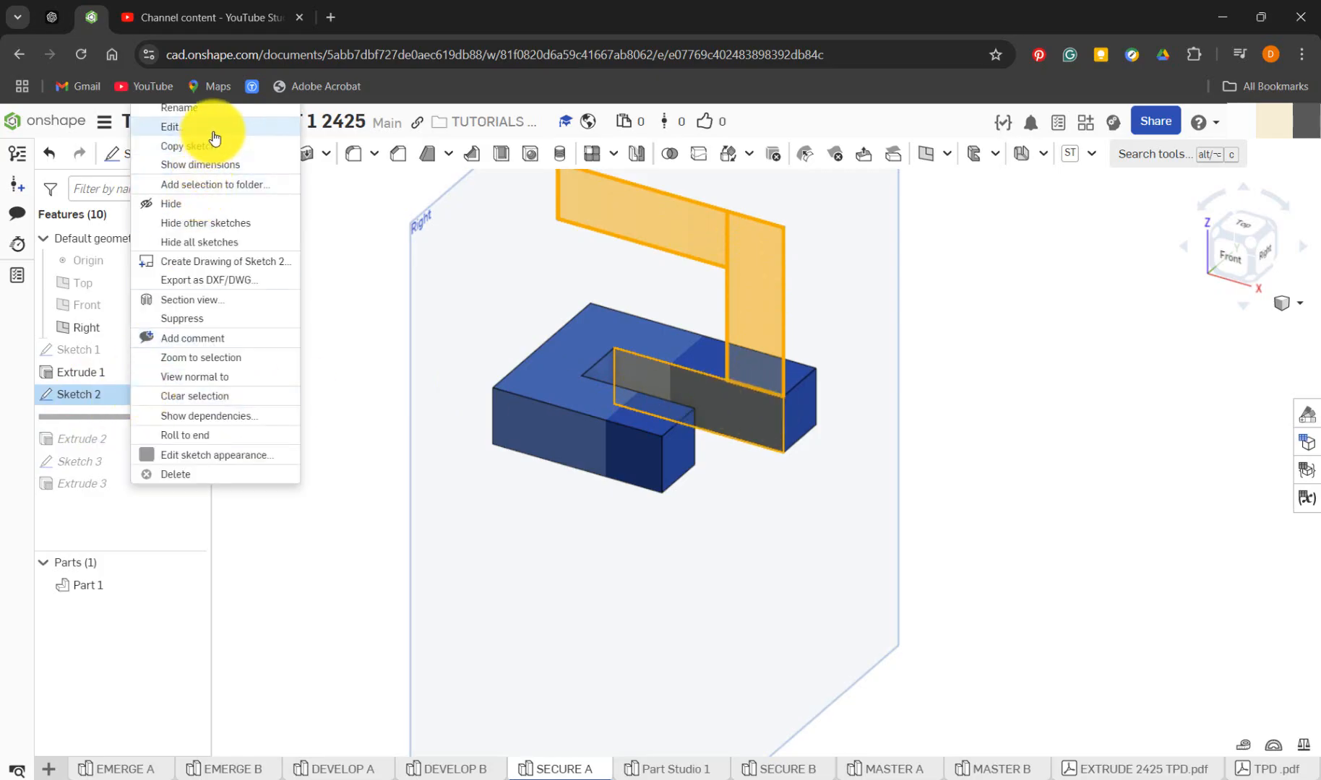
pyautogui.press('n')
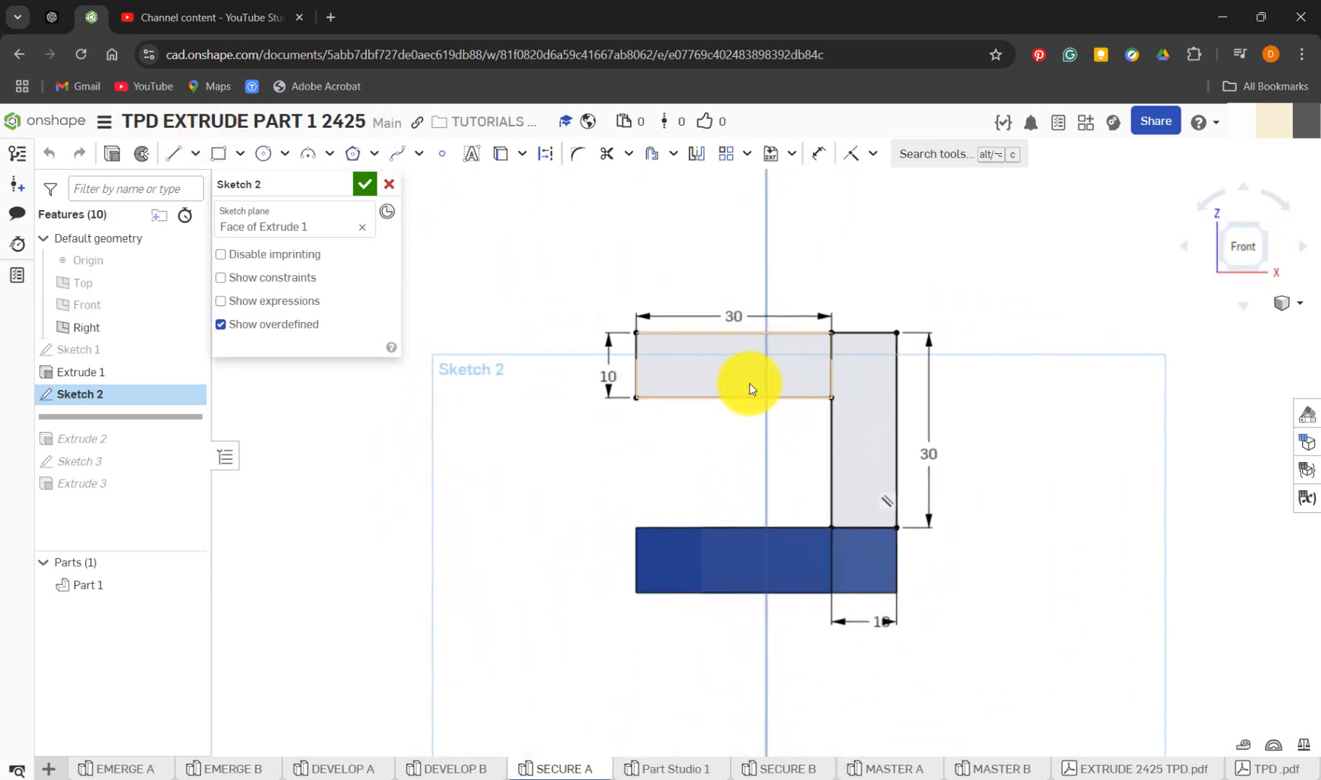
pyautogui.scroll(4, 793, 295)
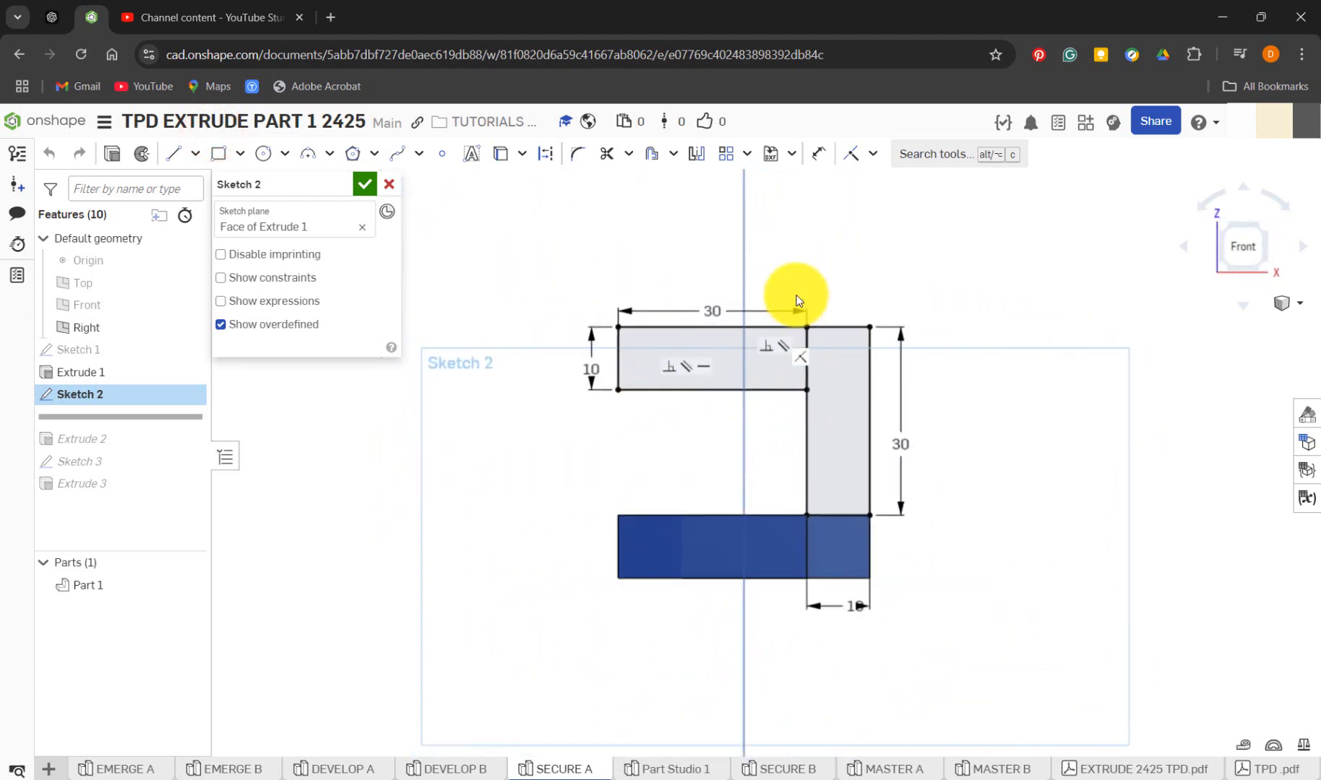
# In Part Studio 1, start a sketch on the front-facing inner face of the longer rear arm and view it face-on
pyautogui.click(675, 770)
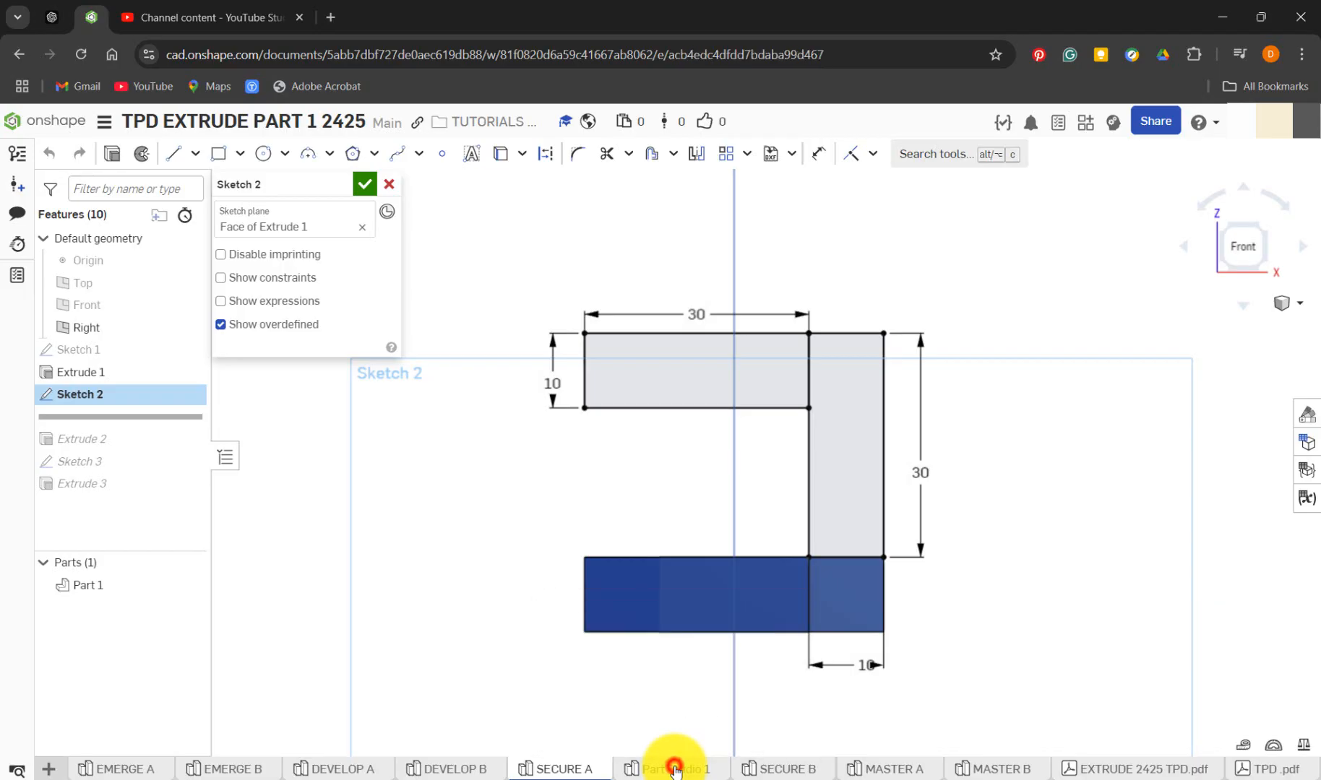
pyautogui.click(813, 443)
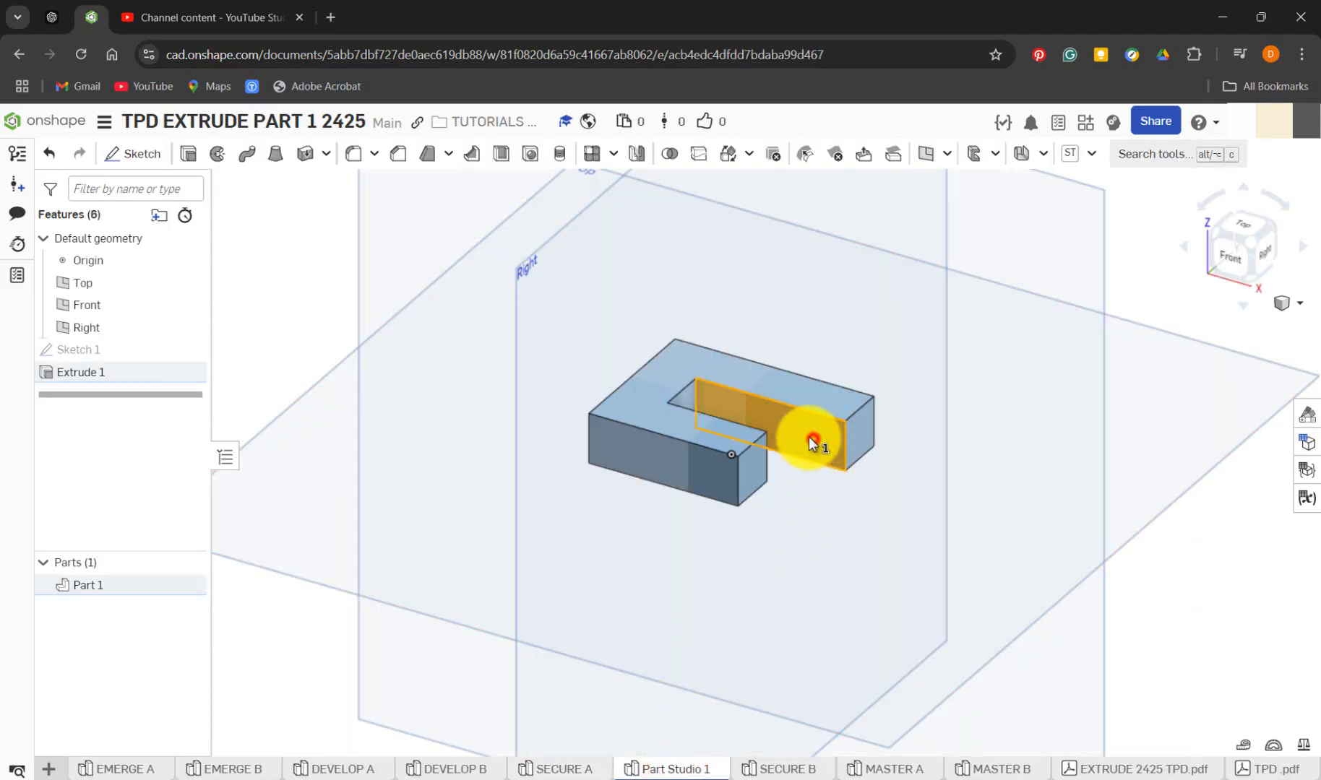
pyautogui.click(132, 154)
pyautogui.press('n')
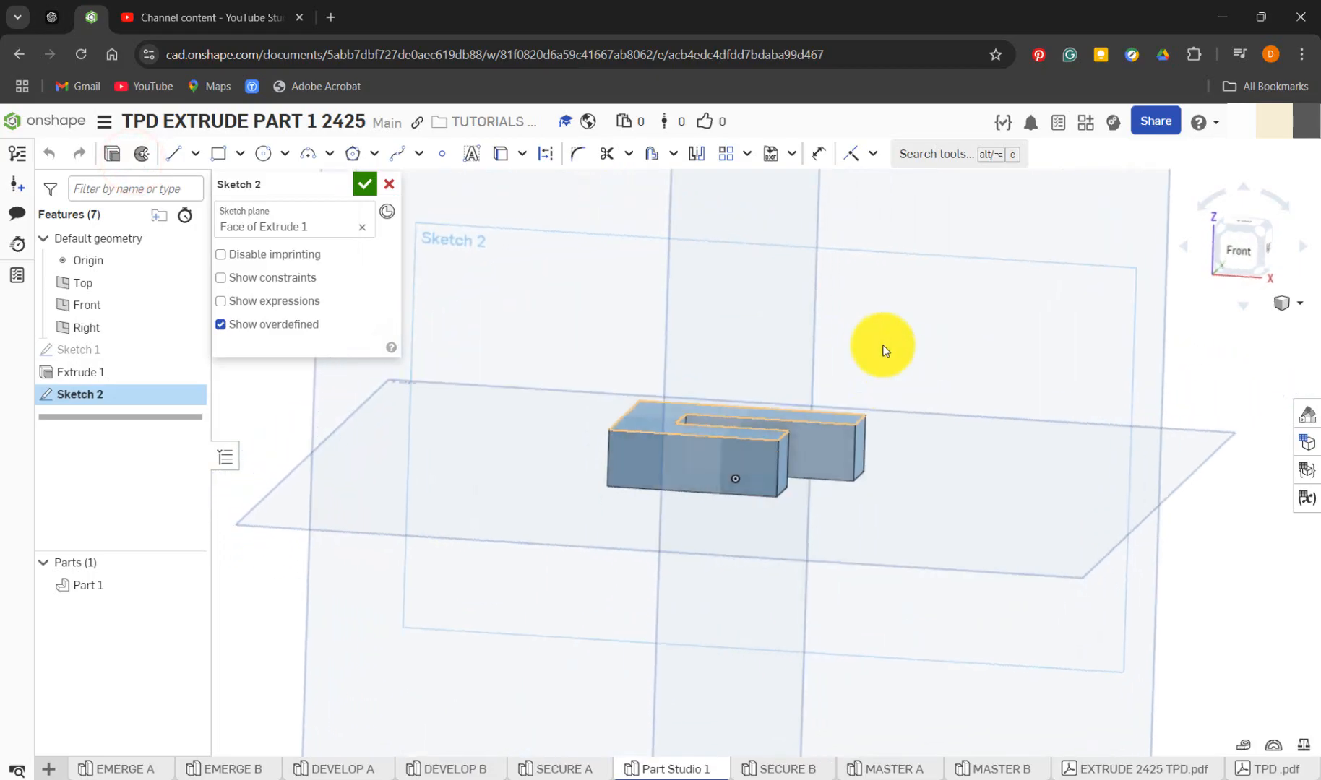
pyautogui.scroll(-2, 847, 385)
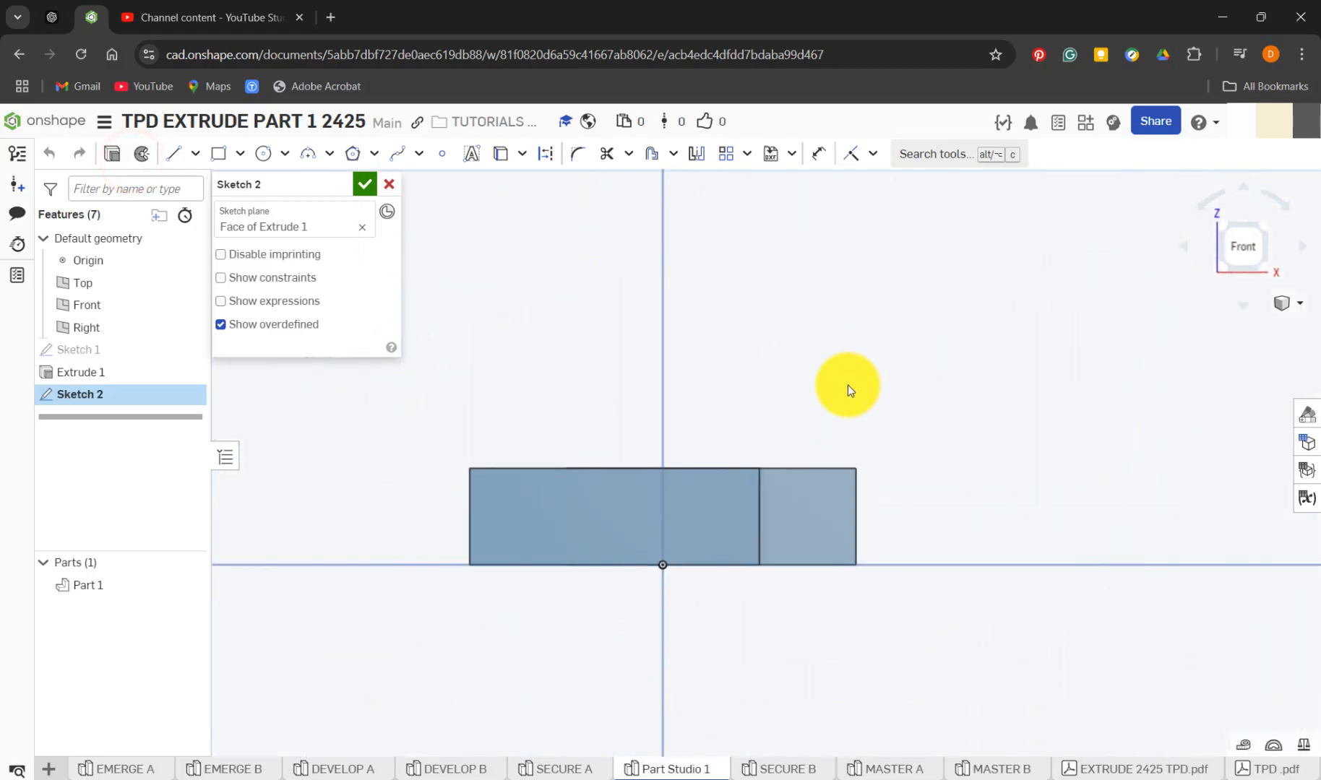
# Sketch an upright corner rectangle about 10.2 by 25.25 mm, rising from the upper outer corner of the rear arm
pyautogui.click(221, 155)
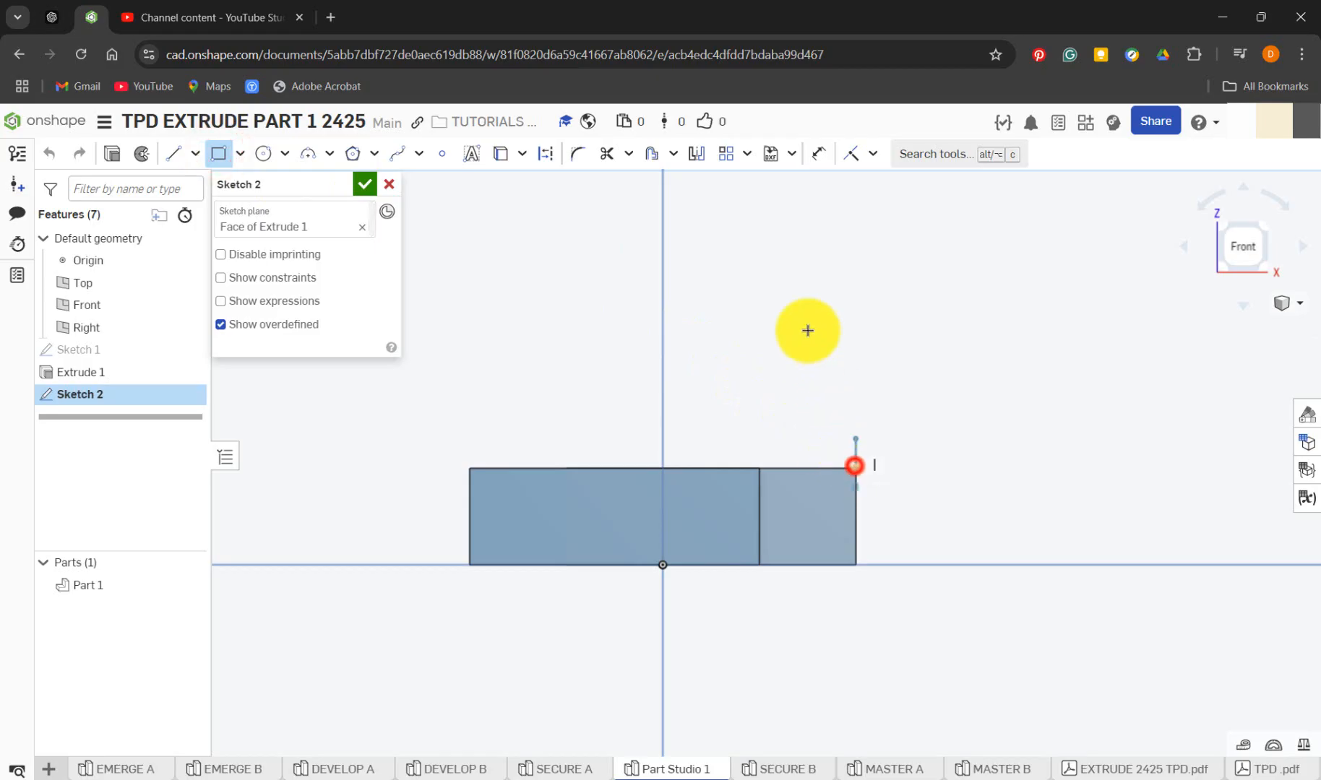
pyautogui.click(855, 466)
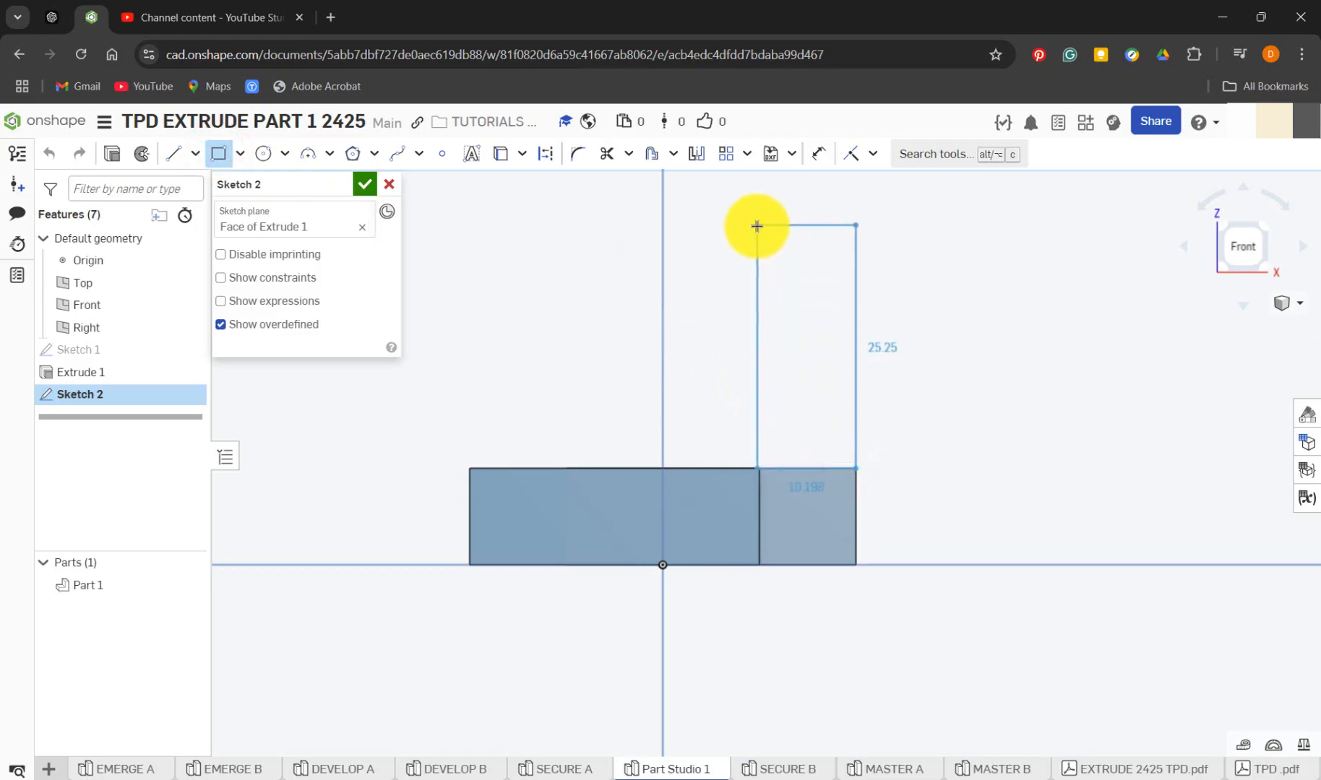
pyautogui.click(757, 226)
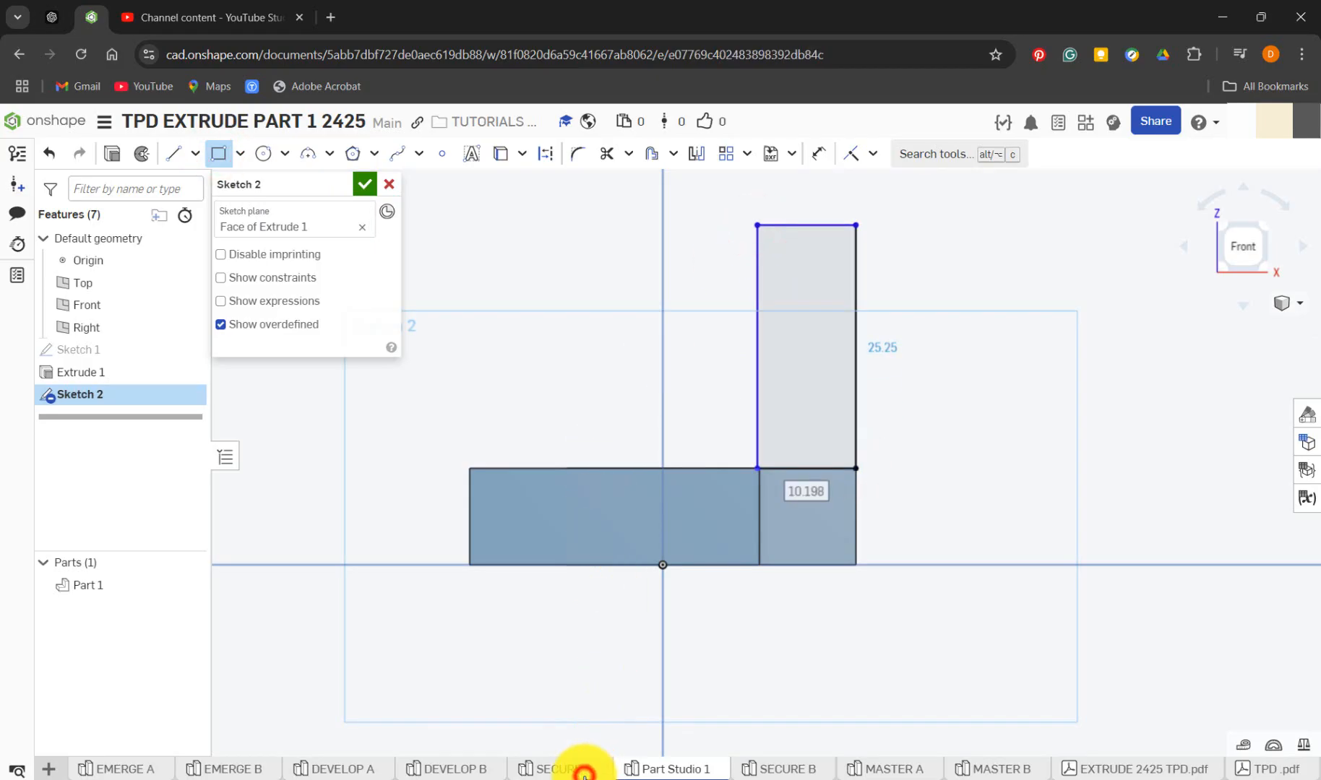
# Check the profile in SECURE A and sketch a horizontal rectangle about 30 by 10 mm from the upright rectangle's upper inner corner
pyautogui.click(584, 772)
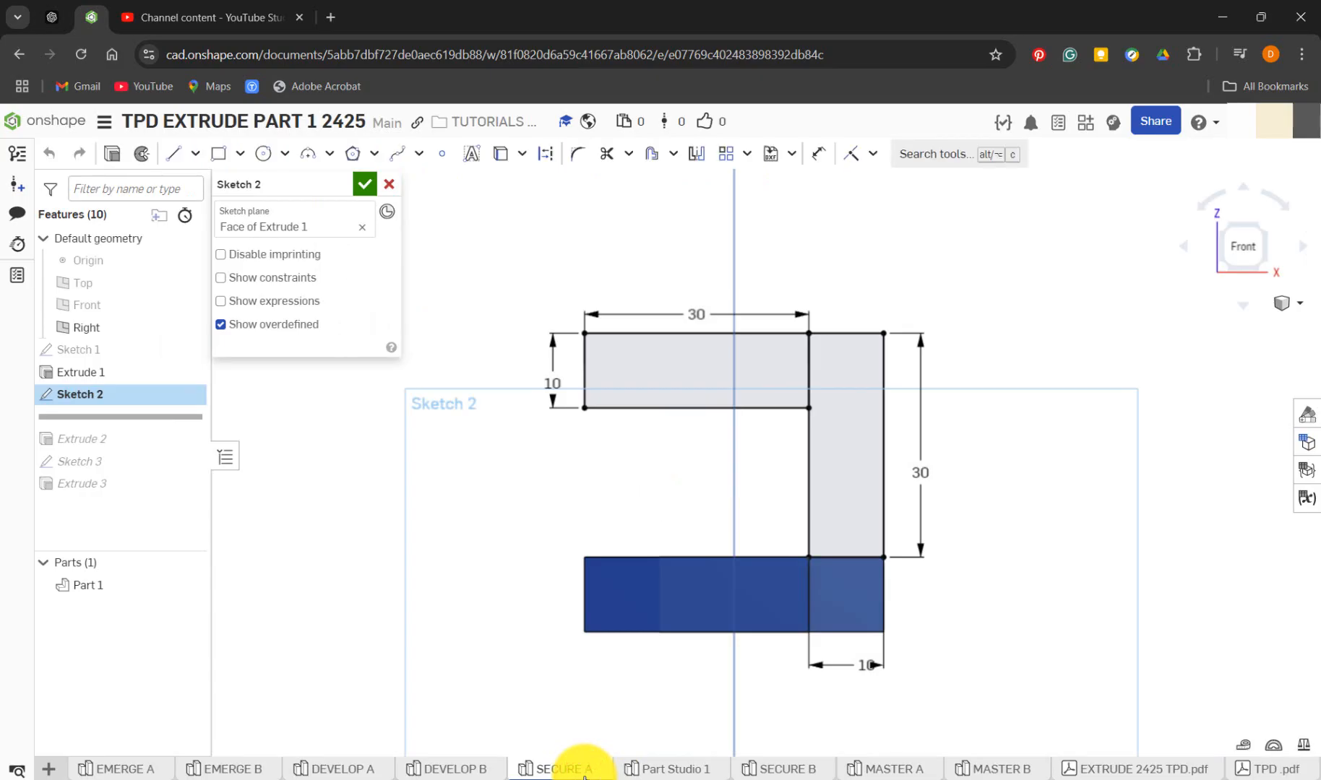
pyautogui.click(658, 769)
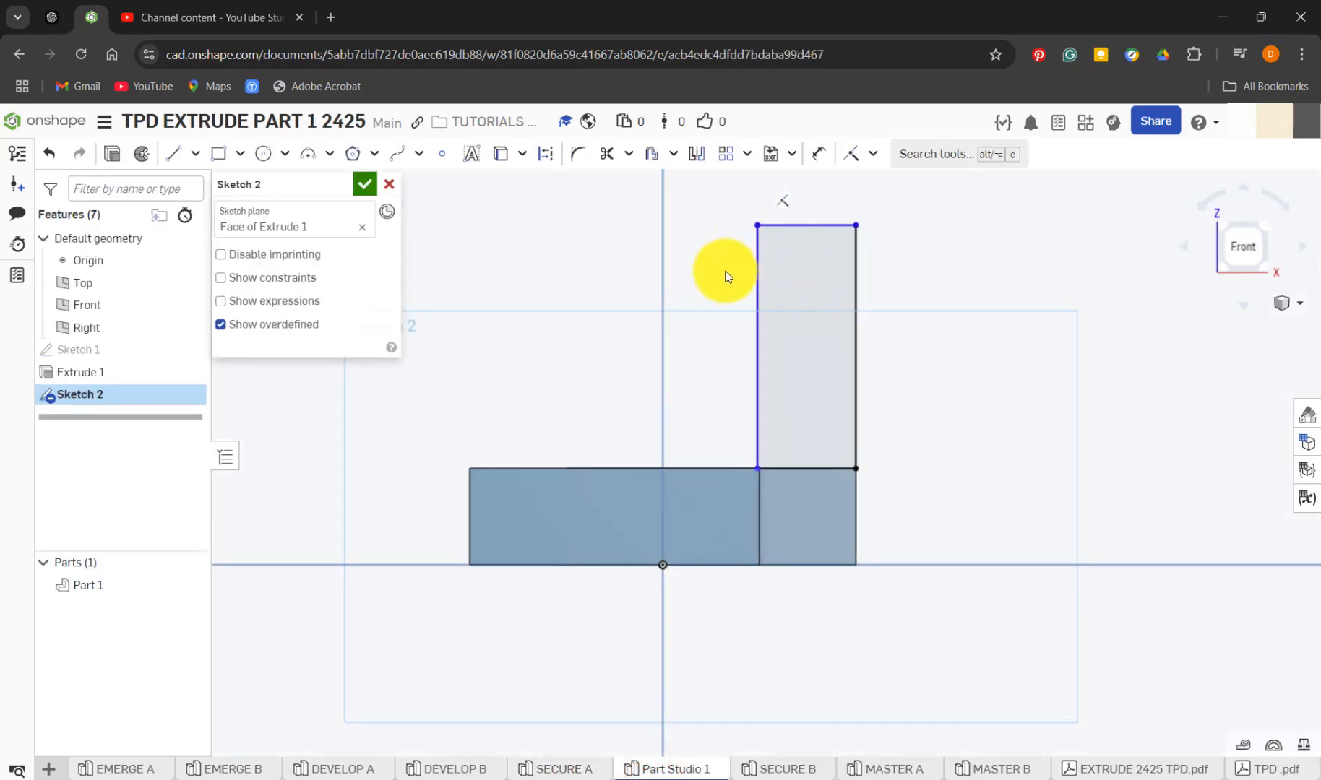
pyautogui.click(219, 153)
pyautogui.click(760, 226)
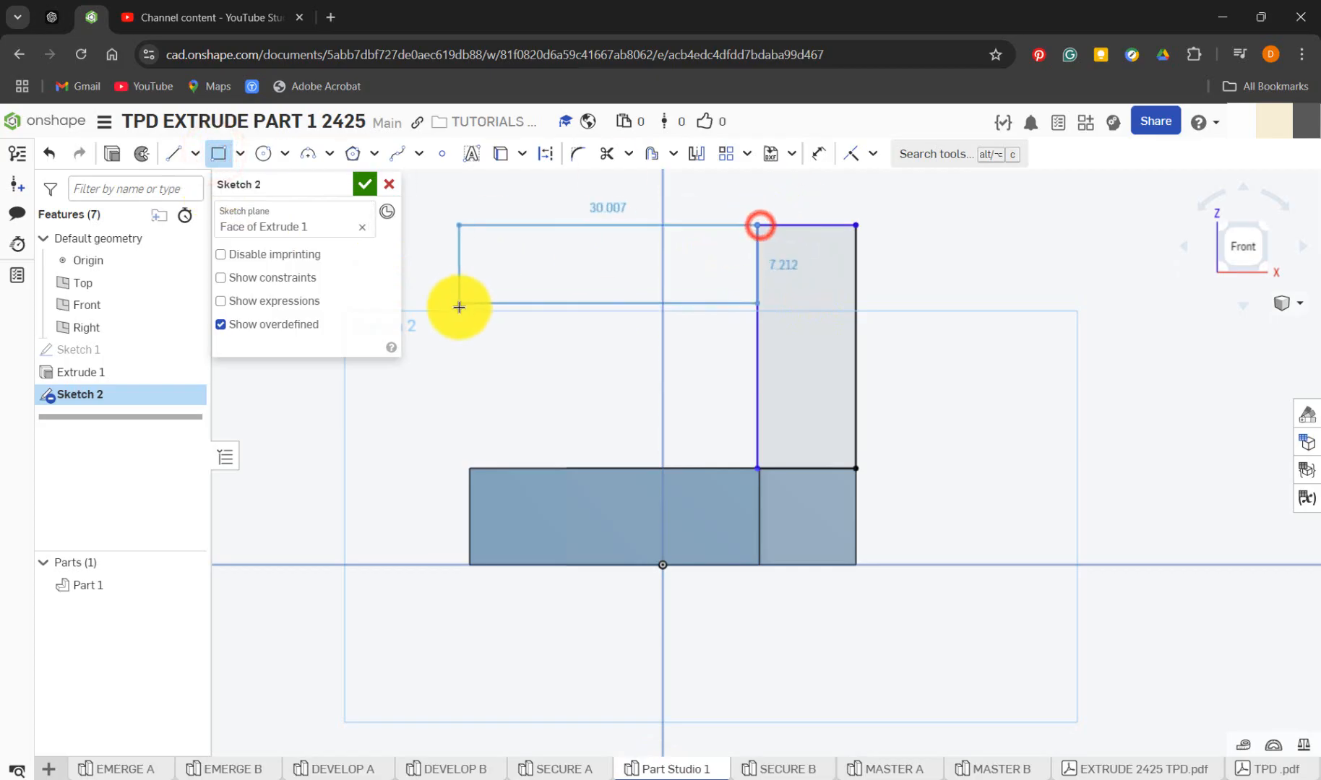
pyautogui.click(464, 320)
# Dimension the horizontal rectangle 10 mm high and 30 mm long
pyautogui.press('d')
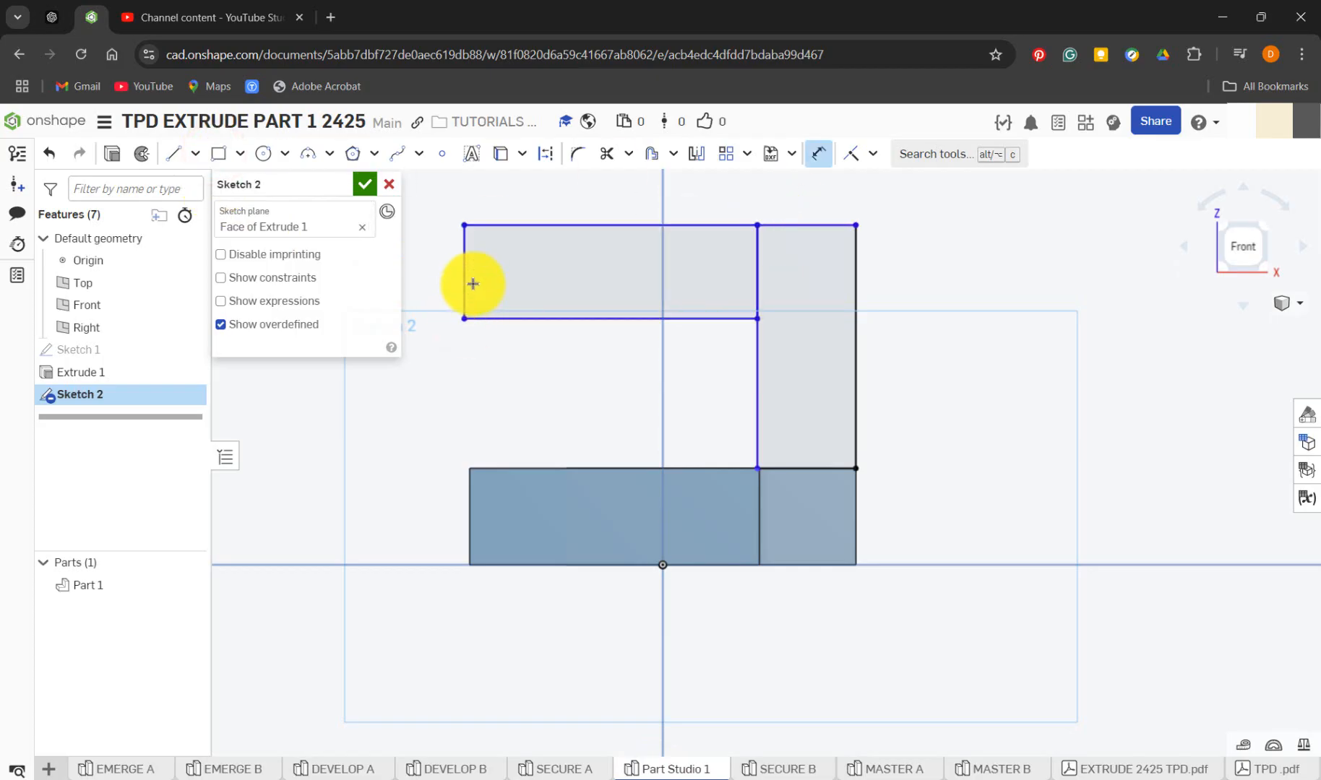
pyautogui.click(464, 280)
pyautogui.click(436, 278)
pyautogui.write('10')
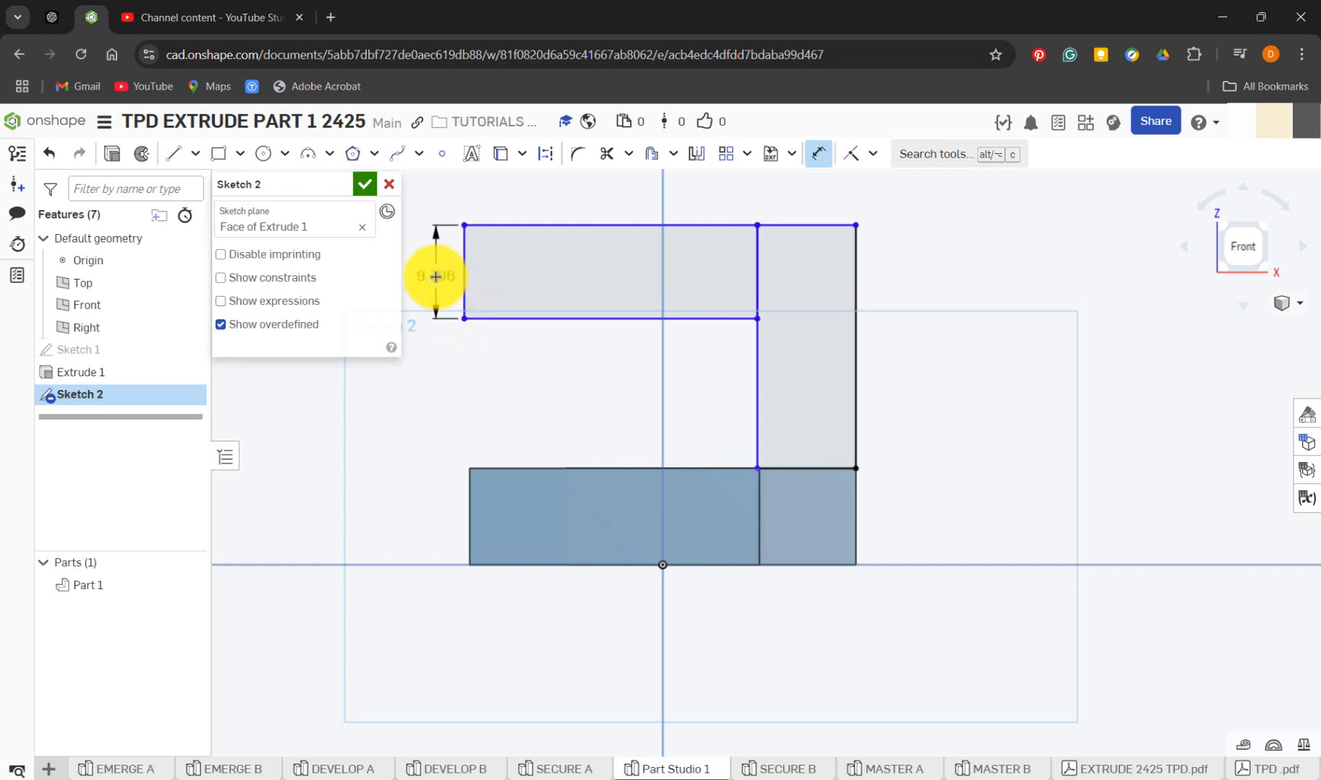
pyautogui.press('Return')
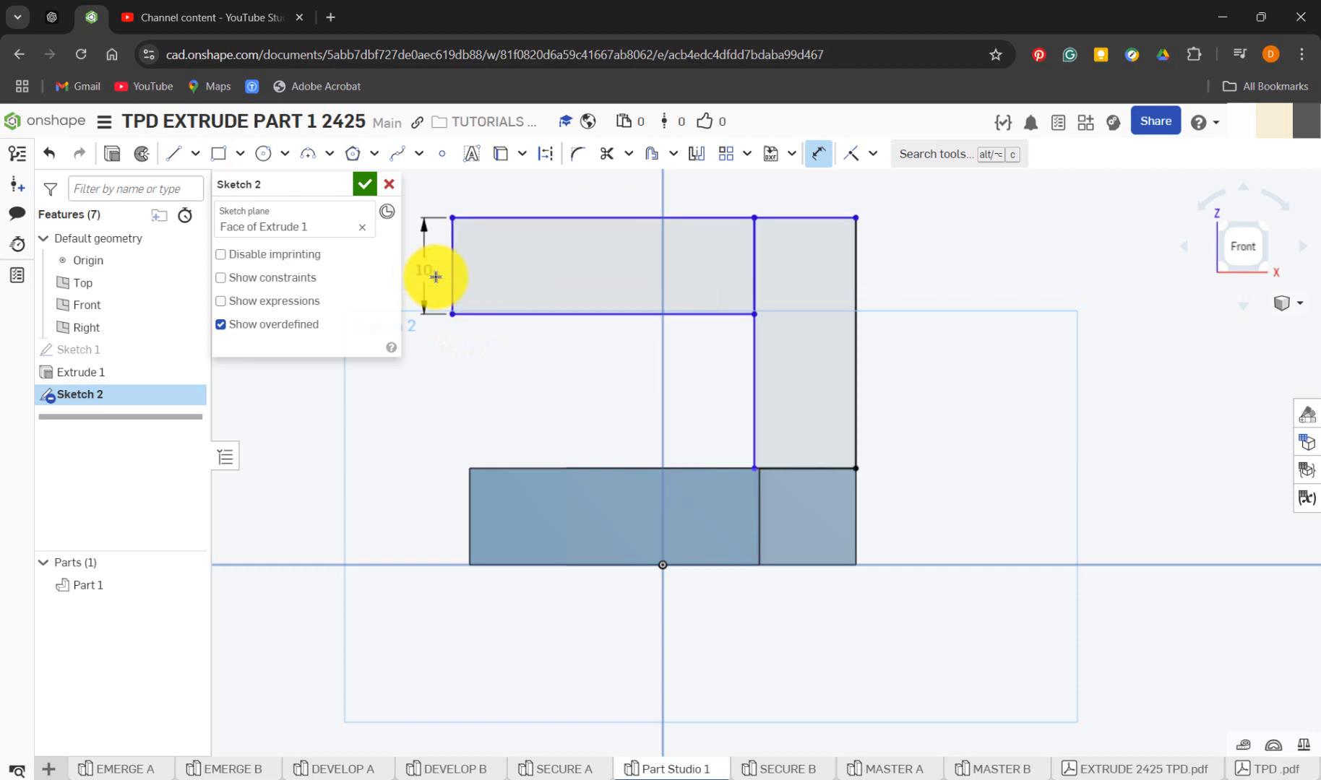
pyautogui.click(641, 222)
pyautogui.click(640, 196)
pyautogui.write('30')
pyautogui.press('Return')
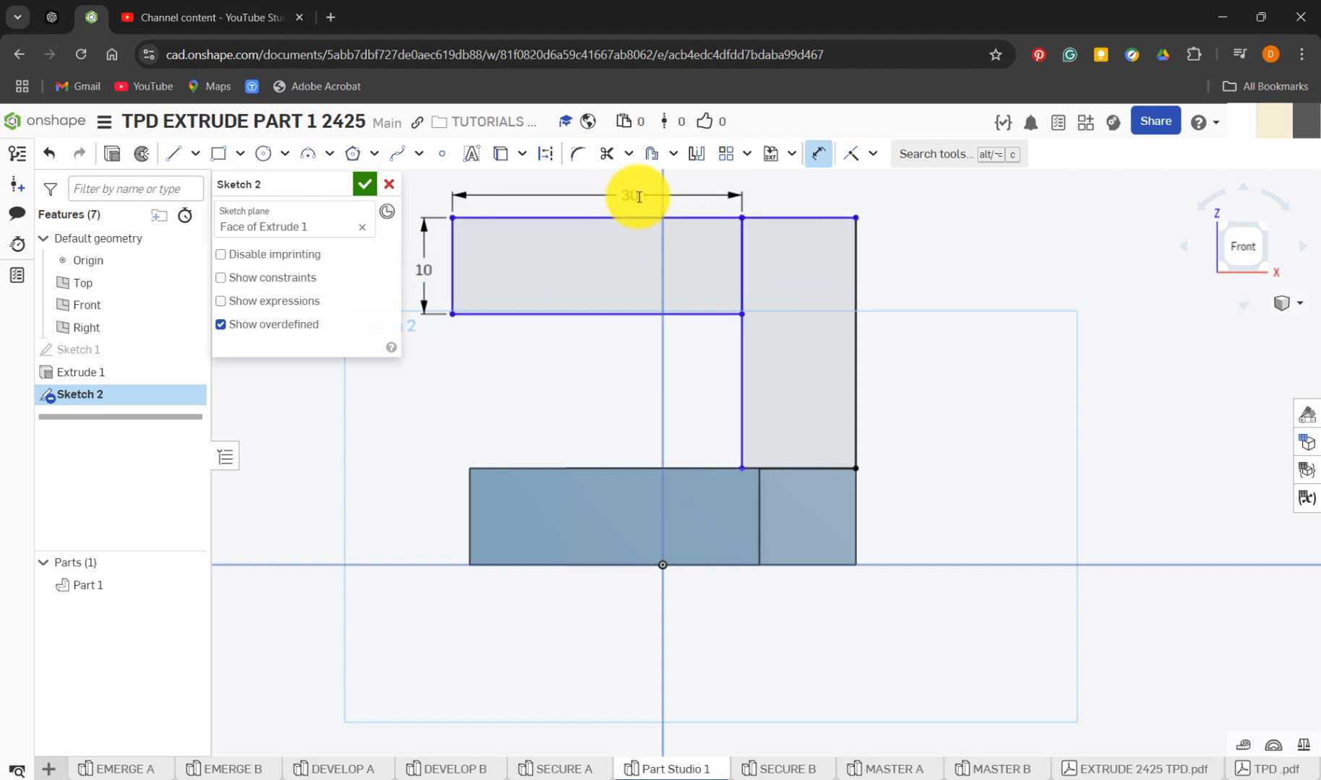
# Dimension the width of the upright rectangle along its lower edge as 10 mm
pyautogui.click(797, 466)
pyautogui.click(911, 525)
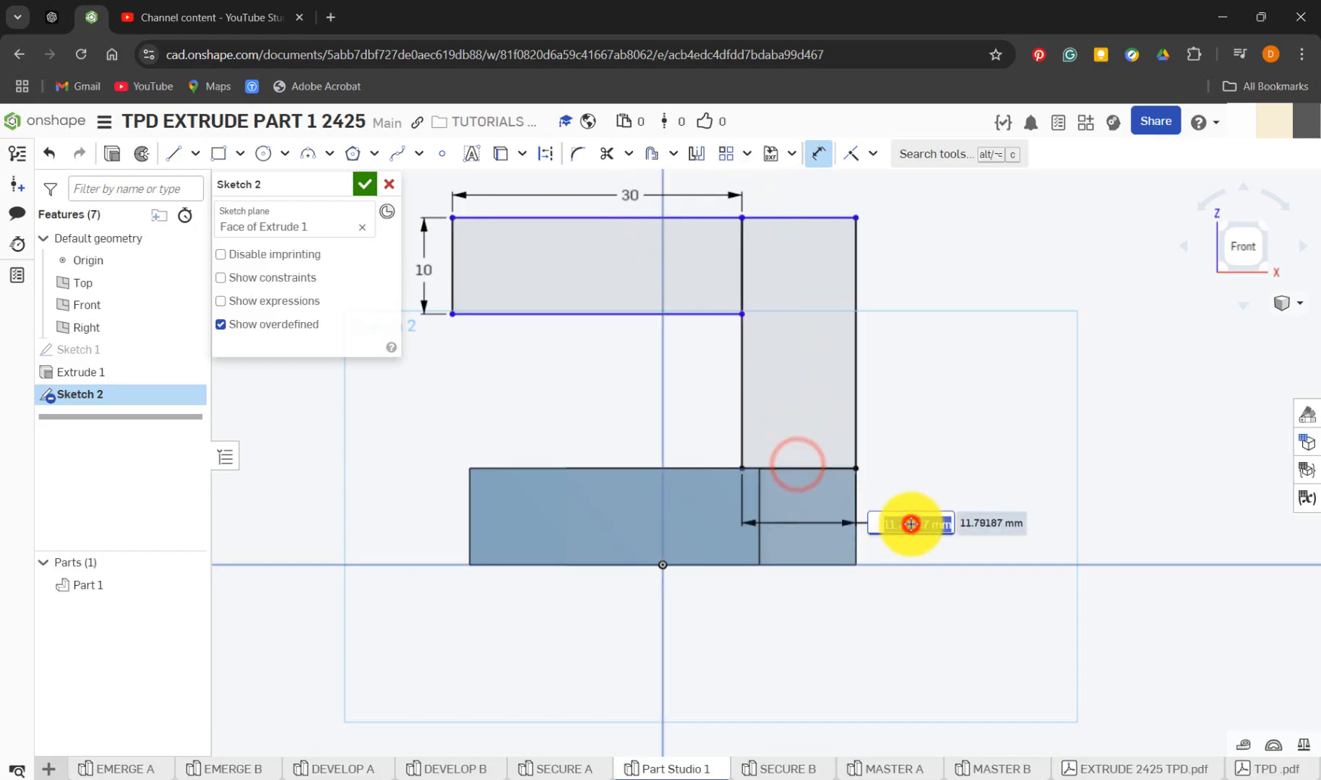
pyautogui.write('10')
pyautogui.press('Return')
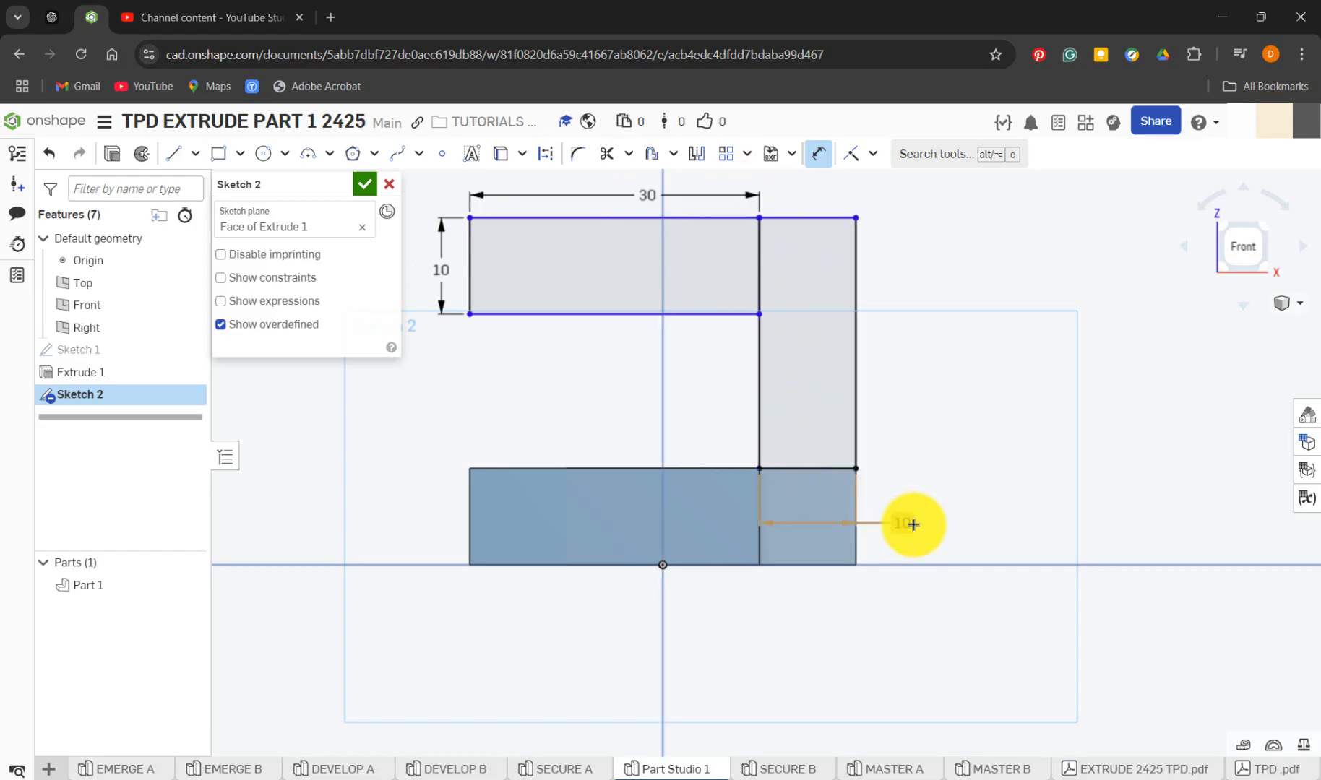
# Check Sketch 2 in SECURE A and dimension the upright rectangle's height as 30 mm in Part Studio 1
pyautogui.click(599, 771)
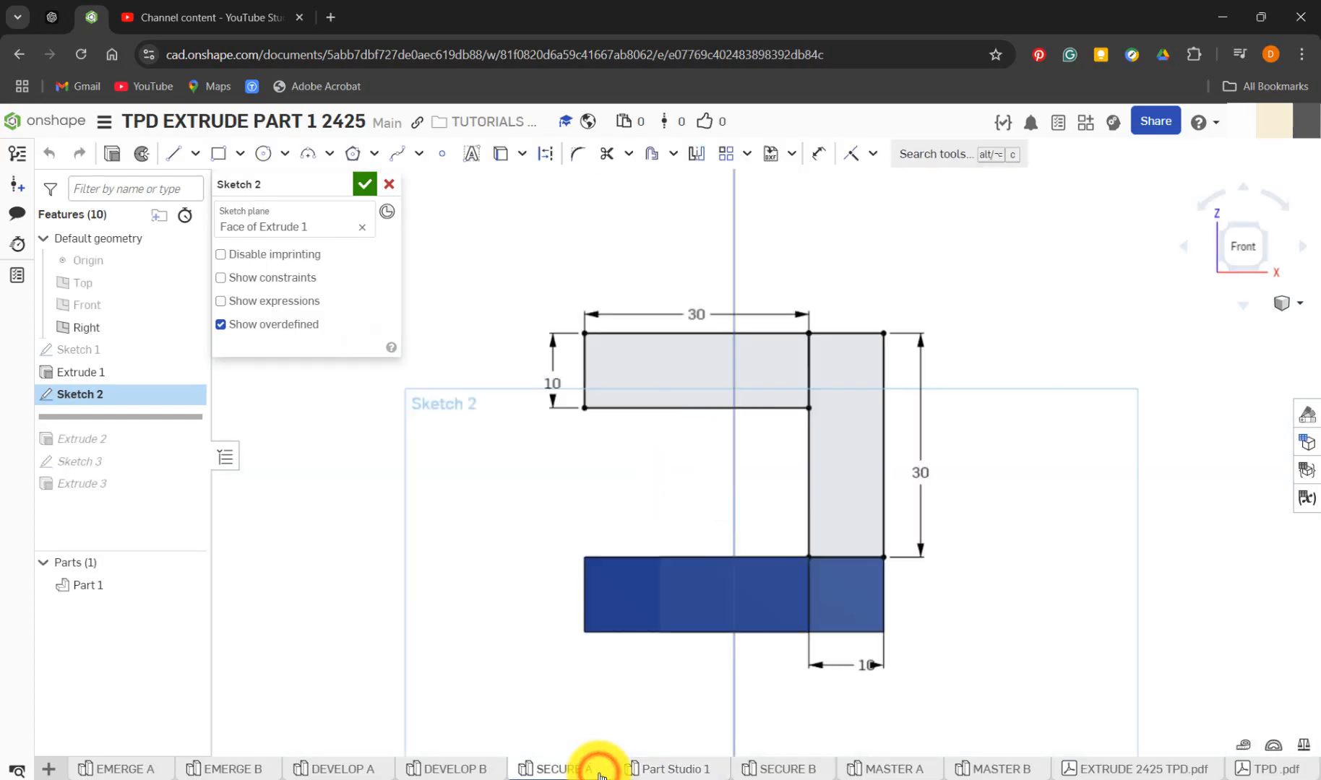
pyautogui.click(665, 770)
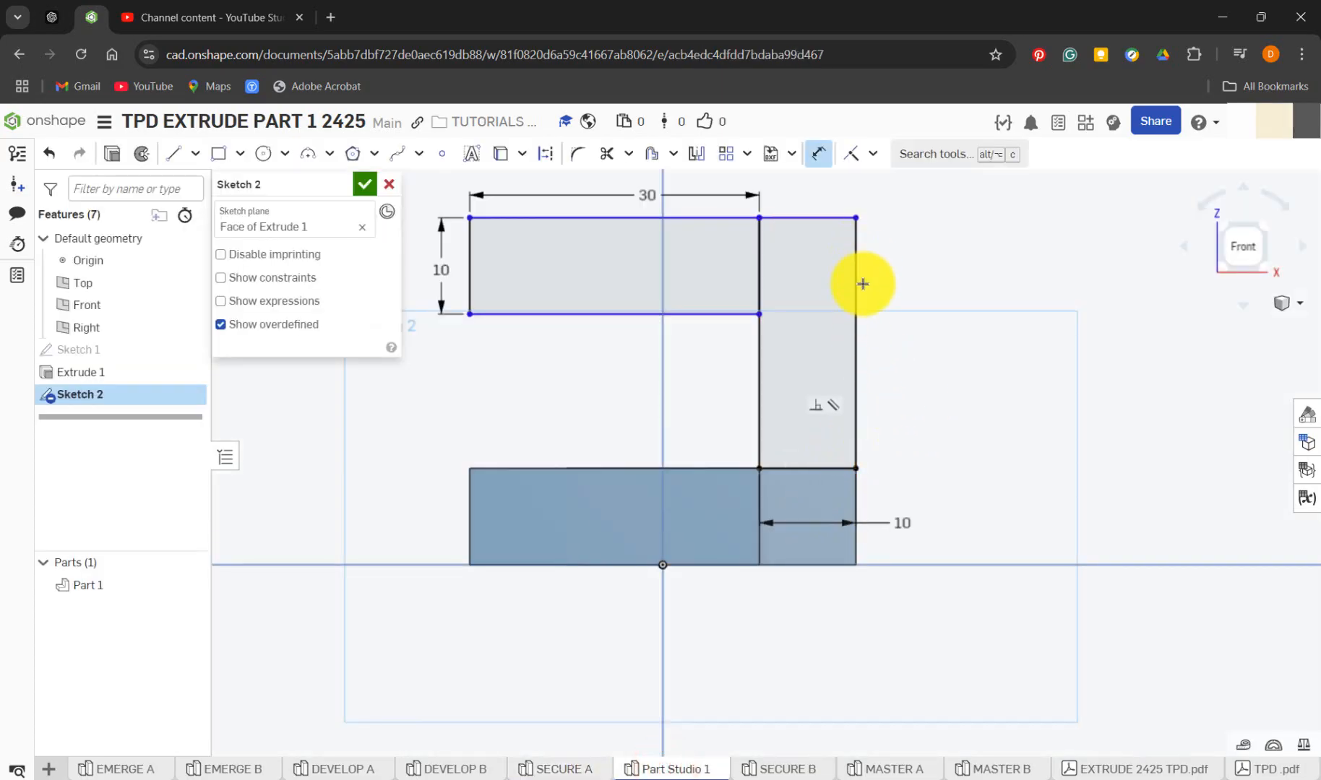
pyautogui.click(859, 287)
pyautogui.click(911, 289)
pyautogui.write('3')
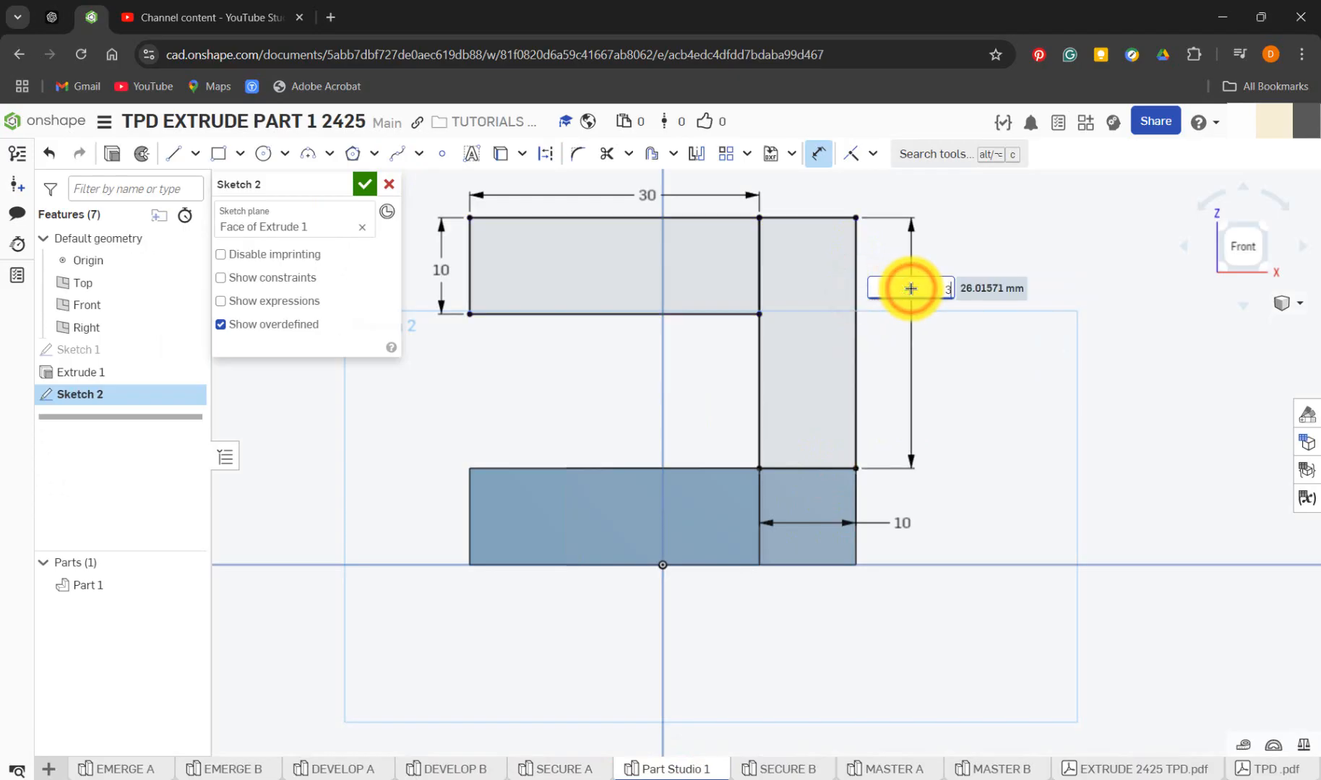
pyautogui.write('0')
pyautogui.press('Return')
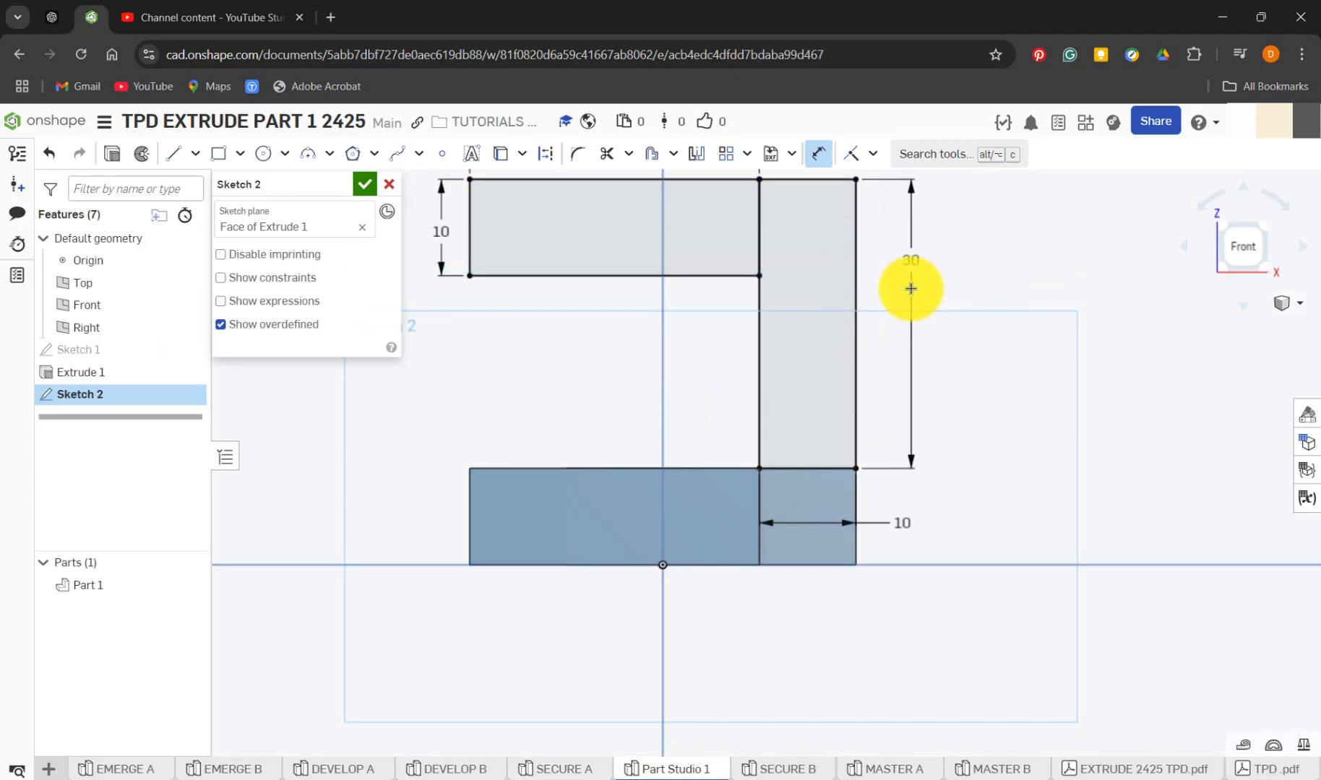
pyautogui.scroll(-5, 911, 288)
pyautogui.scroll(3, 846, 323)
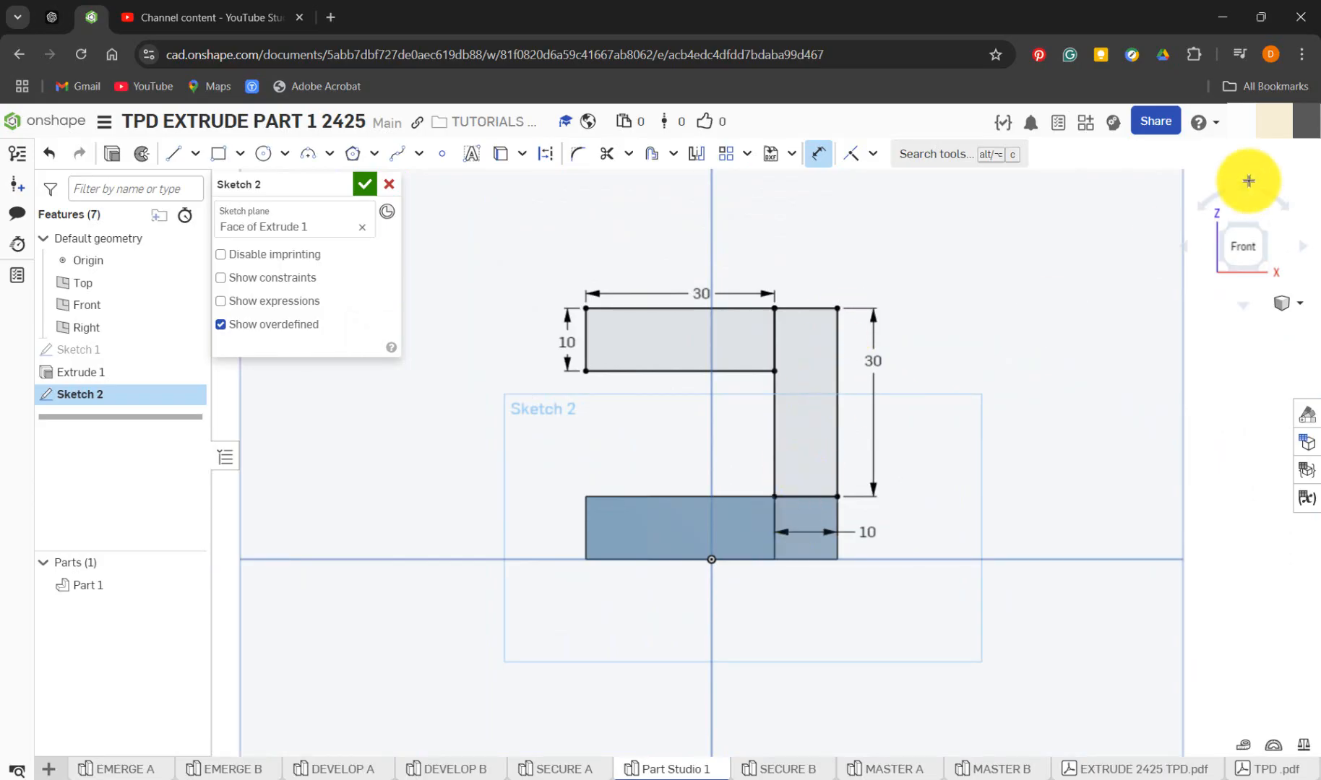
# Start a new solid Extrude from Sketch 2, clear its preselected regions and reselect the horizontal and upright rectangles
pyautogui.click(112, 153)
pyautogui.moveTo(909, 380); pyautogui.dragTo(872, 416, button='right')
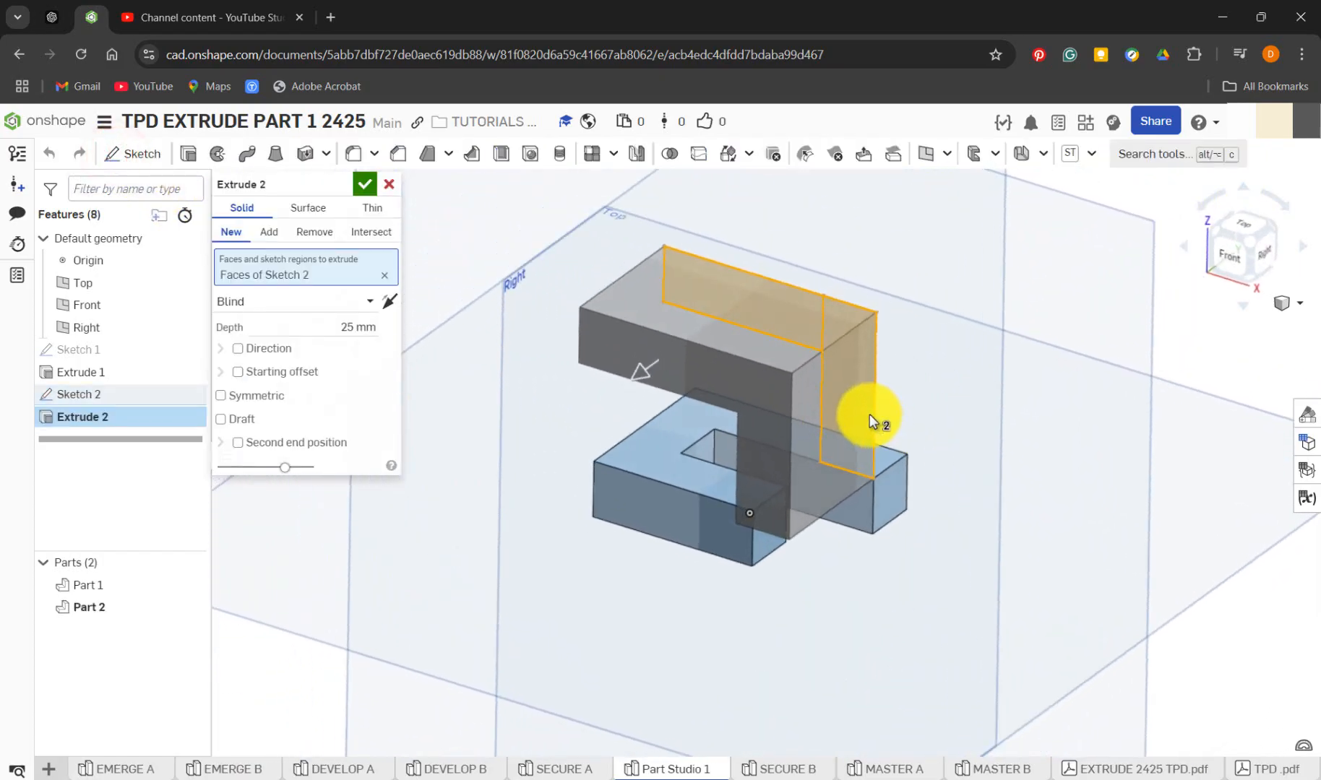
pyautogui.click(842, 374)
pyautogui.click(779, 311)
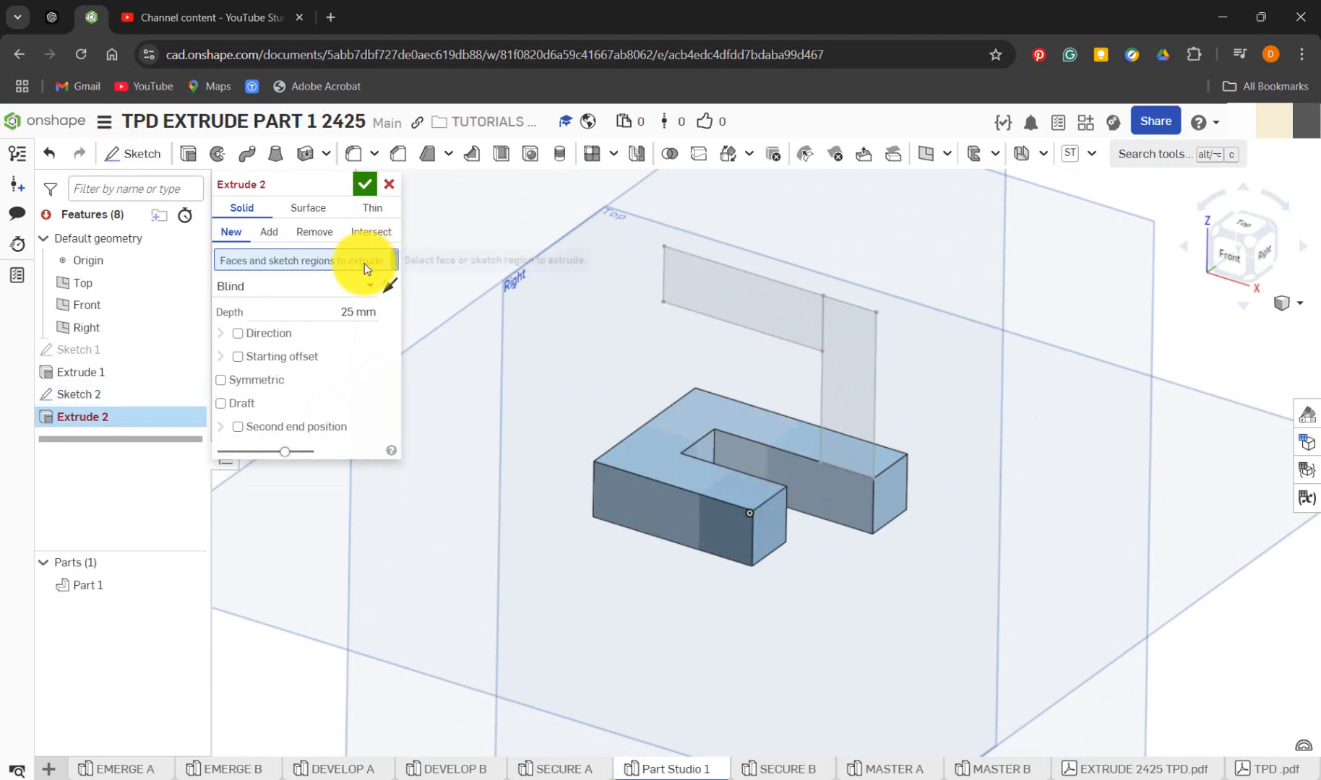
pyautogui.click(755, 297)
pyautogui.click(853, 354)
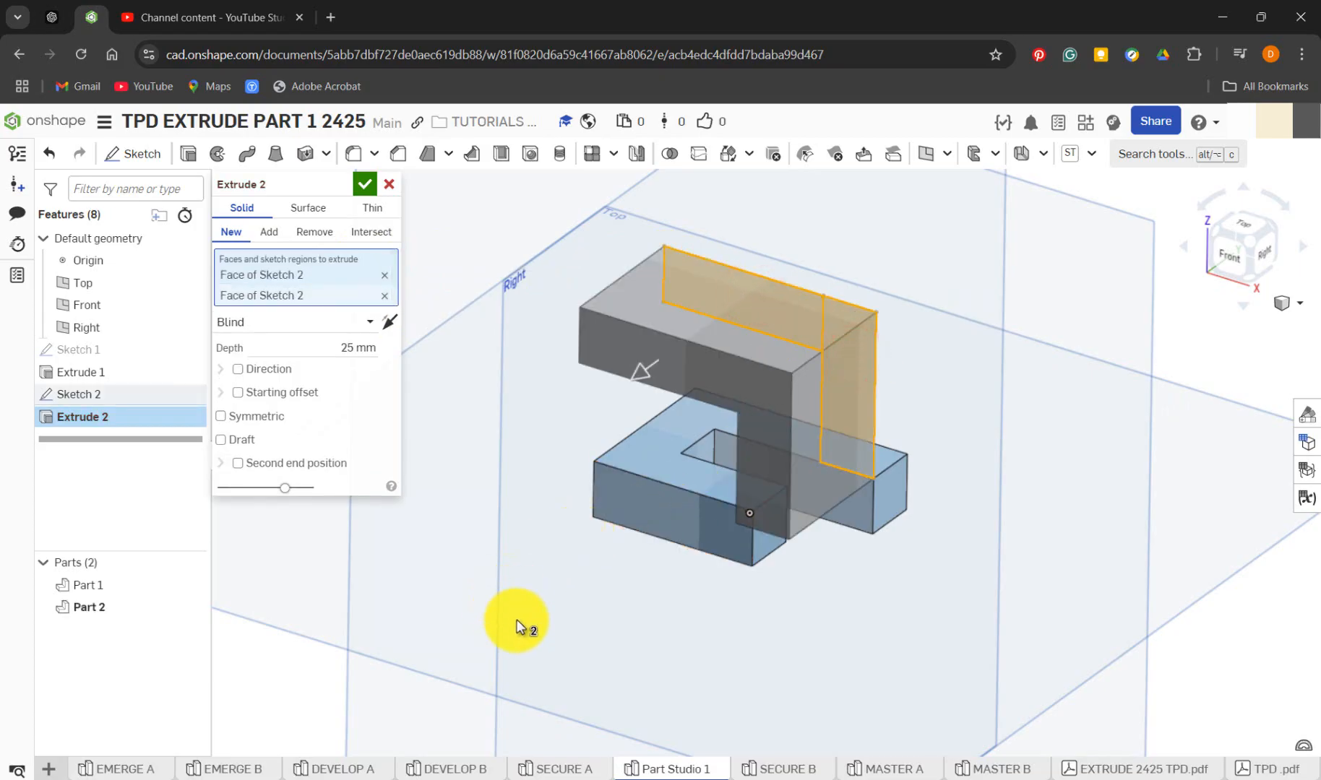
# In SECURE A, close Sketch 2, roll the history forward past Extrude 2 to examine the reference, and return to Part Studio 1
pyautogui.click(565, 770)
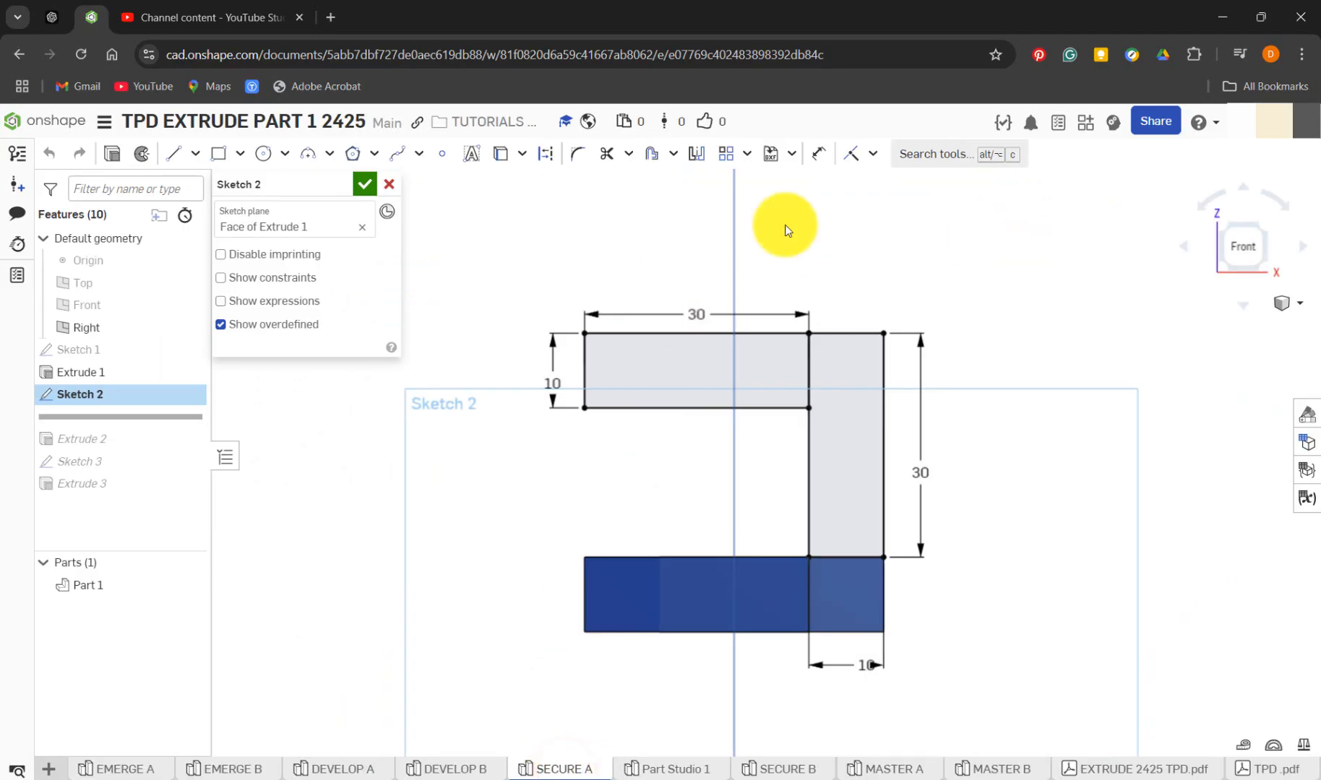
pyautogui.click(363, 186)
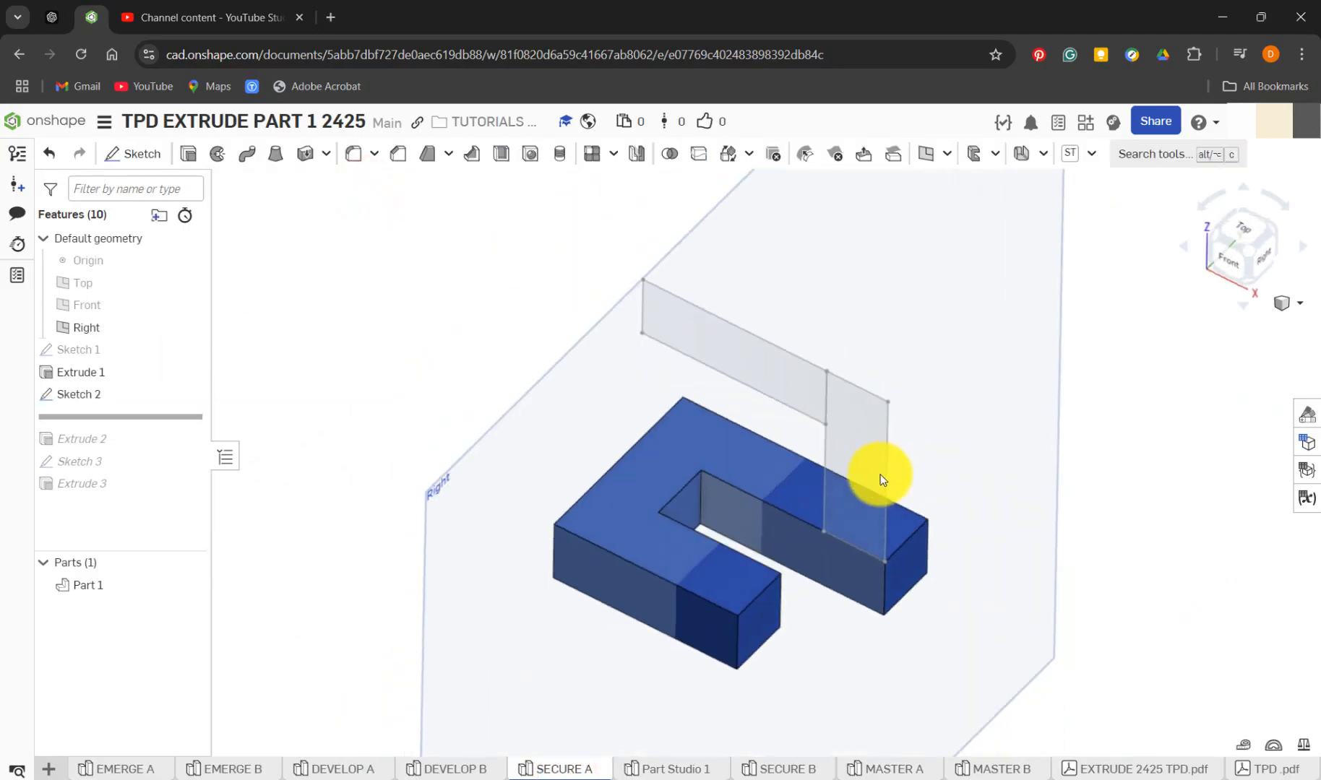
pyautogui.moveTo(165, 418); pyautogui.dragTo(167, 448)
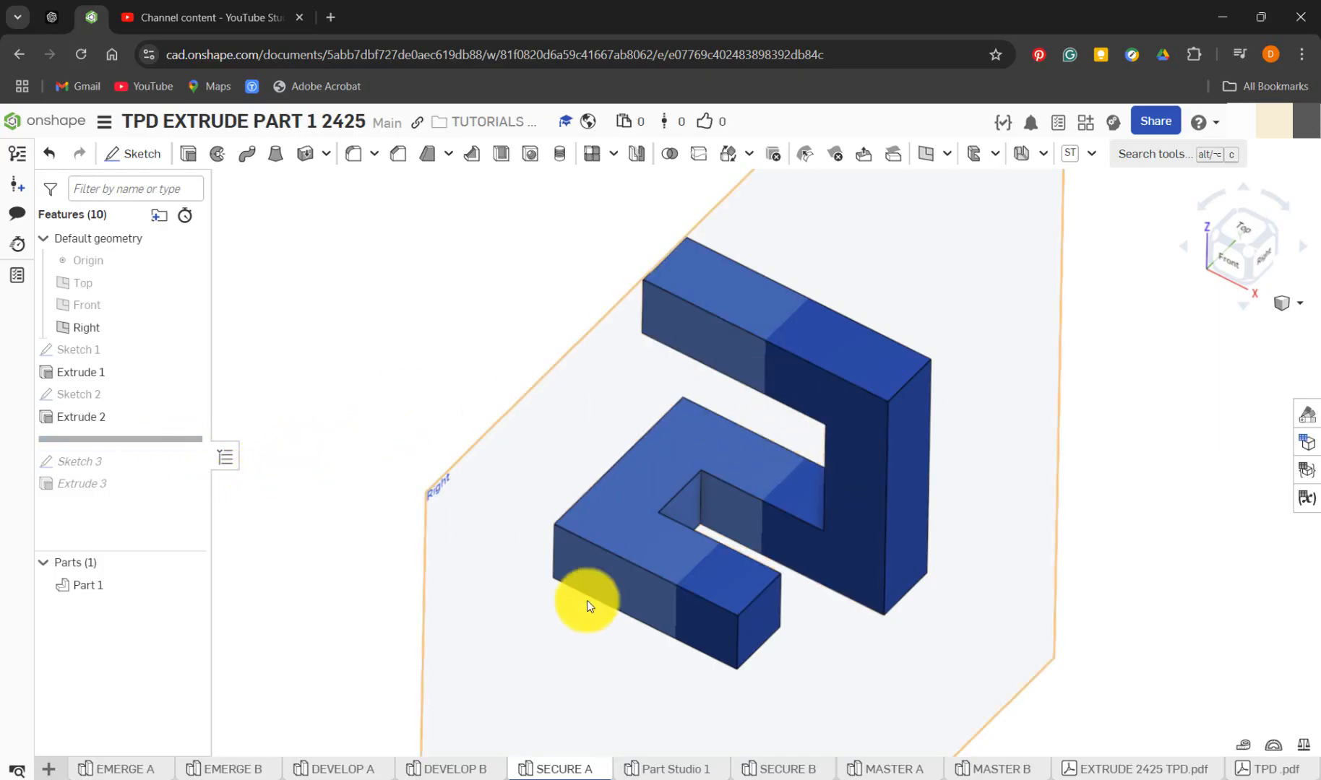
pyautogui.click(680, 770)
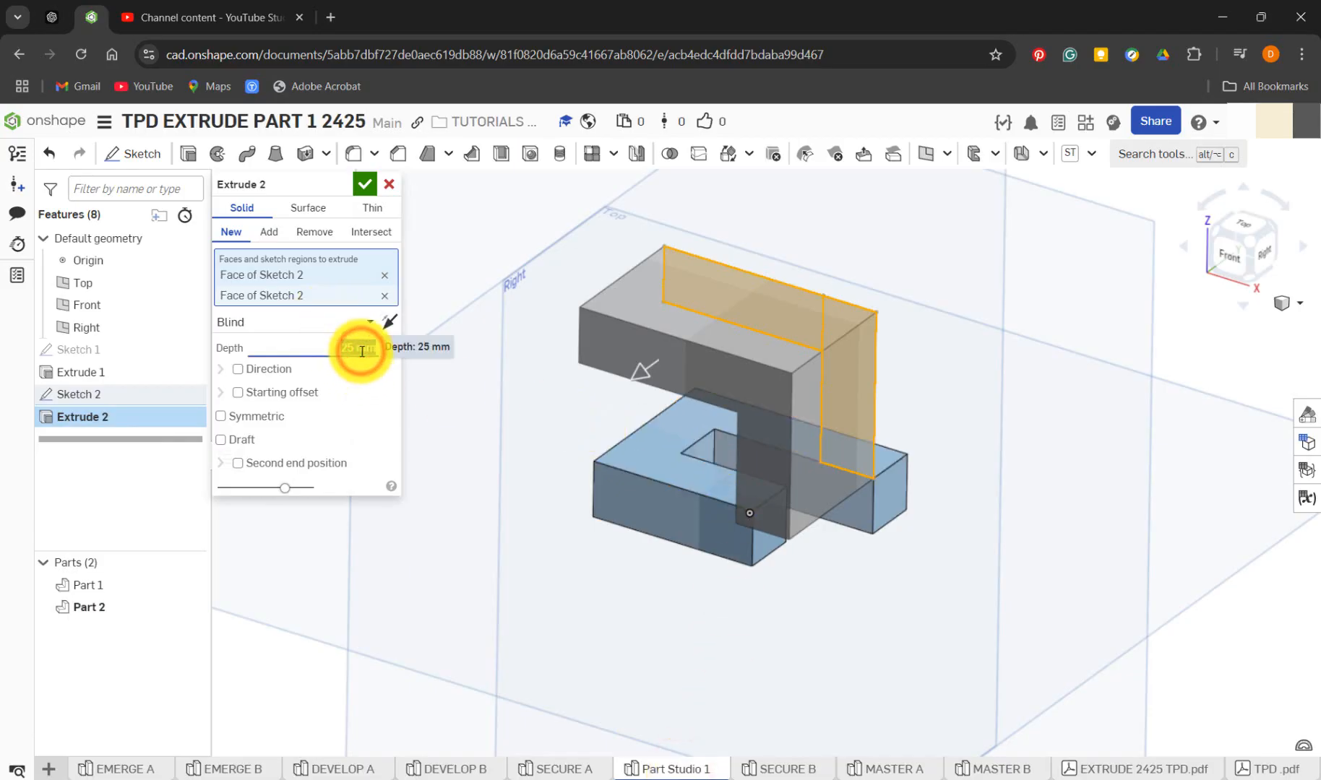
# Set the Extrude 2 depth to 10 mm, flip its direction and add it to Part 1
pyautogui.write('10')
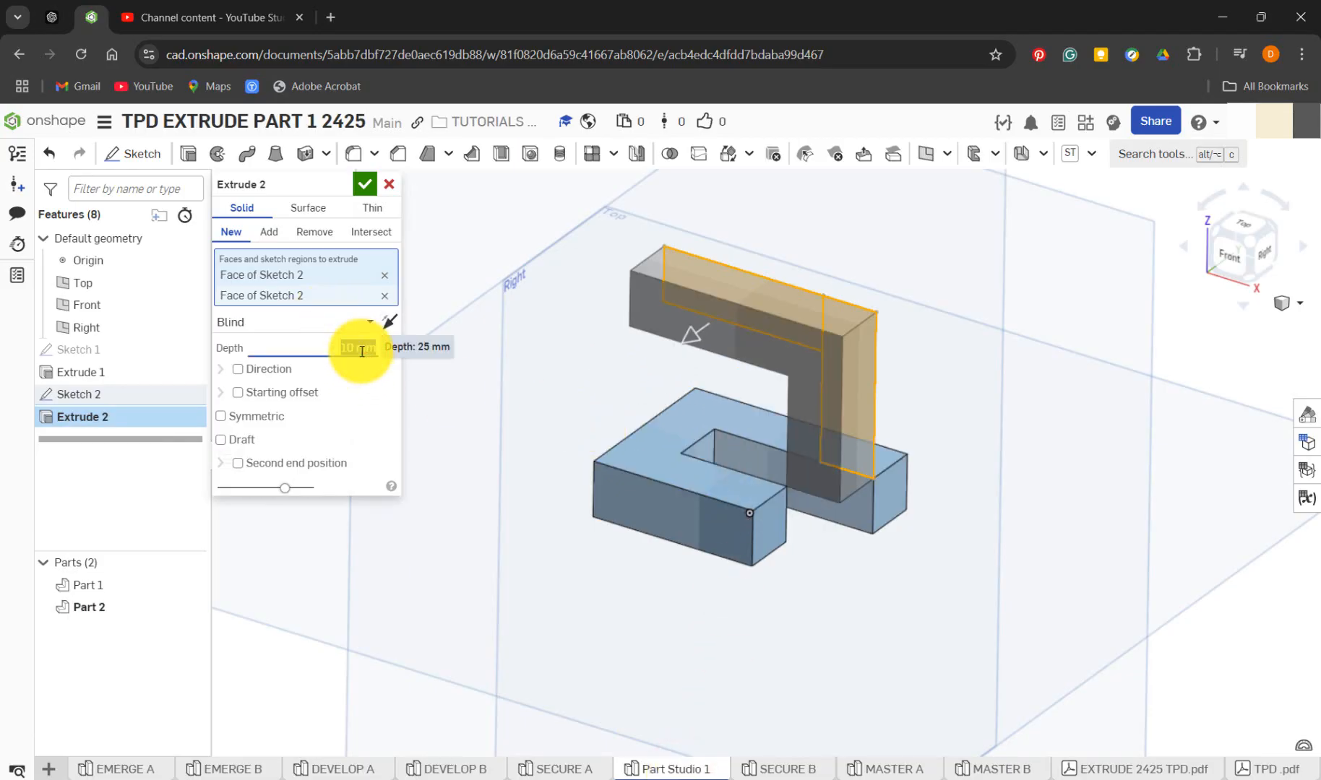
pyautogui.click(391, 323)
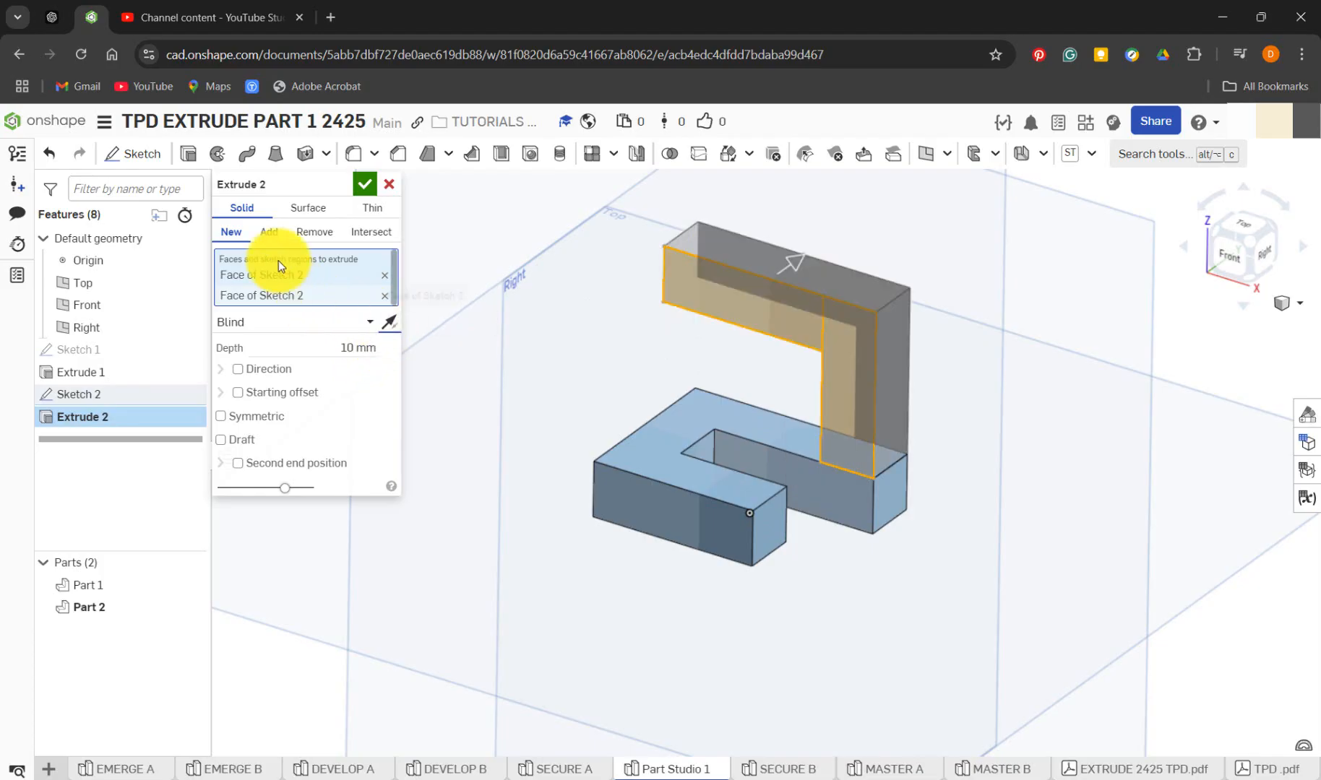
pyautogui.click(268, 231)
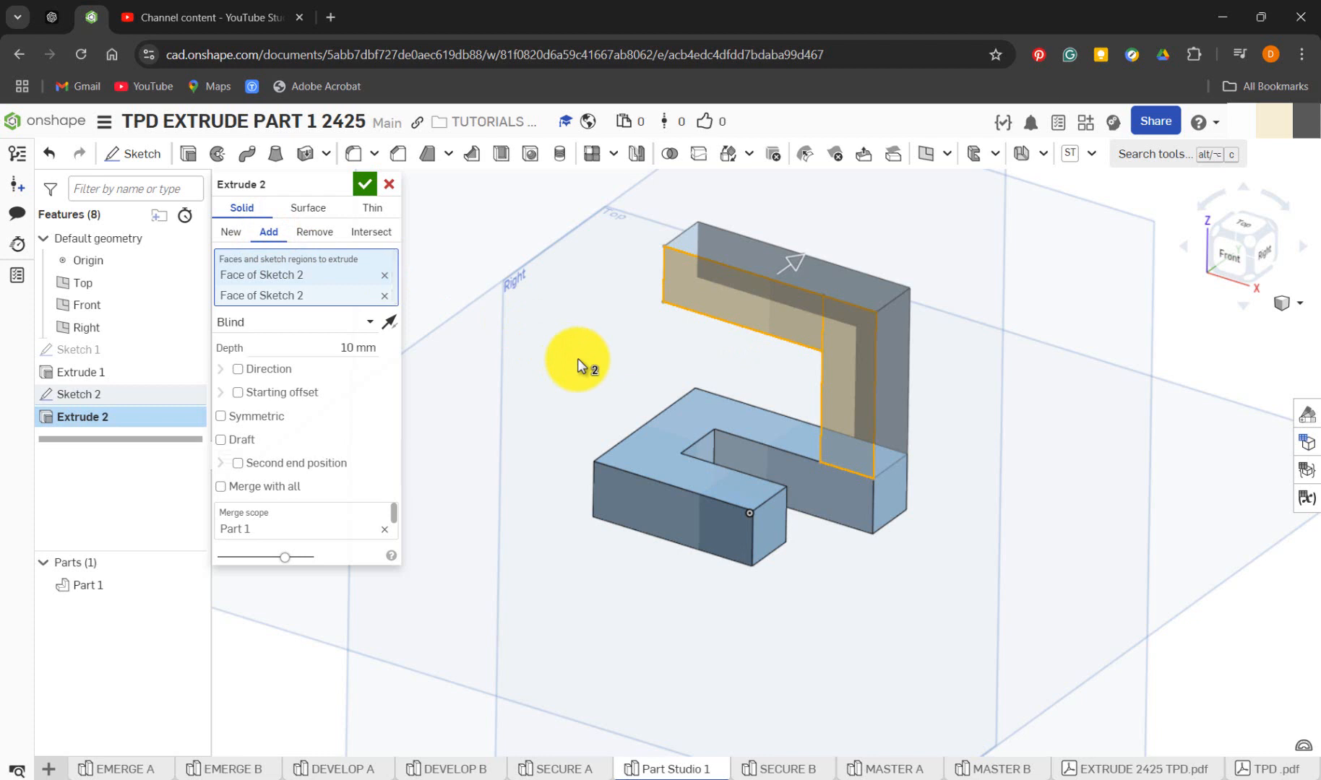
pyautogui.click(365, 184)
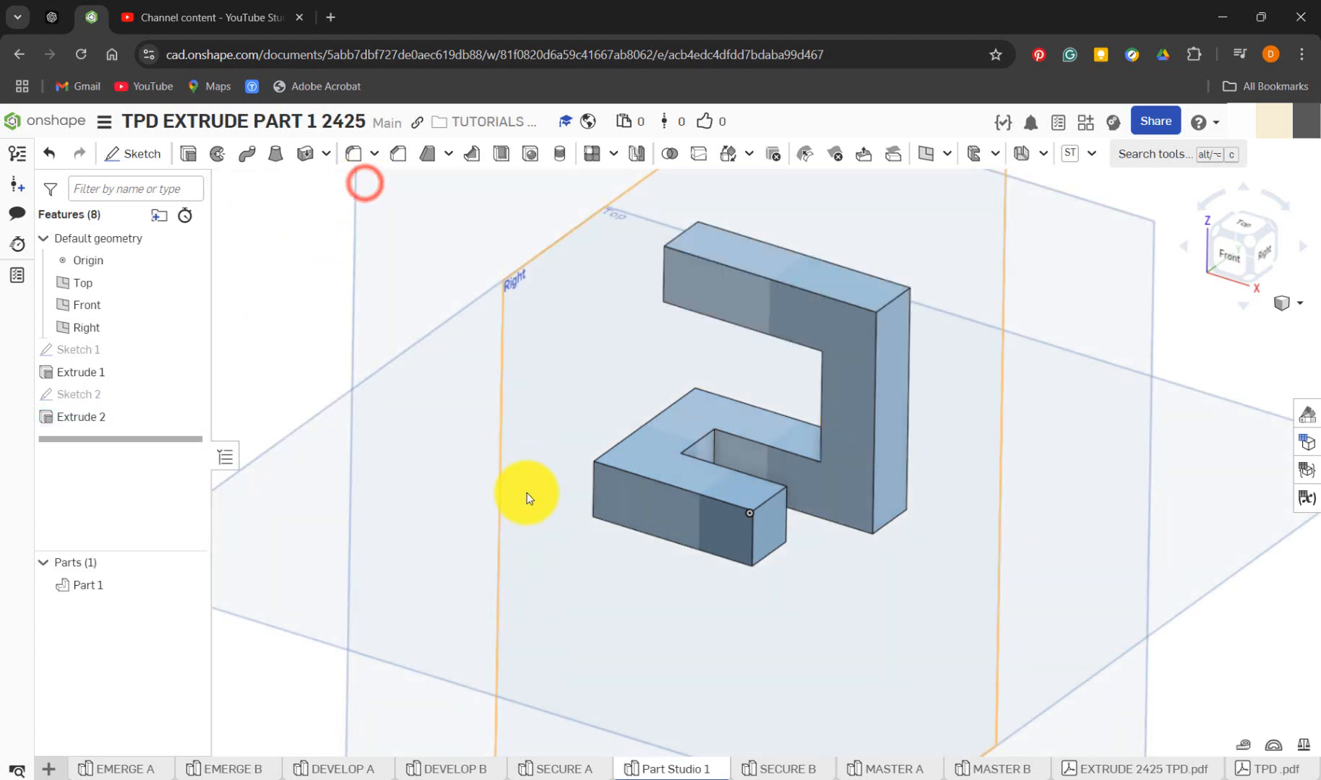
# Edit Extrude 2 to end Up to face, using the end face of Extrude 1's rear arm
pyautogui.rightClick(145, 420)
pyautogui.click(187, 455)
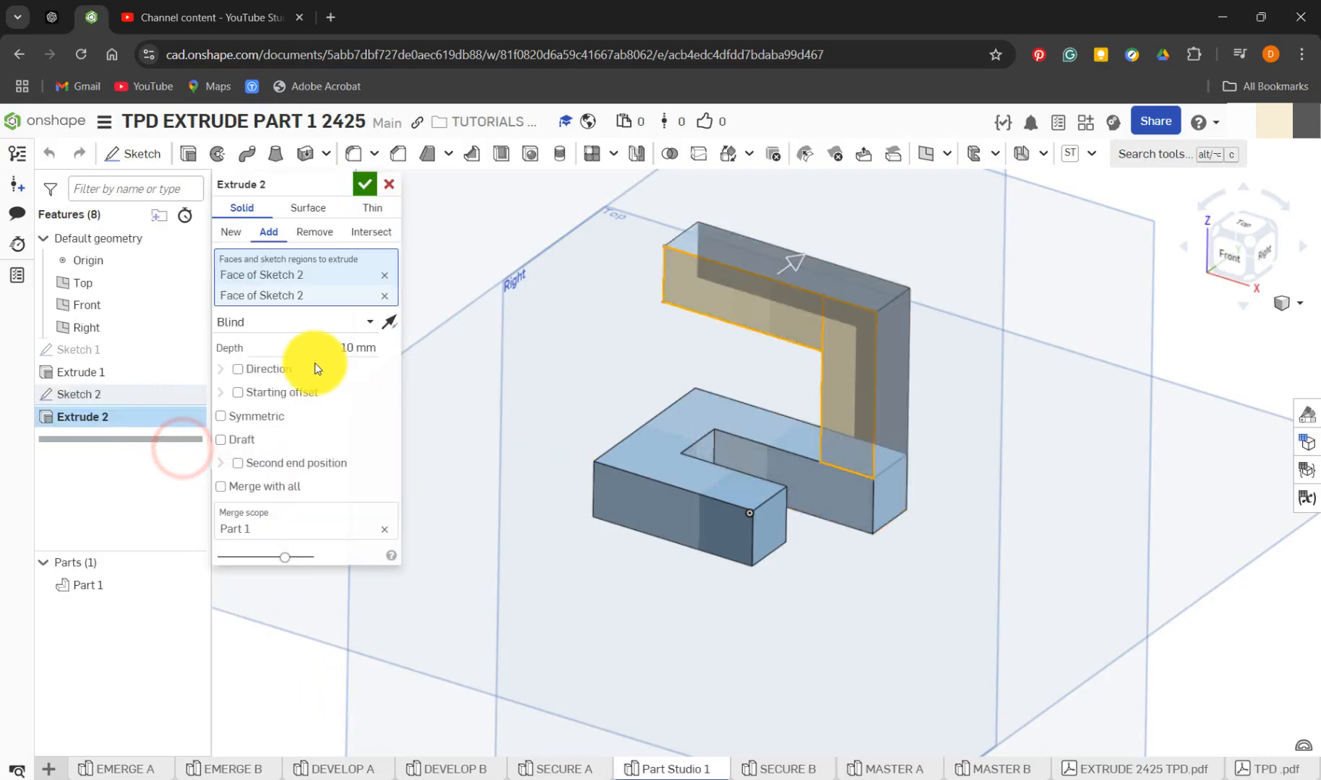
pyautogui.click(284, 327)
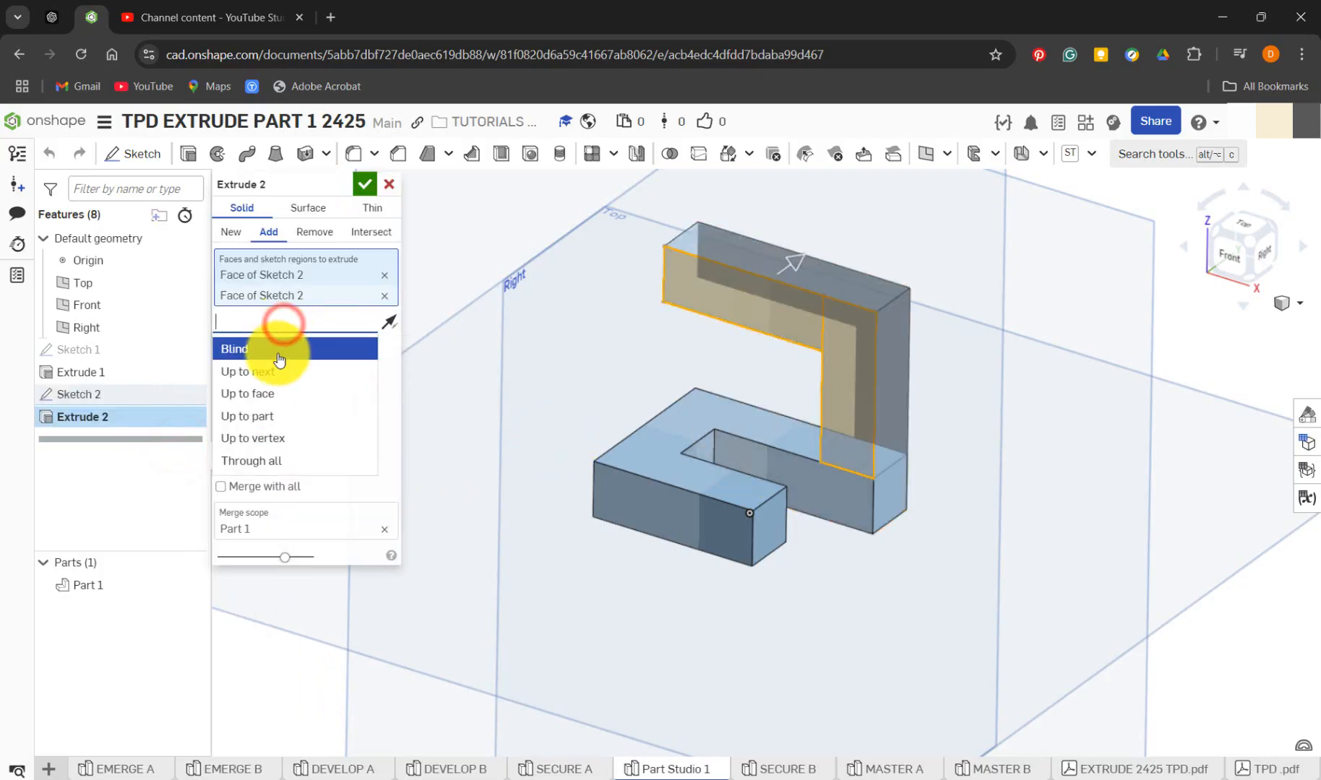
pyautogui.click(278, 395)
pyautogui.moveTo(928, 495); pyautogui.dragTo(823, 496, button='right')
pyautogui.click(835, 479)
pyautogui.moveTo(608, 523); pyautogui.dragTo(685, 552, button='right')
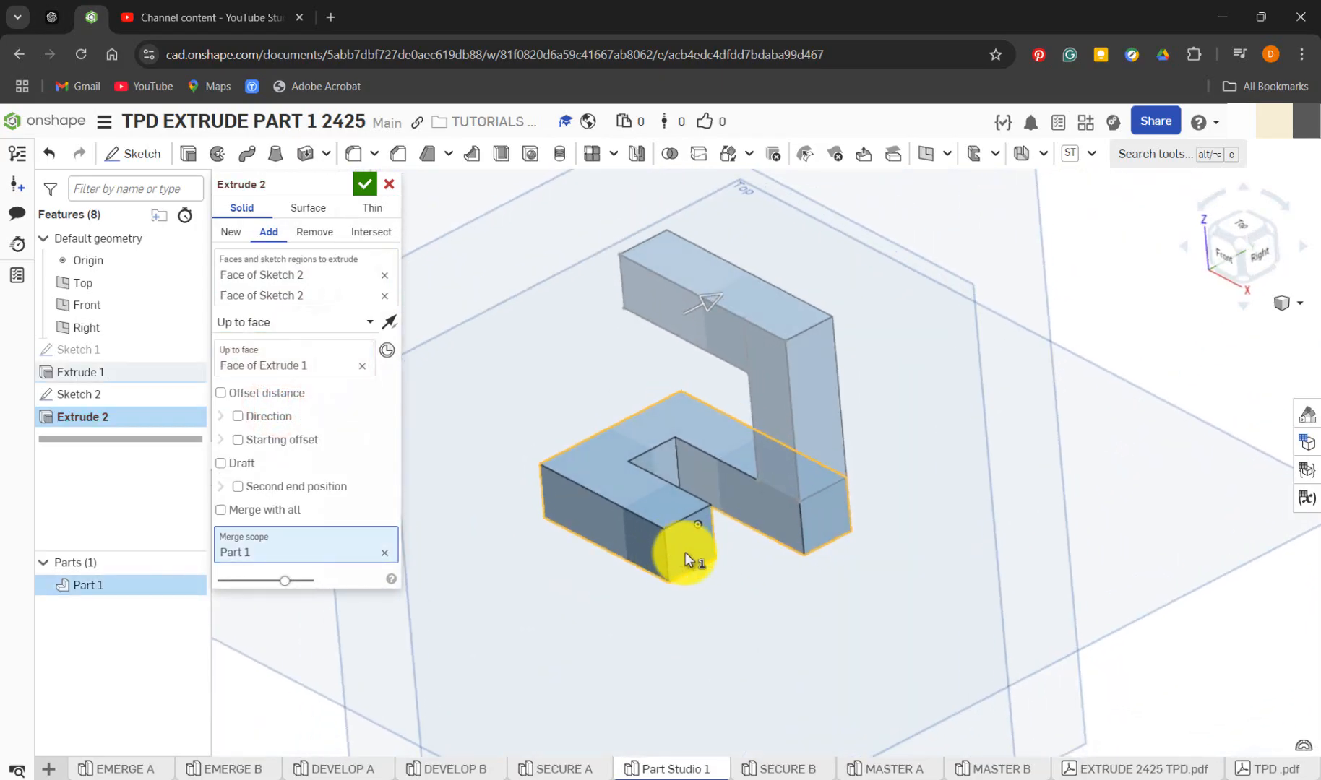
# Remove the target face from Extrude 2 and change its end type to Up to vertex
pyautogui.click(365, 369)
pyautogui.click(356, 321)
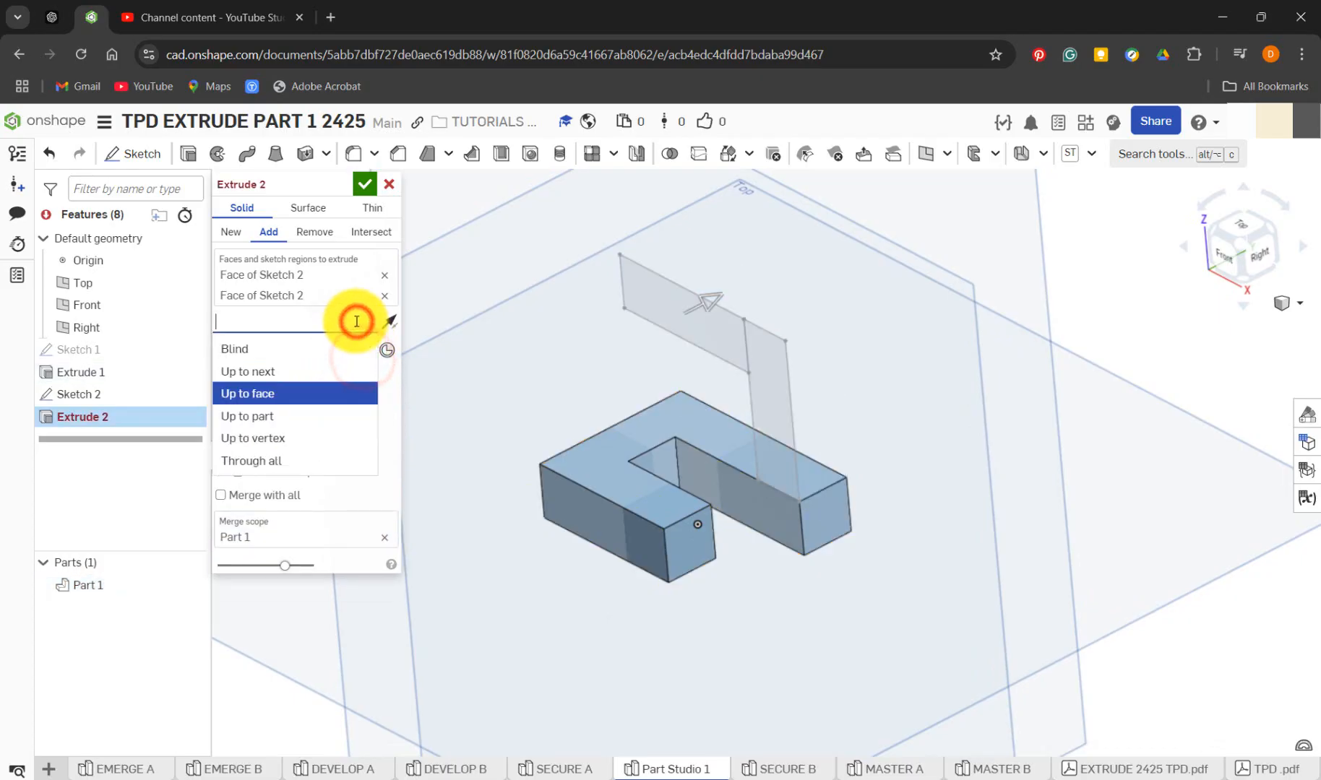
pyautogui.click(303, 438)
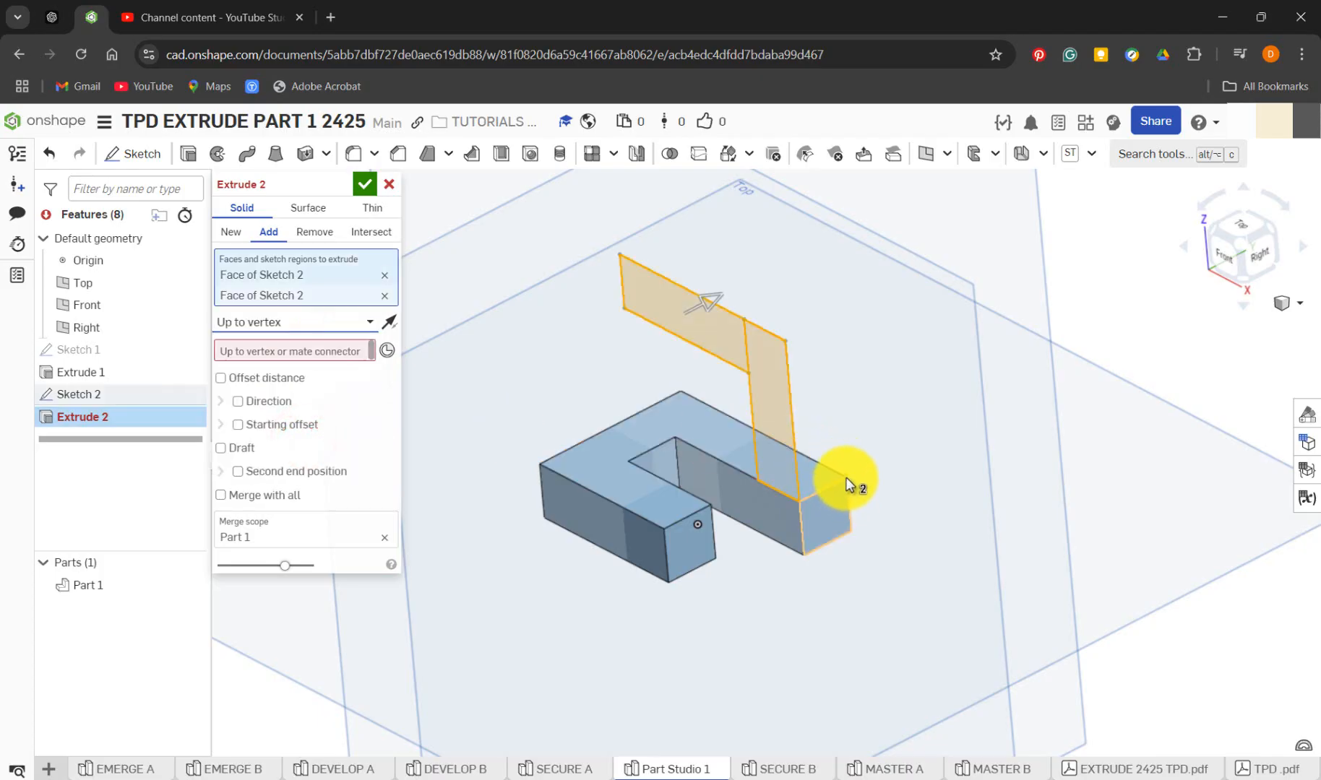
# Clear the regions selected for Extrude 2 and reselect the upright and horizontal rectangles of Sketch 2
pyautogui.moveTo(868, 485); pyautogui.dragTo(792, 526, button='right')
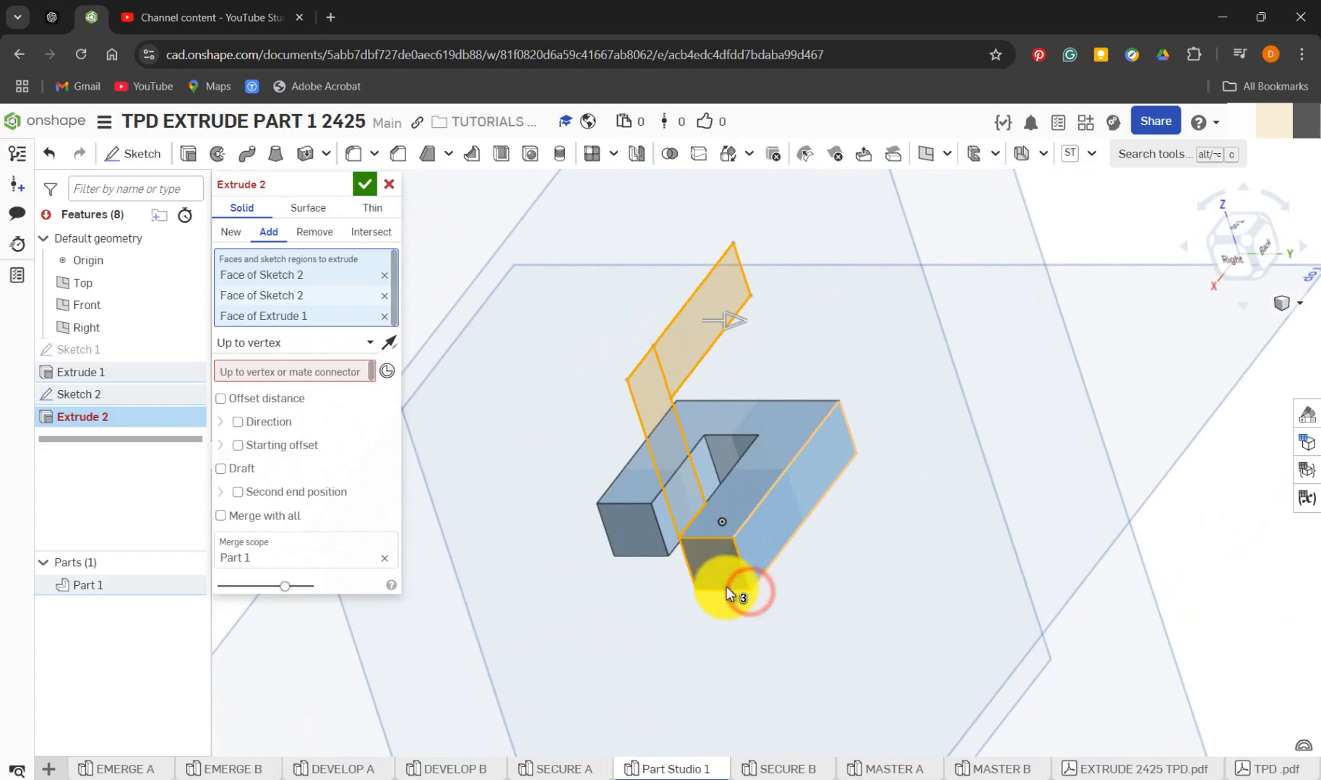
pyautogui.click(382, 317)
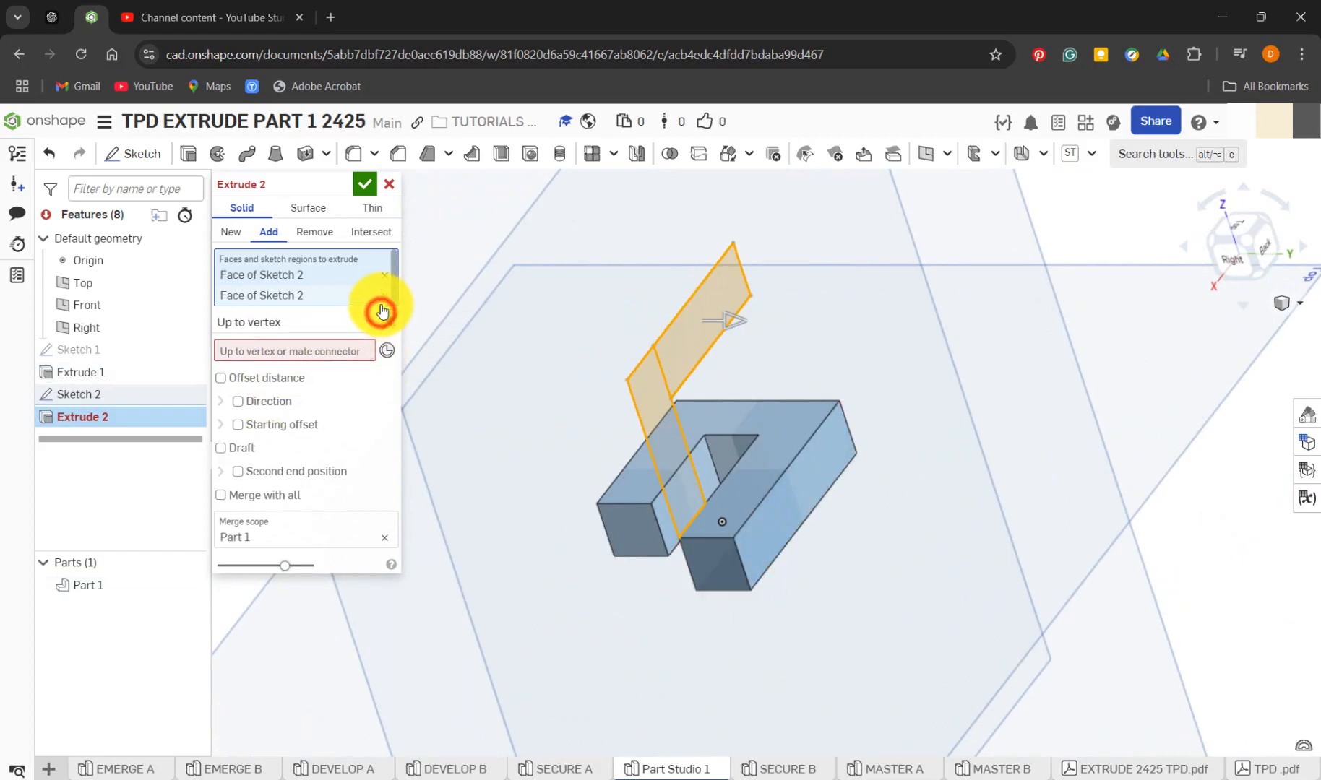
pyautogui.click(383, 303)
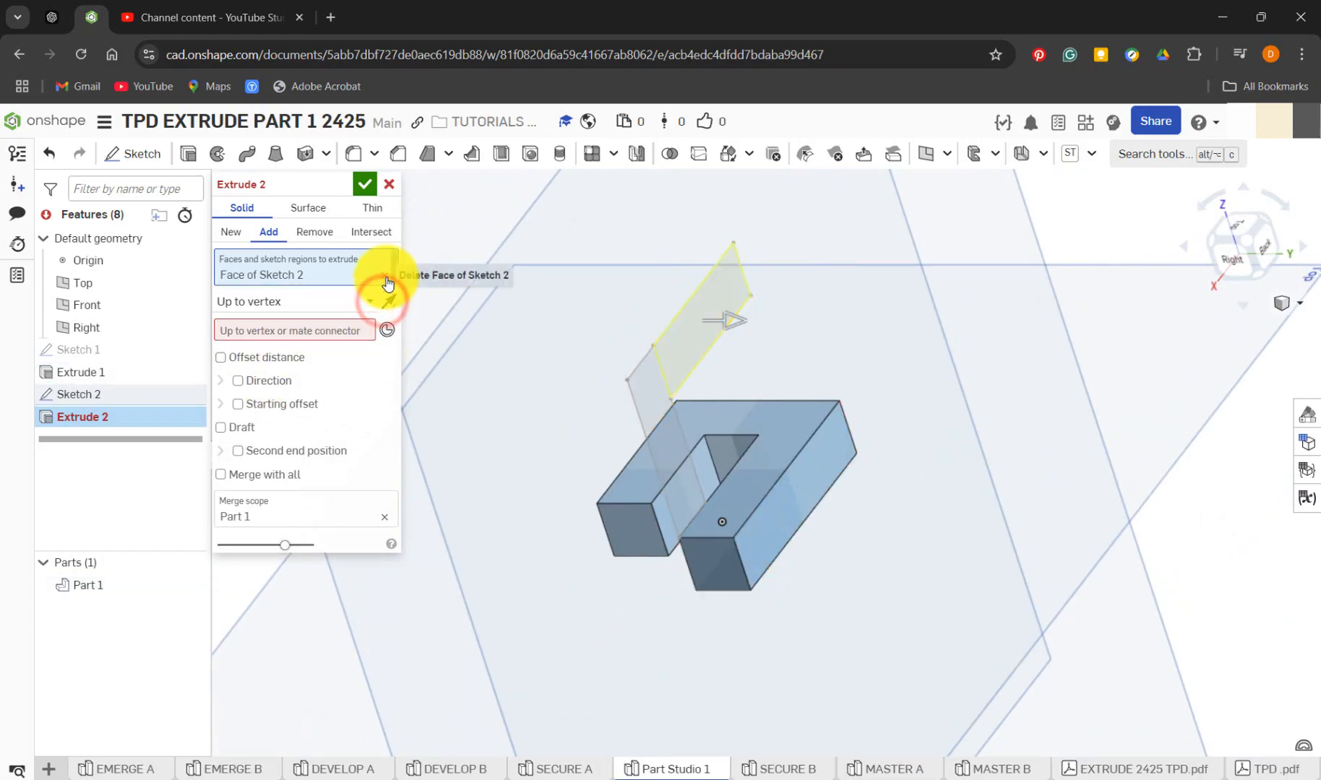
pyautogui.click(387, 282)
pyautogui.click(640, 404)
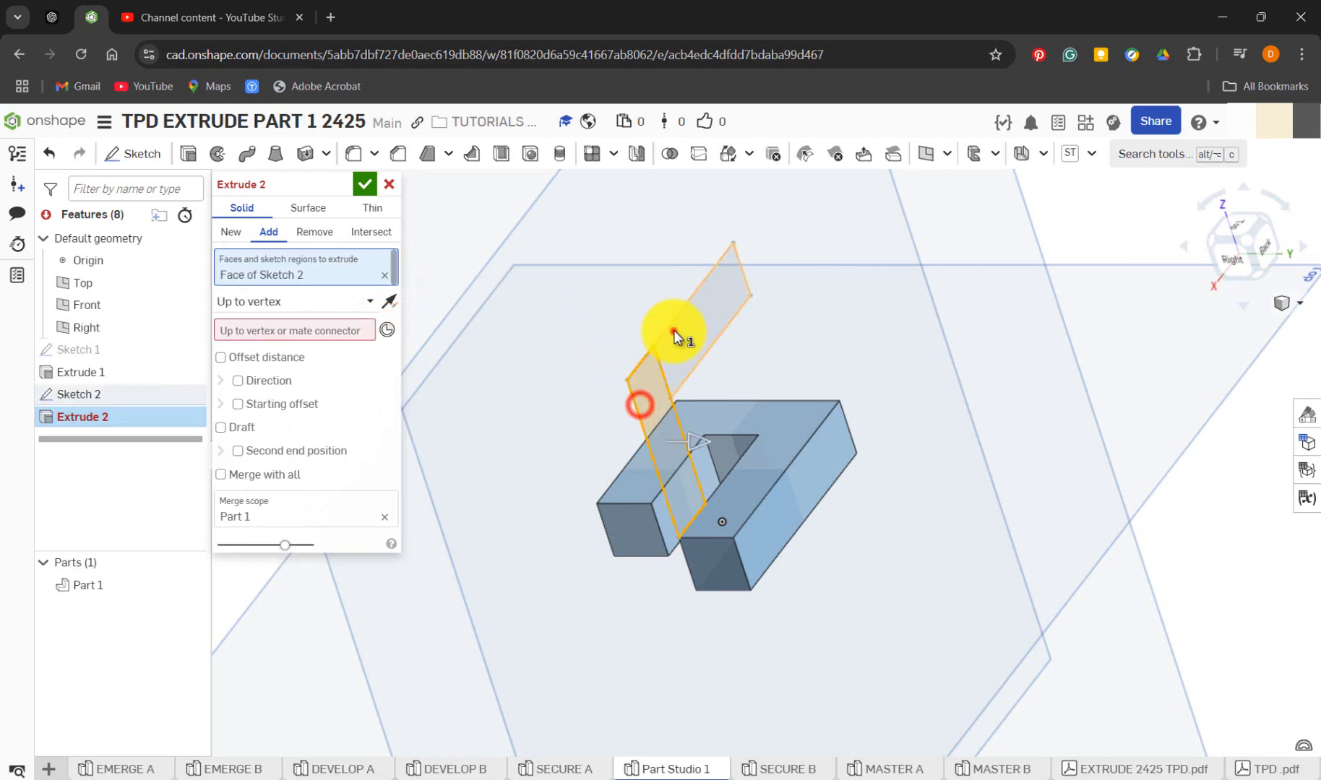
pyautogui.click(674, 331)
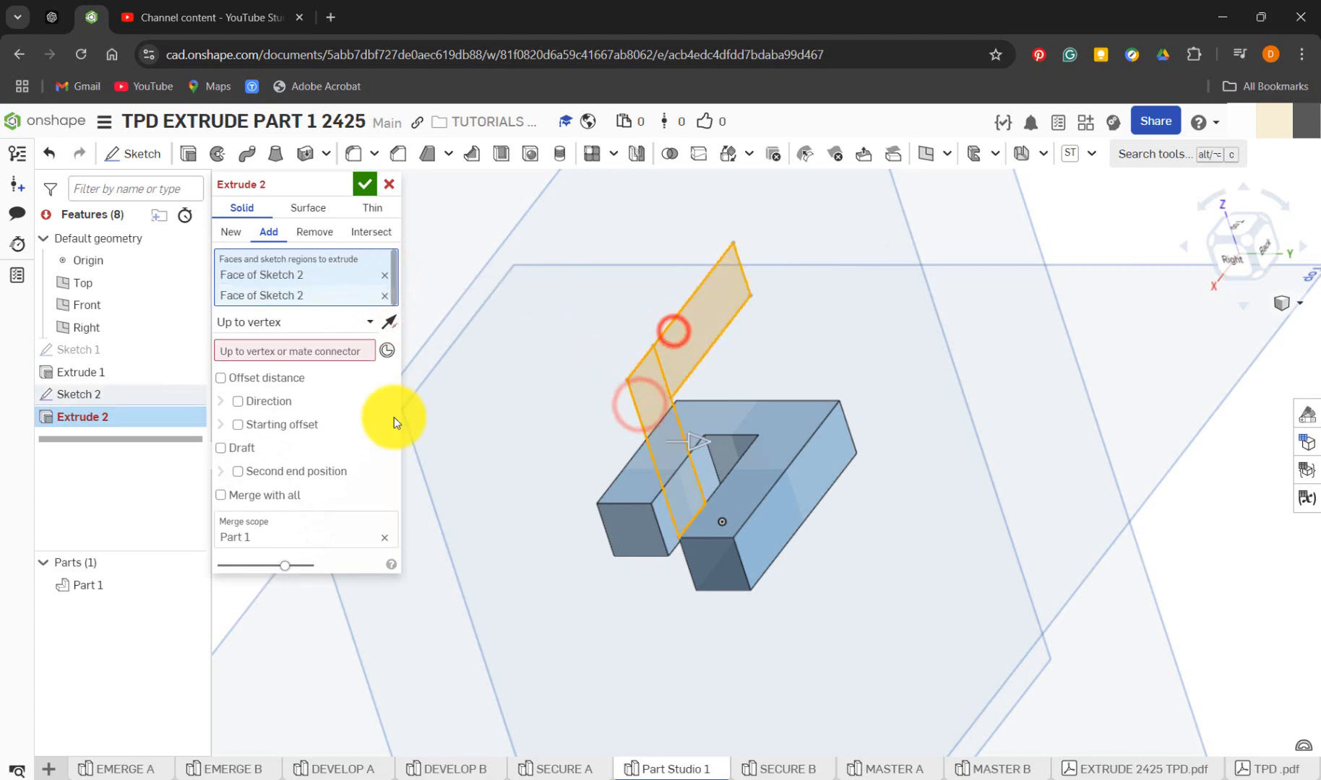
# Extrude Sketch 2 up to the upper back corner vertex at the end of Extrude 1's rear arm, adding it to Part 1
pyautogui.click(306, 351)
pyautogui.click(733, 538)
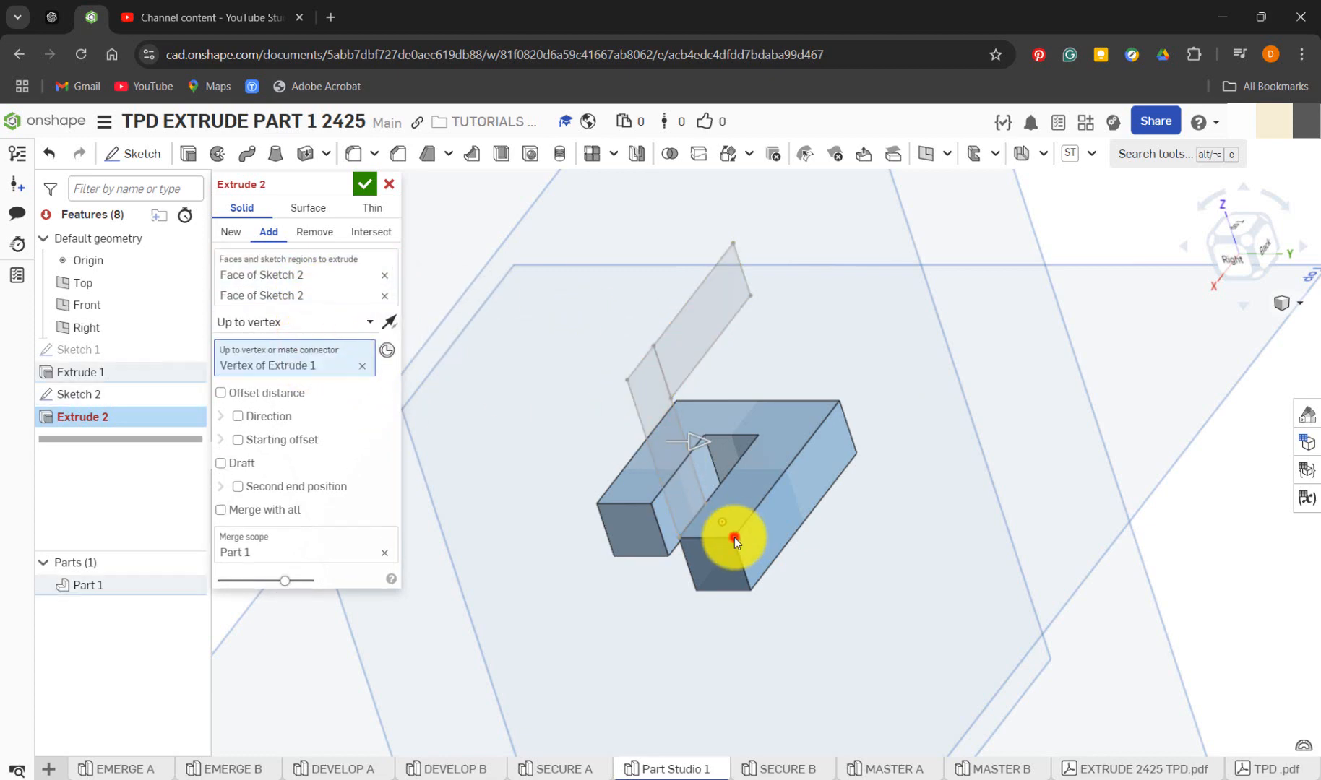
pyautogui.moveTo(560, 571); pyautogui.dragTo(638, 556, button='right')
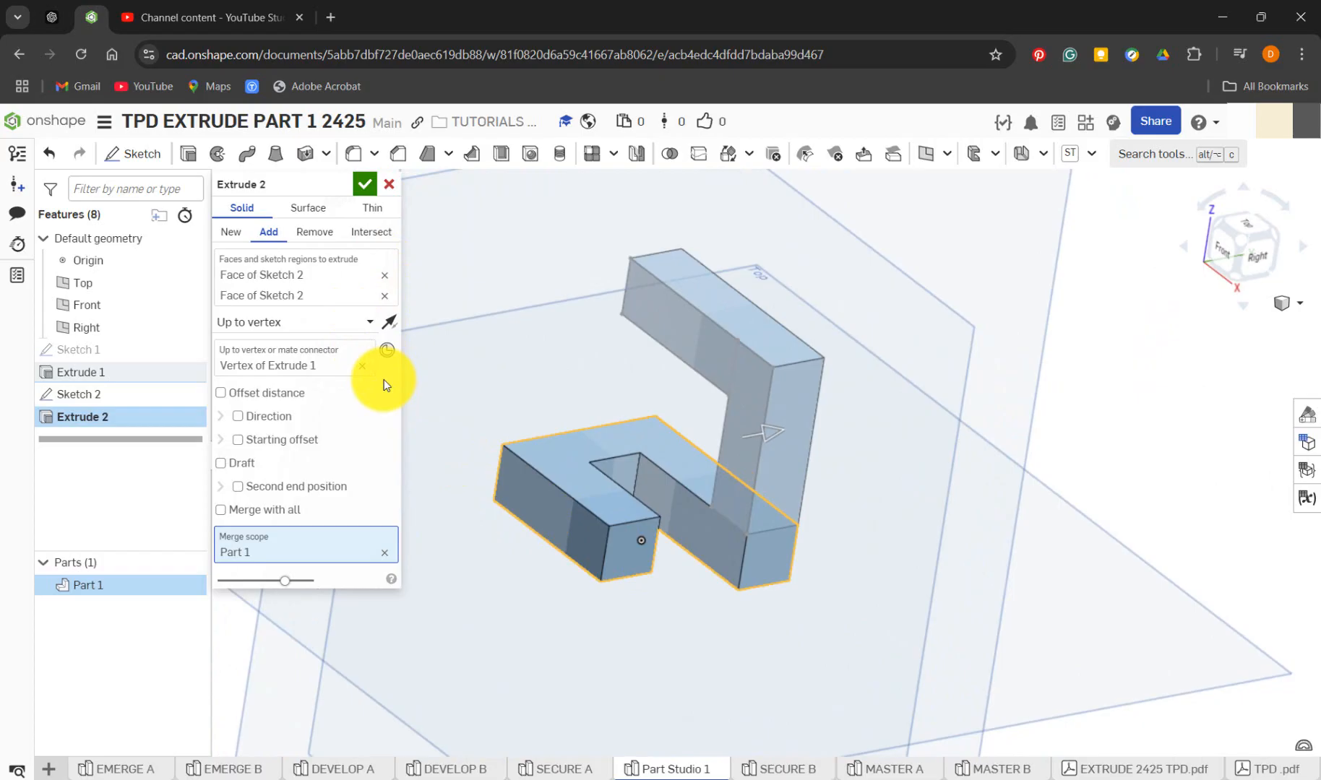
pyautogui.click(298, 322)
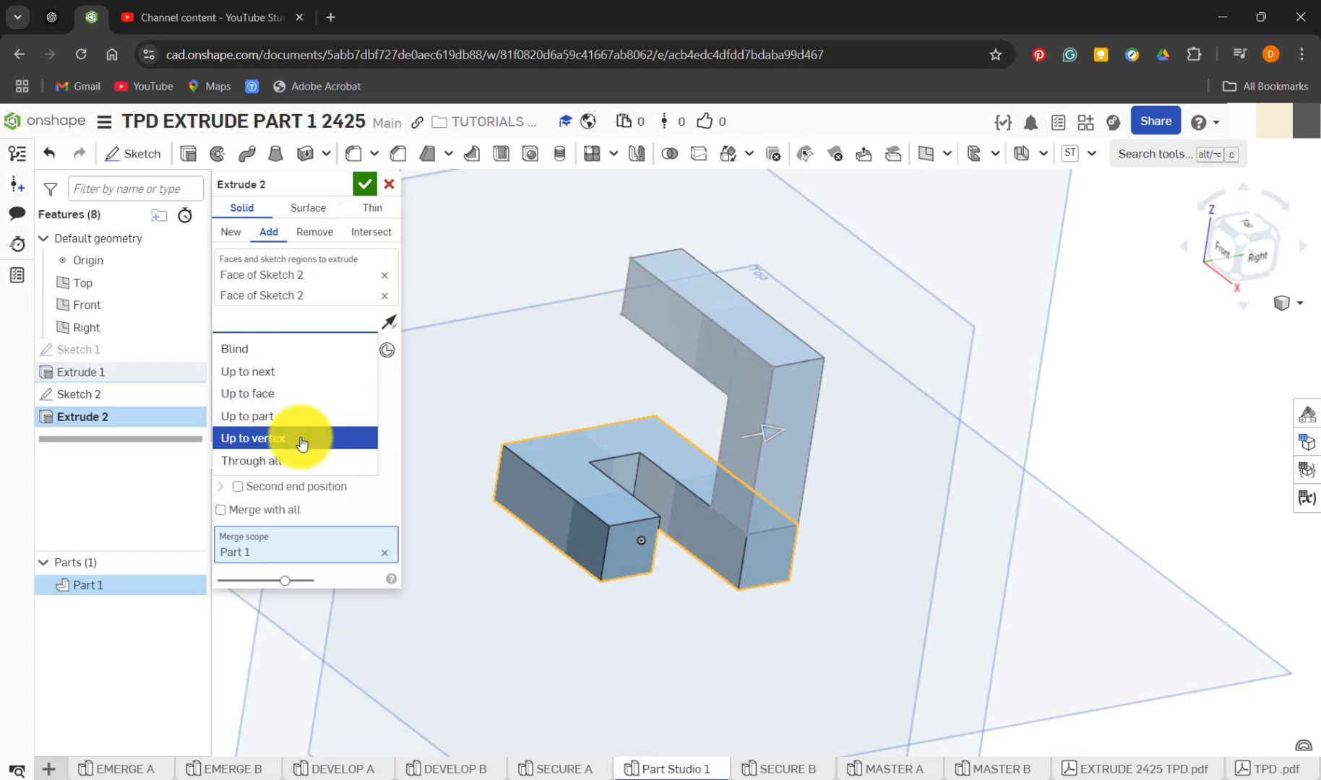
pyautogui.click(269, 233)
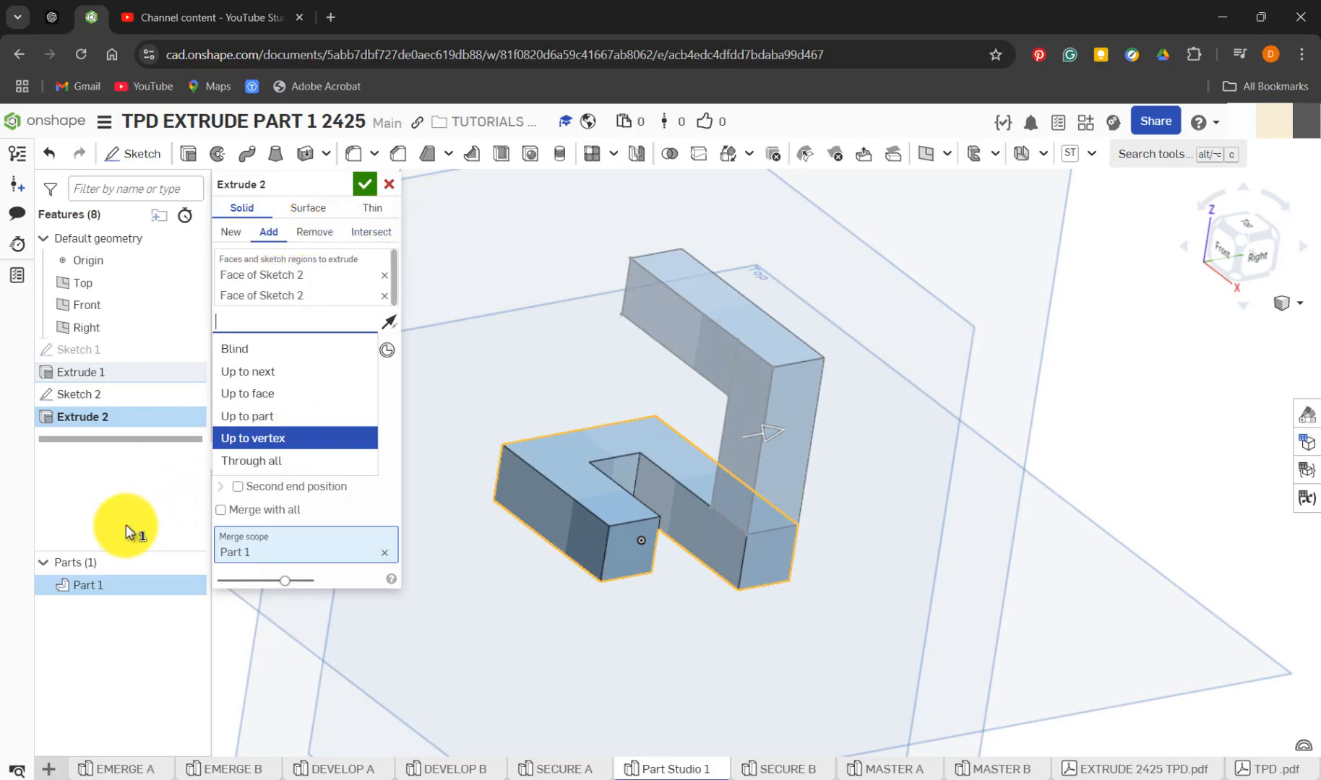
pyautogui.click(365, 183)
pyautogui.moveTo(499, 468)
pyautogui.mouseDown(button='right')
pyautogui.moveTo(475, 410)
pyautogui.moveTo(482, 455)
pyautogui.moveTo(526, 486)
pyautogui.moveTo(508, 474)
pyautogui.mouseUp(button='right')
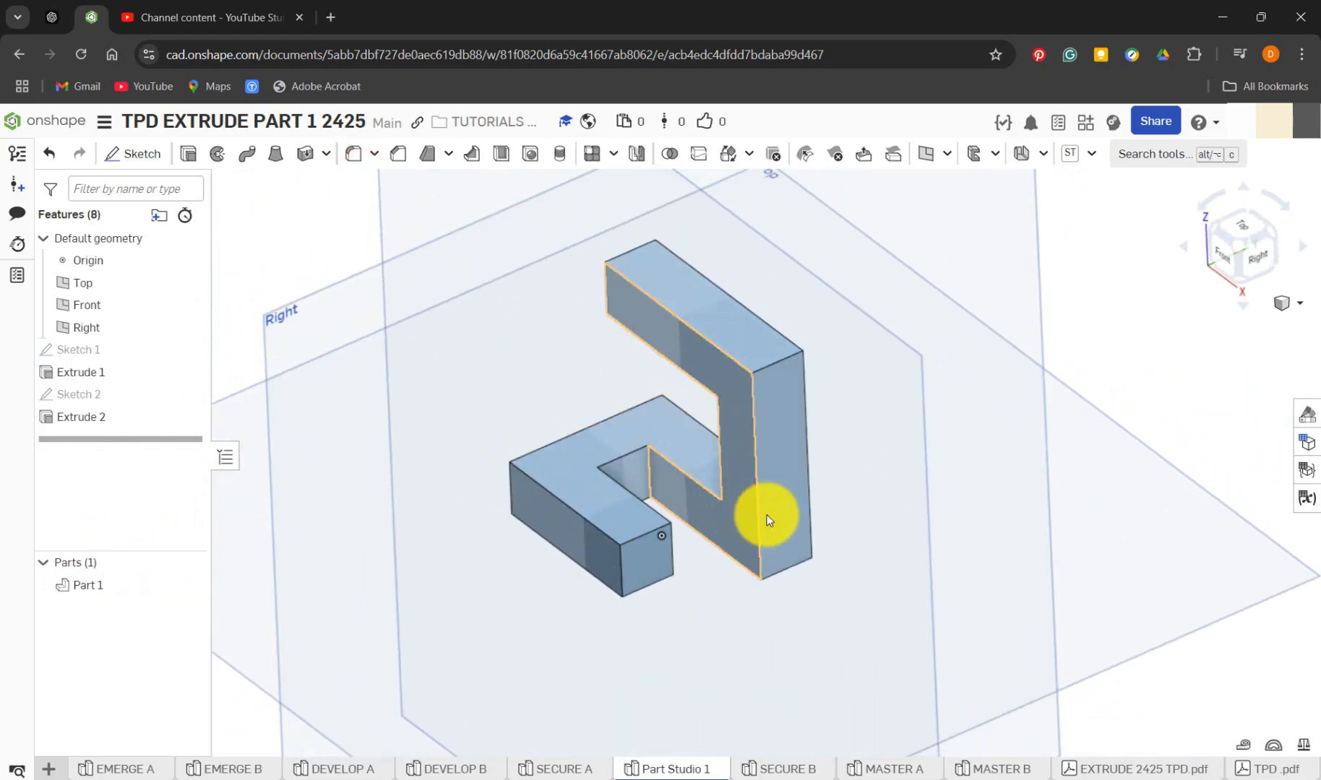
pyautogui.moveTo(492, 409)
pyautogui.mouseDown(button='right')
pyautogui.moveTo(513, 373)
pyautogui.moveTo(507, 396)
pyautogui.mouseUp(button='right')
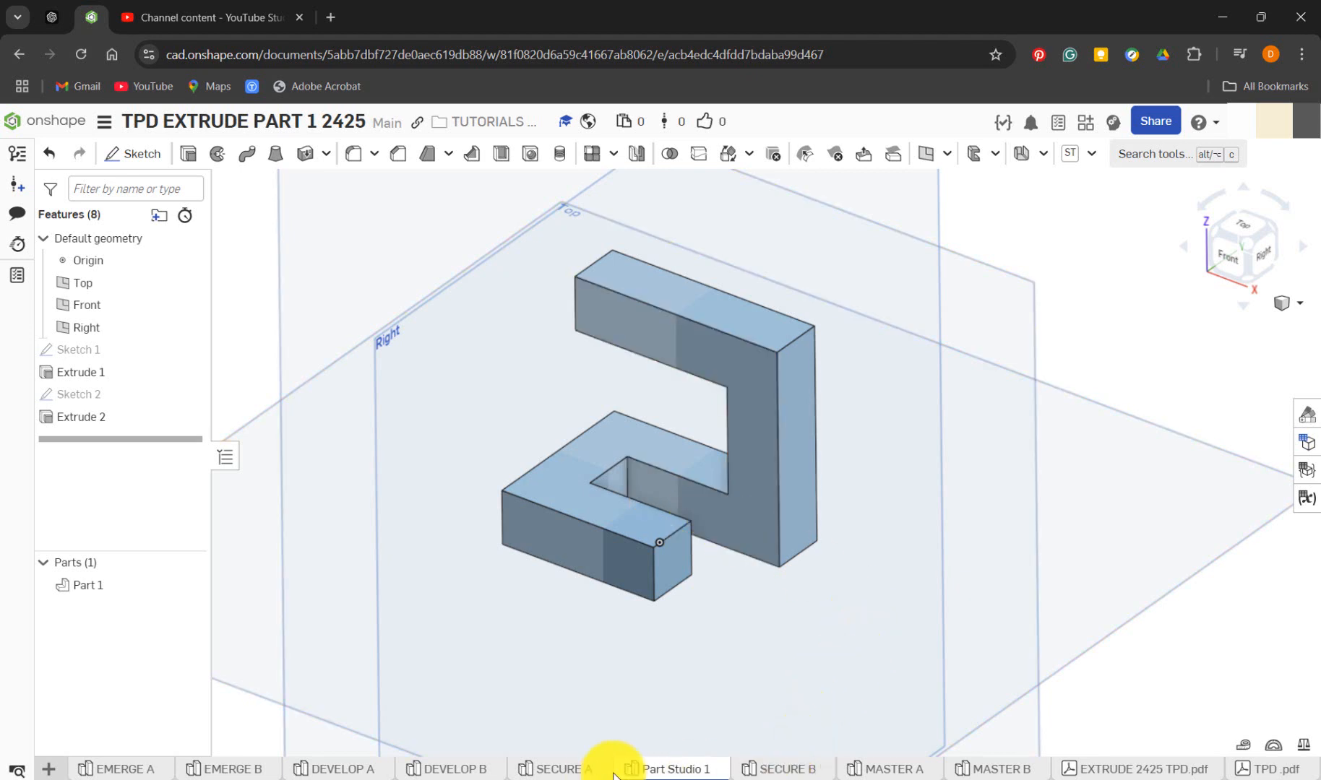
# In SECURE A, roll the history forward past Sketch 3 to examine its profile on top of Extrude 2
pyautogui.click(590, 771)
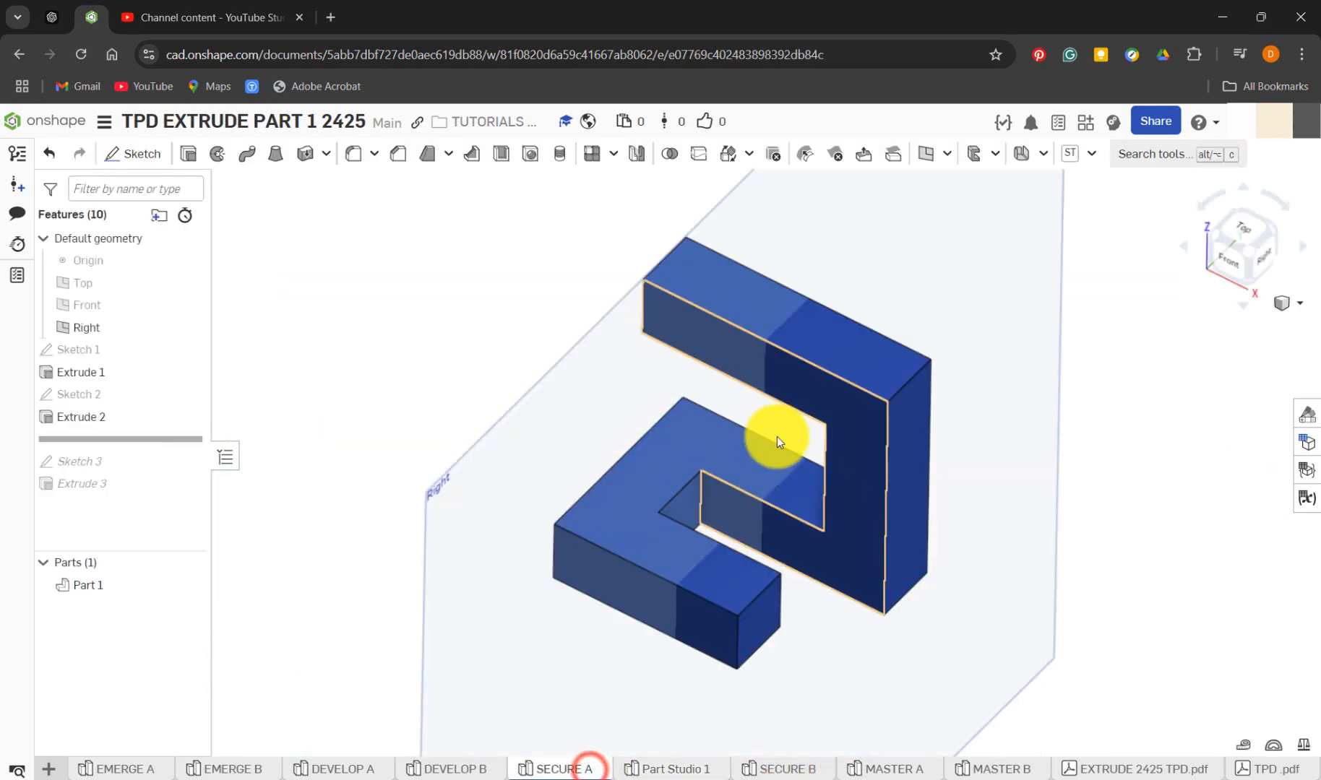
pyautogui.moveTo(341, 448); pyautogui.dragTo(349, 415, button='right')
pyautogui.moveTo(124, 440); pyautogui.dragTo(127, 461)
pyautogui.click(99, 442)
pyautogui.moveTo(374, 410)
pyautogui.mouseDown(button='right')
pyautogui.moveTo(324, 383)
pyautogui.moveTo(300, 427)
pyautogui.moveTo(311, 438)
pyautogui.mouseUp(button='right')
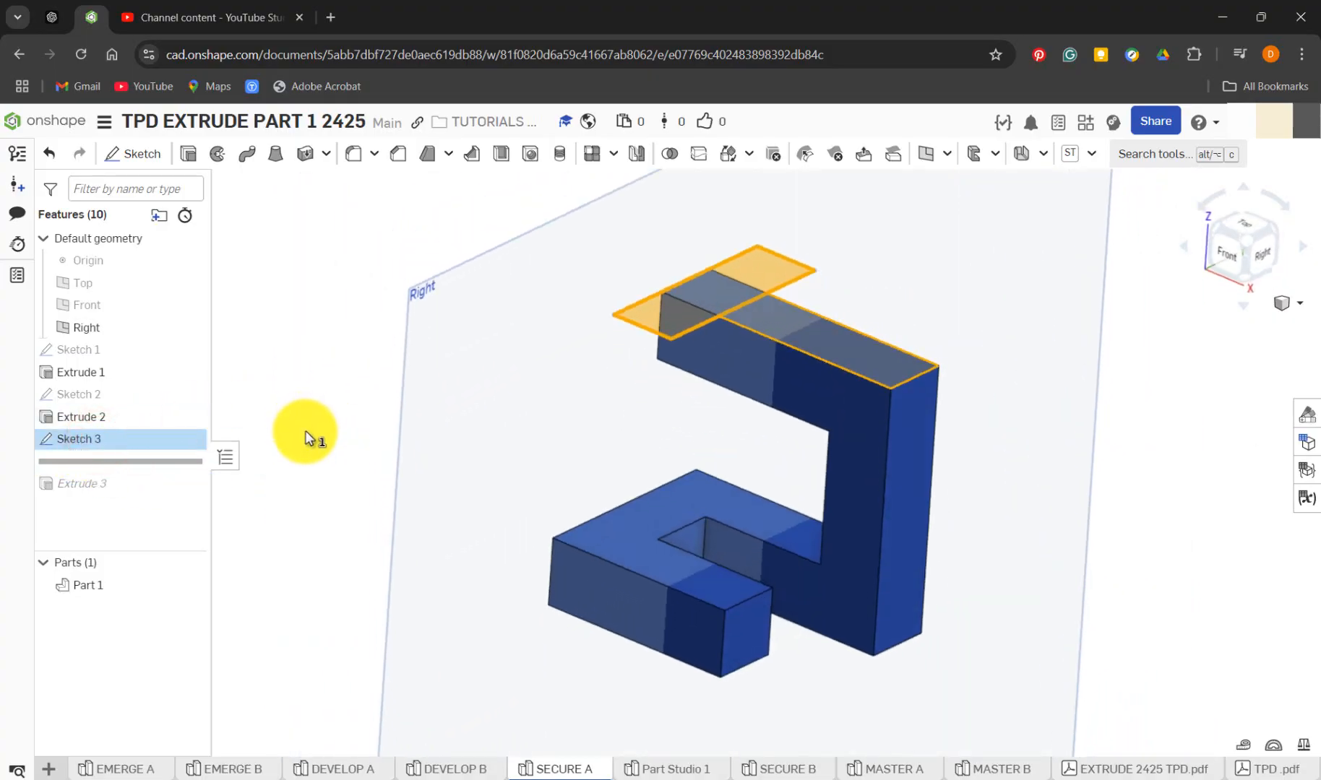
# Open Sketch 3 in SECURE A, view it head-on and move its height and width dimensions clear of the geometry to read them
pyautogui.rightClick(149, 446)
pyautogui.click(225, 127)
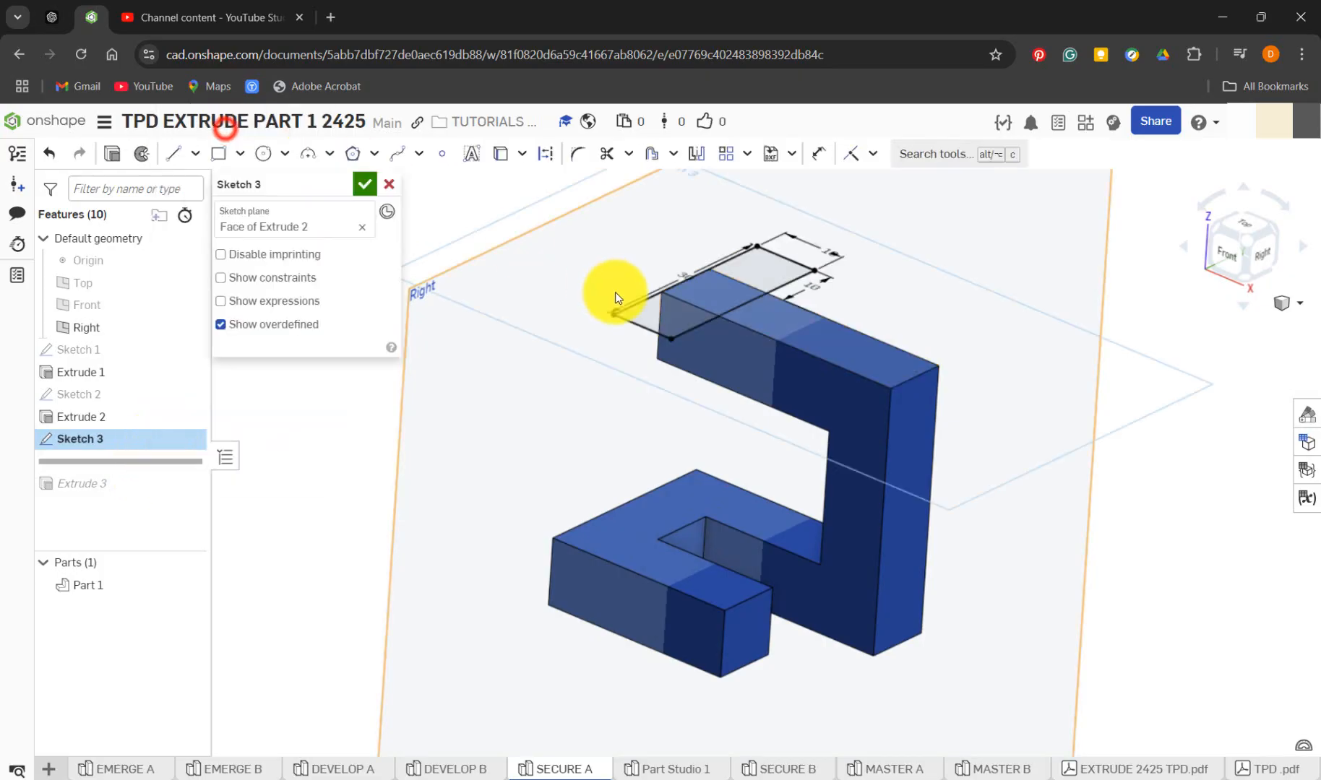
pyautogui.press('n')
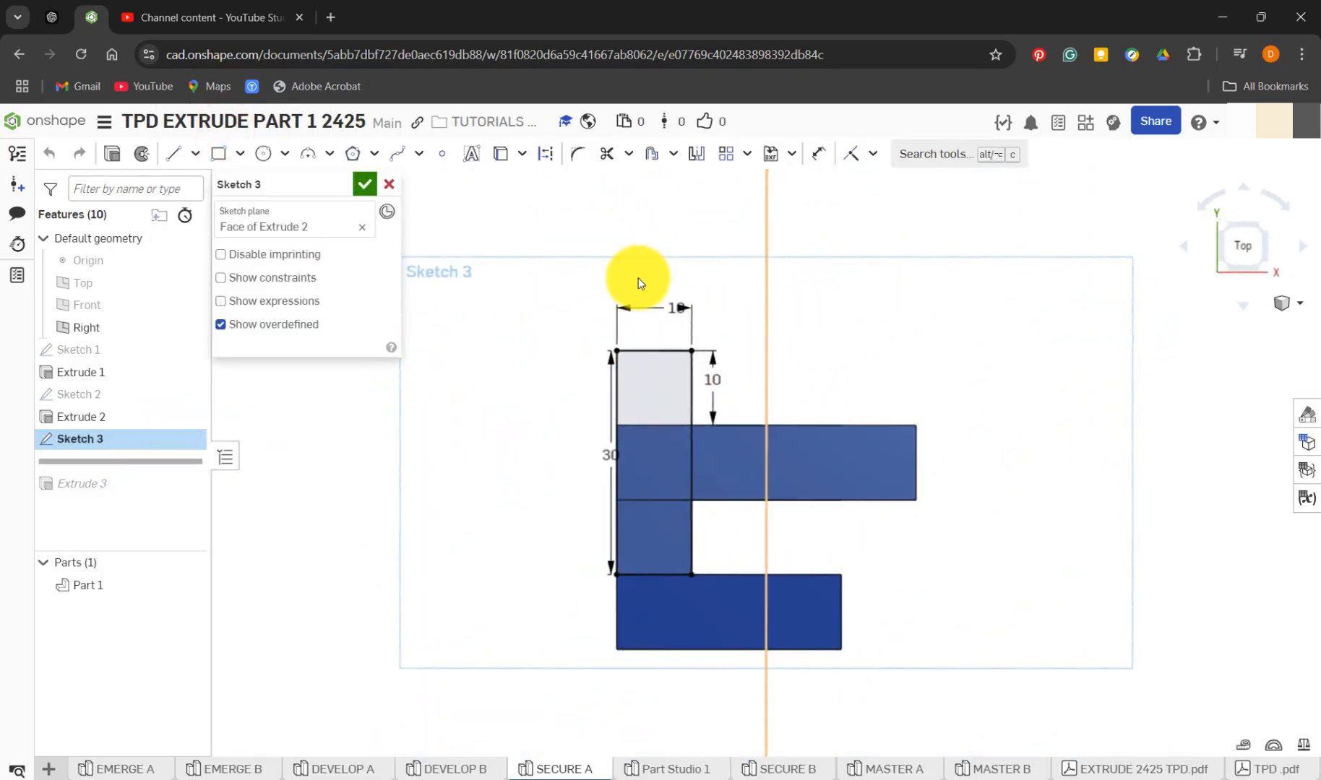
pyautogui.click(618, 456)
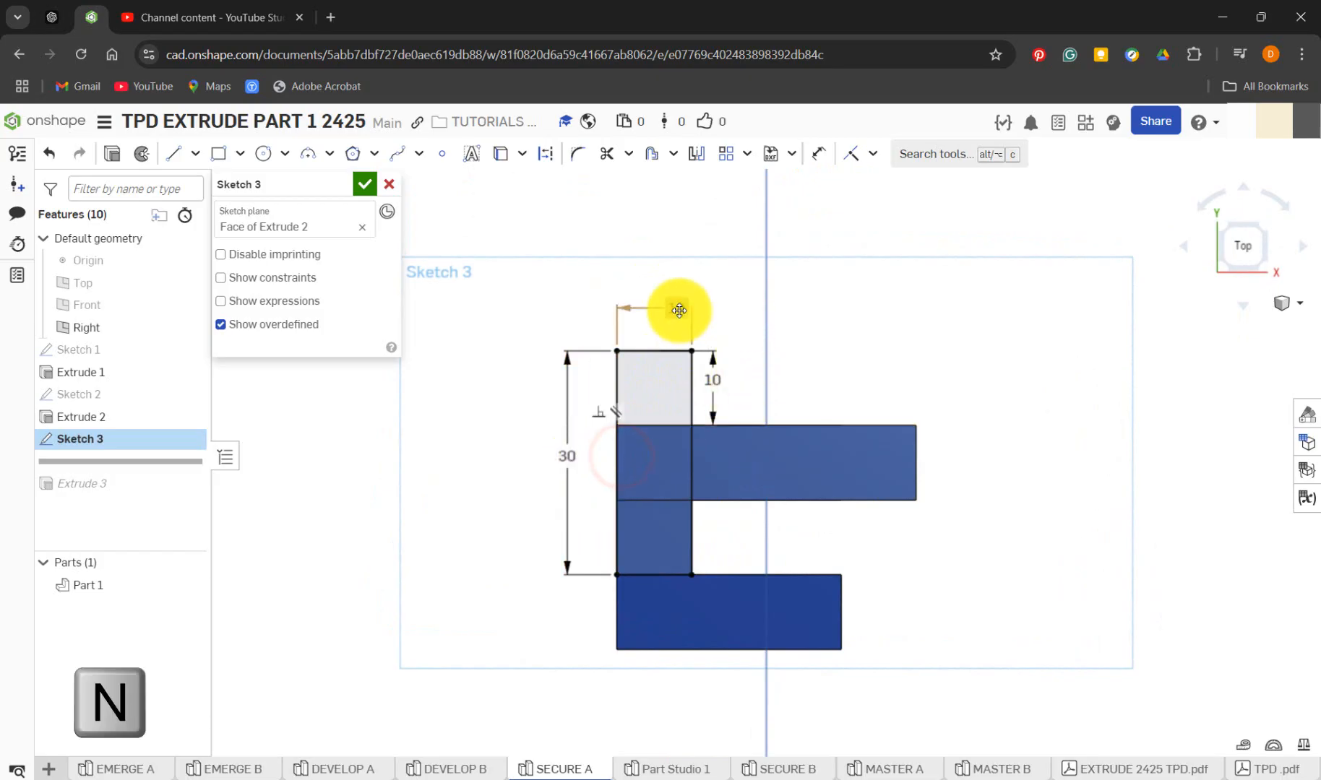
pyautogui.moveTo(676, 308); pyautogui.dragTo(655, 295)
pyautogui.click(829, 334)
pyautogui.moveTo(829, 335)
pyautogui.mouseDown(button='right')
pyautogui.moveTo(849, 342)
pyautogui.moveTo(796, 300)
pyautogui.moveTo(837, 342)
pyautogui.mouseUp(button='right')
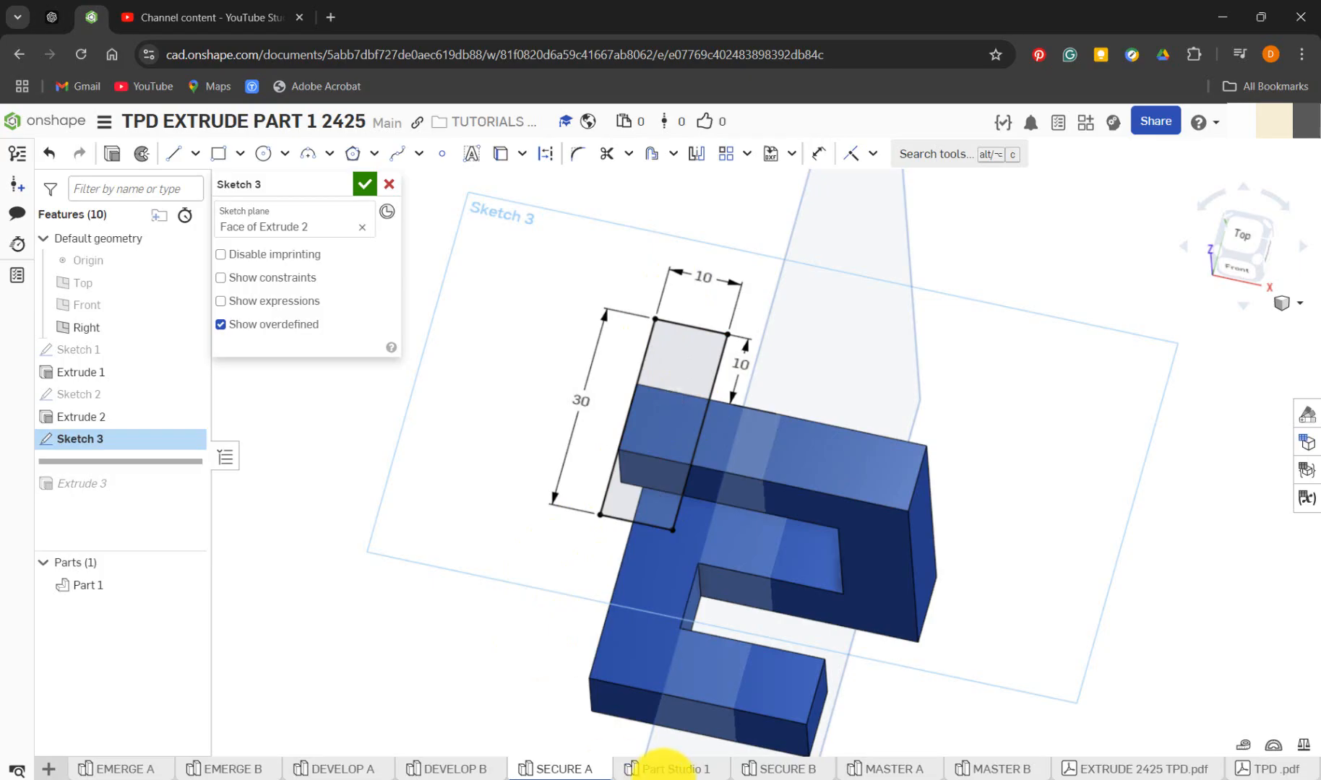
# In Part Studio 1, start a new sketch on the top face of Extrude 2 and view it head-on
pyautogui.click(664, 769)
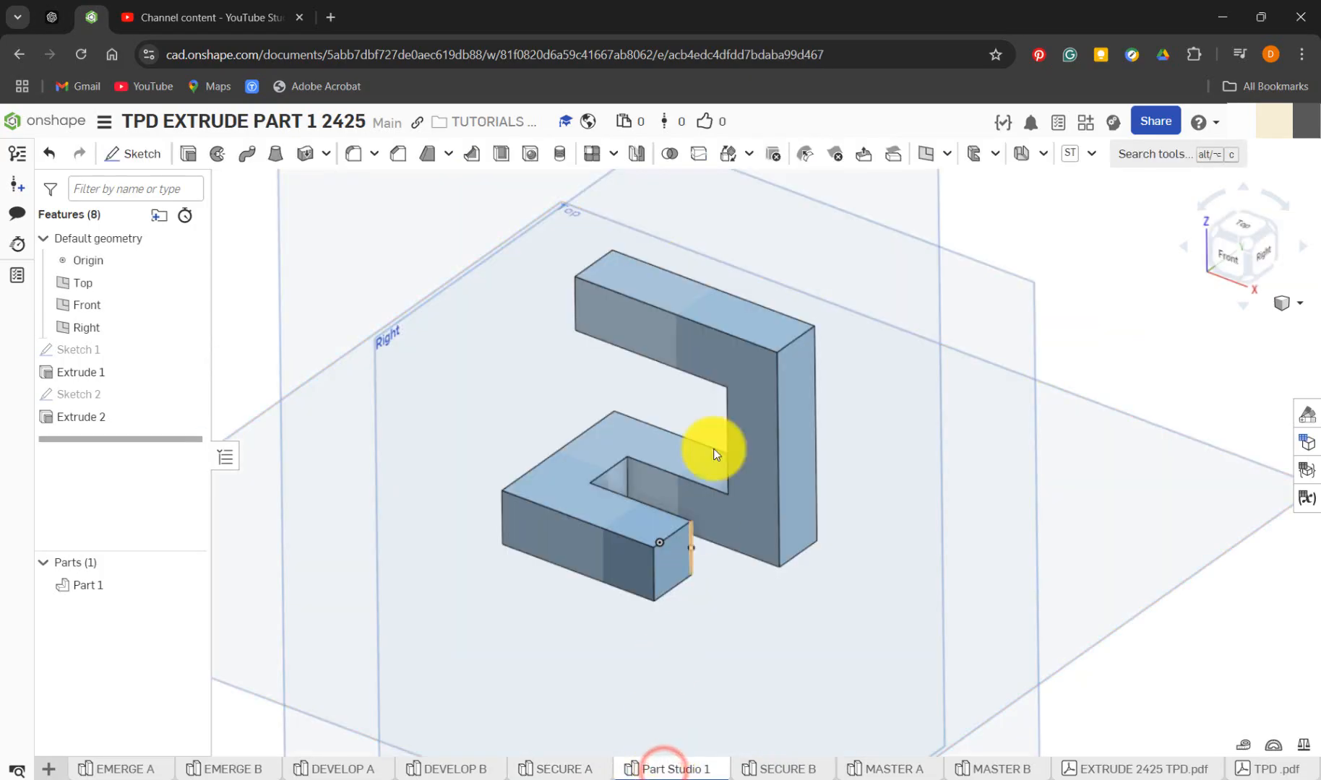
pyautogui.click(622, 282)
pyautogui.click(165, 155)
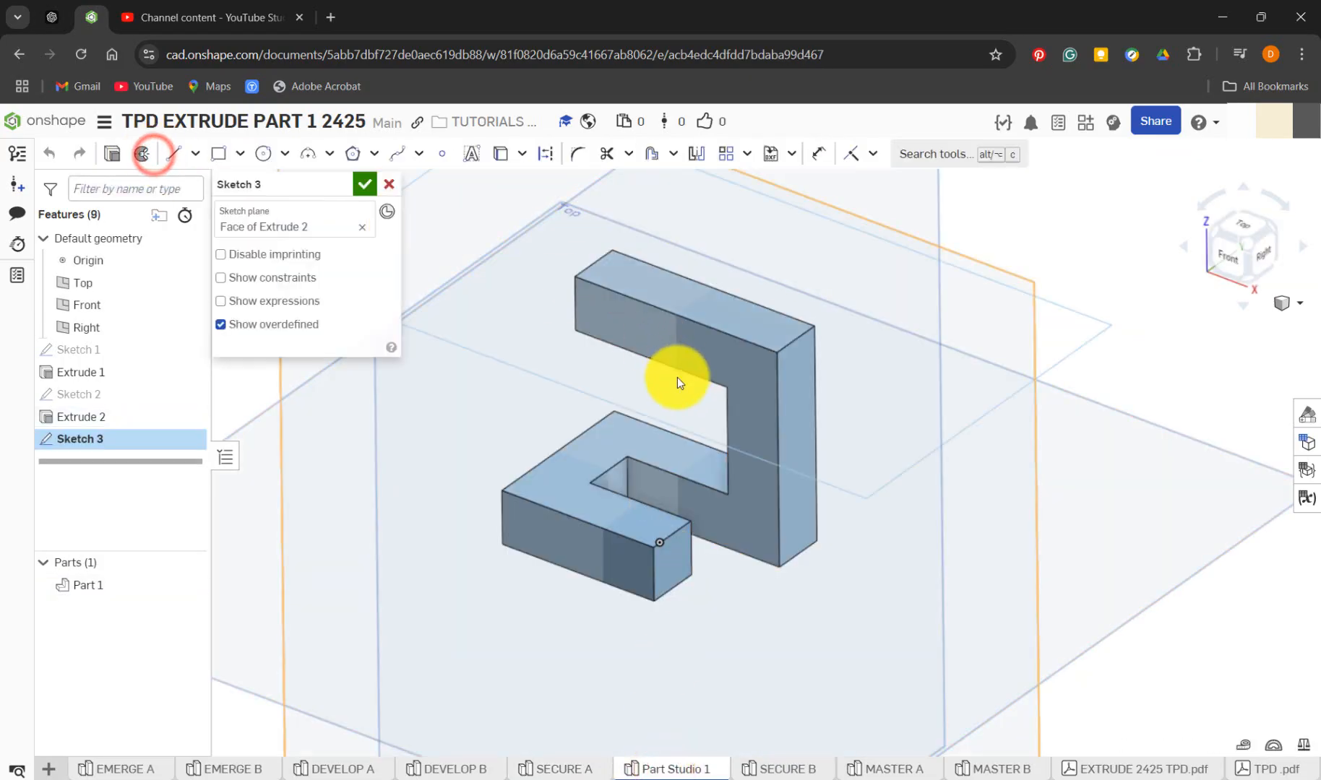
pyautogui.press('n')
pyautogui.scroll(-3, 690, 434)
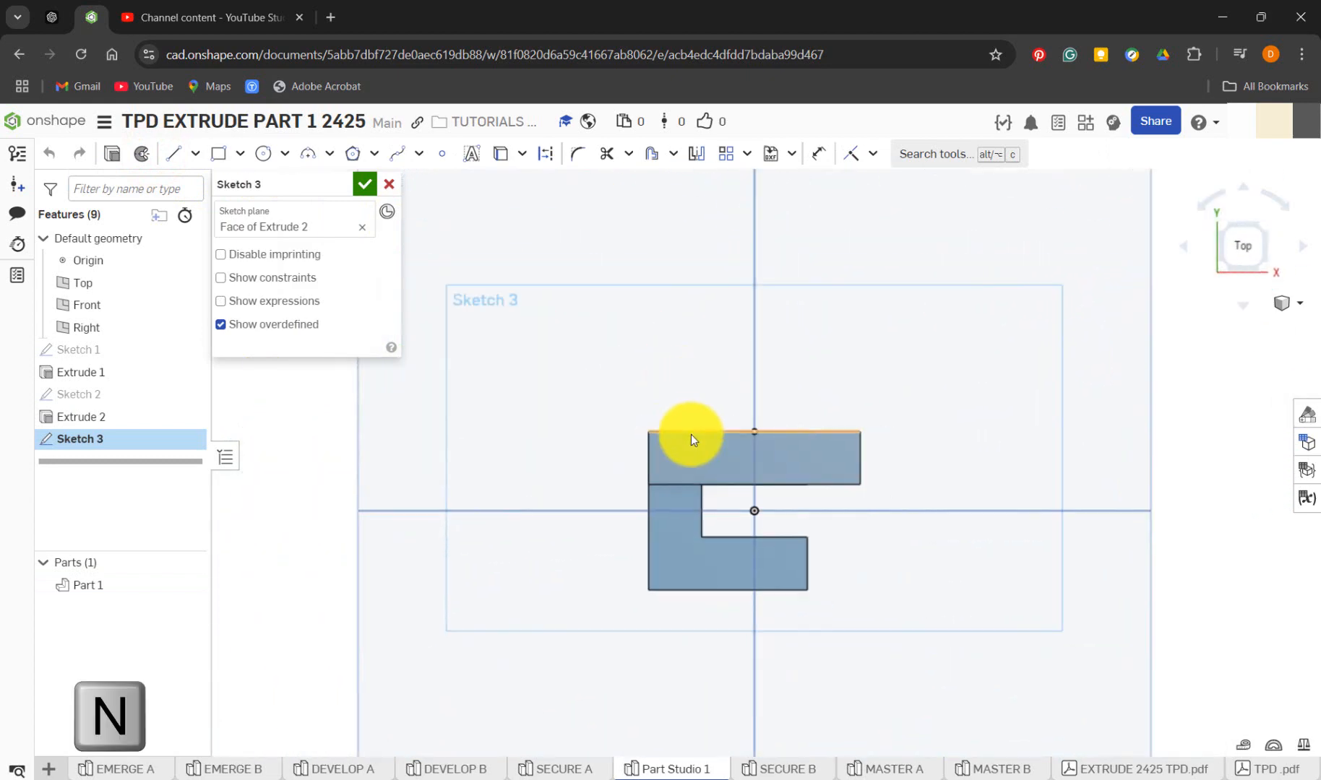
pyautogui.scroll(5, 690, 434)
# Sketch a corner rectangle 10 mm wide and about 28 mm tall, flush with the part's side and extending behind its back edge
pyautogui.click(218, 153)
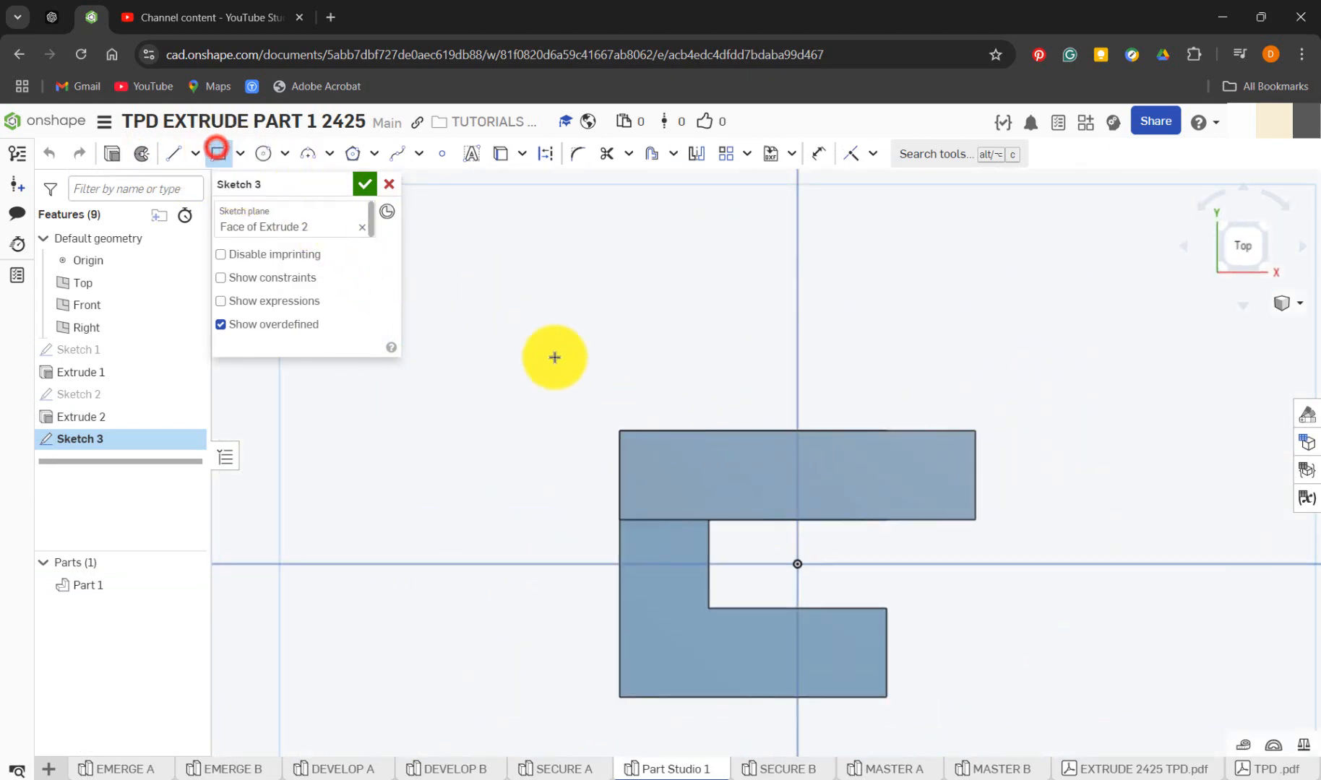
pyautogui.click(621, 337)
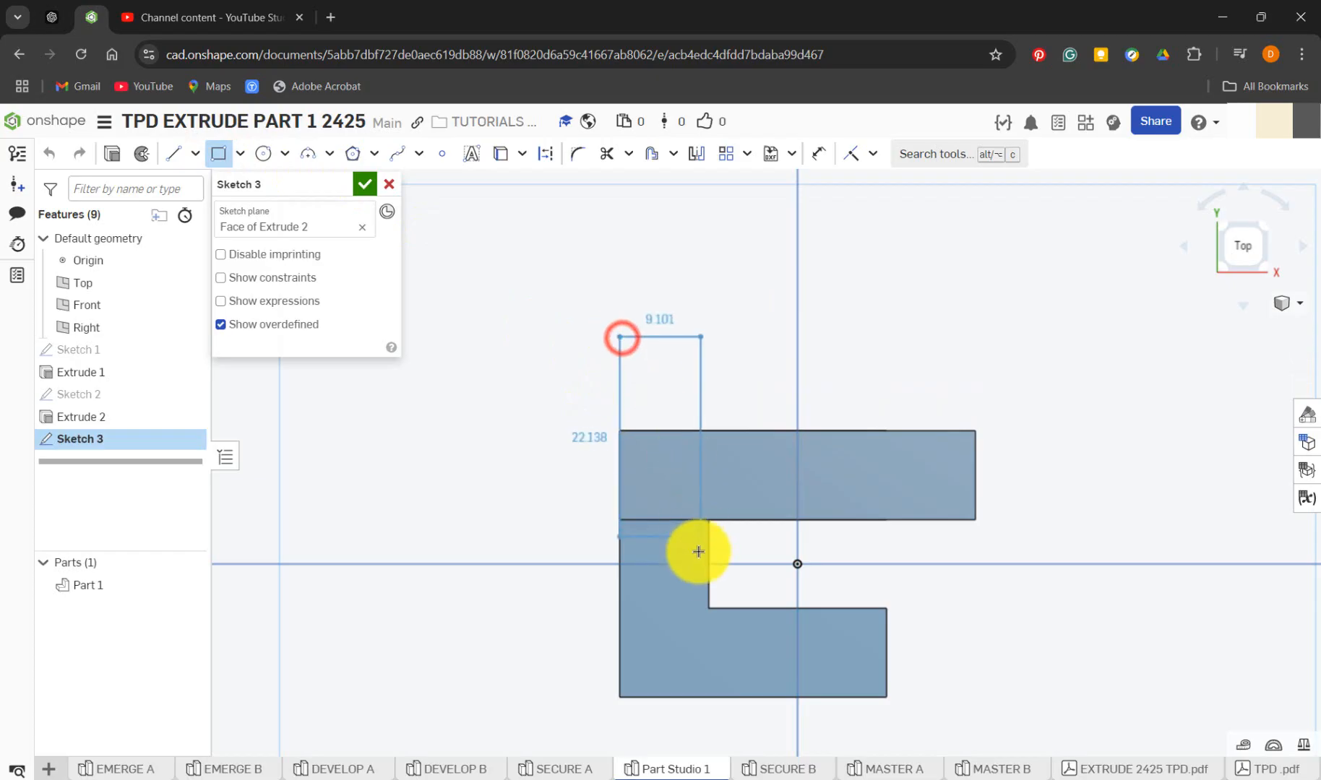
pyautogui.click(712, 586)
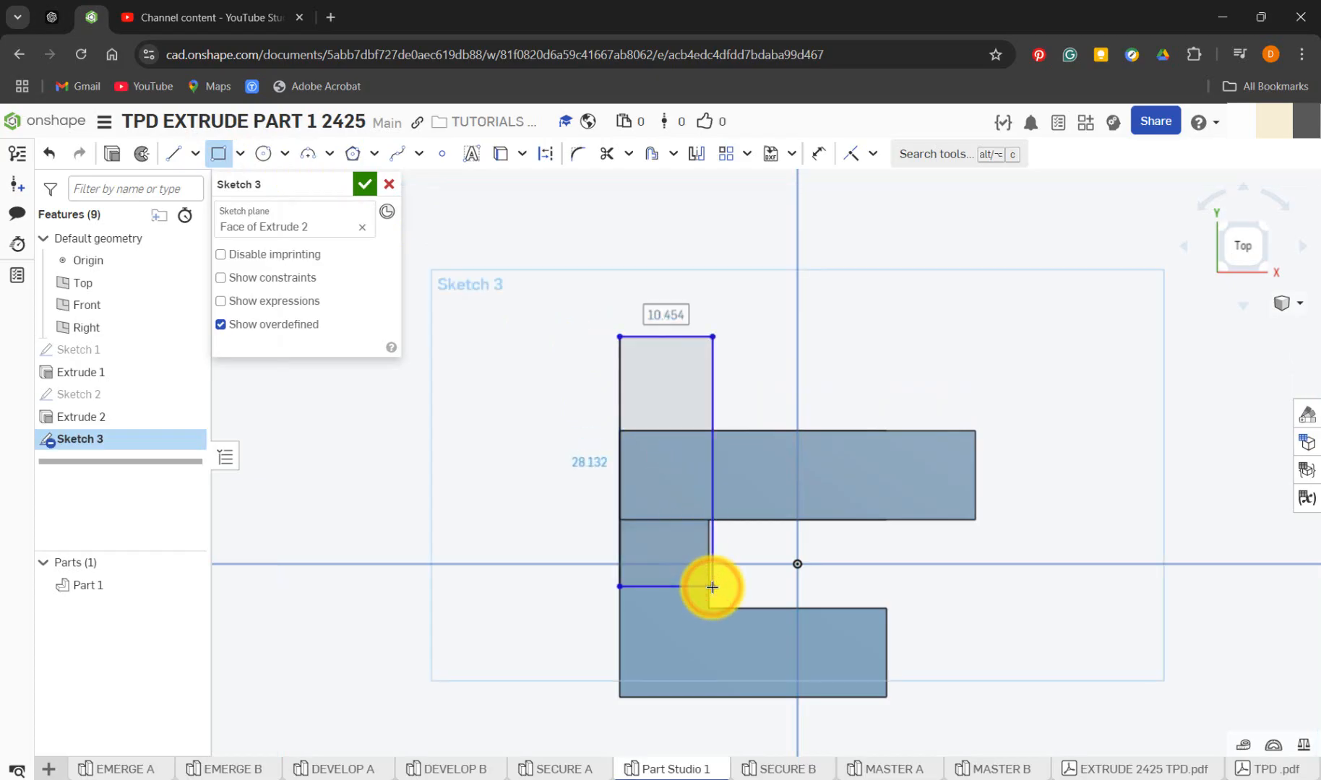
pyautogui.press('Return')
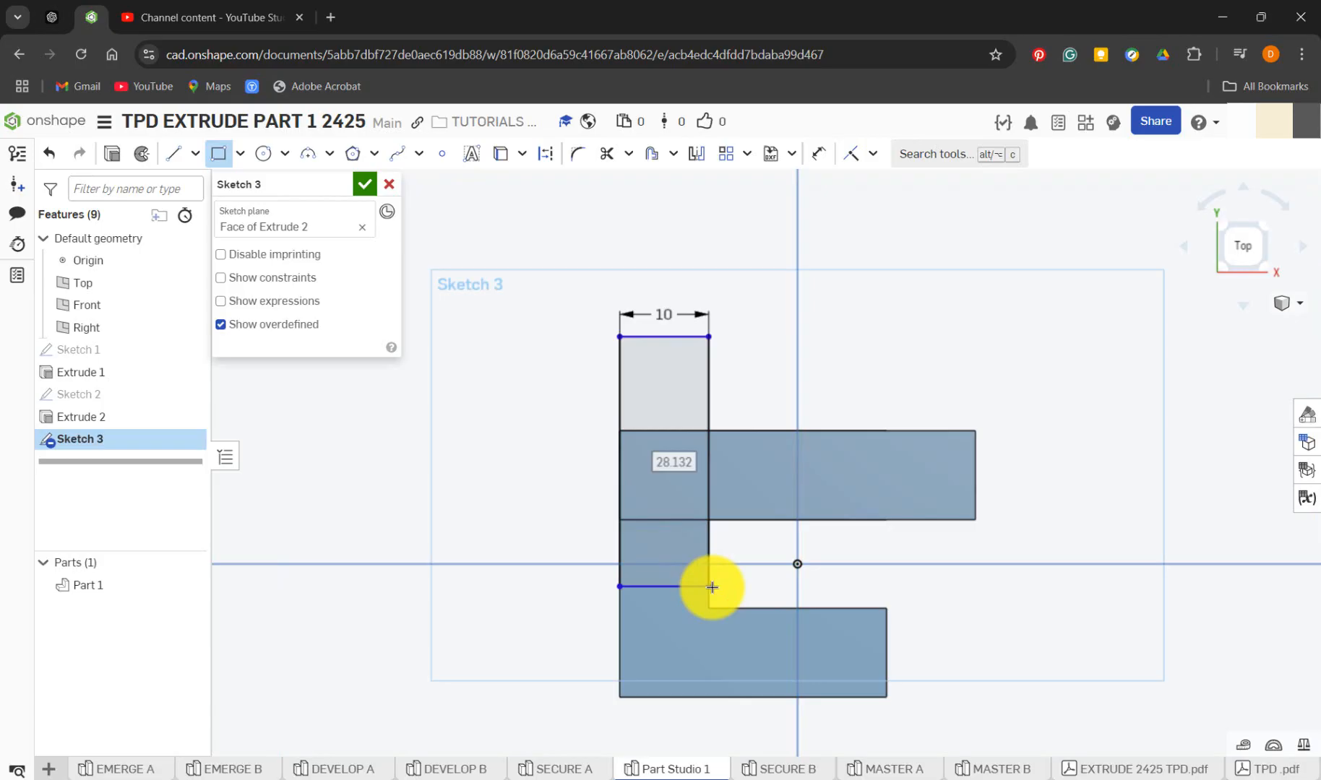
# Dimension the rectangle's back edge 10 mm behind the back edge of Extrude 2's top face
pyautogui.press('d')
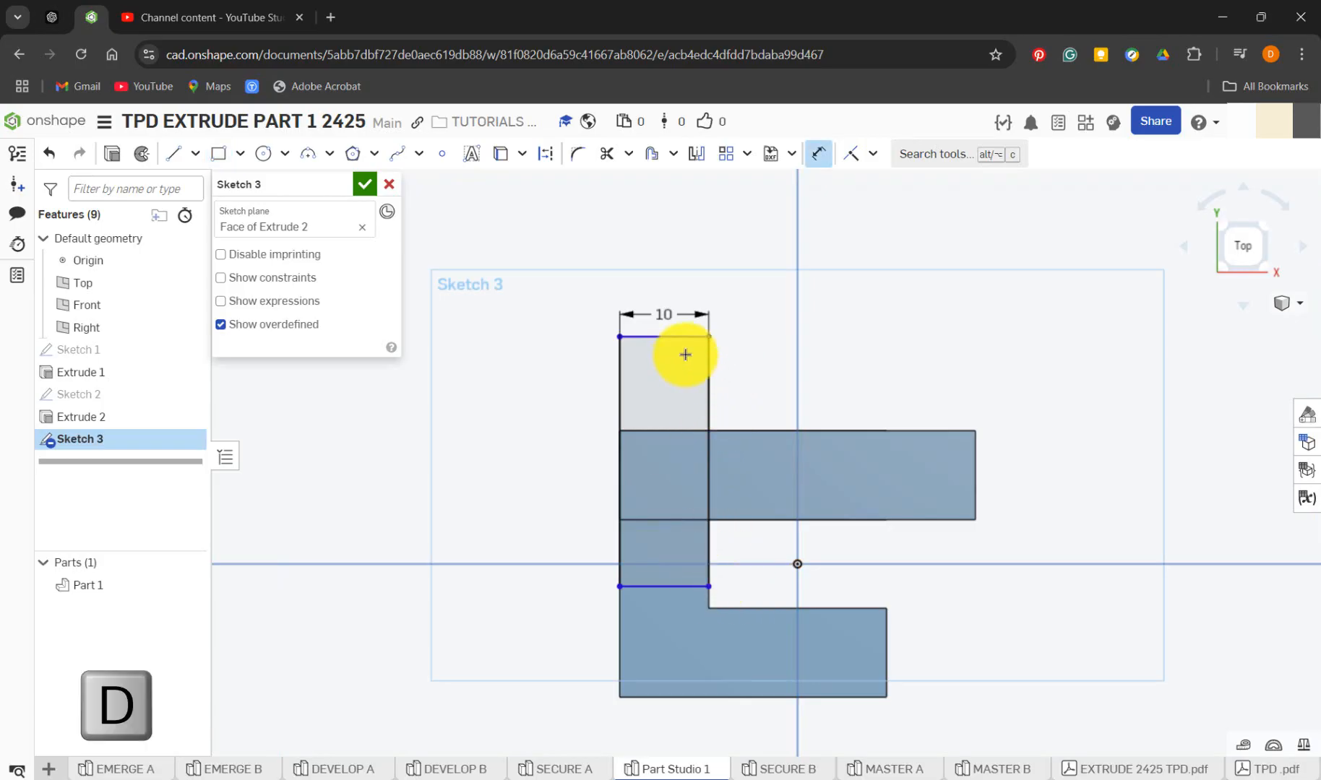
pyautogui.click(685, 337)
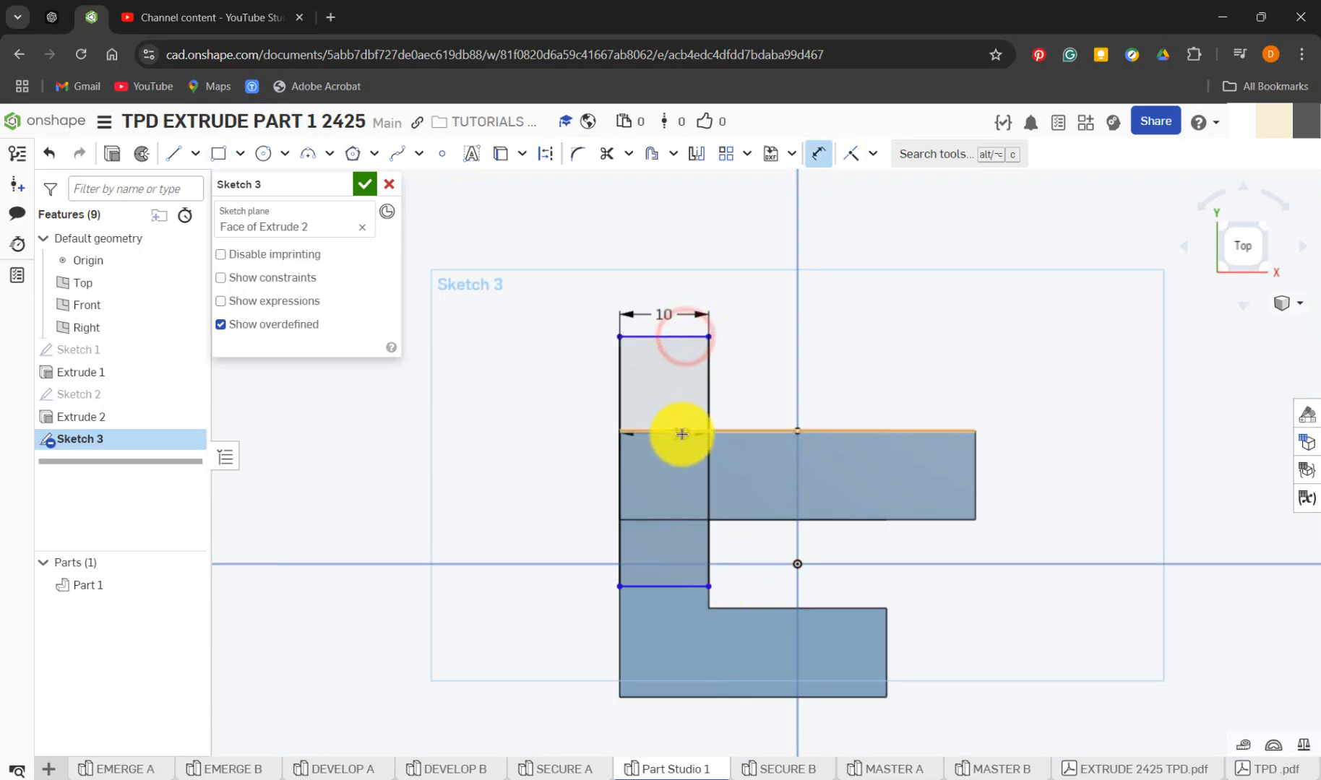
pyautogui.click(680, 431)
pyautogui.click(755, 378)
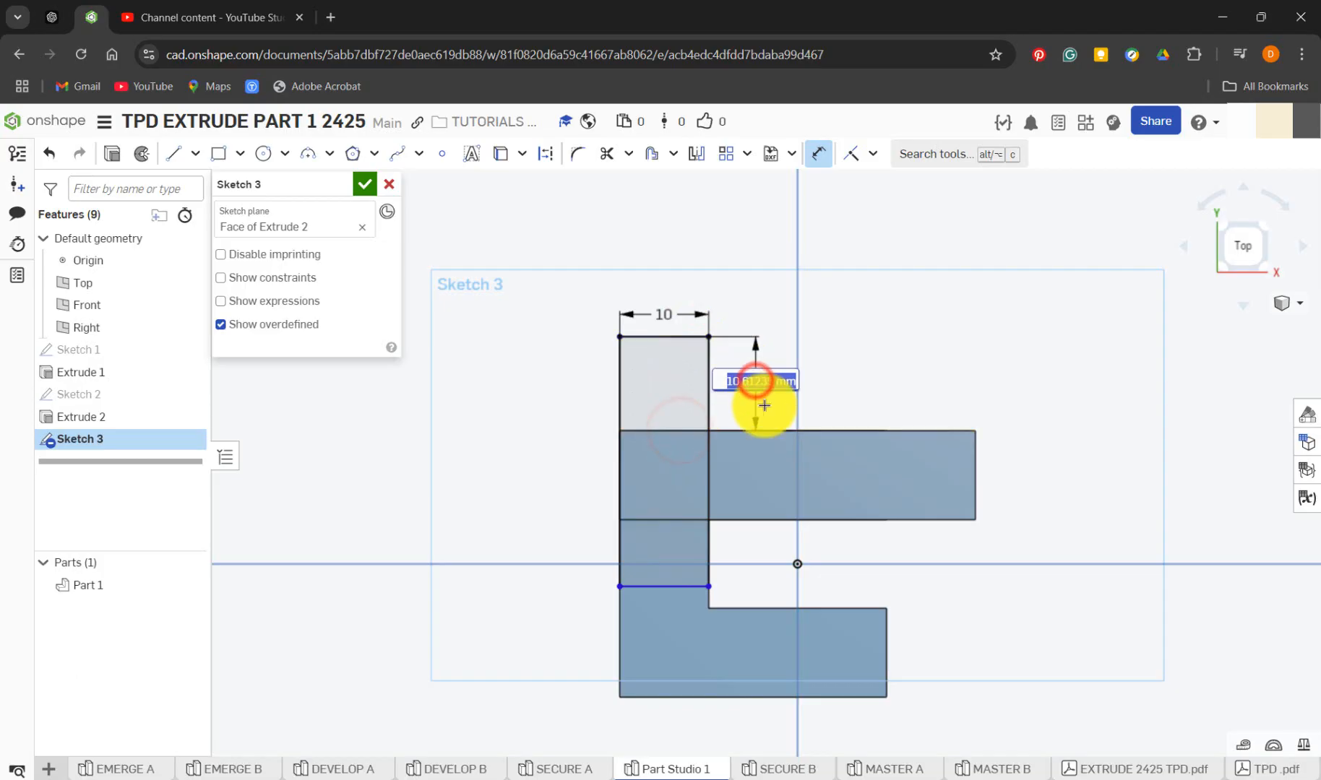
pyautogui.write('10')
pyautogui.press('Return')
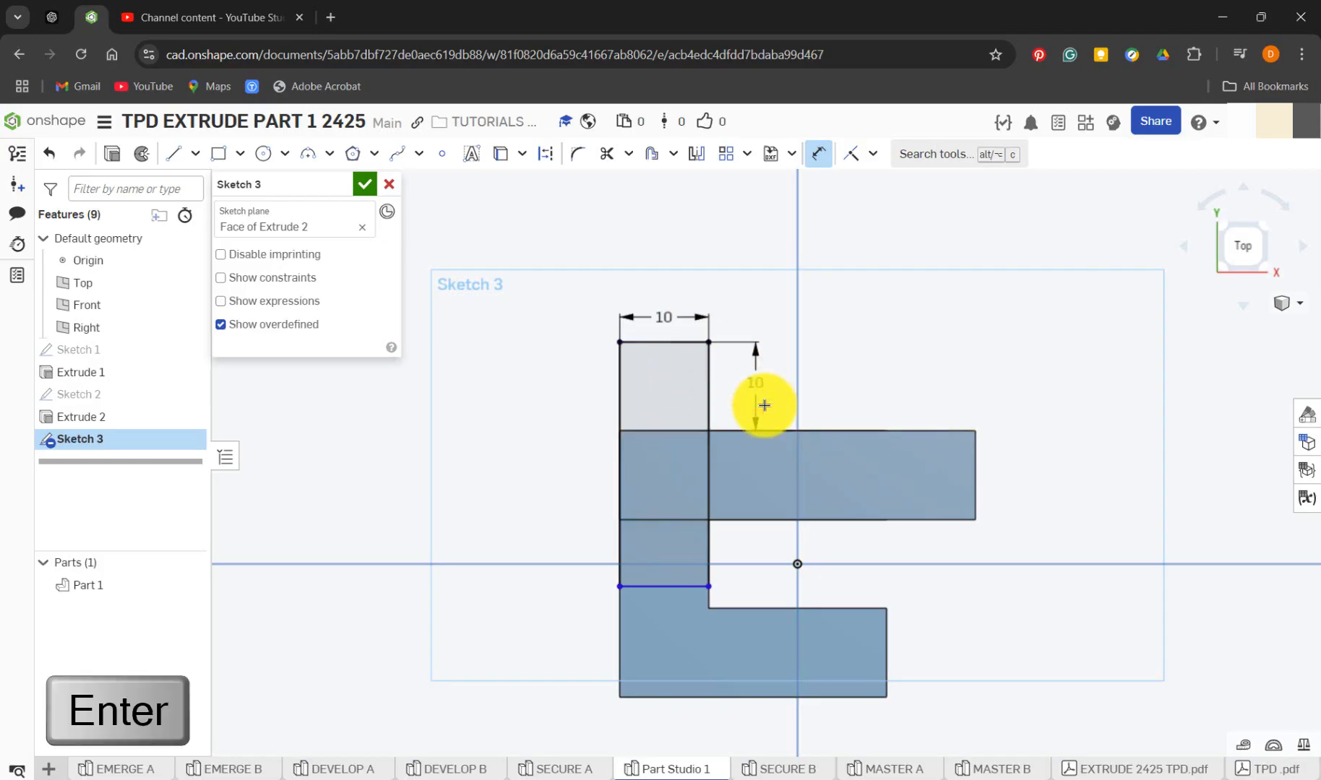
# Dimension the overall length of the Sketch 3 rectangle between its front and back edges as 30 mm
pyautogui.click(669, 587)
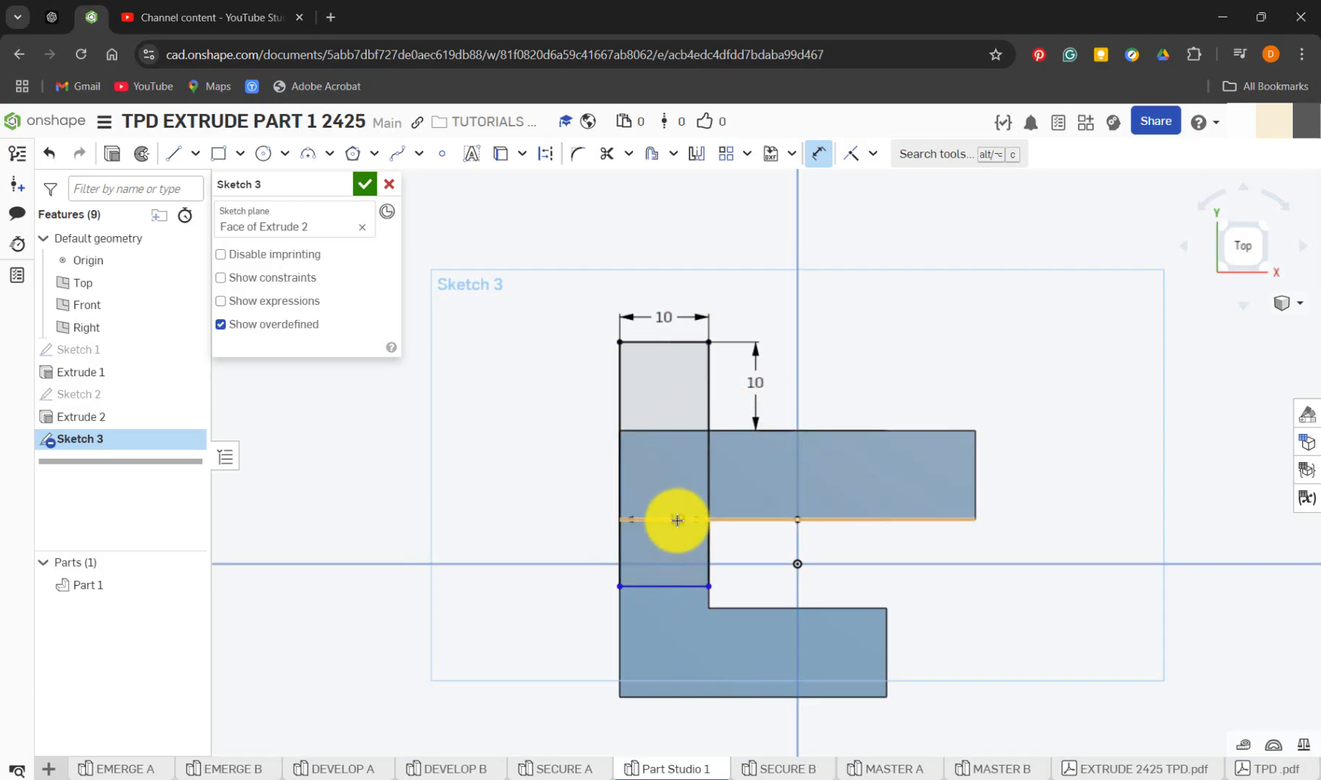
pyautogui.click(654, 342)
pyautogui.click(582, 416)
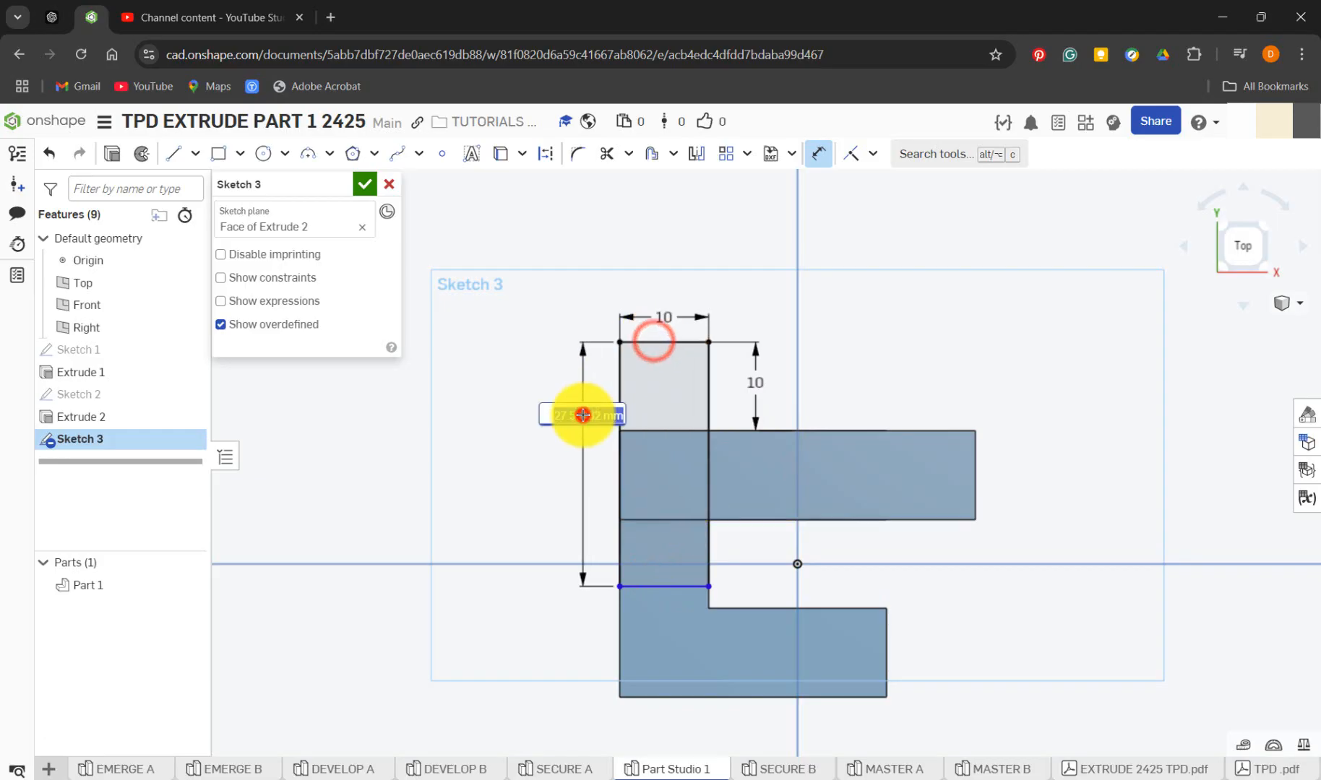
pyautogui.write('30')
pyautogui.press('Return')
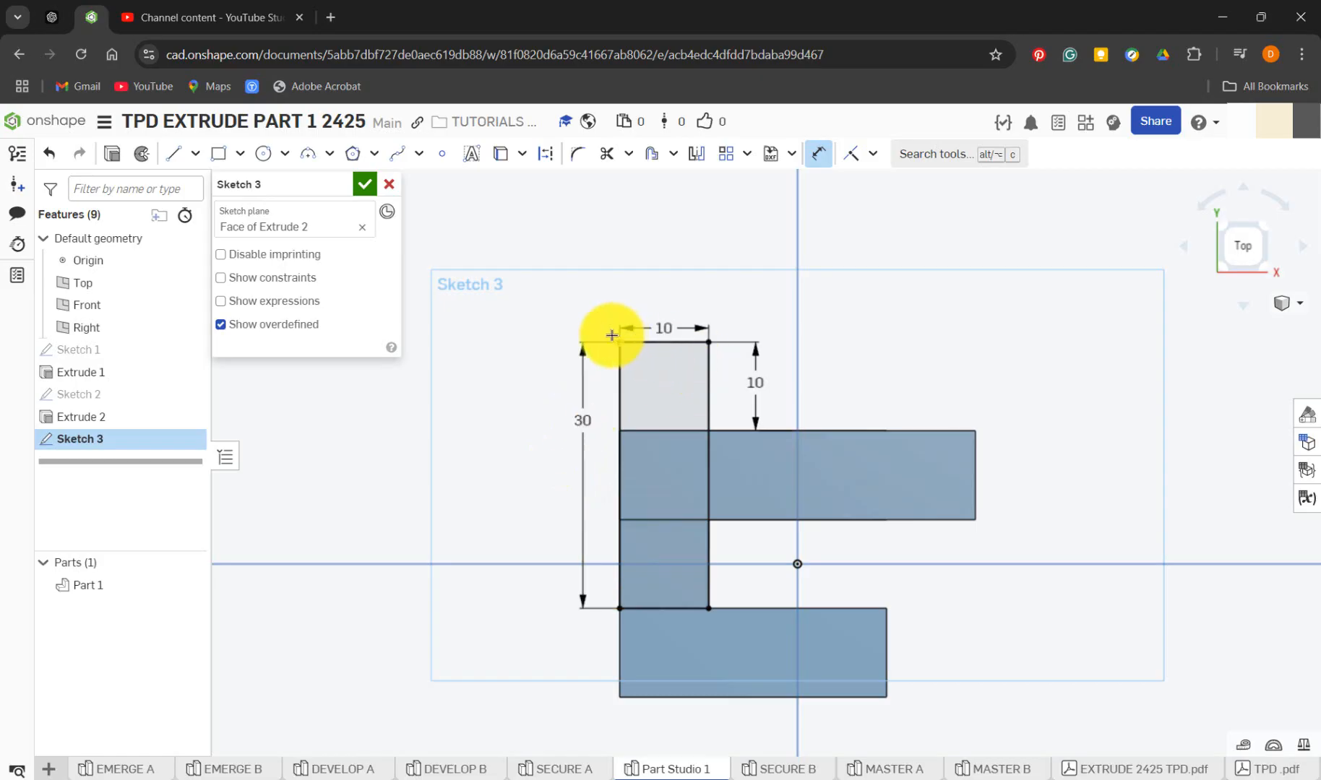
pyautogui.press('Escape')
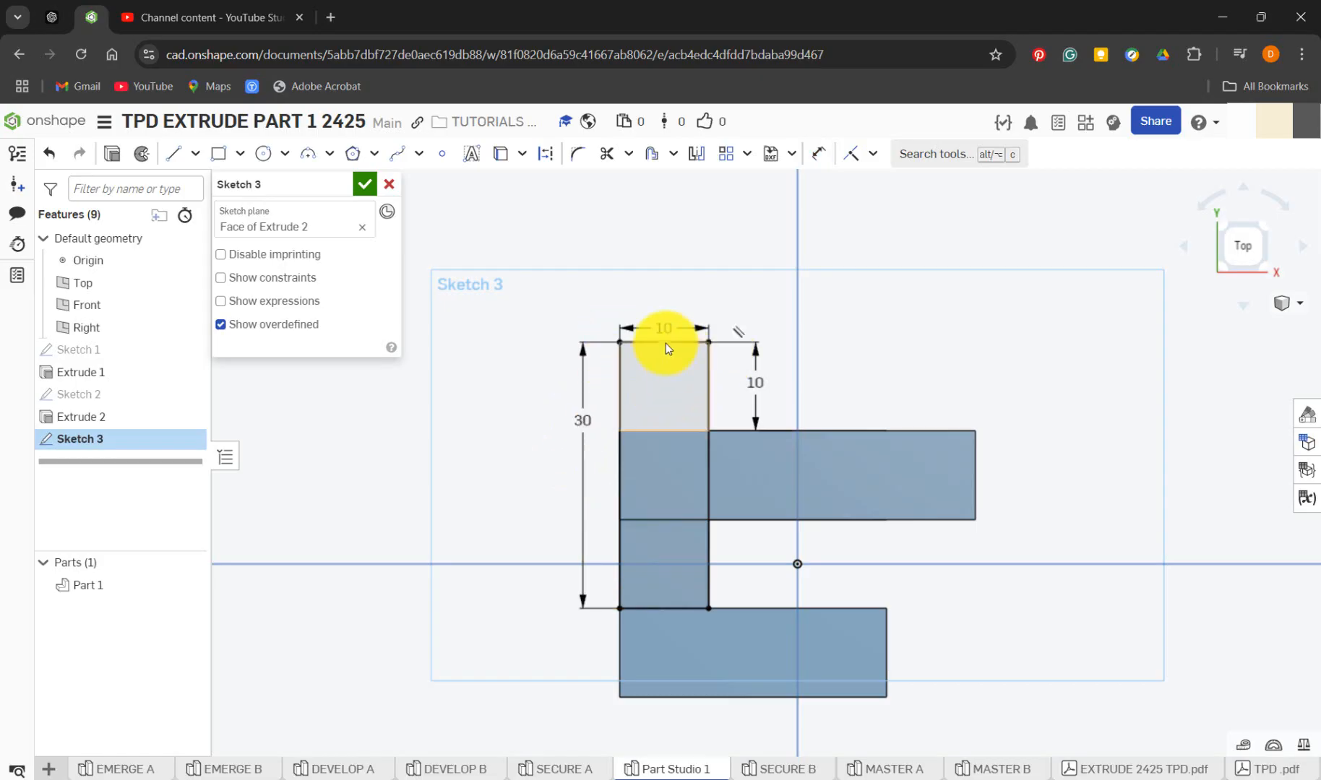
# Try a 12 mm width on the Sketch 3 rectangle and restore it to 10 mm
pyautogui.write('12')
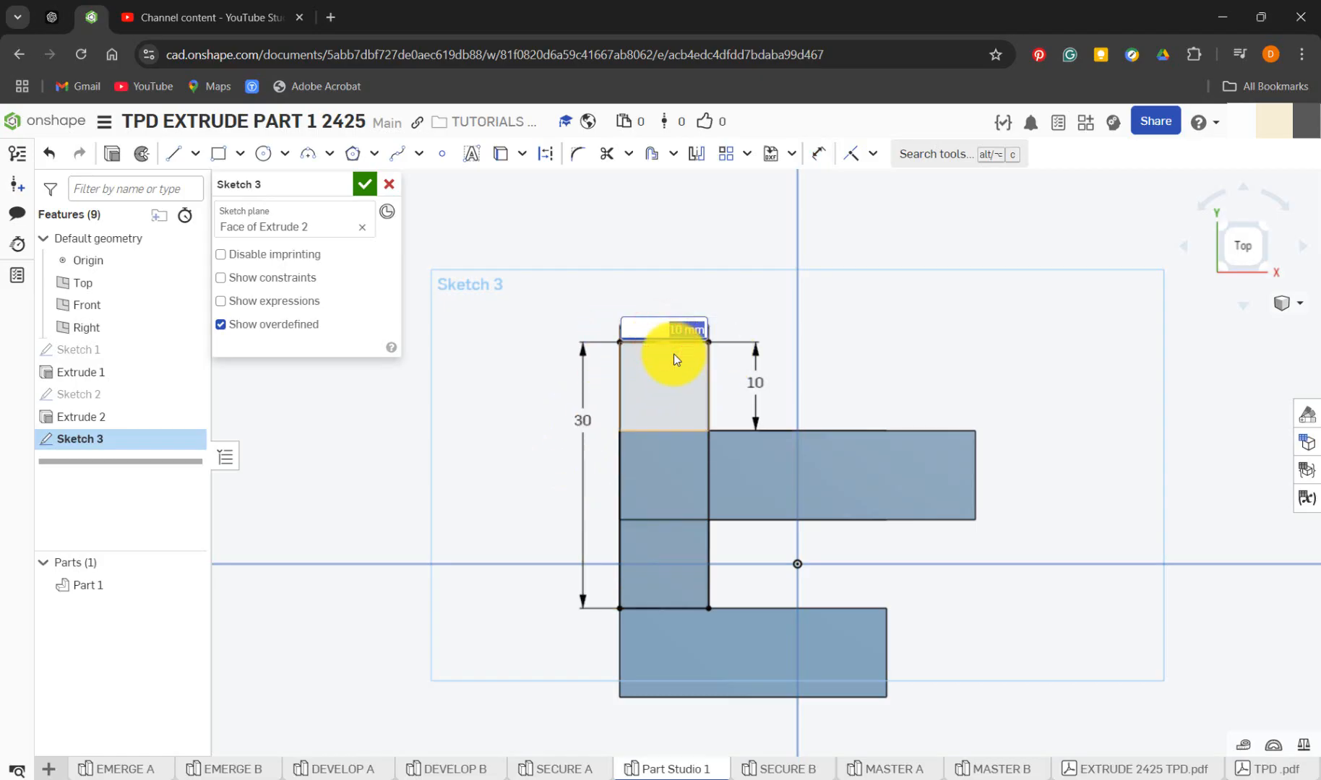
pyautogui.press('Return')
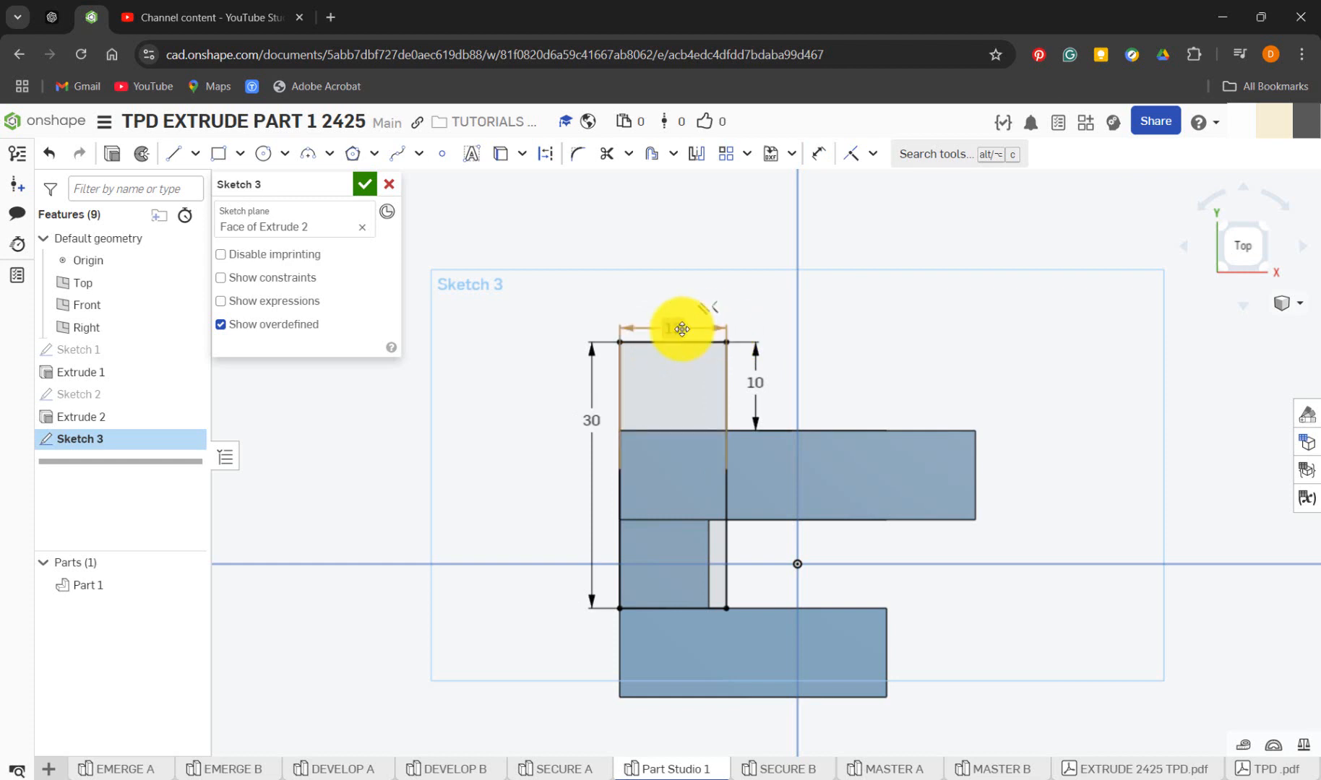
pyautogui.doubleClick(678, 331)
pyautogui.write('10')
pyautogui.press('Return')
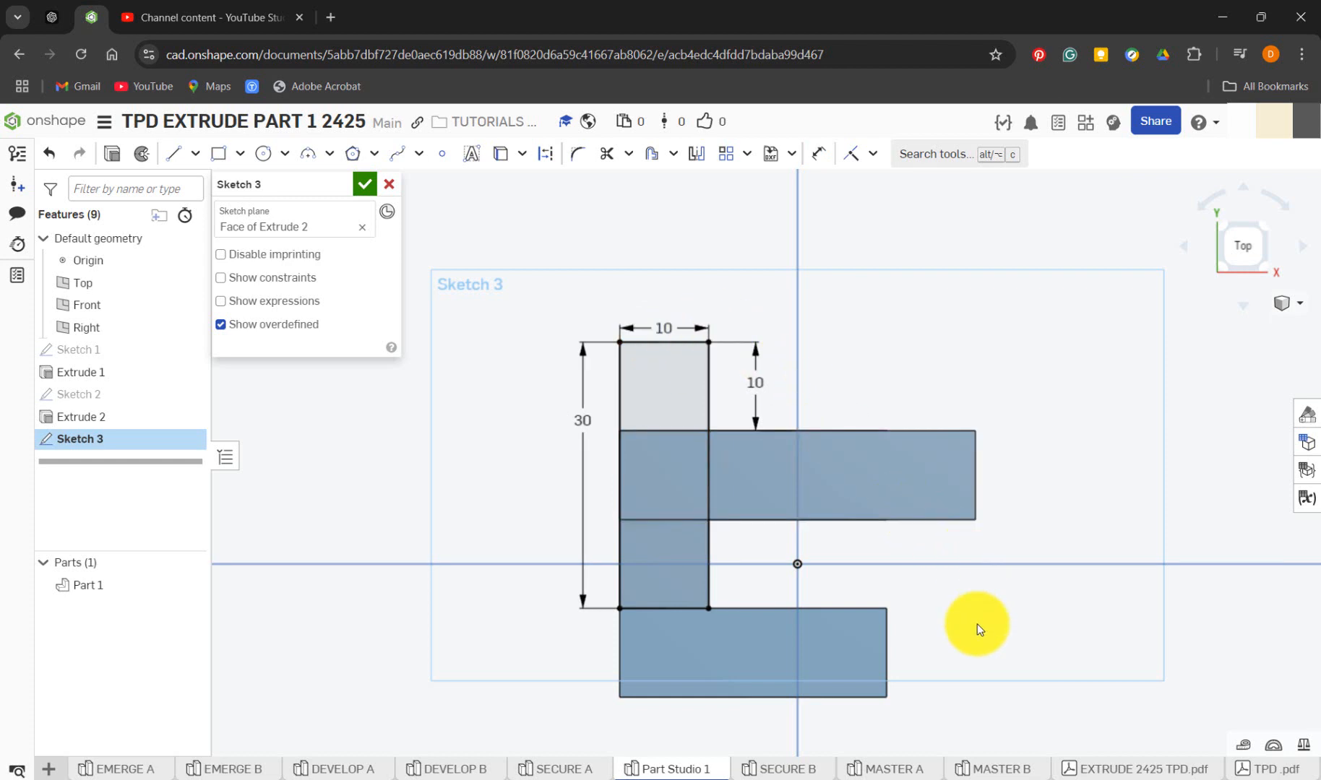
# Extrude the Sketch 3 rectangle downward by a blind depth of 10 mm, adding it to Part 1
pyautogui.moveTo(977, 624)
pyautogui.mouseDown(button='right')
pyautogui.moveTo(973, 591)
pyautogui.moveTo(899, 531)
pyautogui.moveTo(936, 583)
pyautogui.mouseUp(button='right')
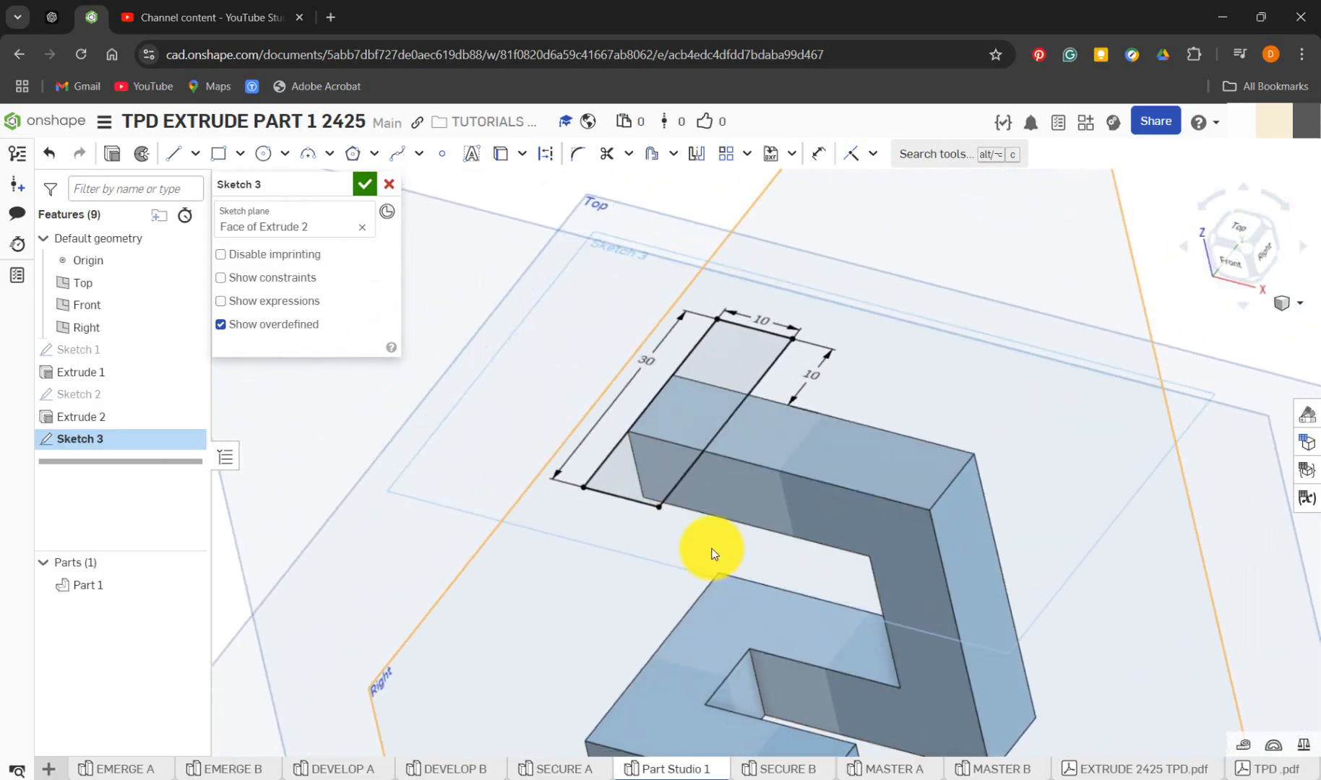
pyautogui.hotkey('shift', 'e')
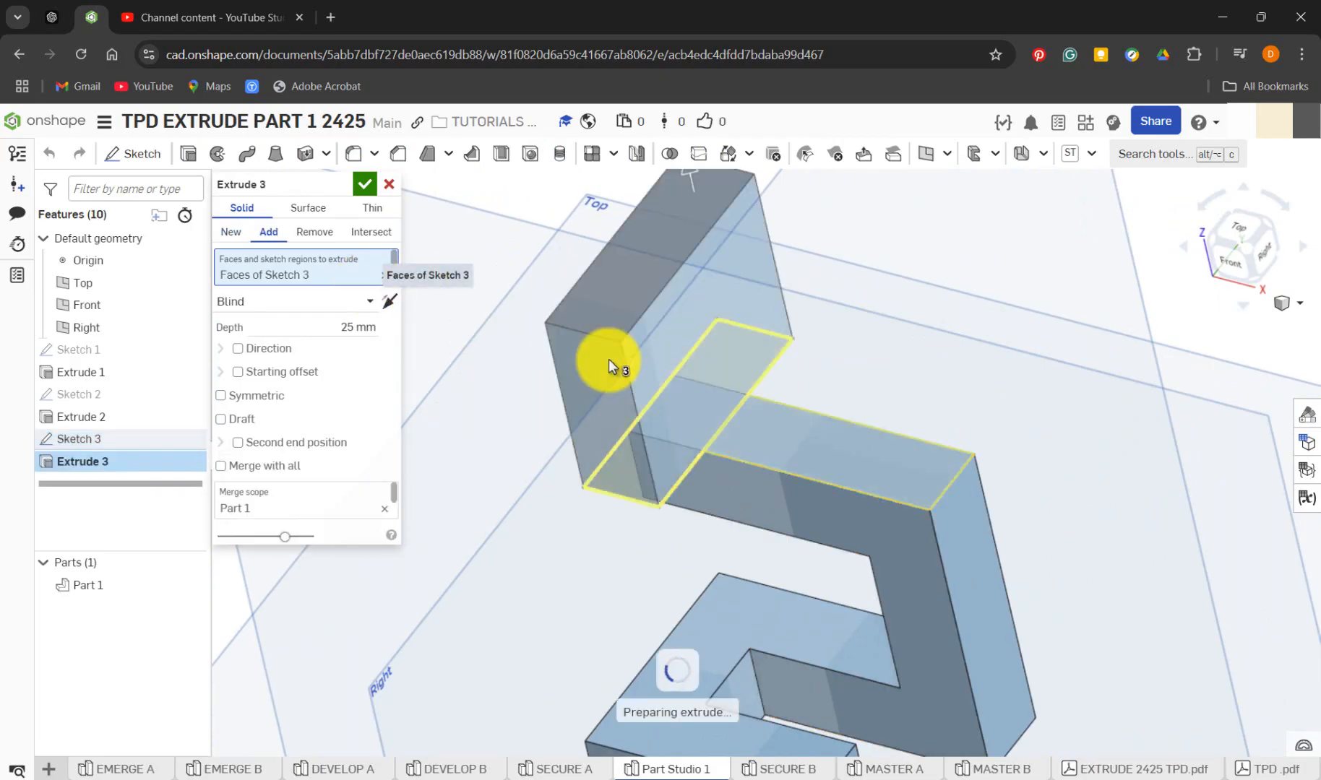
pyautogui.click(396, 303)
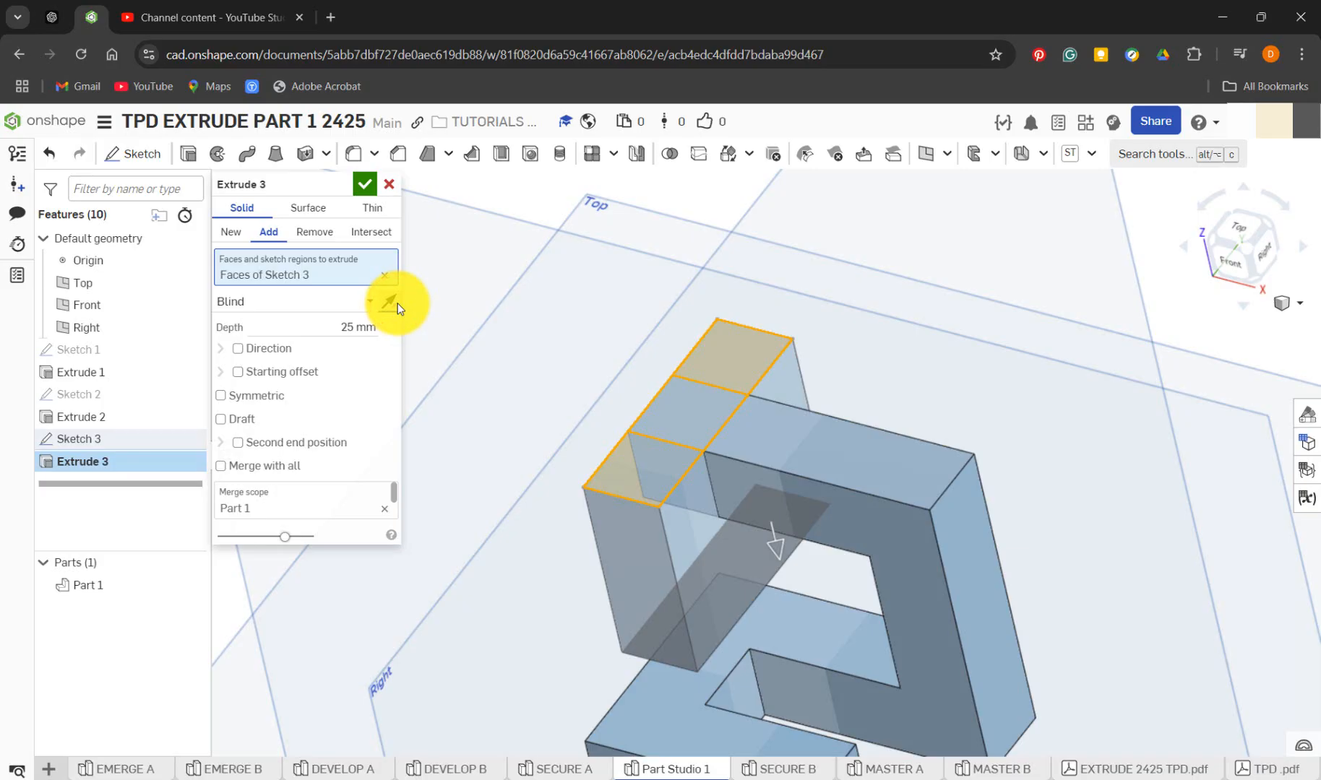
pyautogui.click(337, 324)
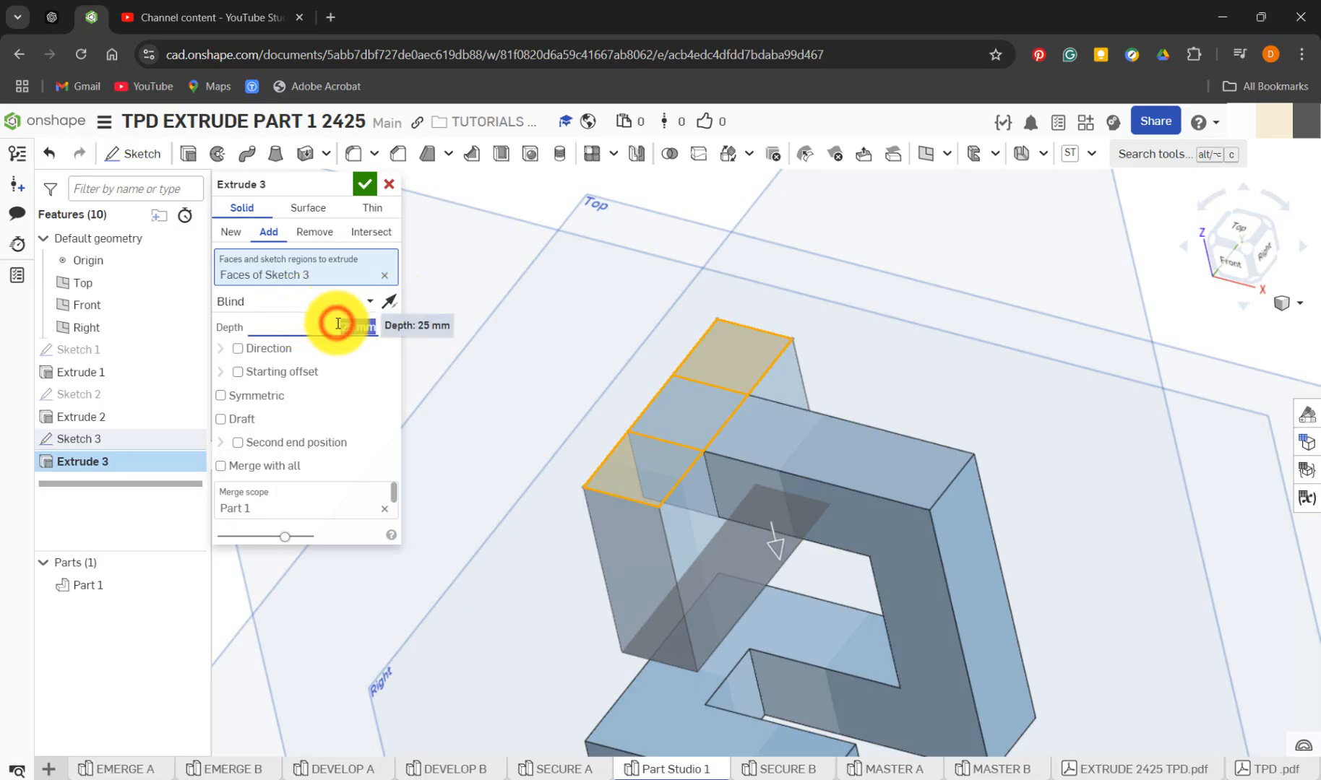
pyautogui.write('10')
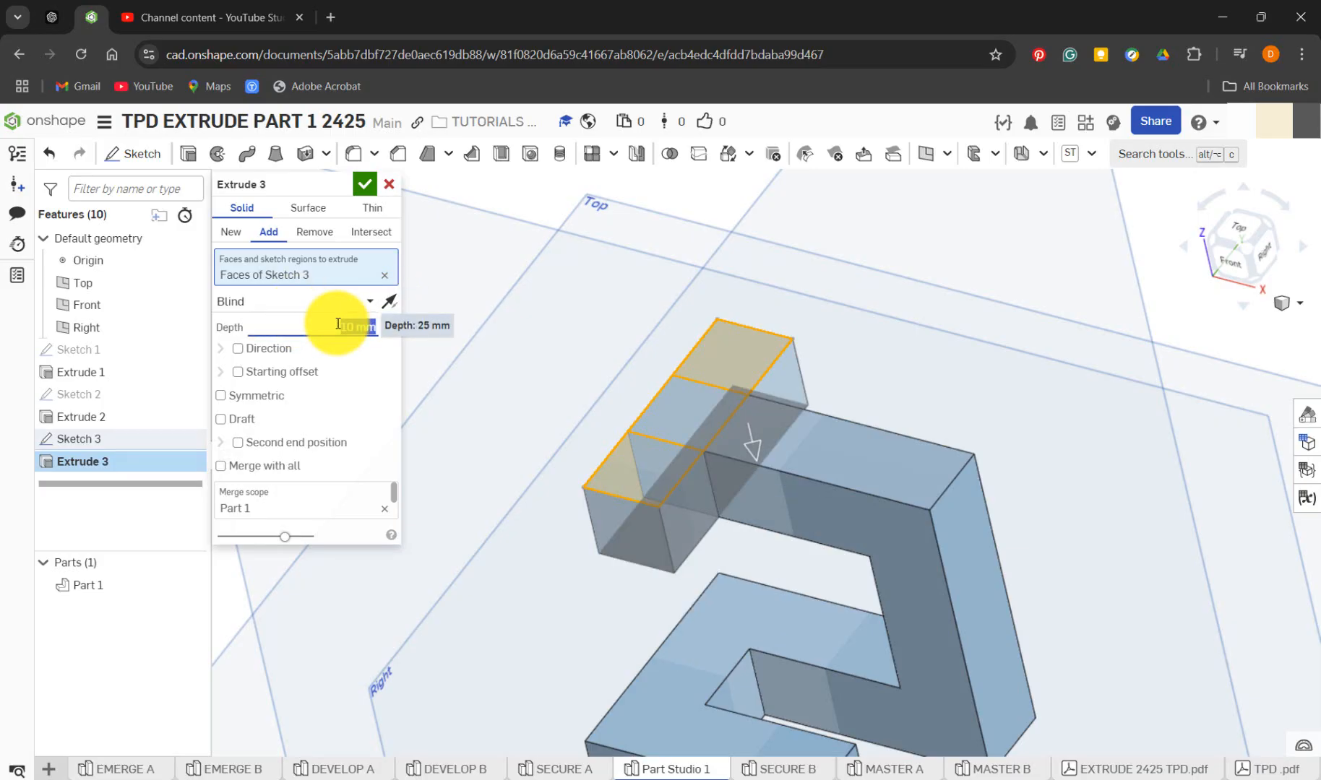
# Set the extrude's end type to Up to face, ending at the underside of Extrude 2's upper arm
pyautogui.click(292, 305)
pyautogui.click(289, 373)
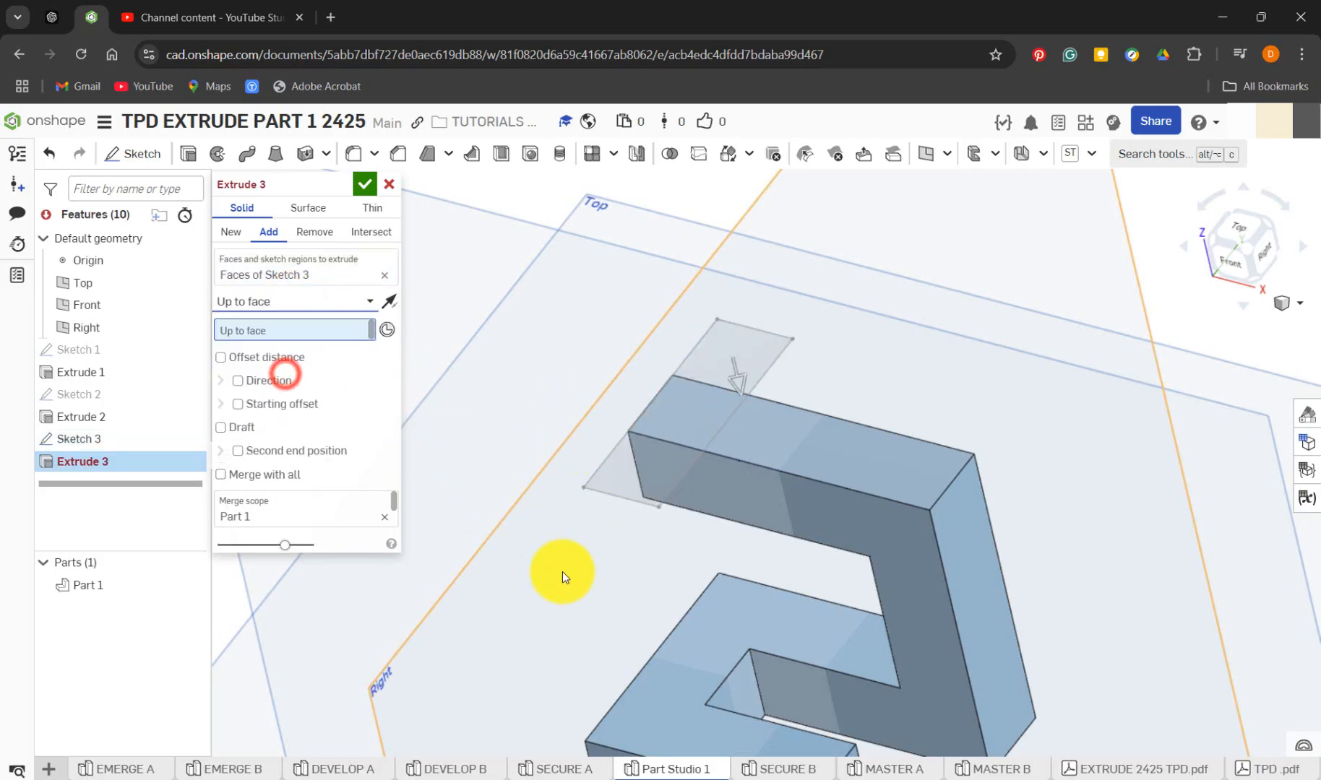
pyautogui.moveTo(562, 572); pyautogui.dragTo(591, 490, button='right')
pyautogui.click(658, 597)
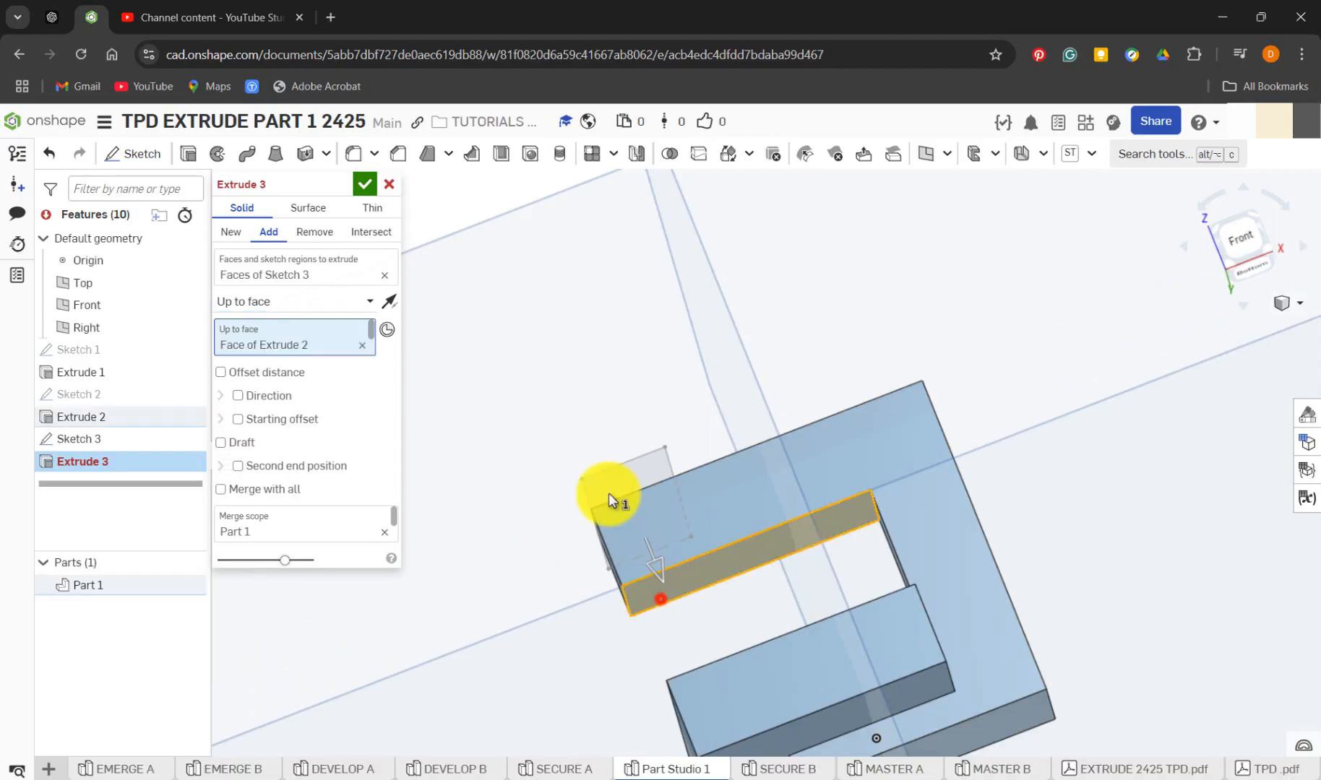
pyautogui.moveTo(591, 320); pyautogui.dragTo(383, 360, button='right')
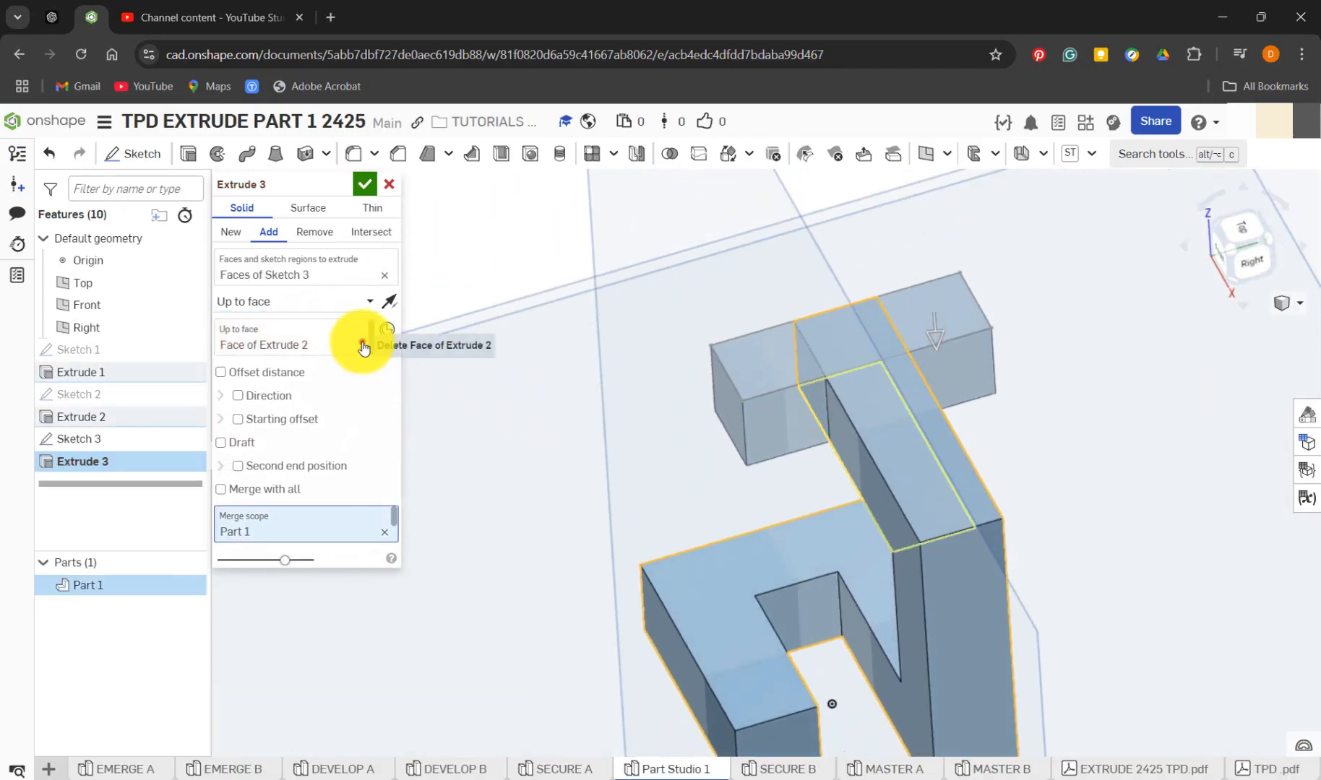
# Change the extrude's end type to Up to vertex, ending at a lower corner of Extrude 2's upper arm, and accept it
pyautogui.click(362, 345)
pyautogui.click(347, 311)
pyautogui.click(318, 418)
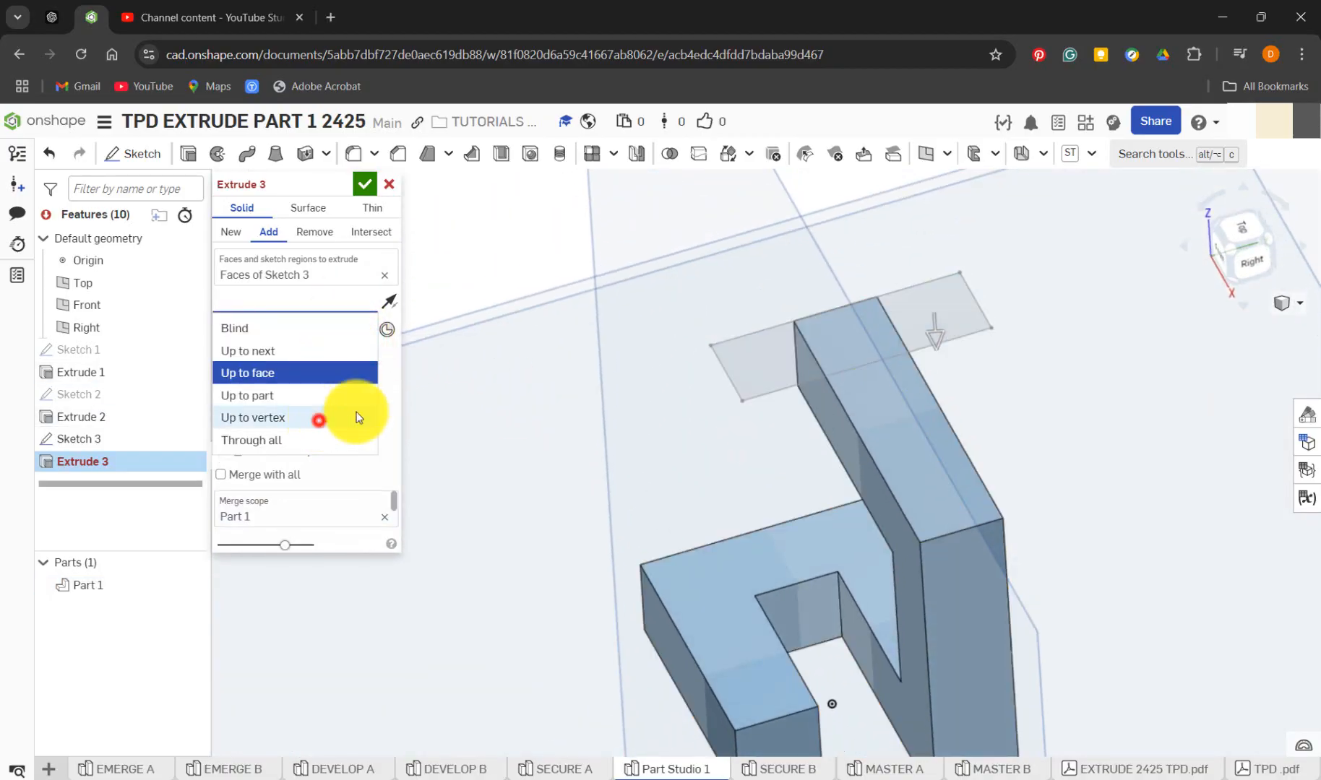
pyautogui.moveTo(711, 435); pyautogui.dragTo(750, 409, button='right')
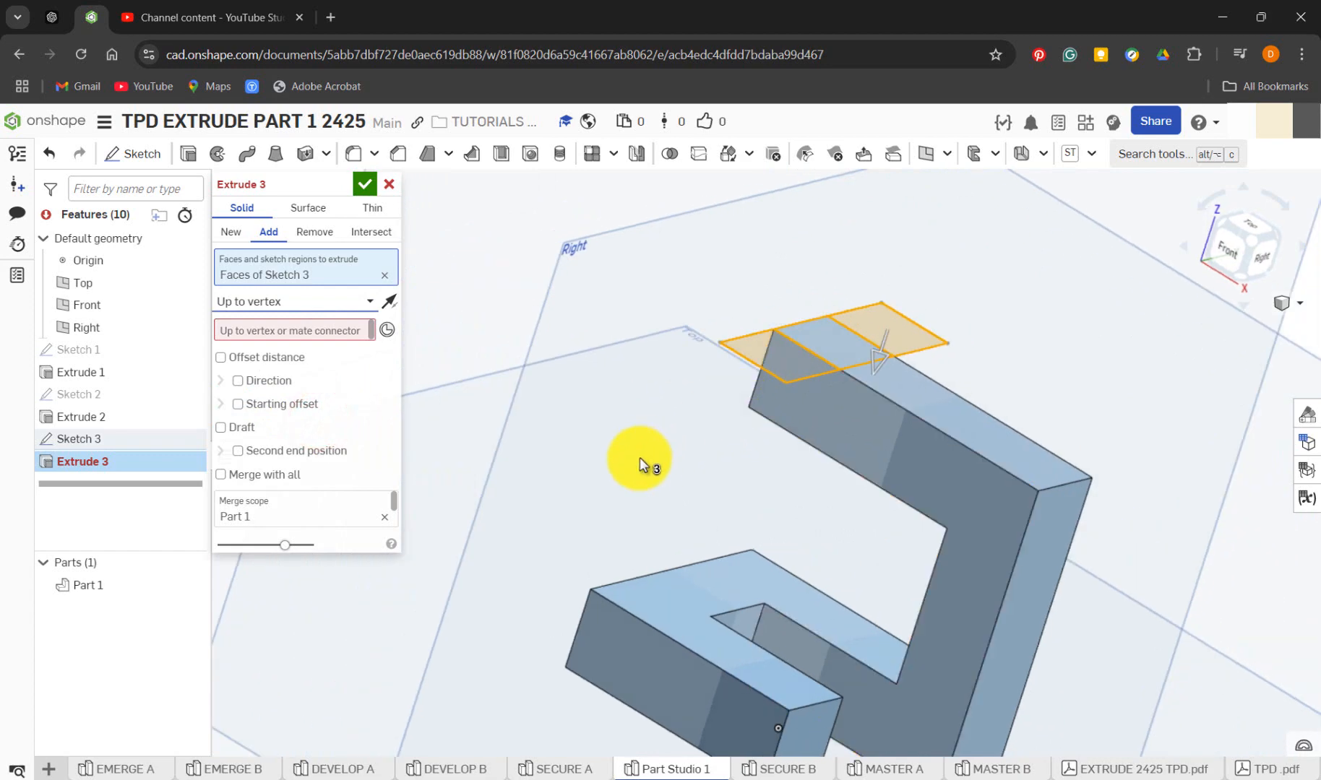
pyautogui.moveTo(640, 457); pyautogui.dragTo(723, 442, button='right')
pyautogui.click(343, 332)
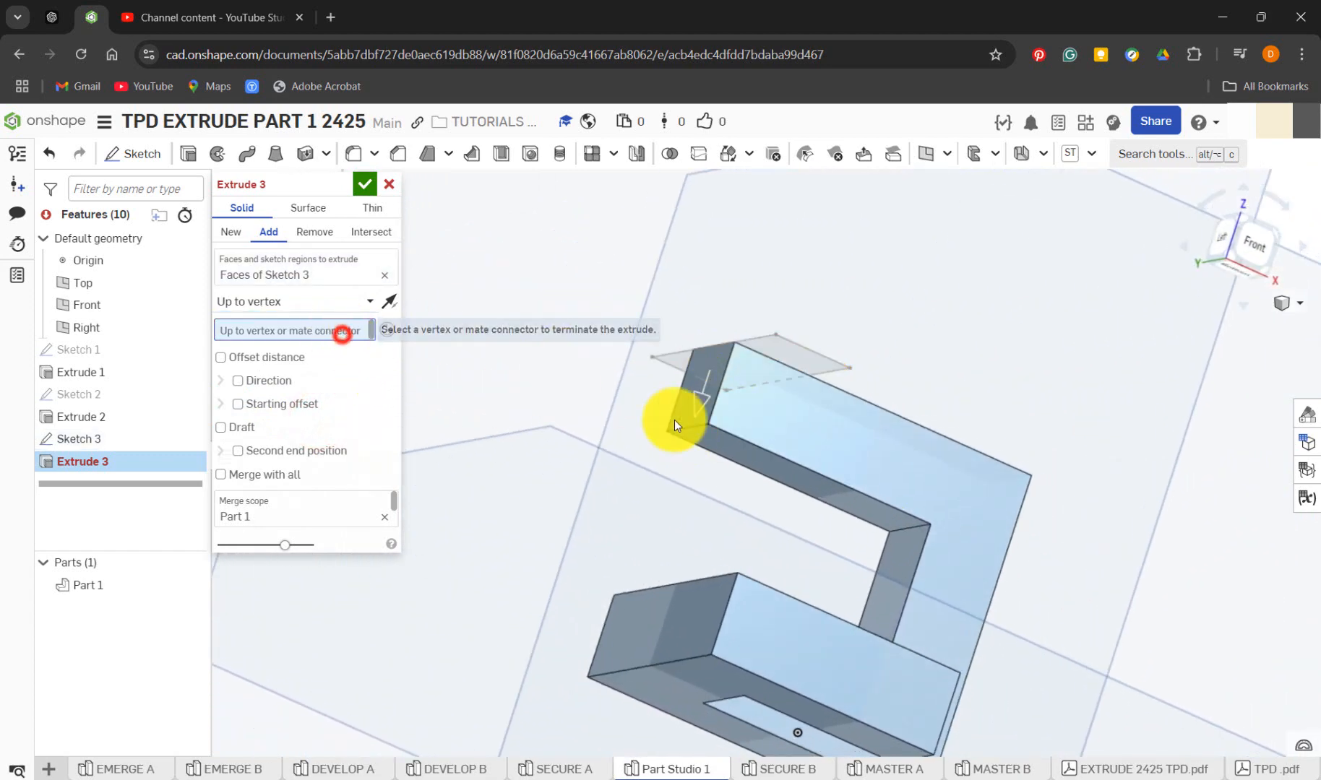
pyautogui.click(711, 426)
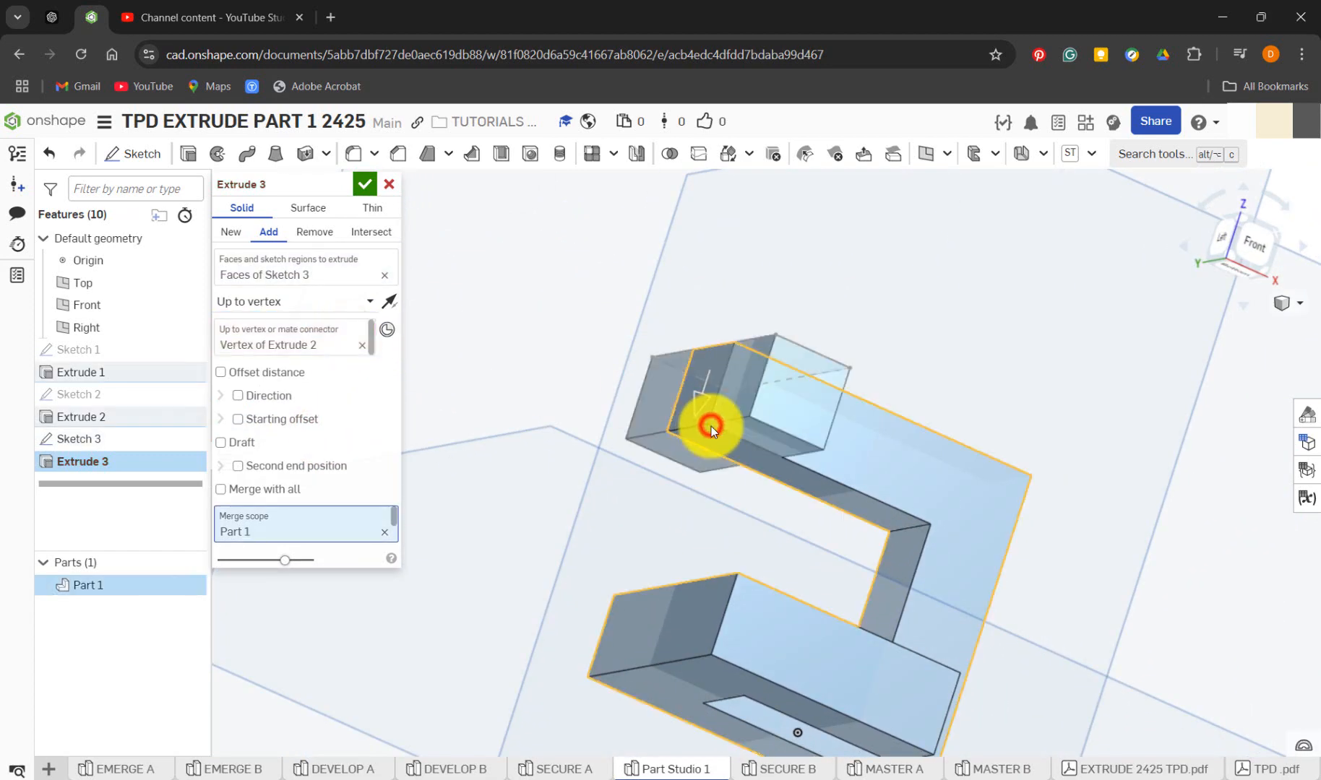
pyautogui.moveTo(829, 295); pyautogui.dragTo(774, 323, button='right')
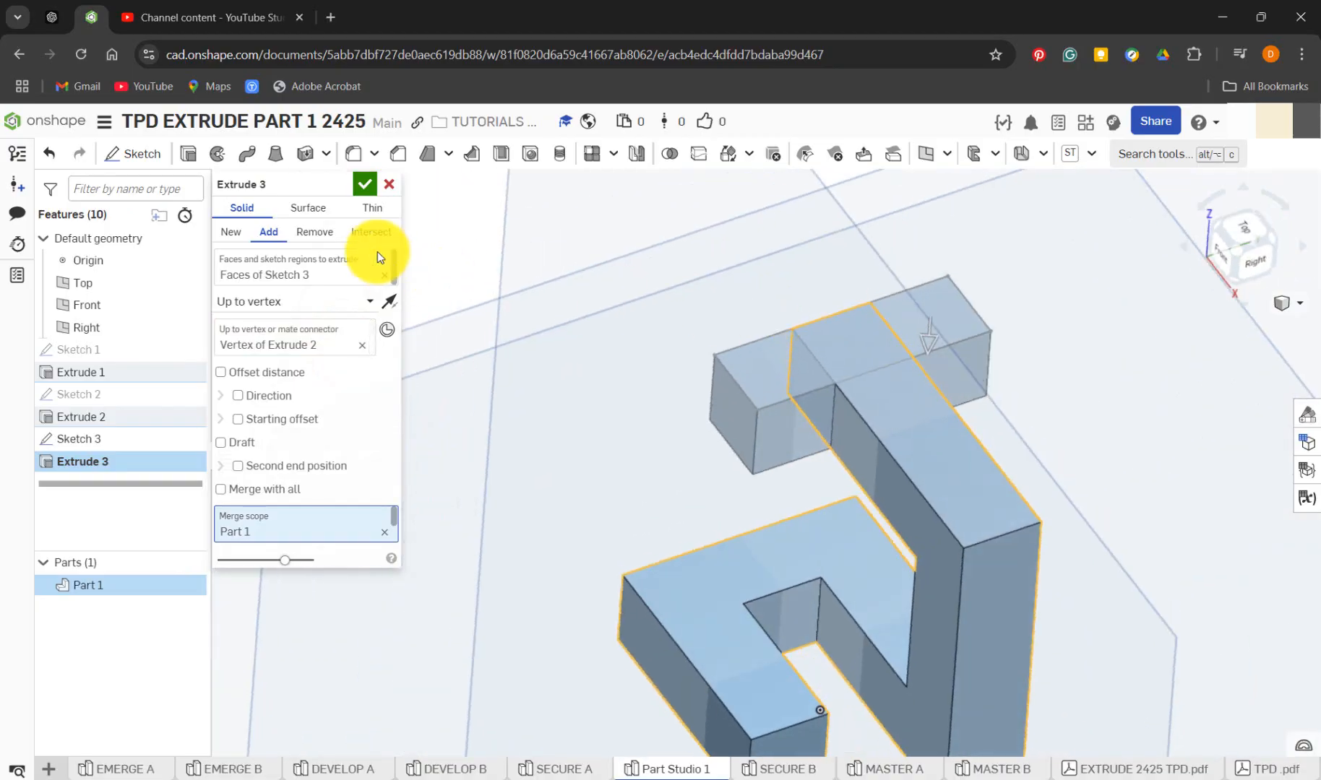
pyautogui.click(365, 185)
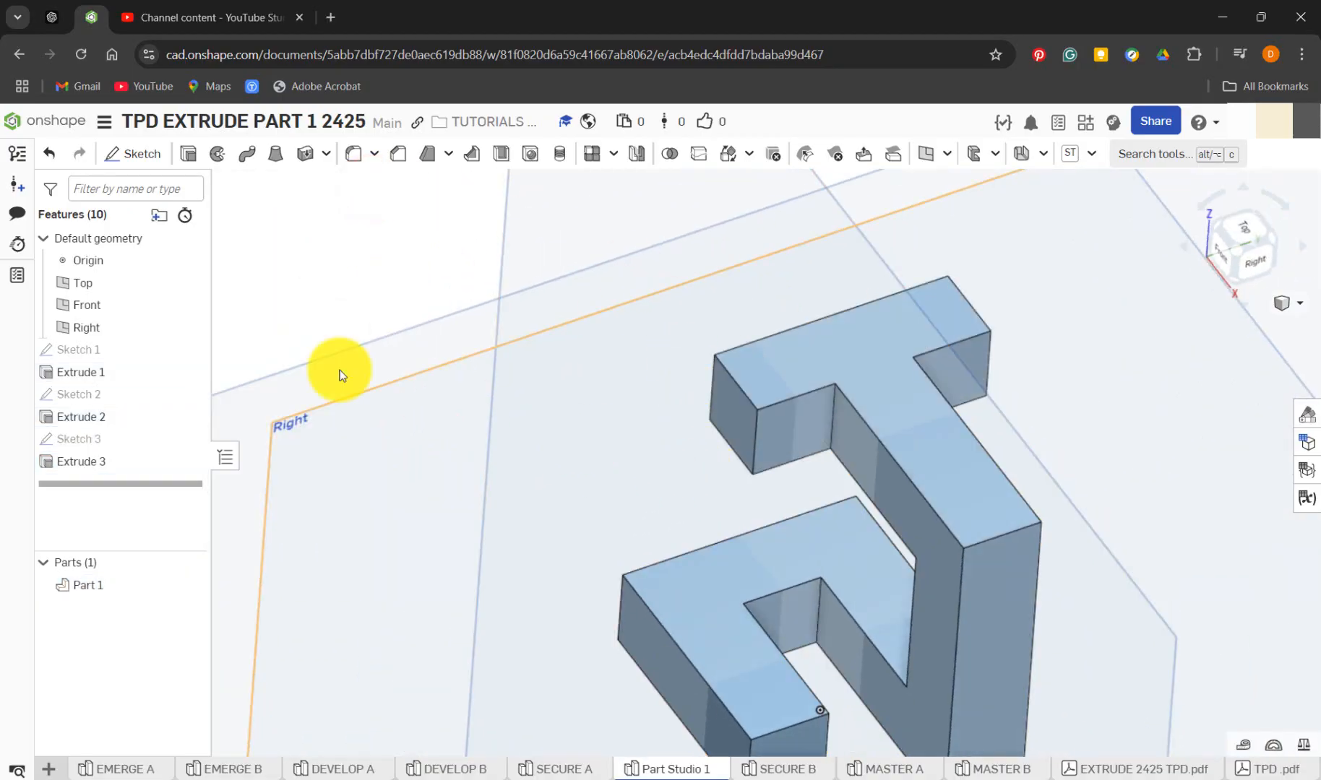
# Hide the origin and the Top, Front and Right planes, and show the whole part in isometric view
pyautogui.click(187, 261)
pyautogui.click(186, 282)
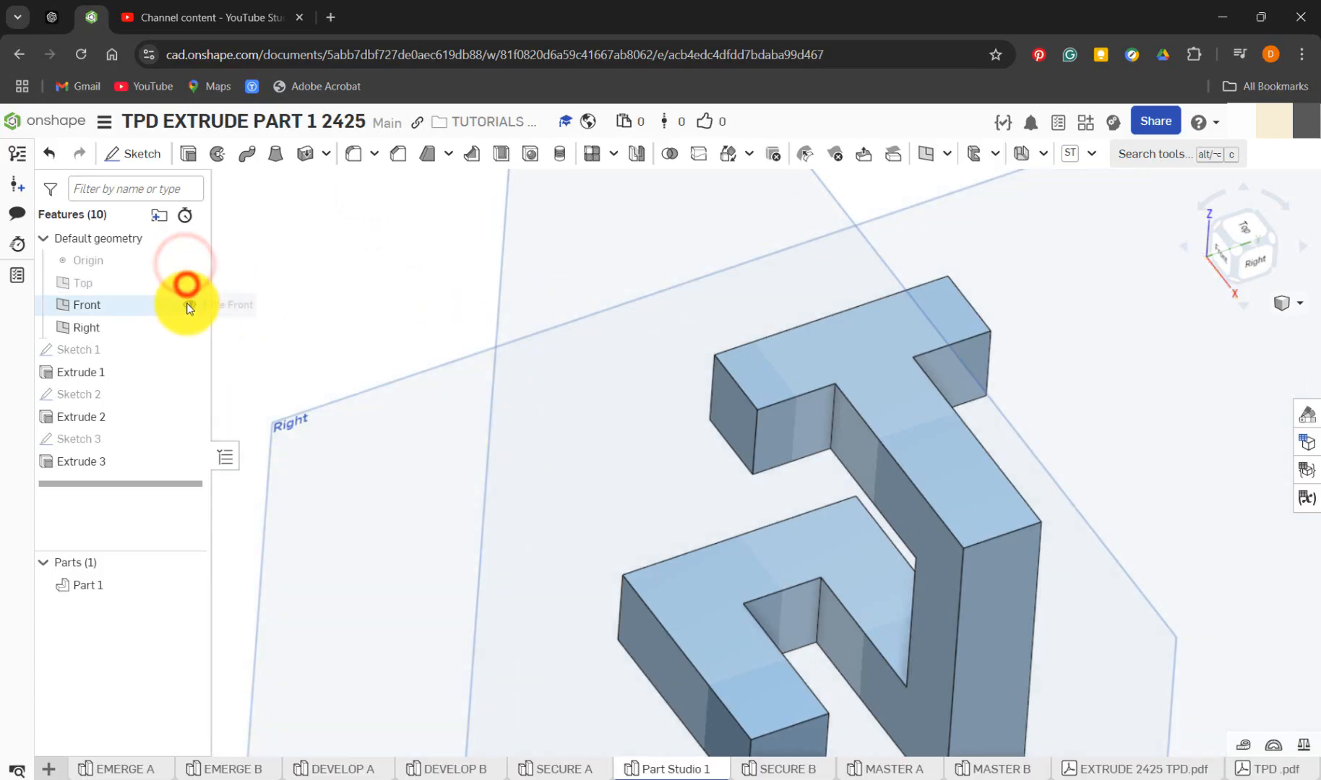
pyautogui.click(186, 305)
pyautogui.click(188, 328)
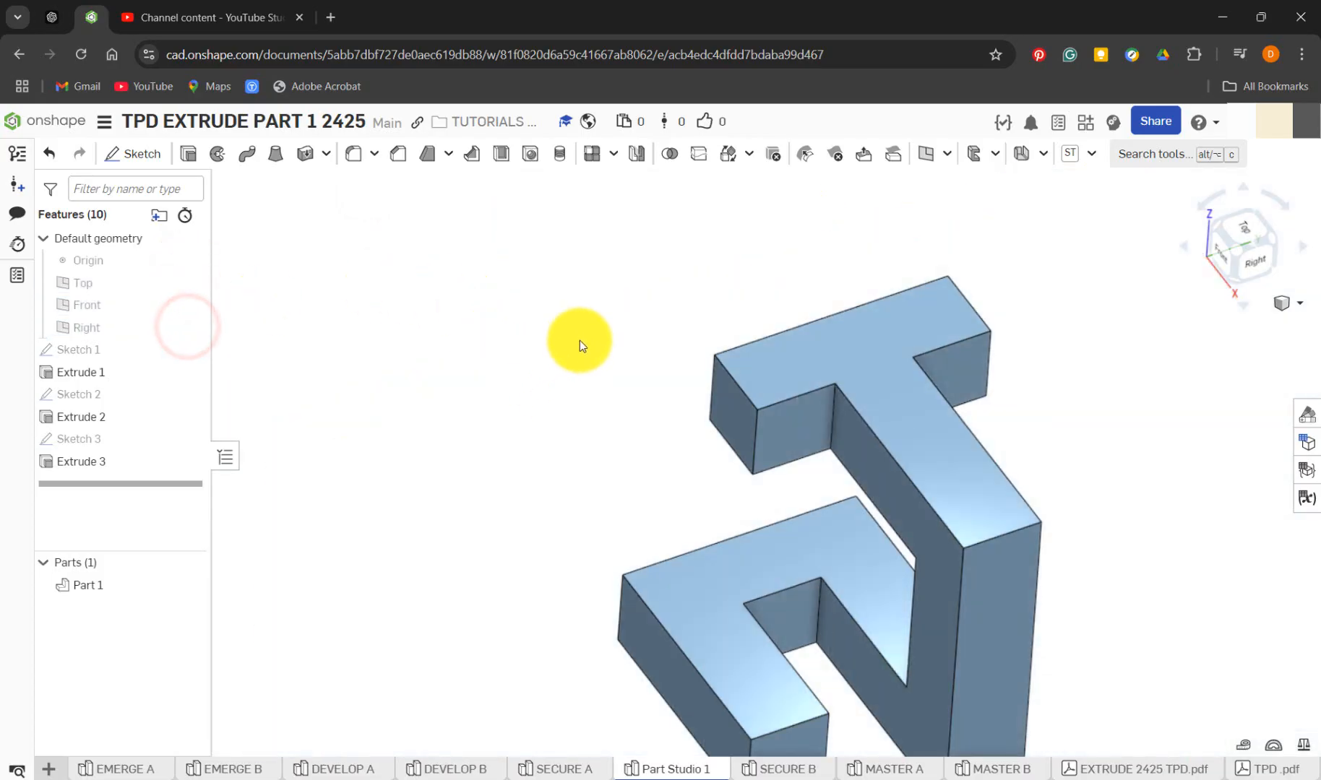
pyautogui.press('f')
pyautogui.click(1299, 303)
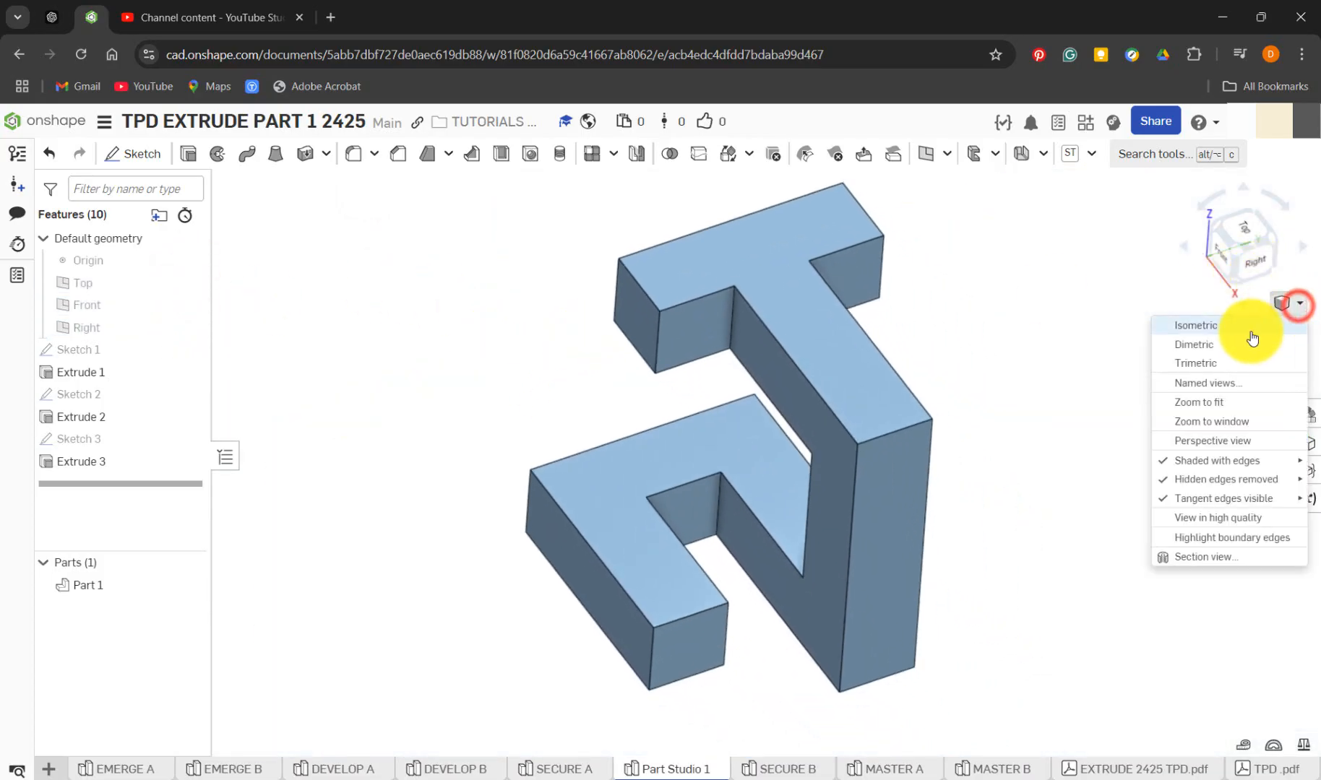
pyautogui.click(1251, 330)
pyautogui.click(1298, 307)
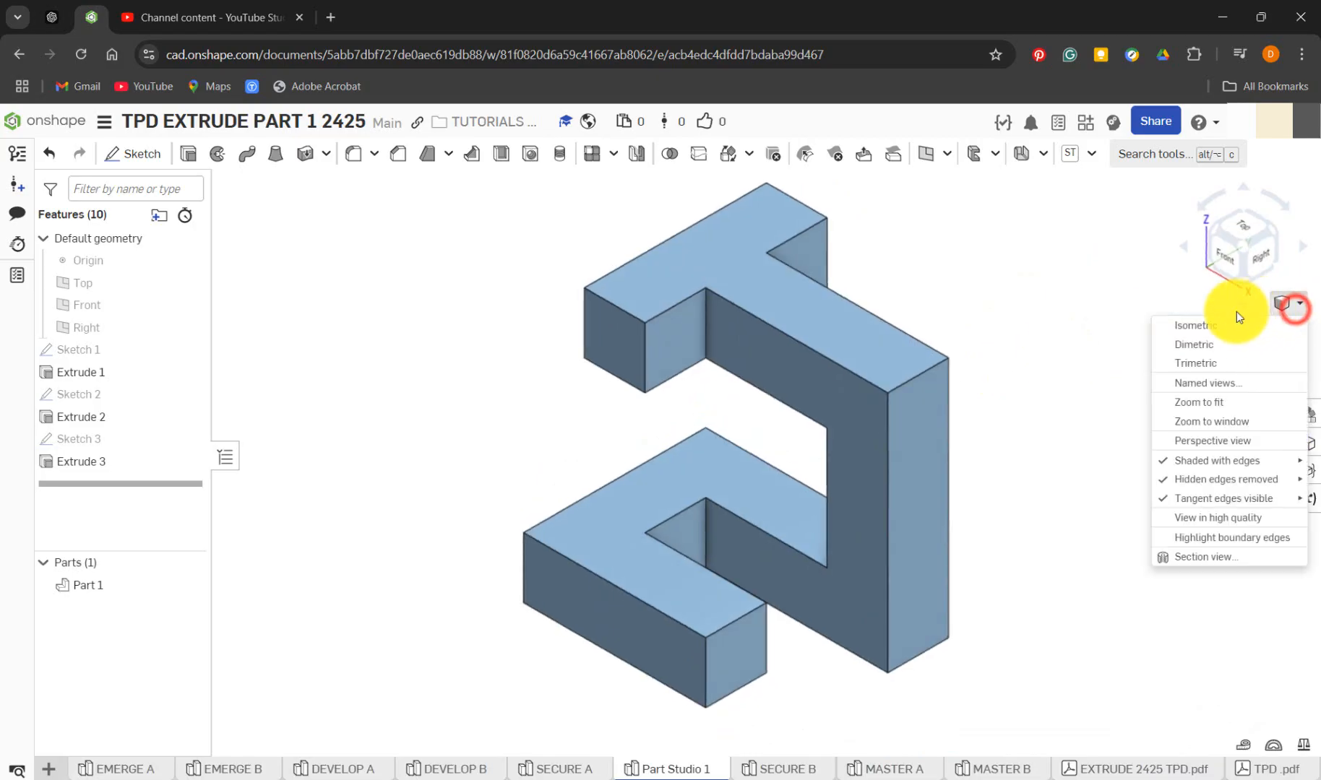
pyautogui.click(1231, 322)
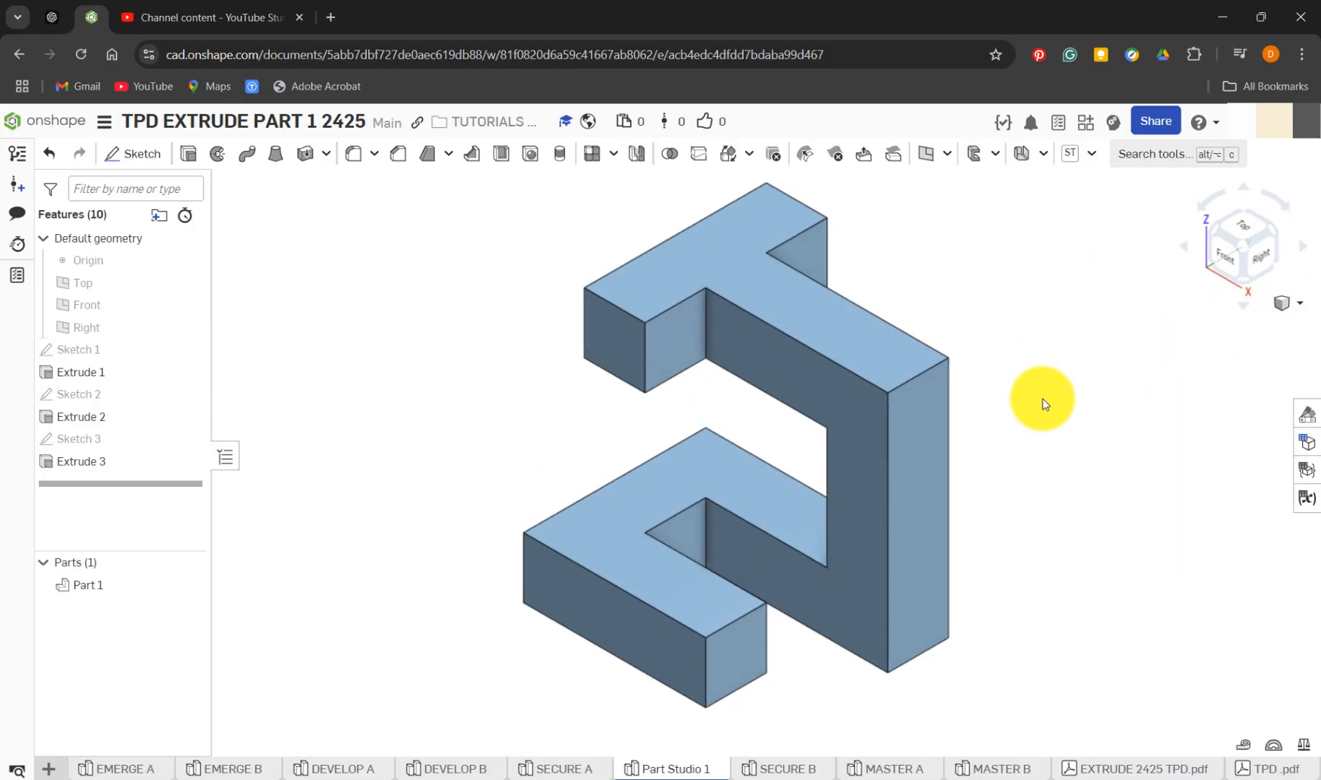
# Set Part 1's appearance to the dark blue palette colour 1651B0
pyautogui.click(1301, 414)
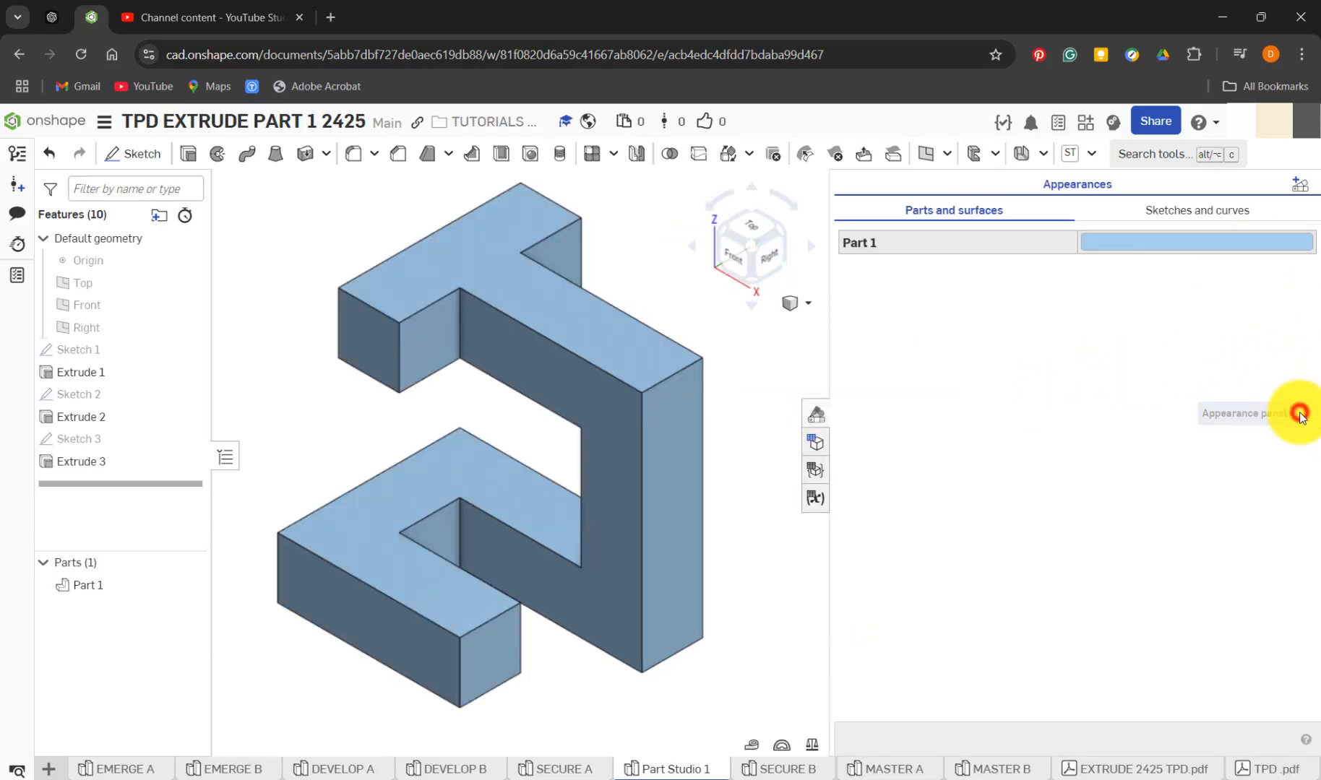
pyautogui.click(1130, 244)
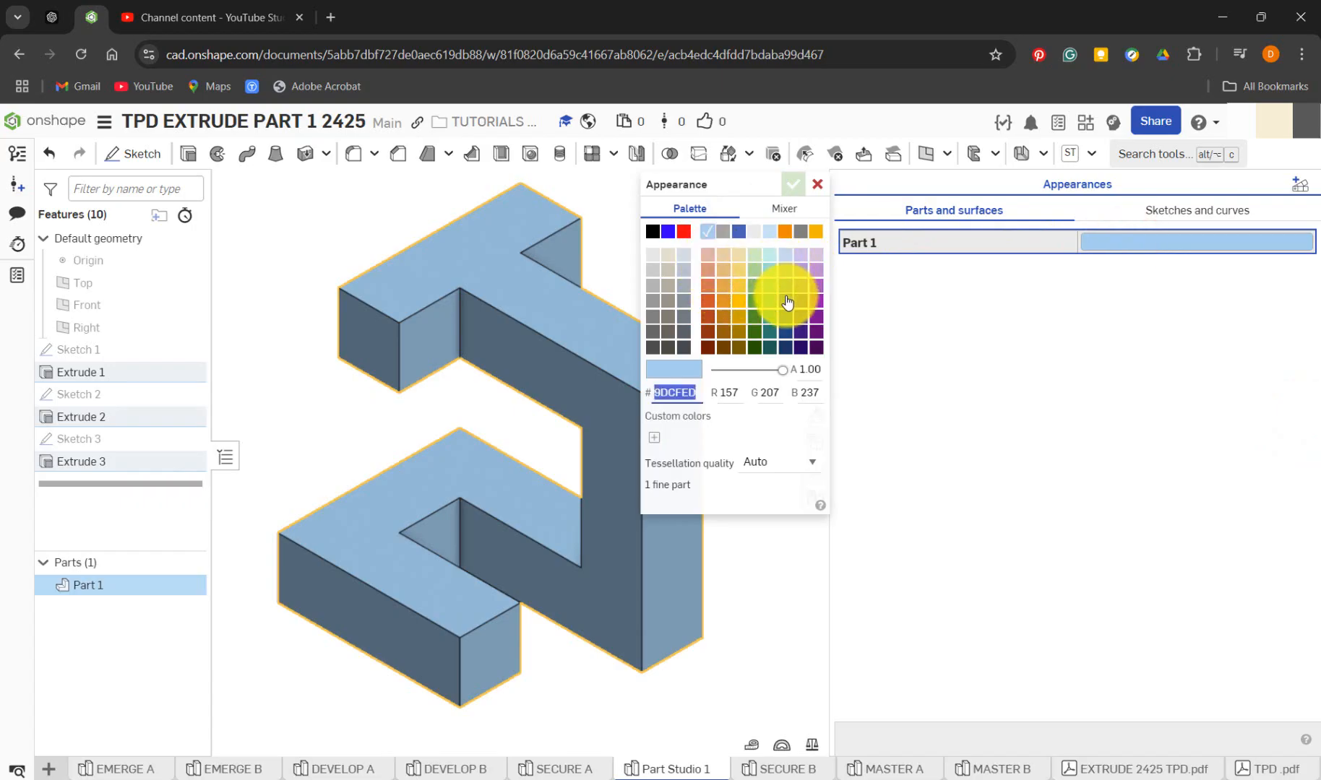
pyautogui.click(784, 300)
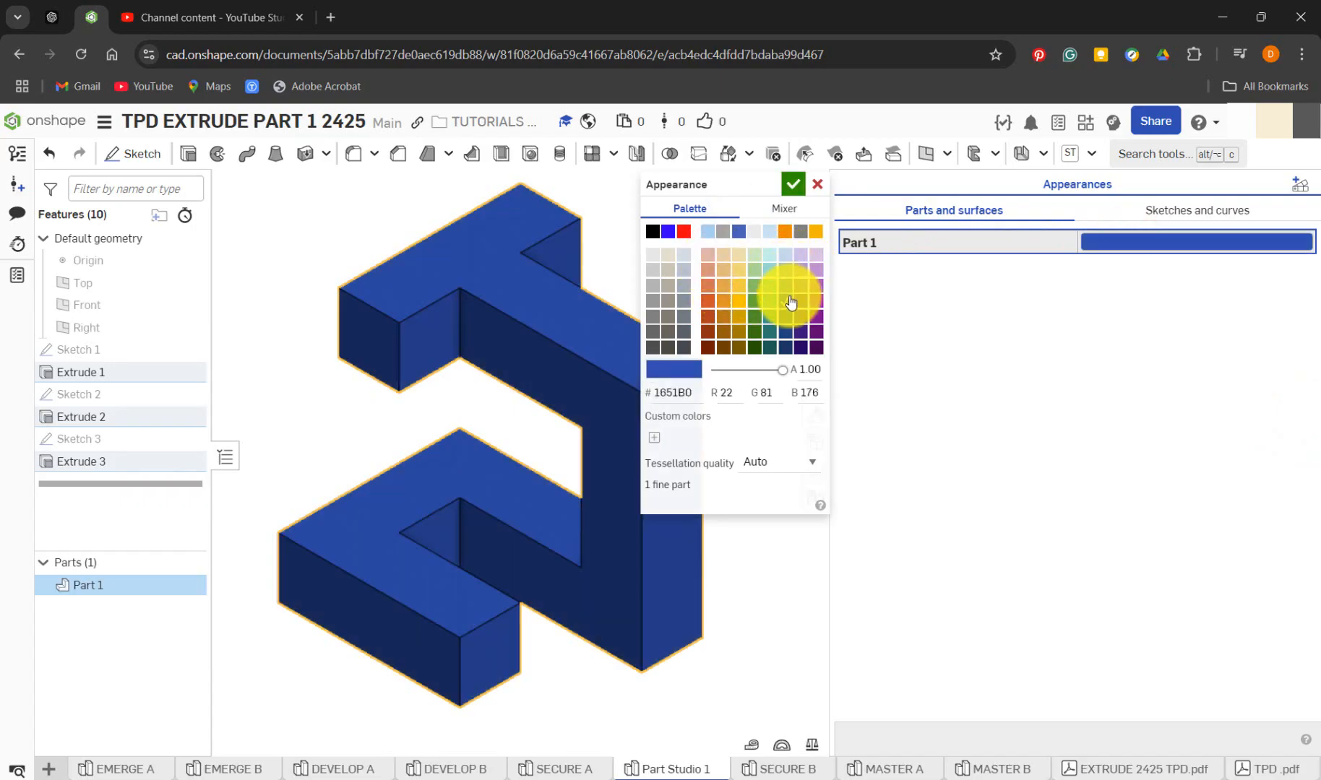
pyautogui.click(792, 184)
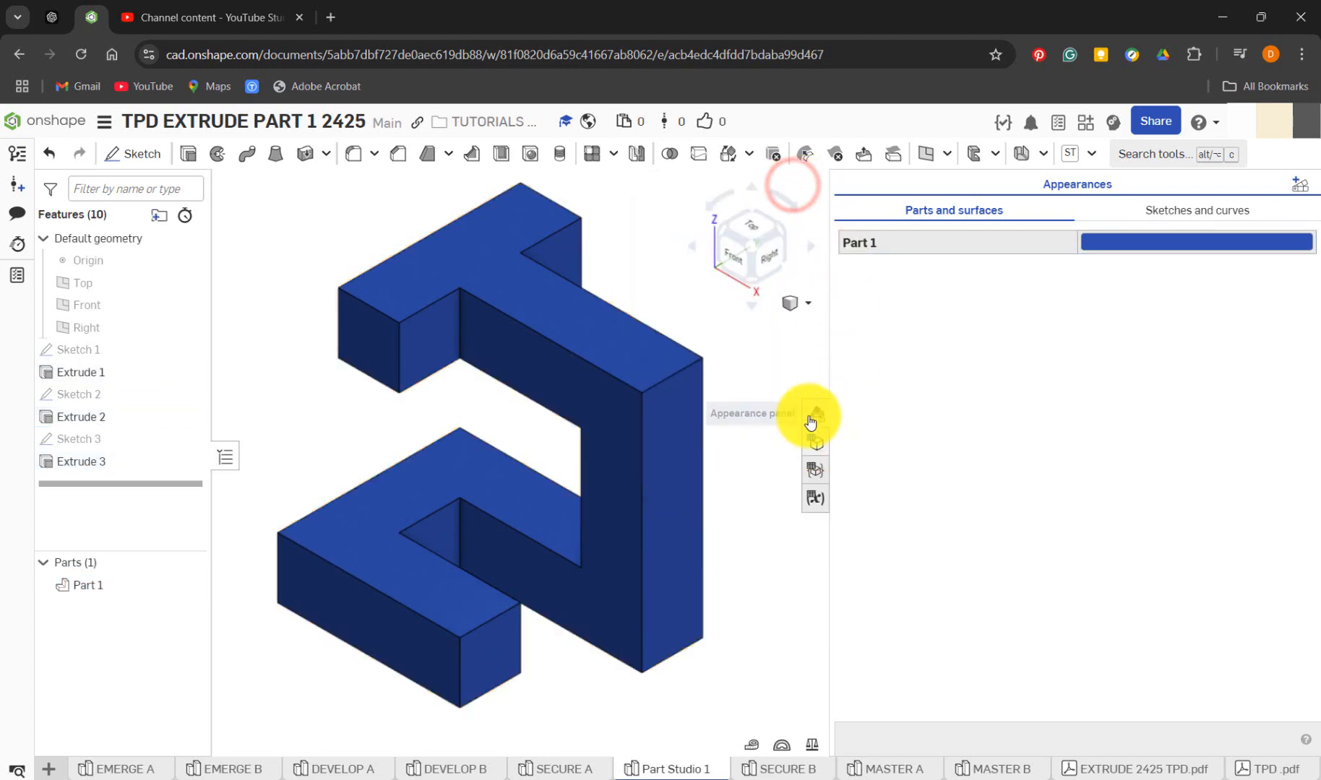
pyautogui.click(816, 414)
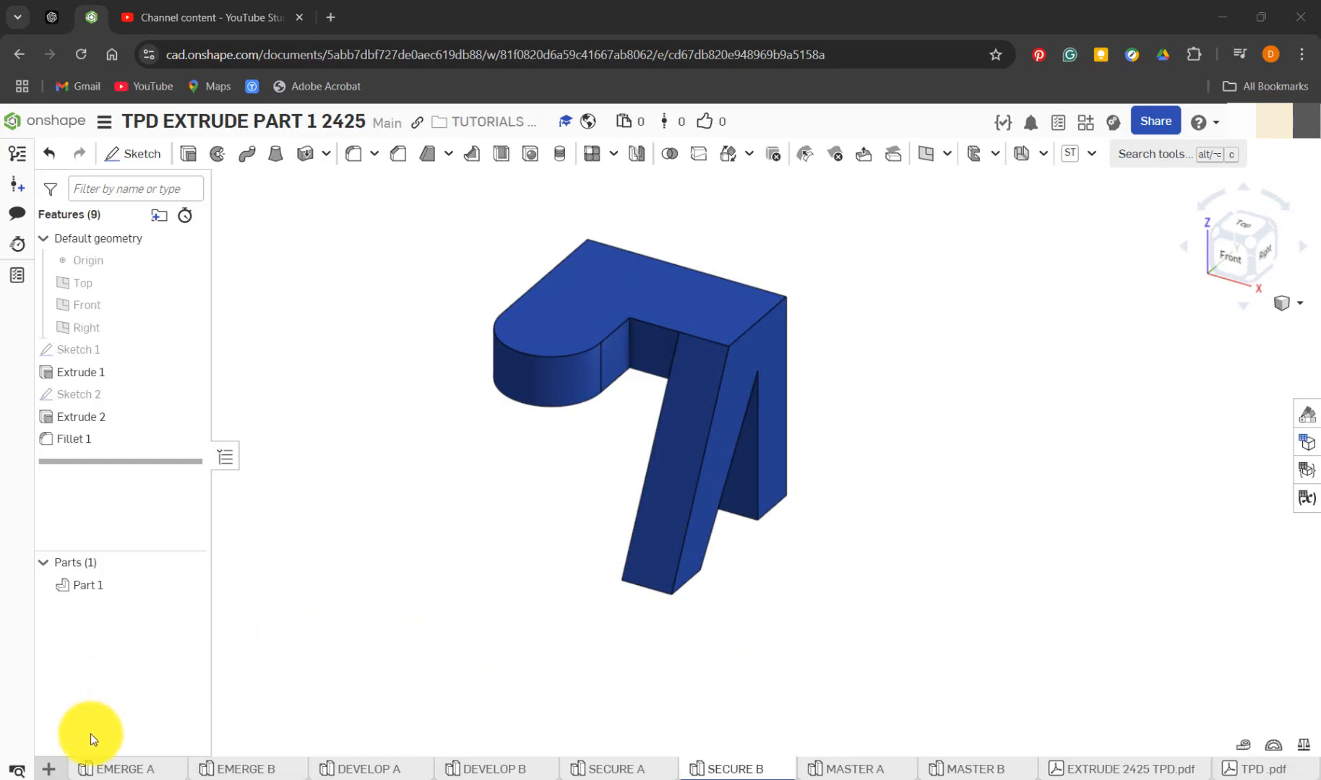
# Create a new Part Studio in the document
pyautogui.click(48, 770)
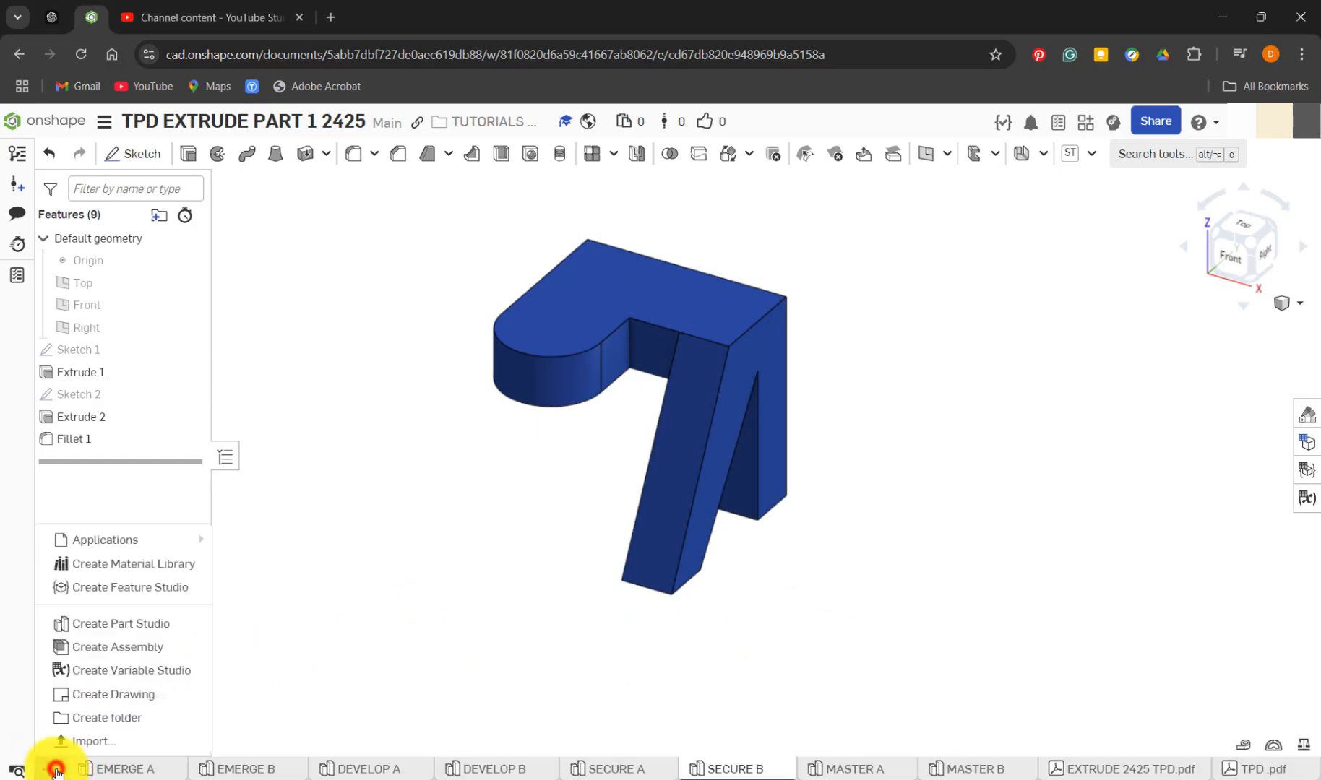
pyautogui.click(138, 624)
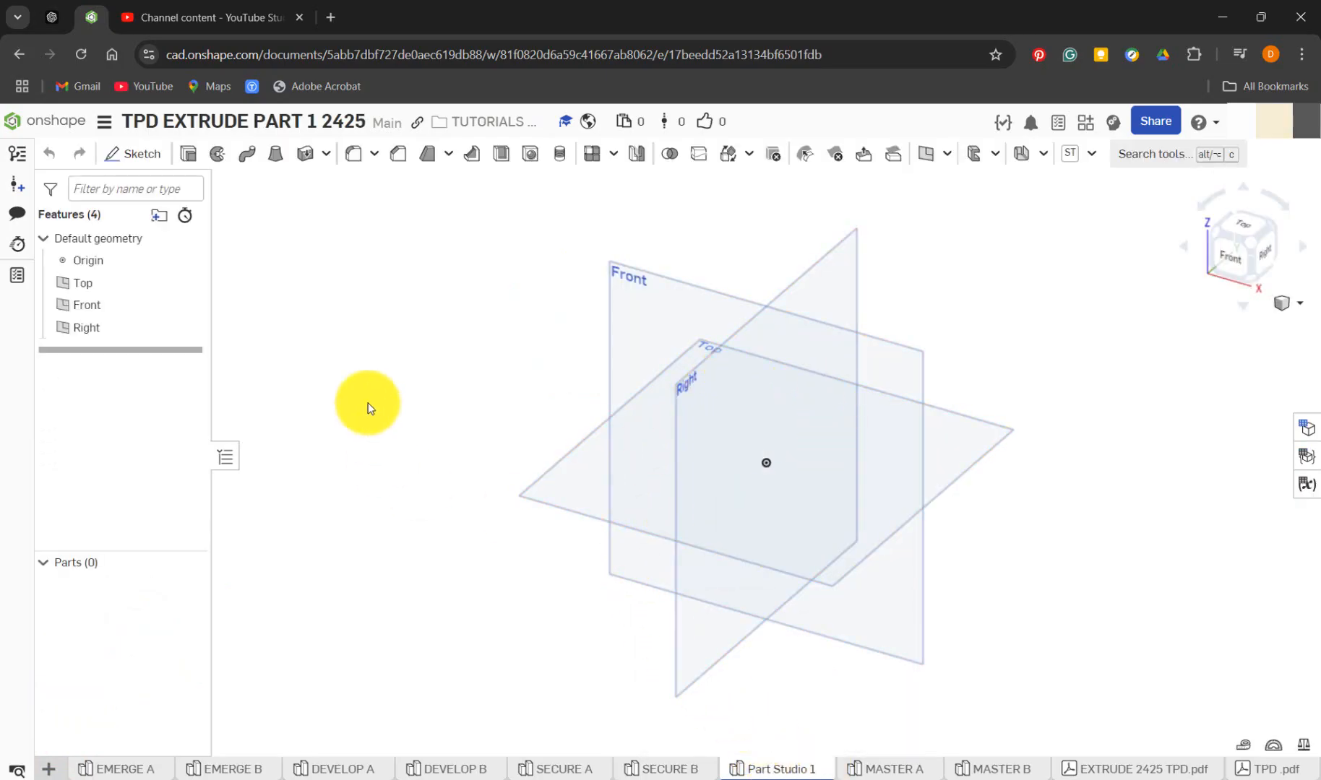
# Roll SECURE B's feature history back to just after Sketch 1 and open Sketch 1 for editing, viewed normal to its plane
pyautogui.click(680, 769)
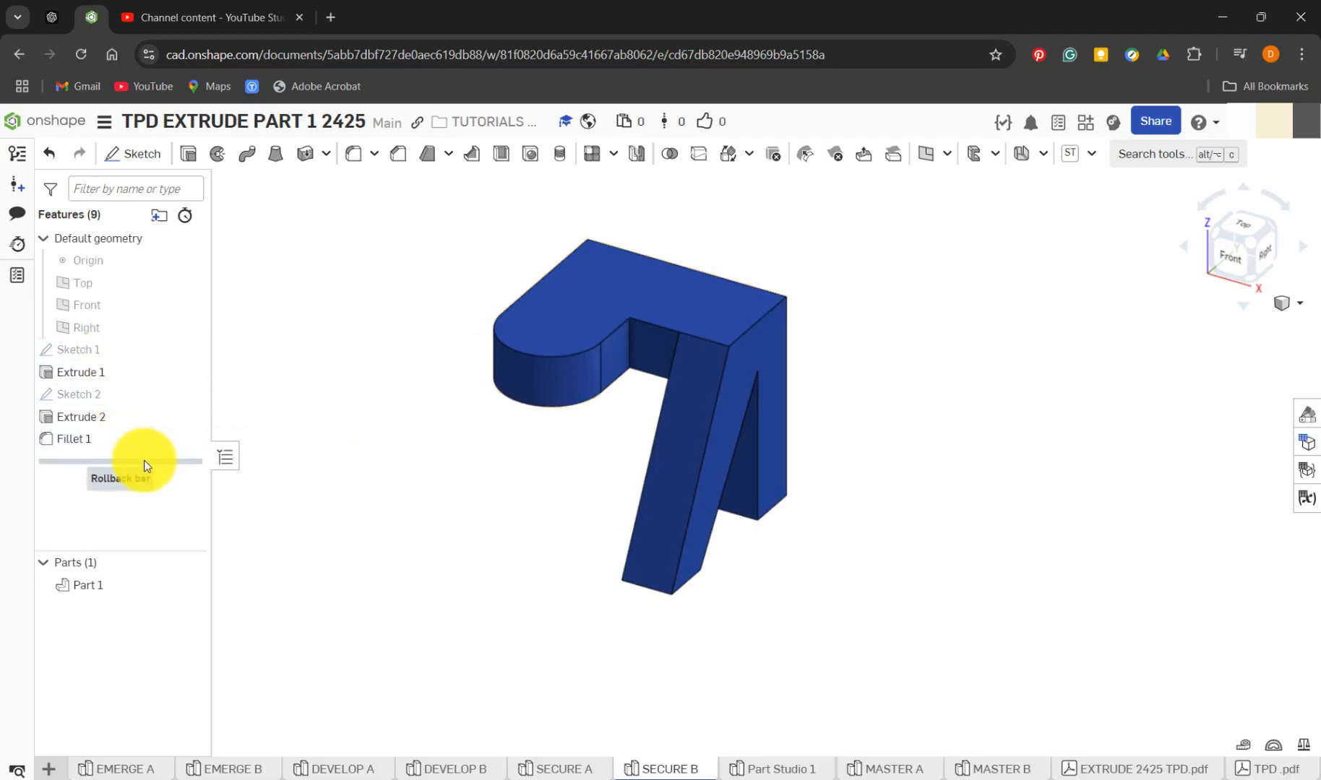
pyautogui.moveTo(141, 460)
pyautogui.mouseDown()
pyautogui.moveTo(145, 358)
pyautogui.moveTo(159, 448)
pyautogui.moveTo(149, 440)
pyautogui.moveTo(149, 463)
pyautogui.moveTo(152, 361)
pyautogui.mouseUp()
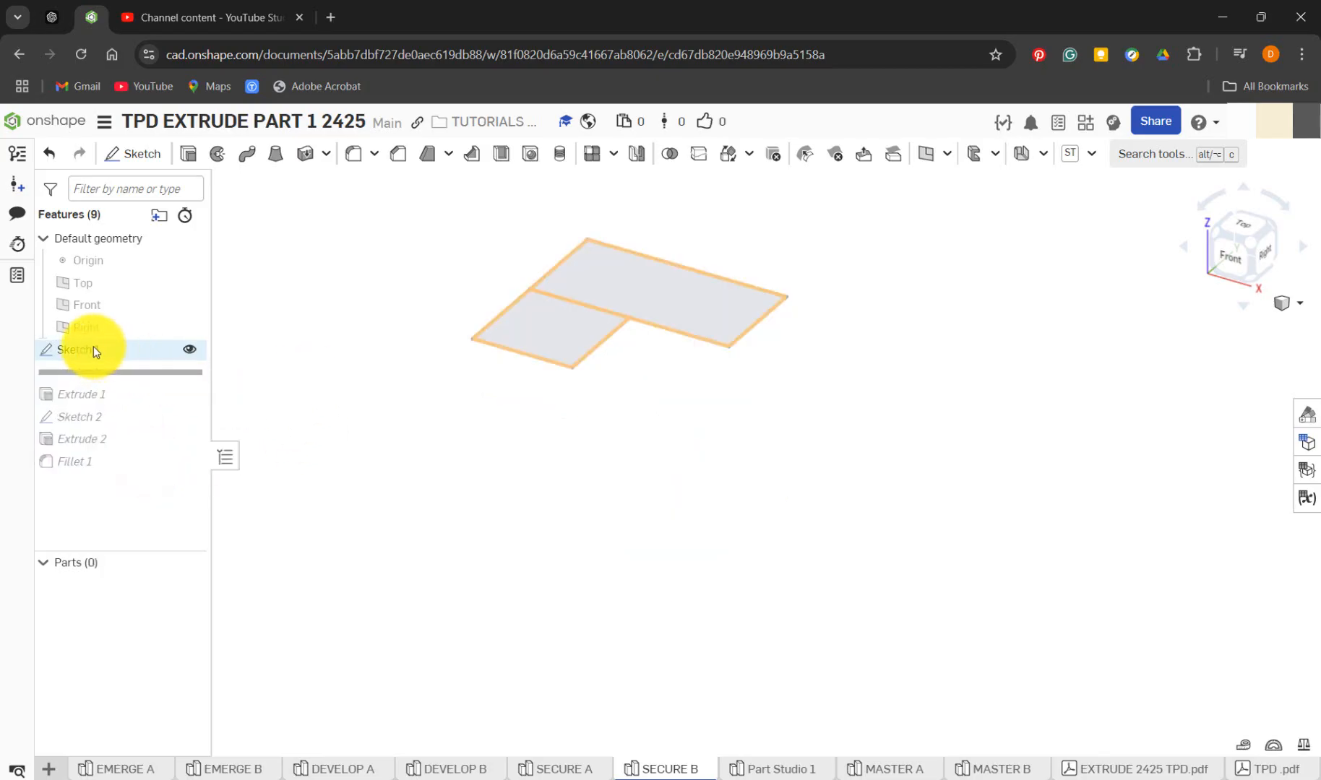
pyautogui.rightClick(93, 347)
pyautogui.click(152, 387)
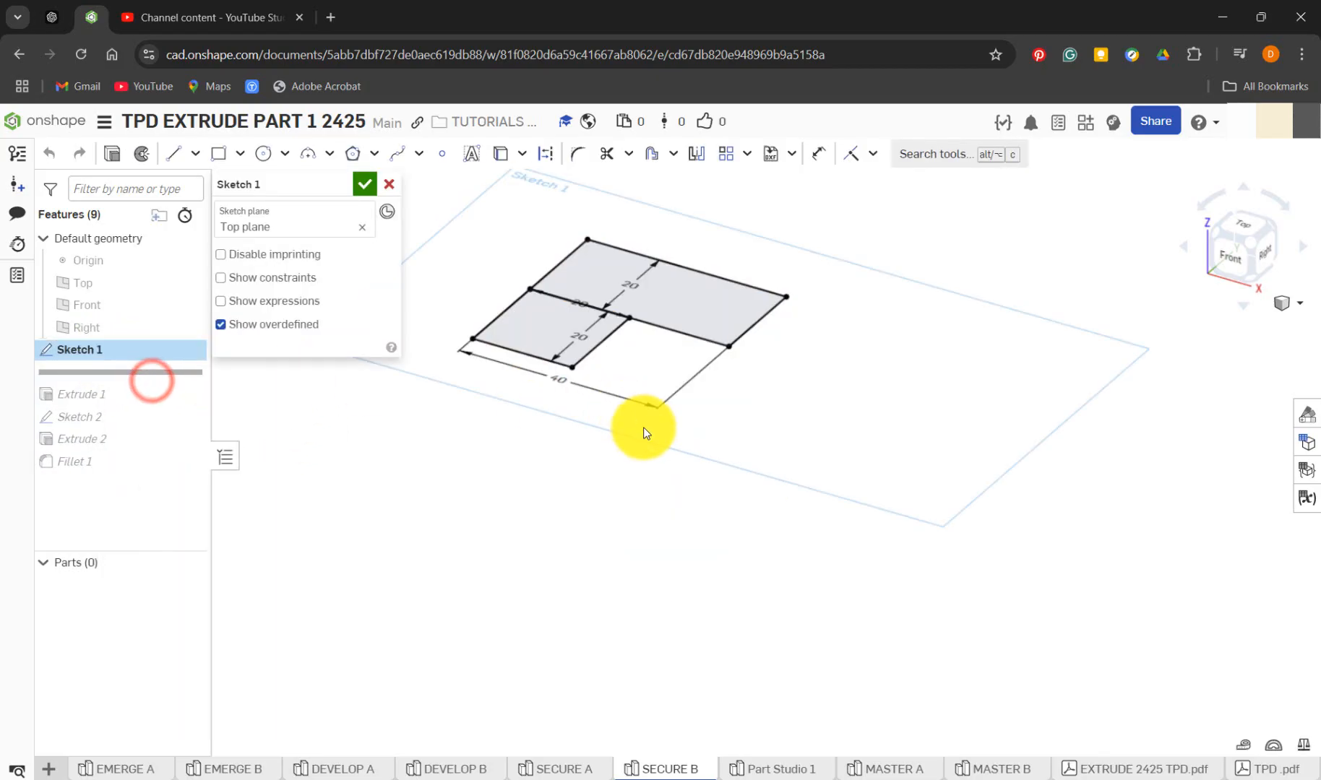
pyautogui.press('n')
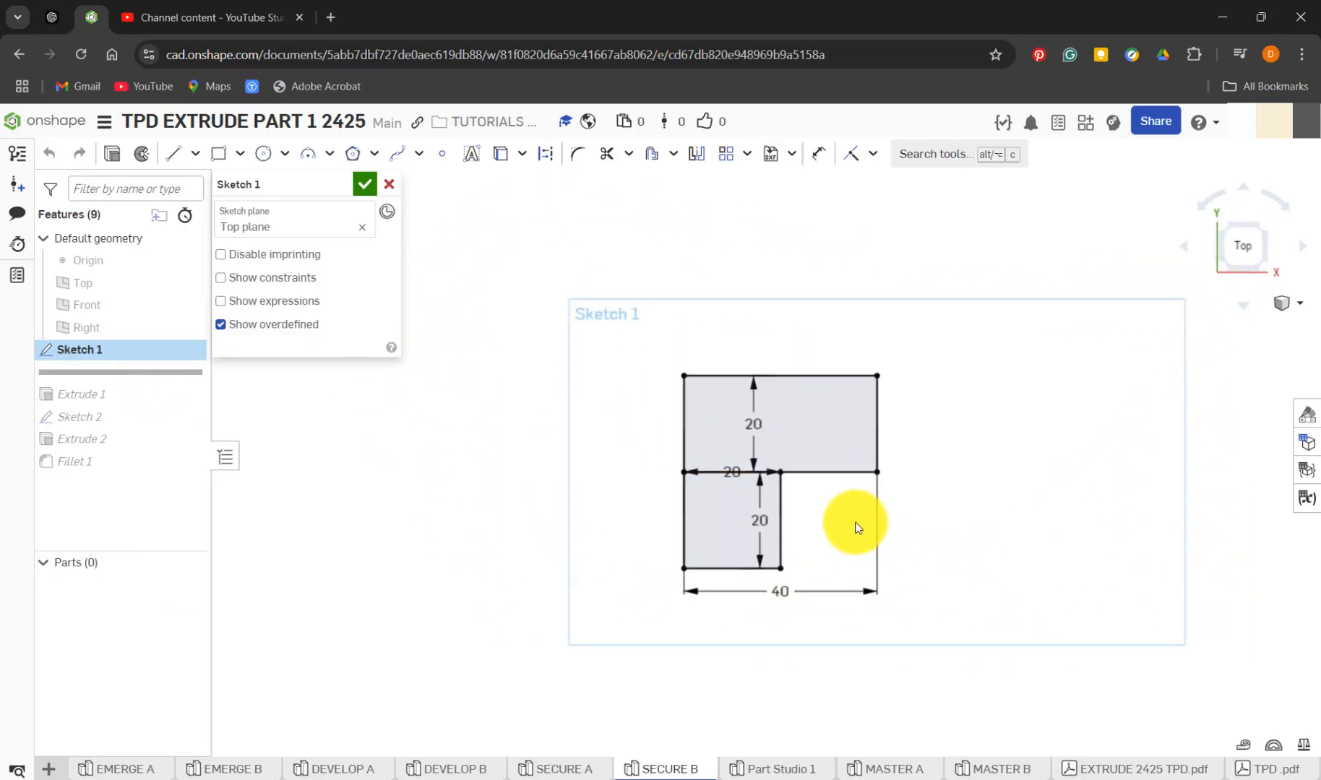
# Move the two height dimensions beside the profile and the lower rectangle's width dimension below the overall width dimension
pyautogui.scroll(3, 856, 527)
pyautogui.moveTo(672, 359); pyautogui.dragTo(508, 365)
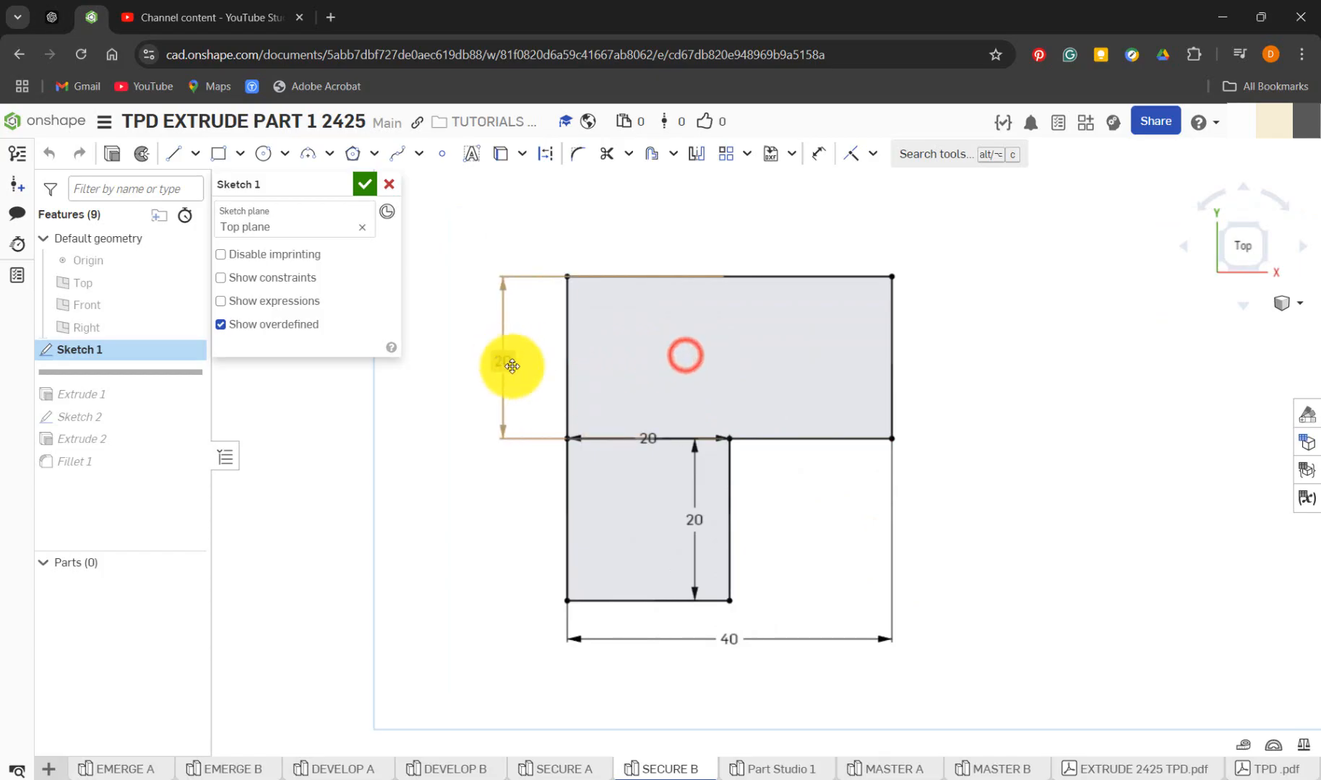
pyautogui.moveTo(649, 439)
pyautogui.mouseDown()
pyautogui.moveTo(563, 549)
pyautogui.moveTo(626, 656)
pyautogui.moveTo(672, 418)
pyautogui.moveTo(672, 684)
pyautogui.mouseUp()
pyautogui.moveTo(695, 526); pyautogui.dragTo(502, 523)
pyautogui.click(1000, 527)
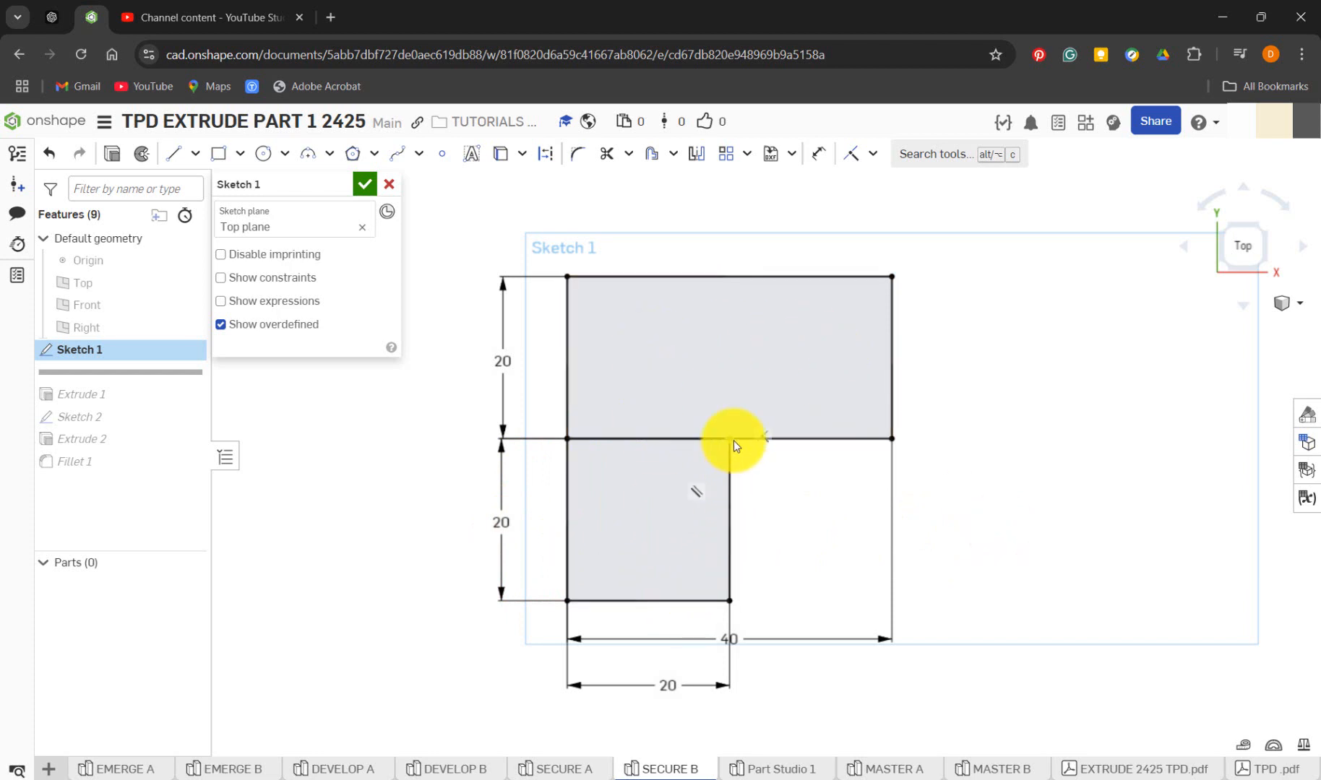
# Show the Right, Front and Top planes in SECURE B
pyautogui.click(189, 327)
pyautogui.click(188, 305)
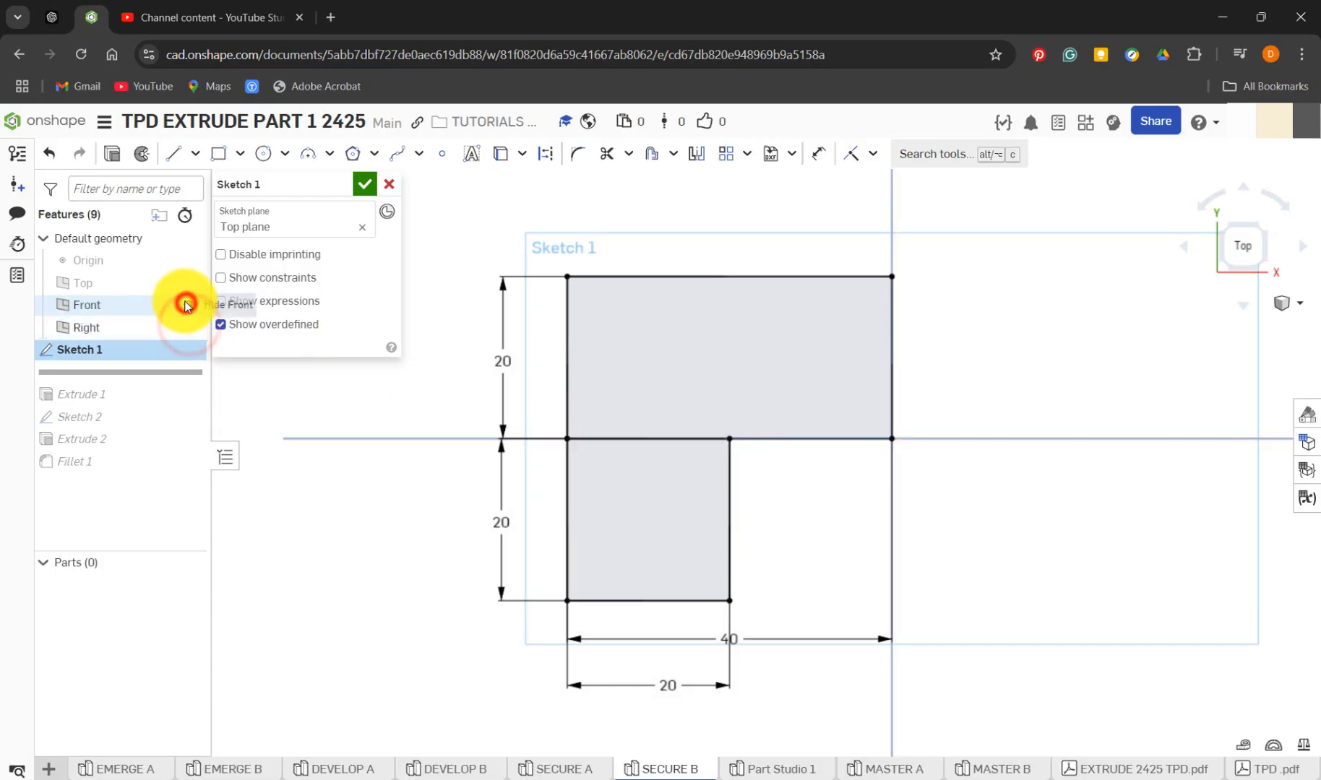
pyautogui.click(185, 282)
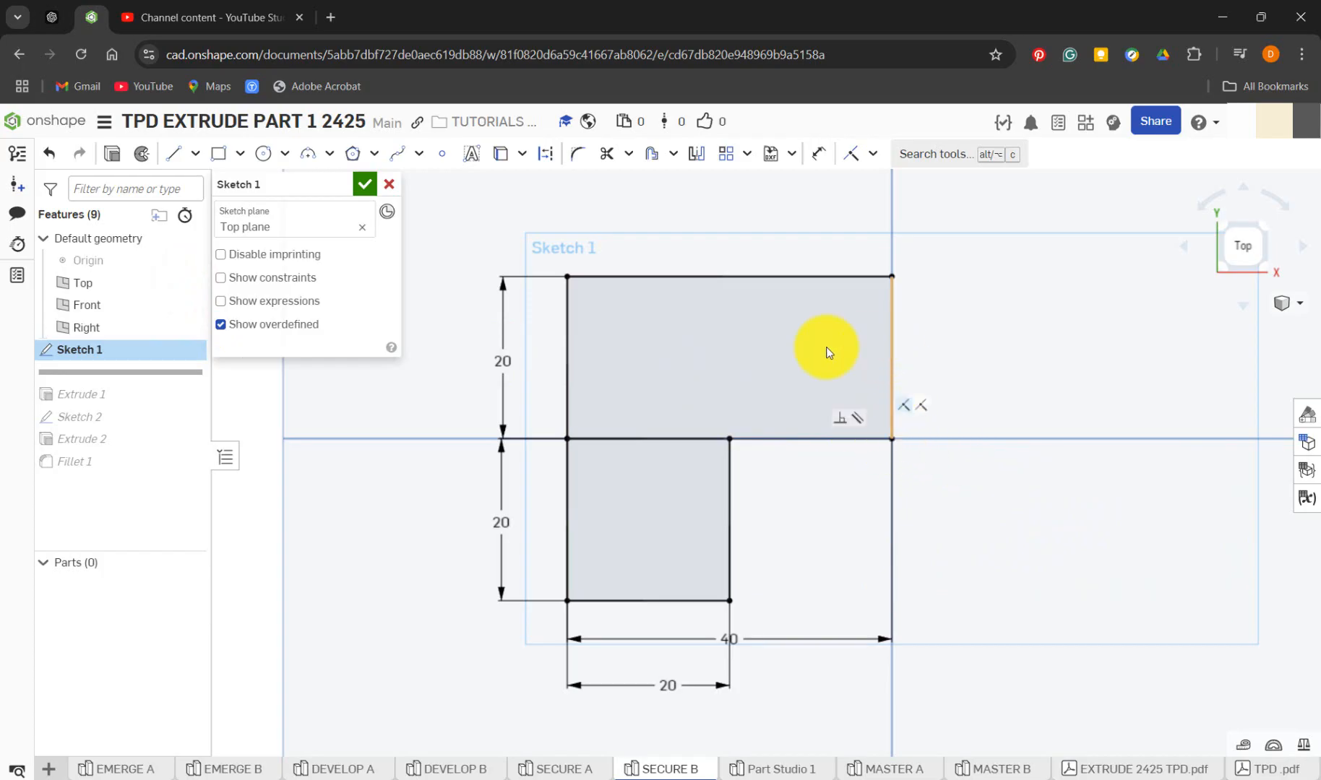
# In Part Studio 1, sketch a corner rectangle about 54 by 29 mm on the Top plane, from the origin up and to the left
pyautogui.click(772, 772)
pyautogui.click(136, 154)
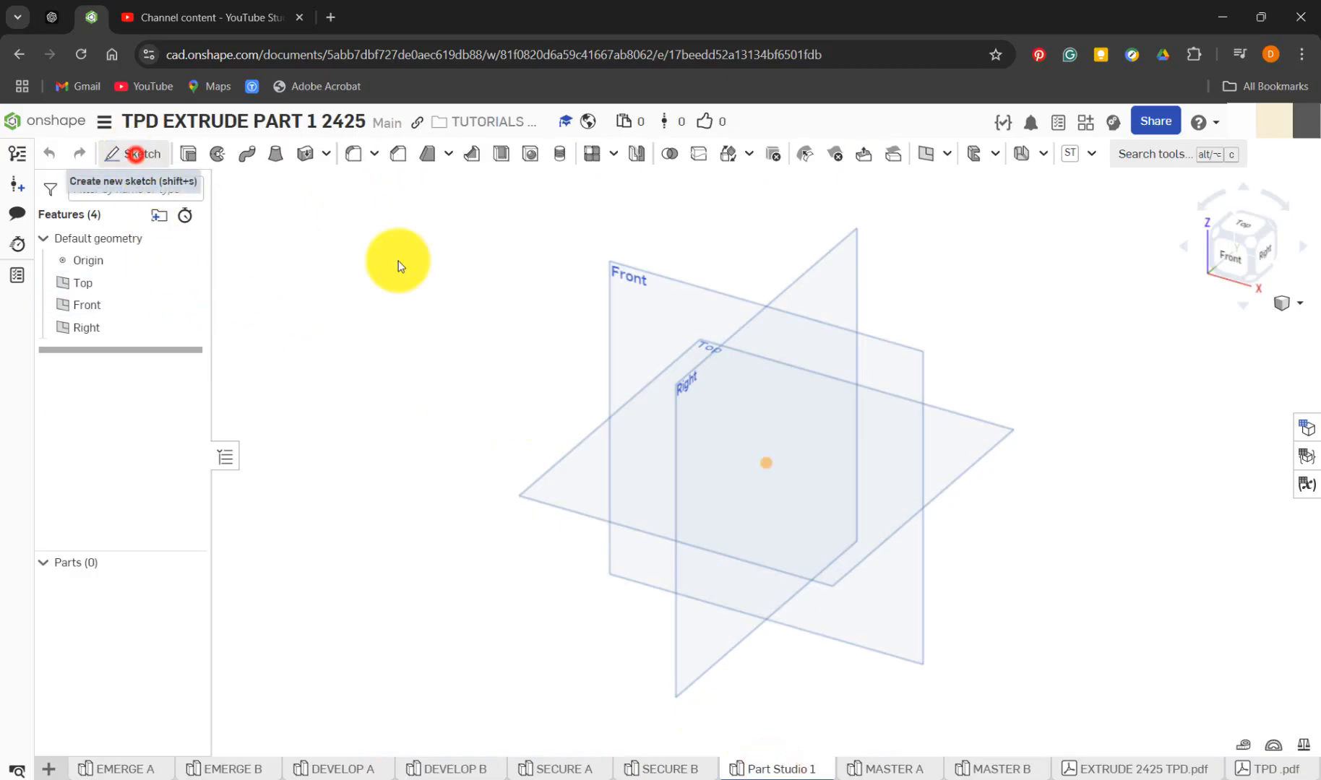
pyautogui.click(961, 448)
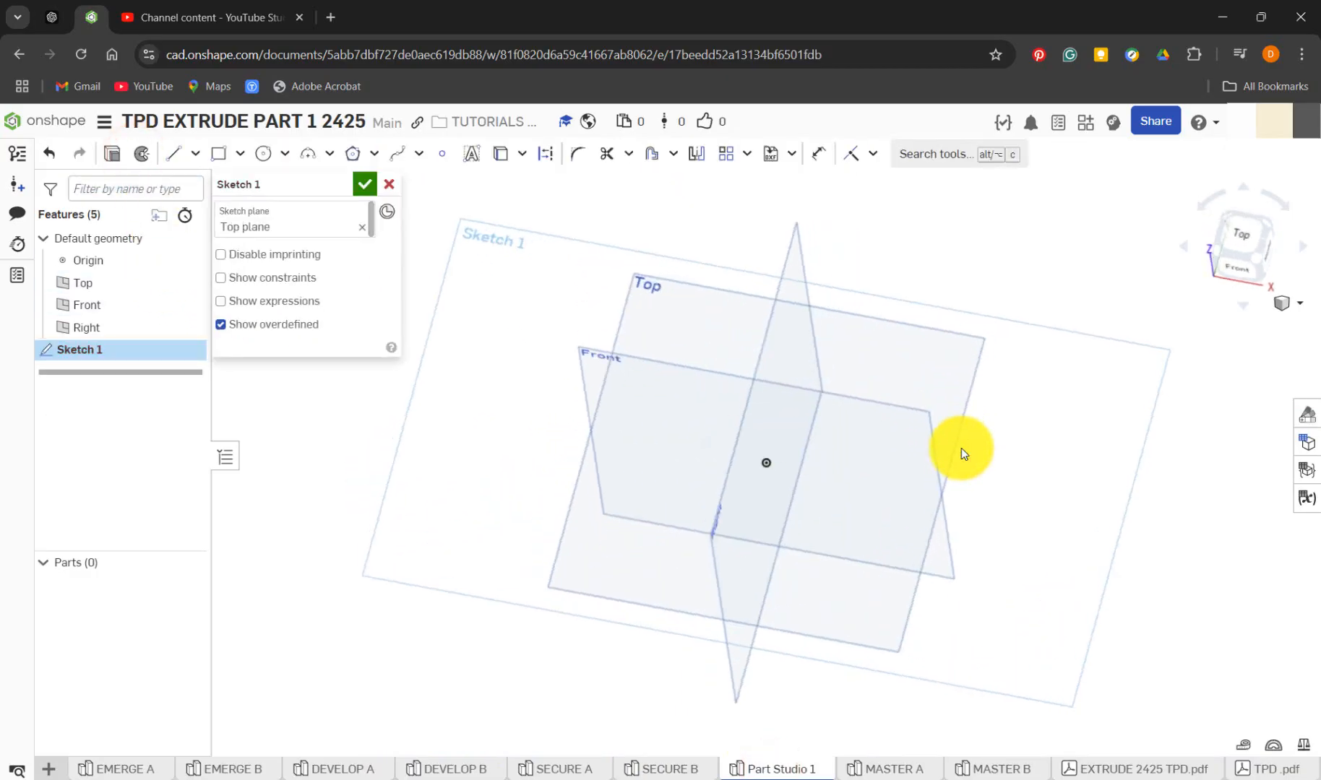
pyautogui.press('n')
pyautogui.scroll(5, 828, 448)
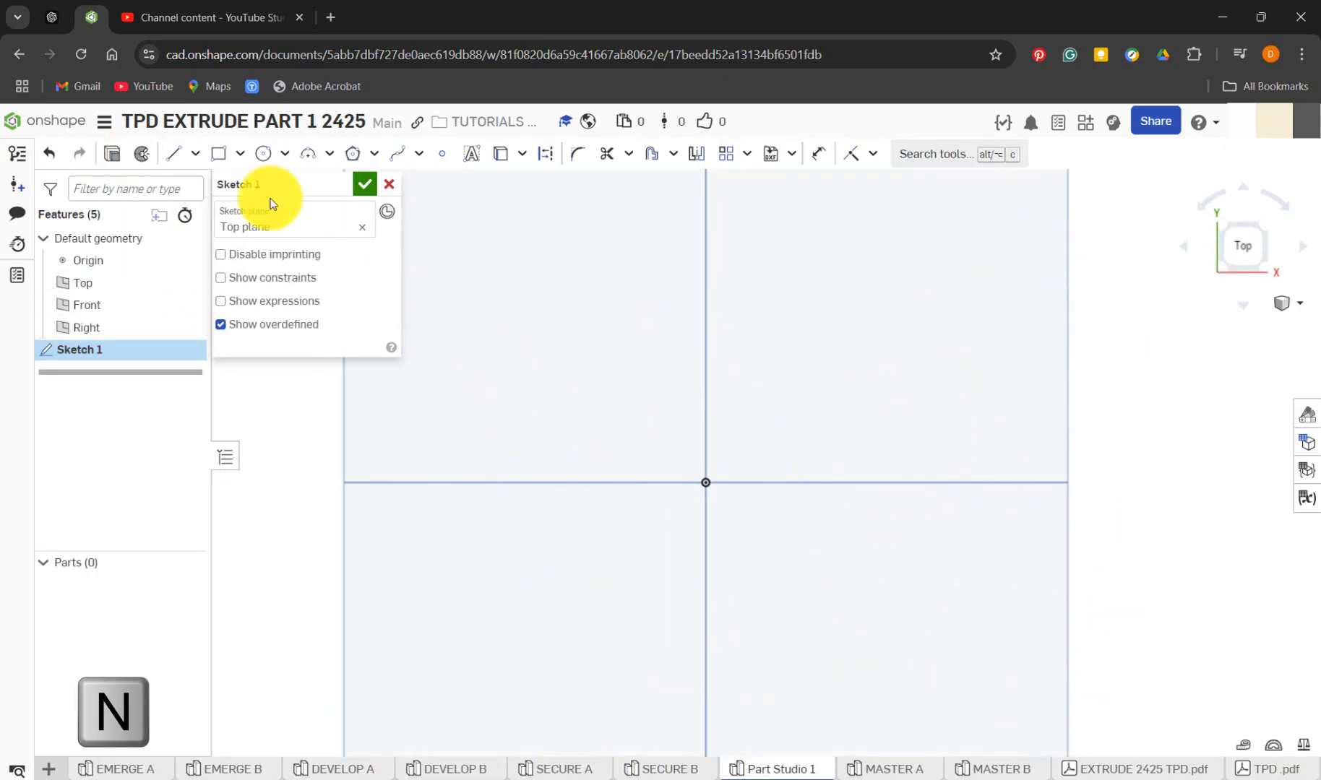
pyautogui.click(218, 155)
pyautogui.press('g')
pyautogui.click(705, 482)
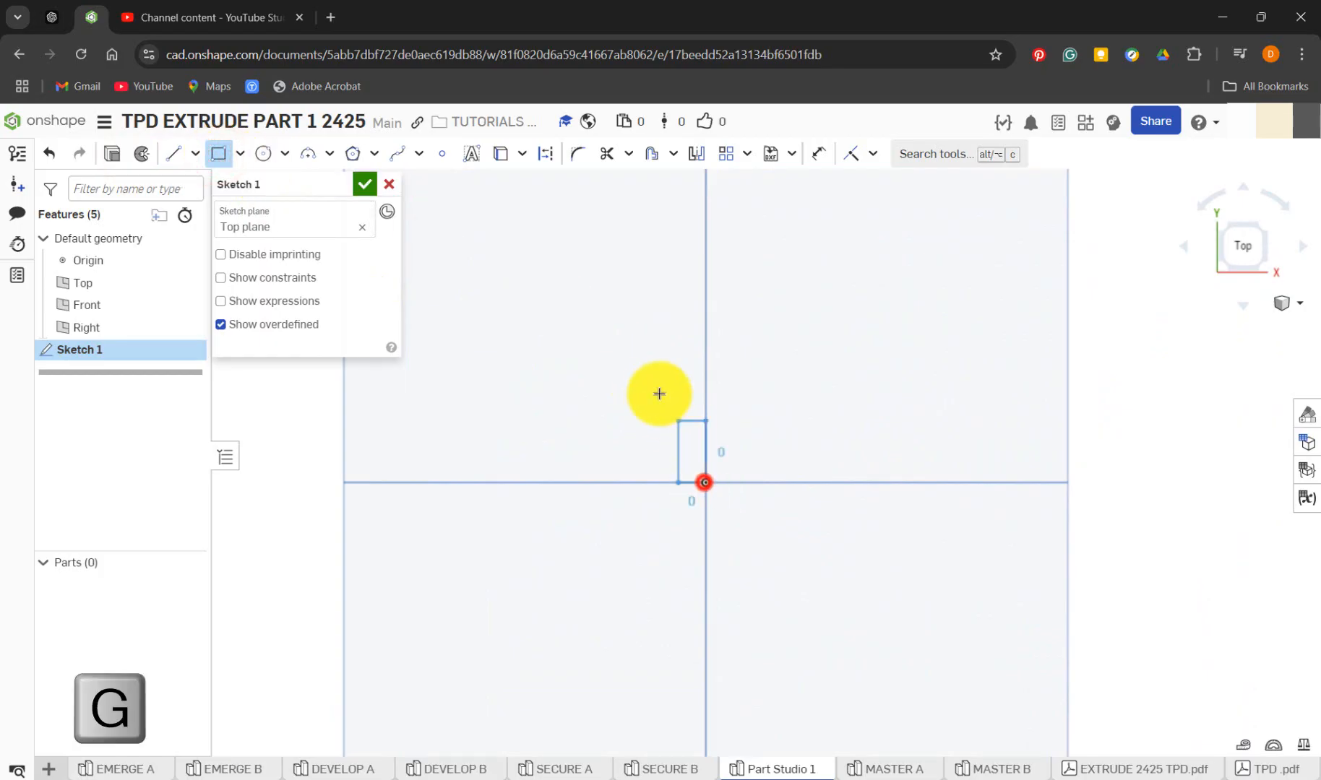
pyautogui.click(442, 341)
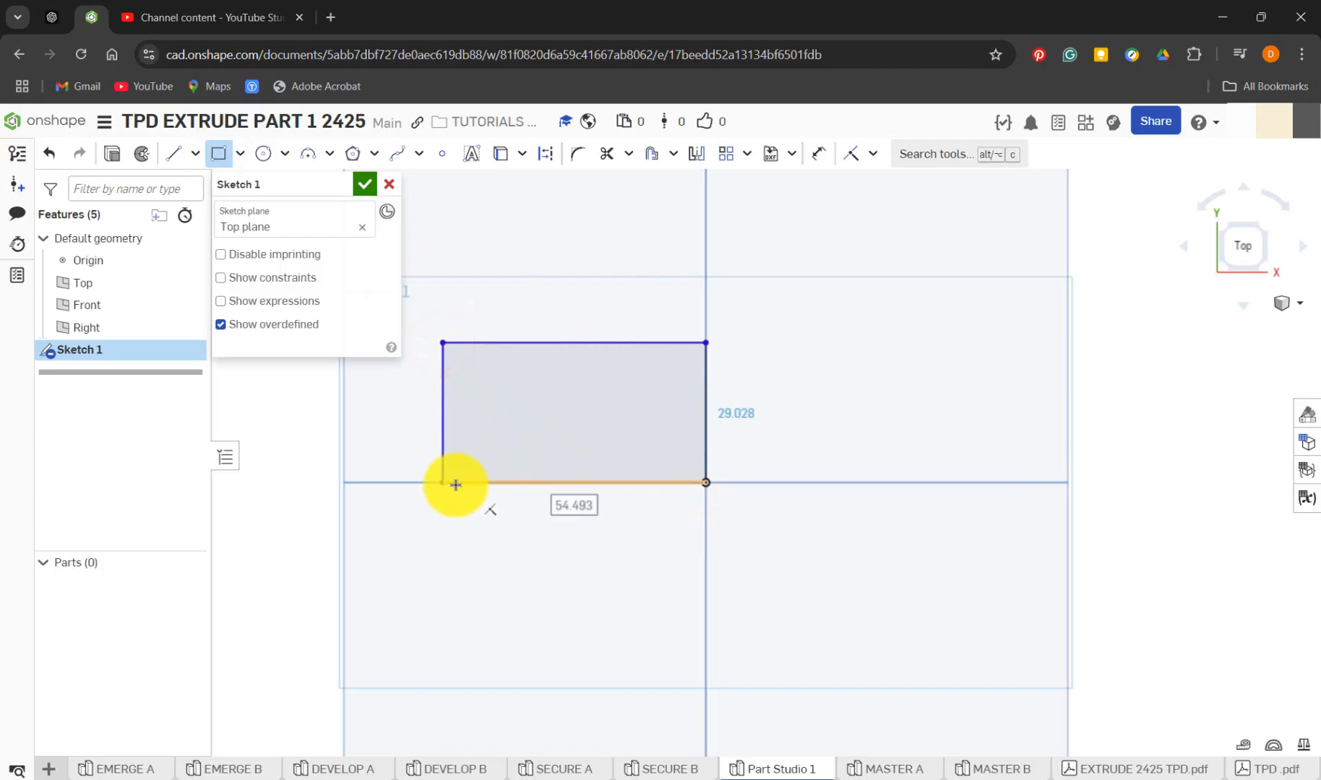
# Check the profile in SECURE B and draw a second corner rectangle about 30 by 35 mm downward from the first rectangle's lower-left corner
pyautogui.click(695, 768)
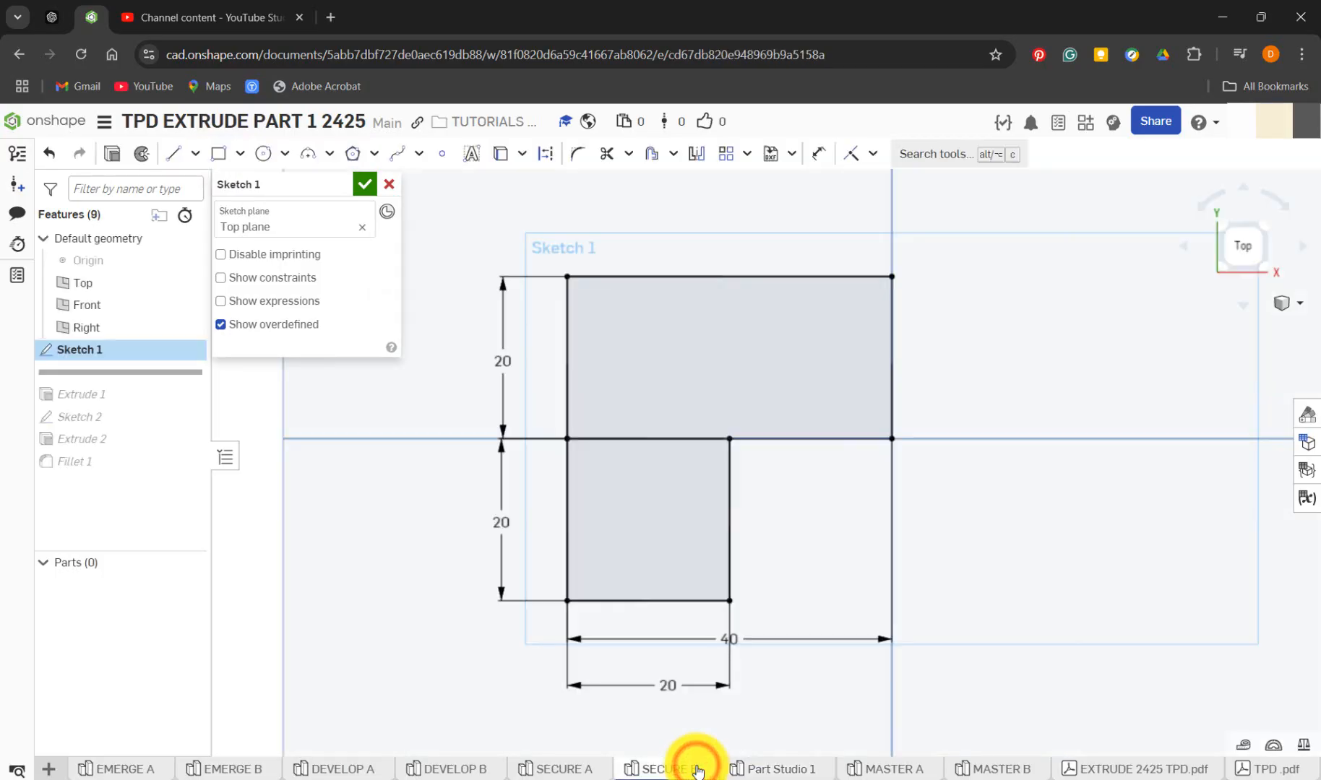
pyautogui.click(777, 770)
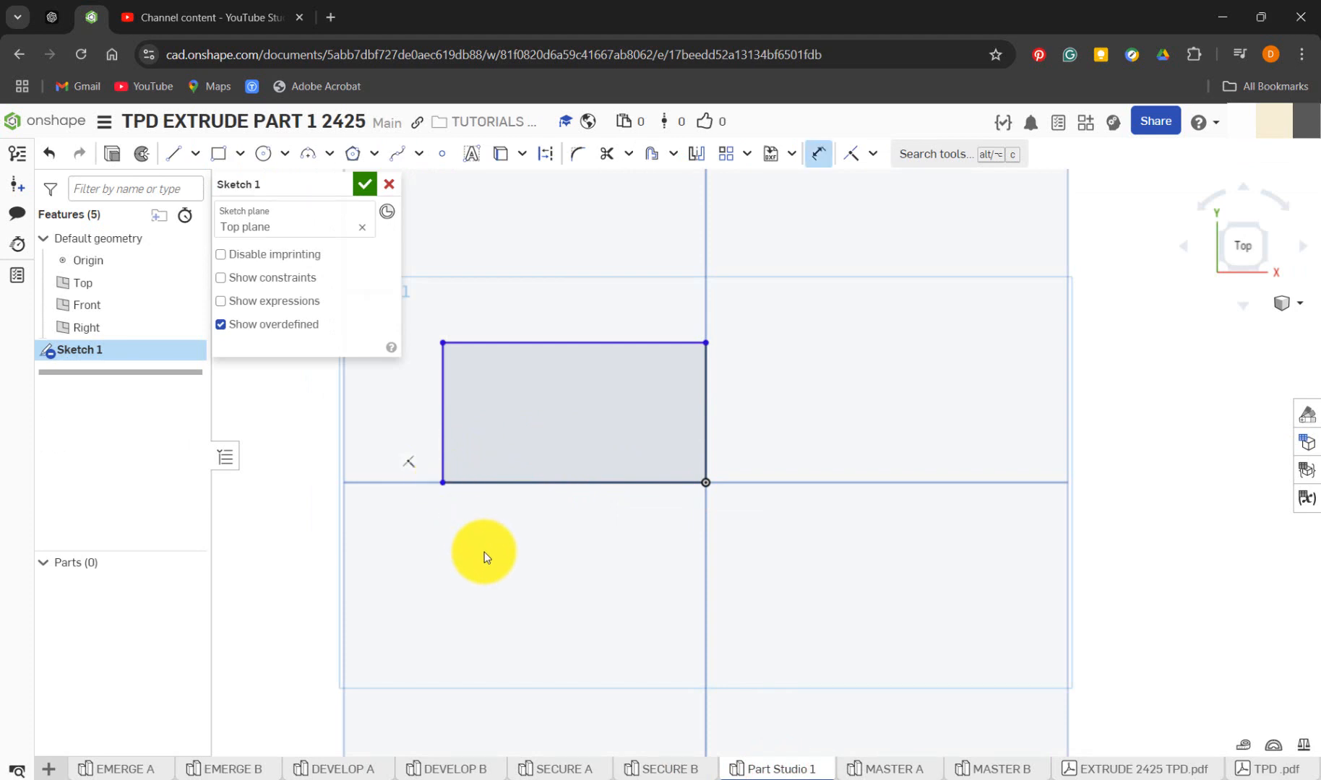
pyautogui.click(219, 153)
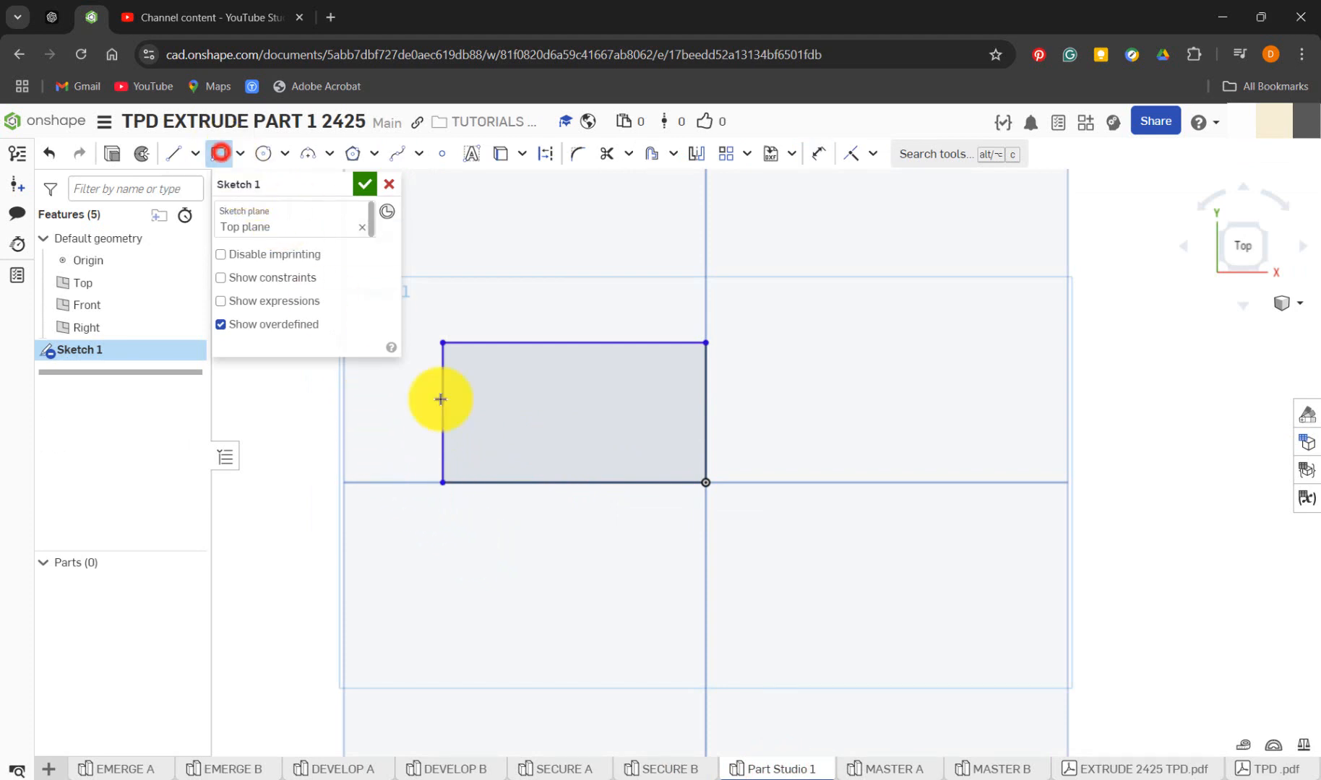
pyautogui.click(442, 482)
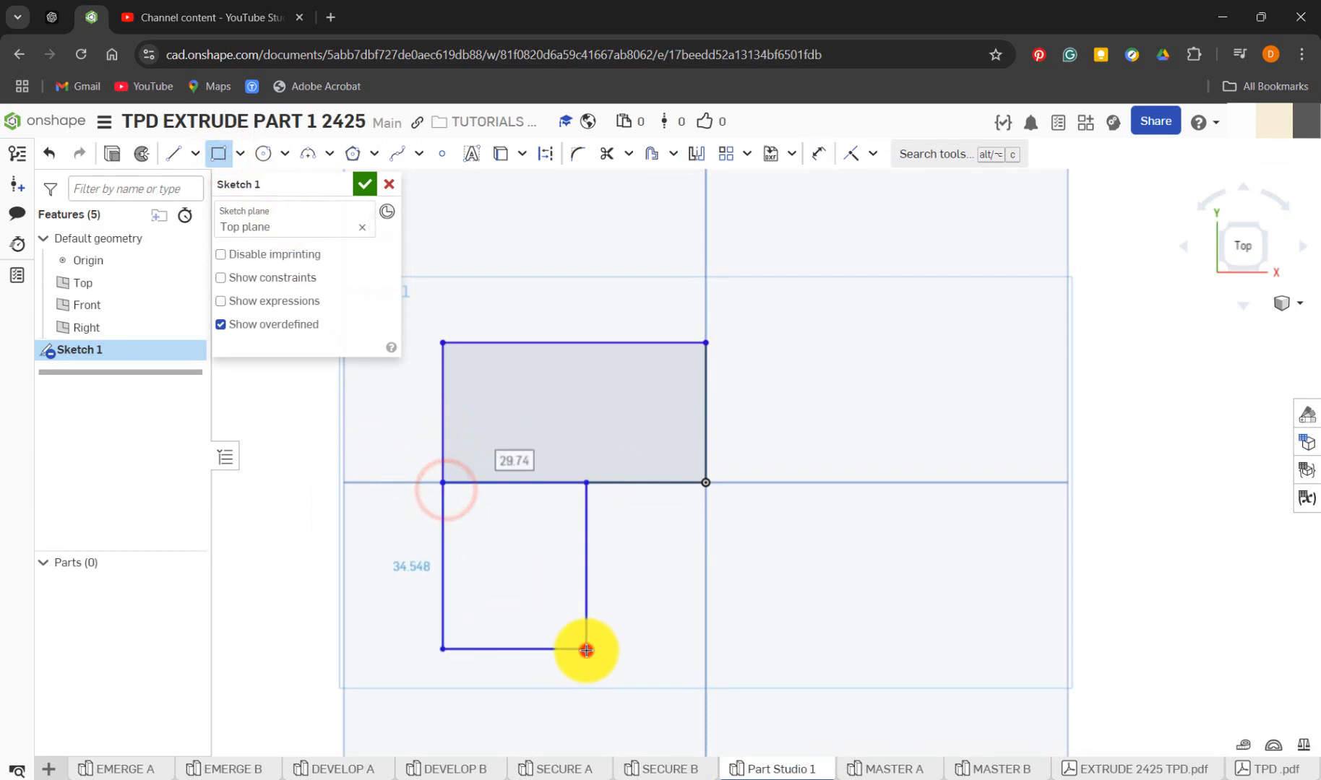
pyautogui.click(586, 649)
# Dimension the upper rectangle's top edge at 40 mm
pyautogui.press('d')
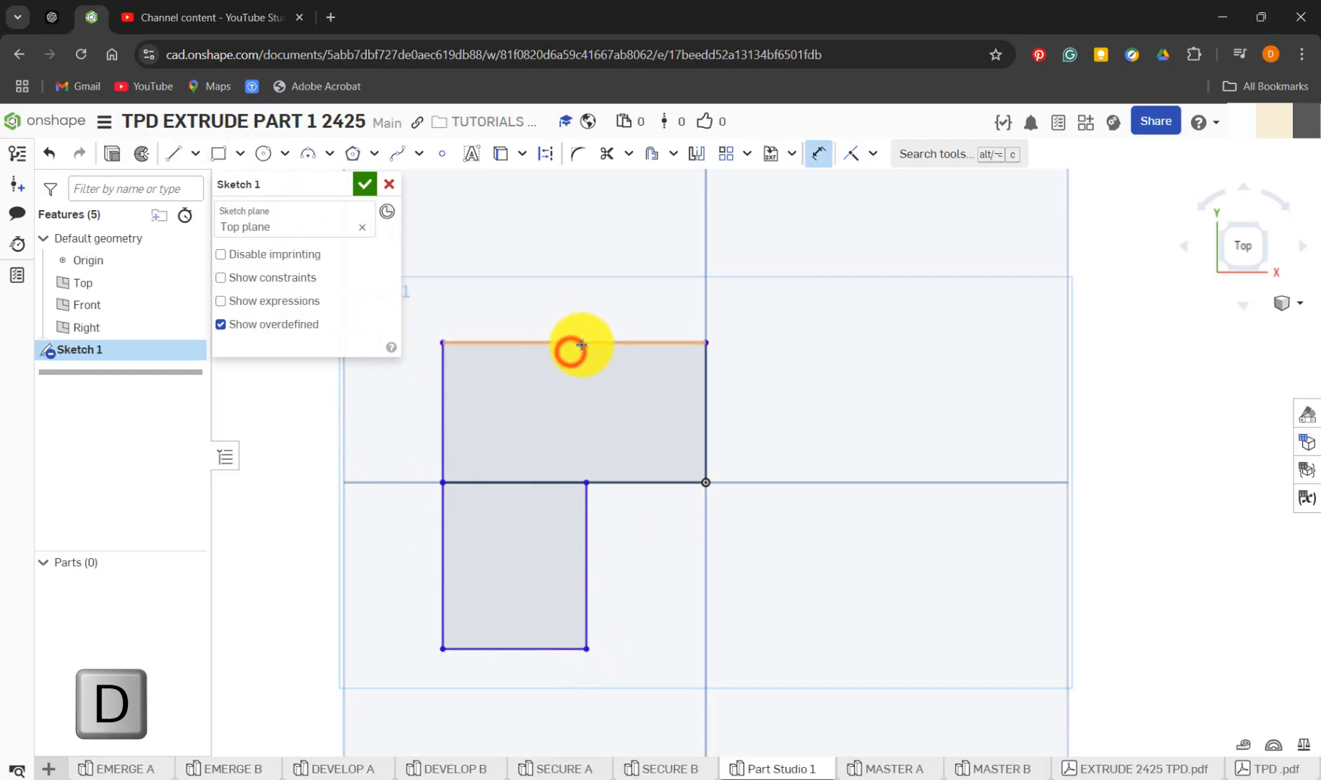
pyautogui.click(574, 346)
pyautogui.click(585, 306)
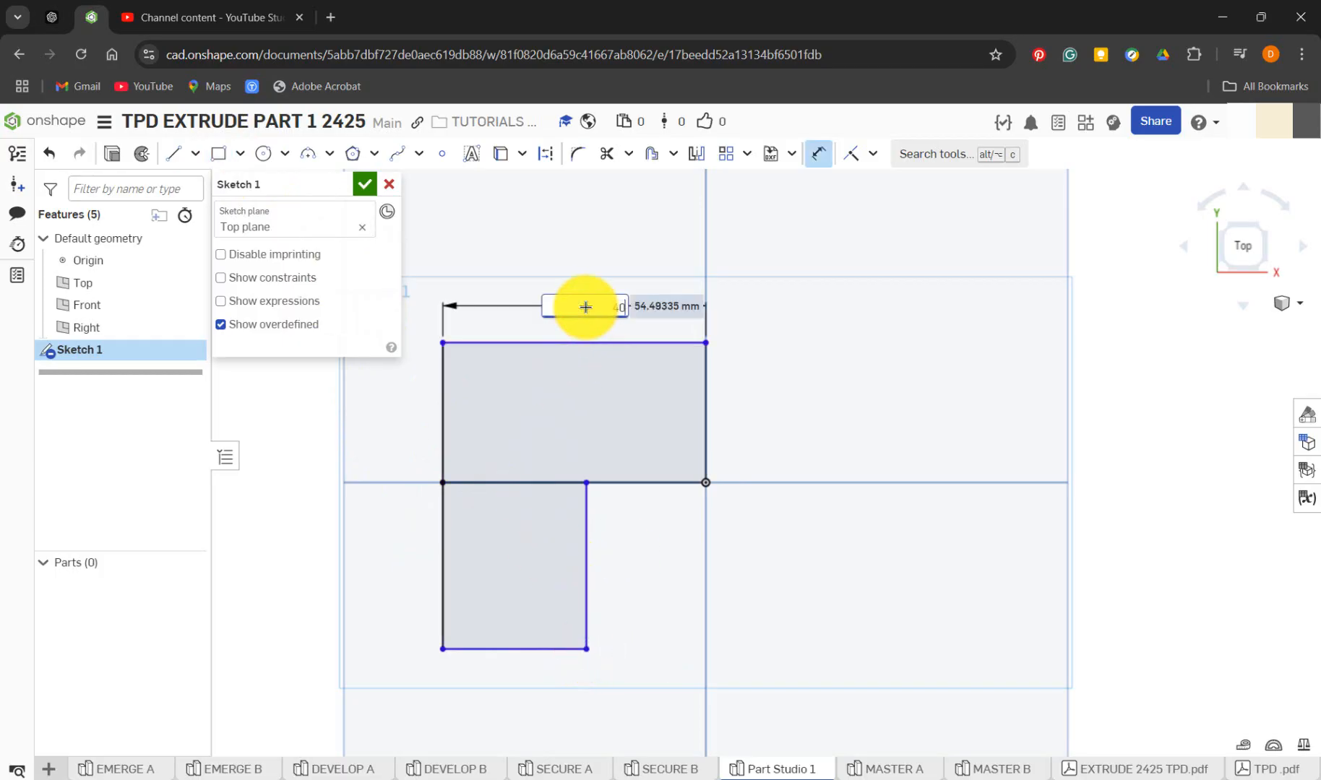
pyautogui.press('Return')
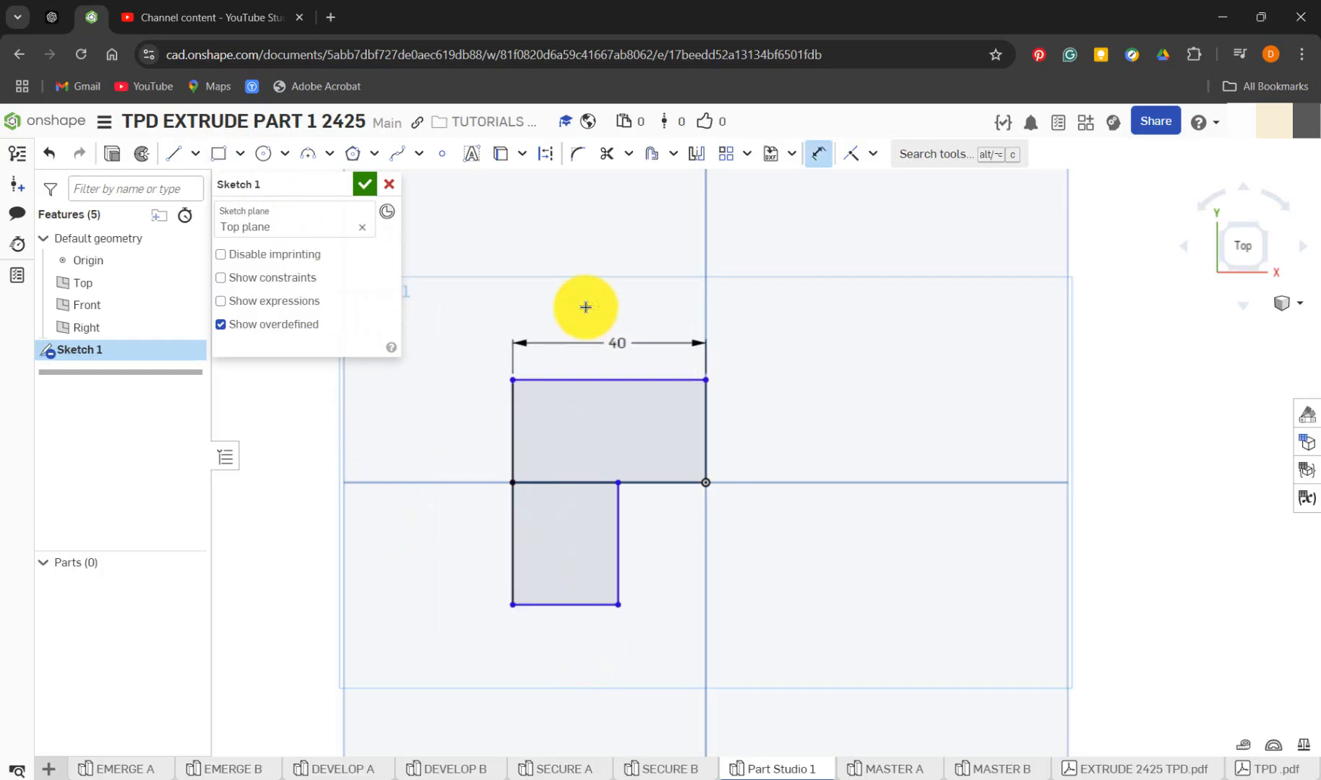
# Dimension the upper rectangle's left side and the lower rectangle's bottom edge
pyautogui.click(515, 454)
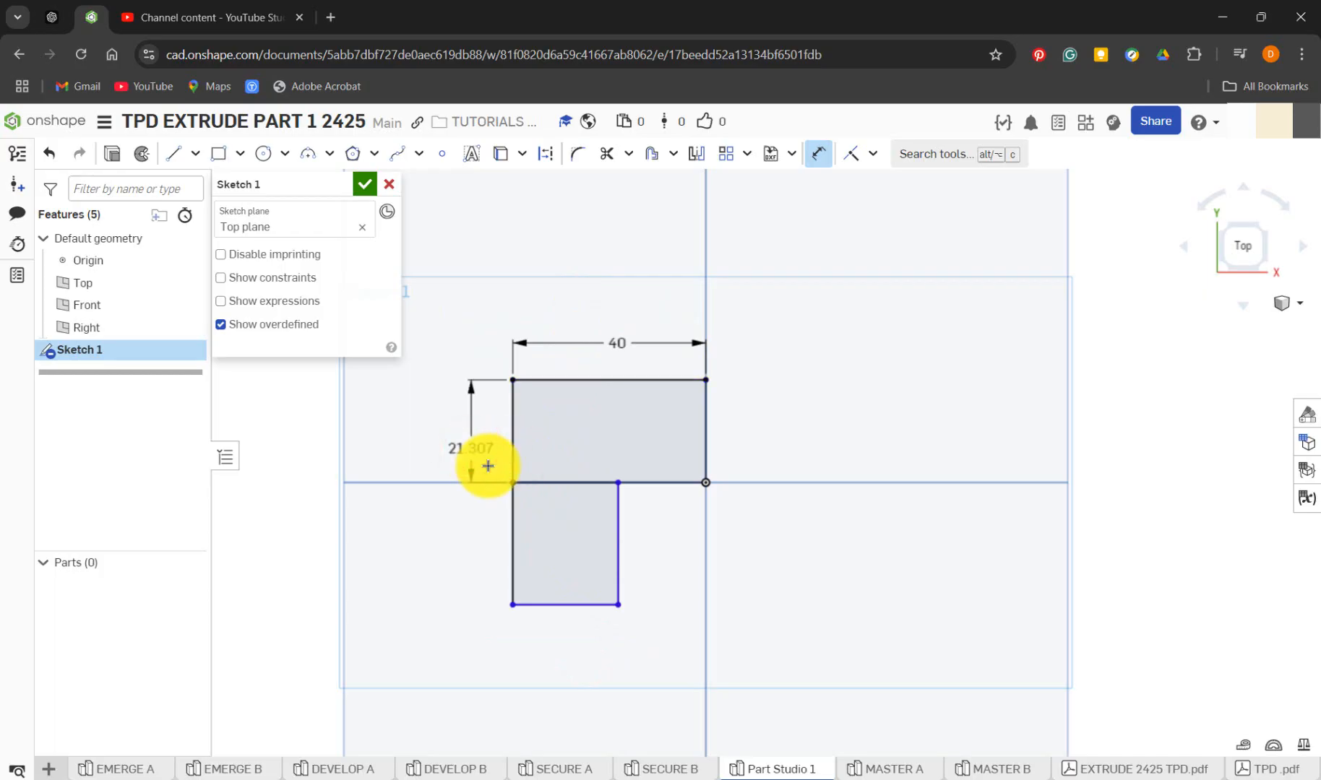
pyautogui.click(488, 466)
pyautogui.click(572, 605)
pyautogui.click(569, 638)
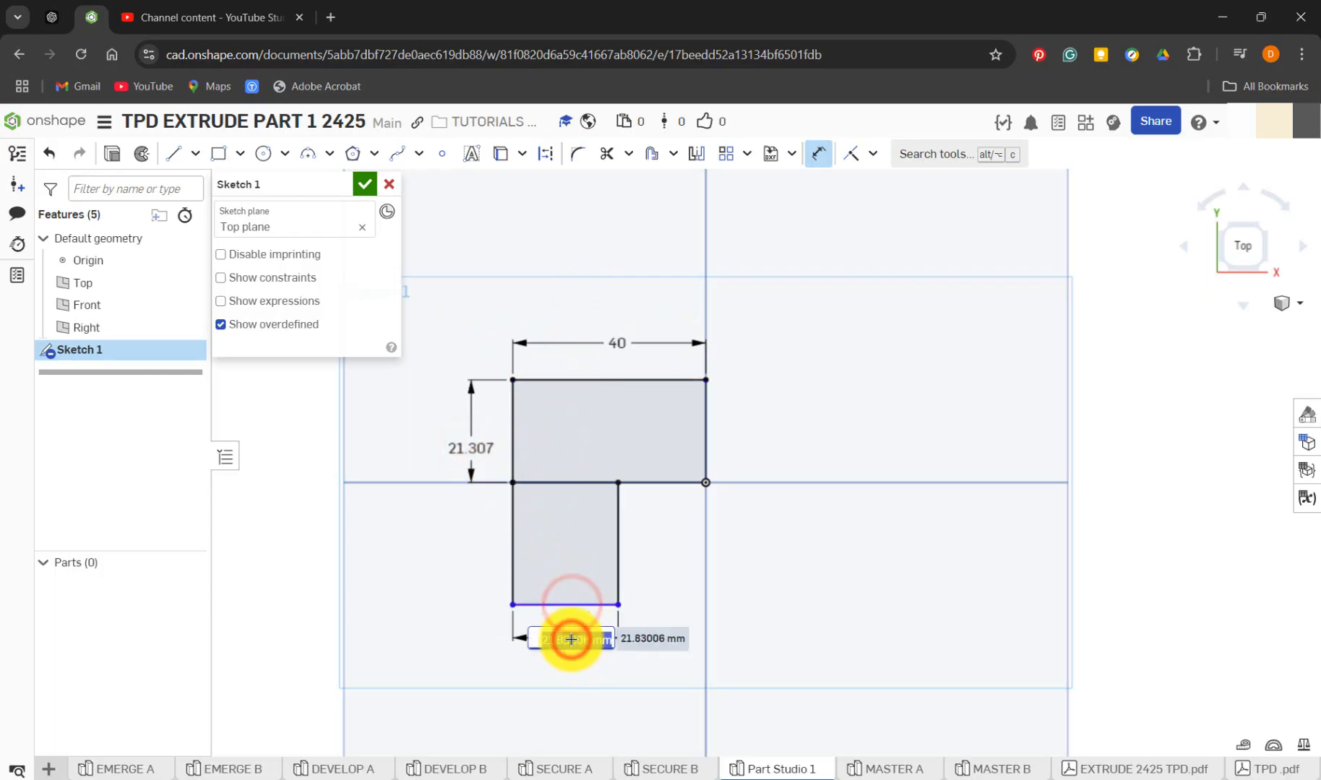
pyautogui.press('Return')
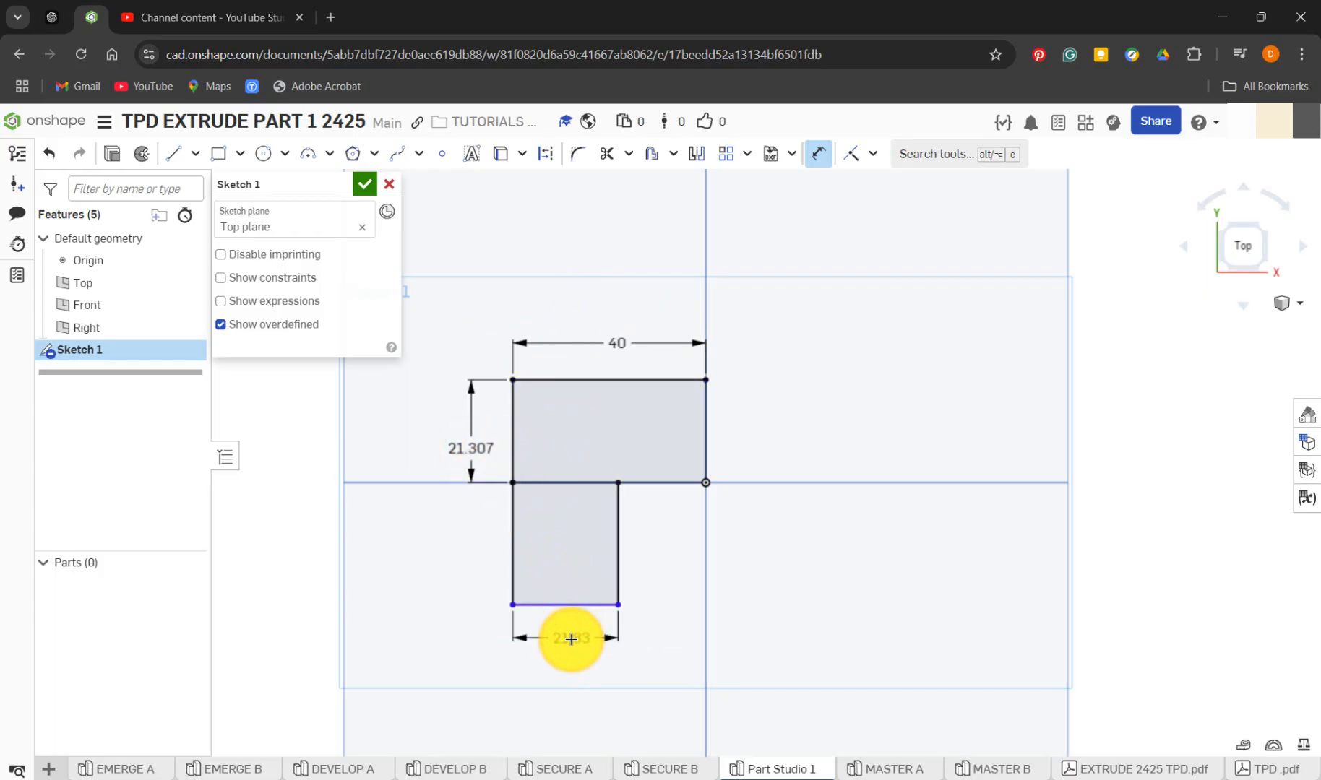
# Check the lower rectangle's width in SECURE B and set it to 20 mm in Part Studio 1
pyautogui.click(690, 770)
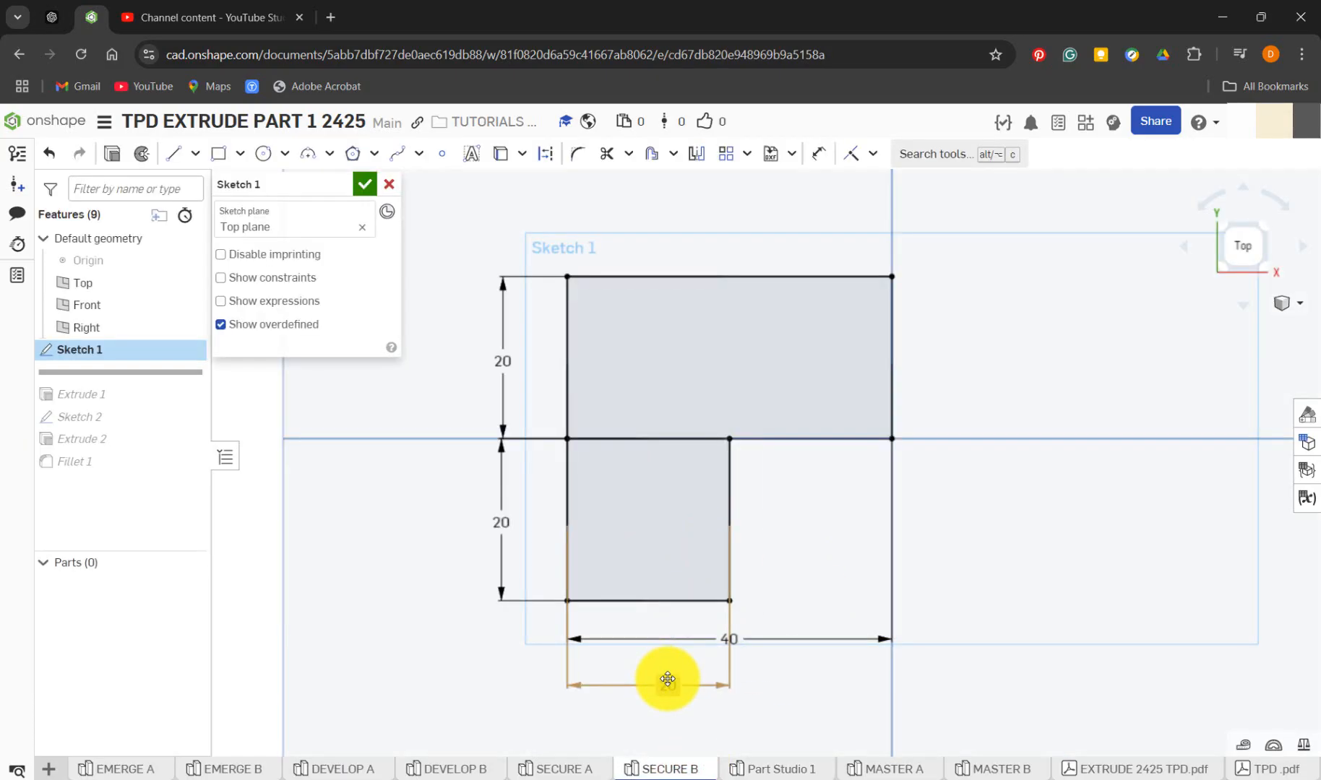
pyautogui.click(759, 762)
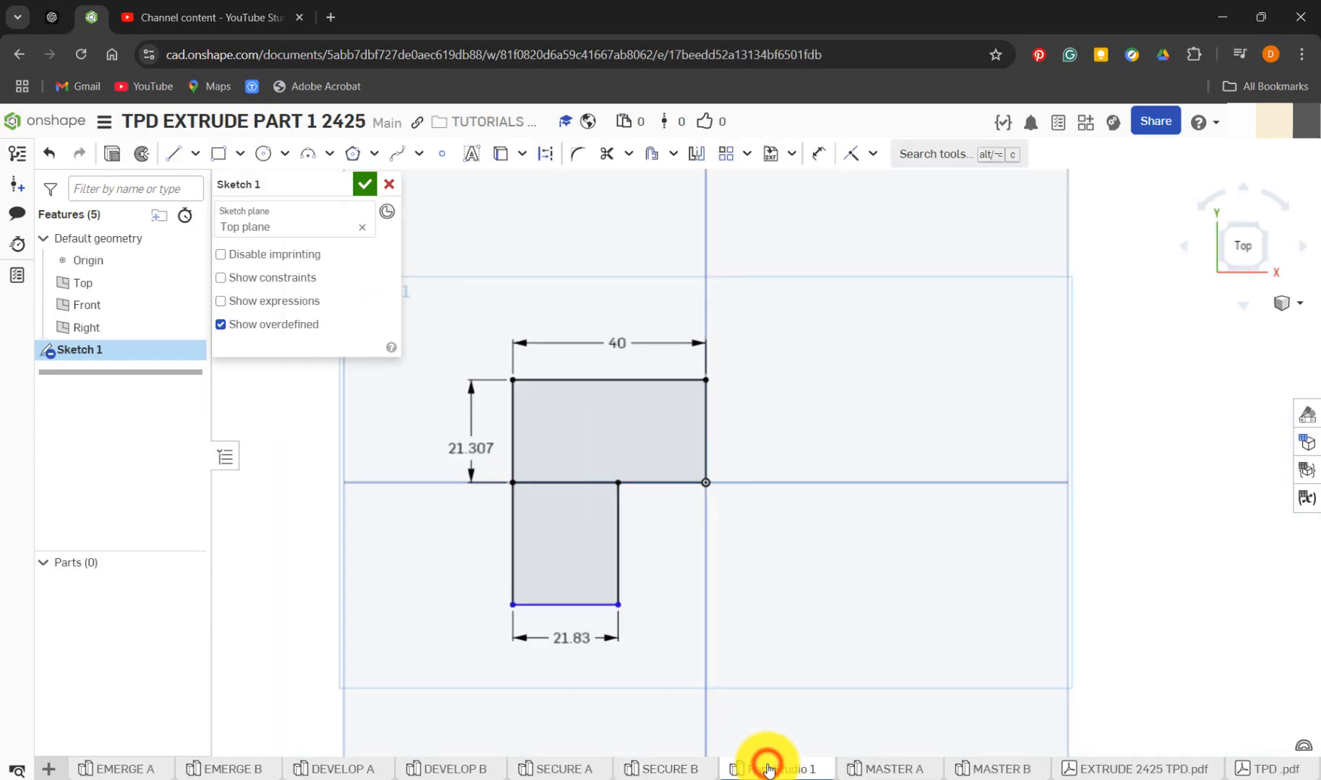
pyautogui.doubleClick(578, 638)
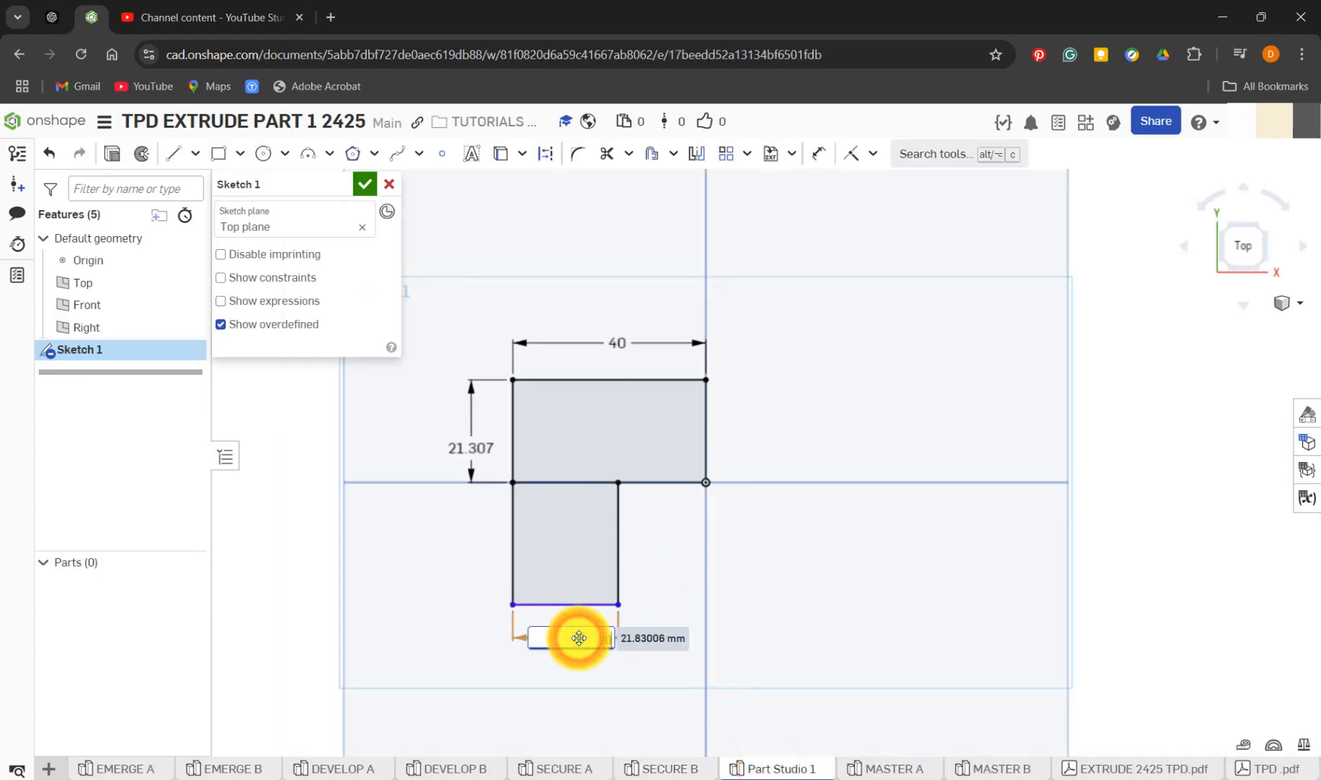
pyautogui.write('20')
pyautogui.press('Return')
pyautogui.press('d')
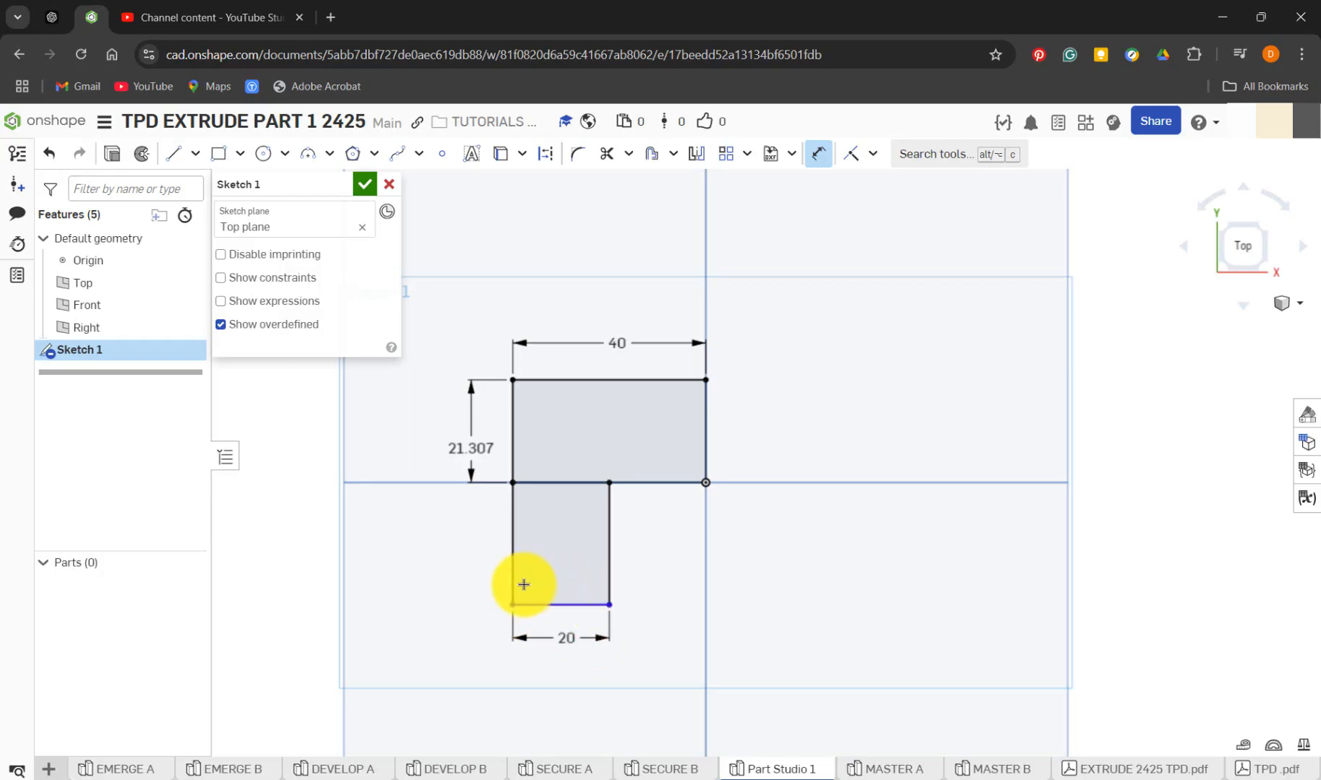
pyautogui.click(517, 580)
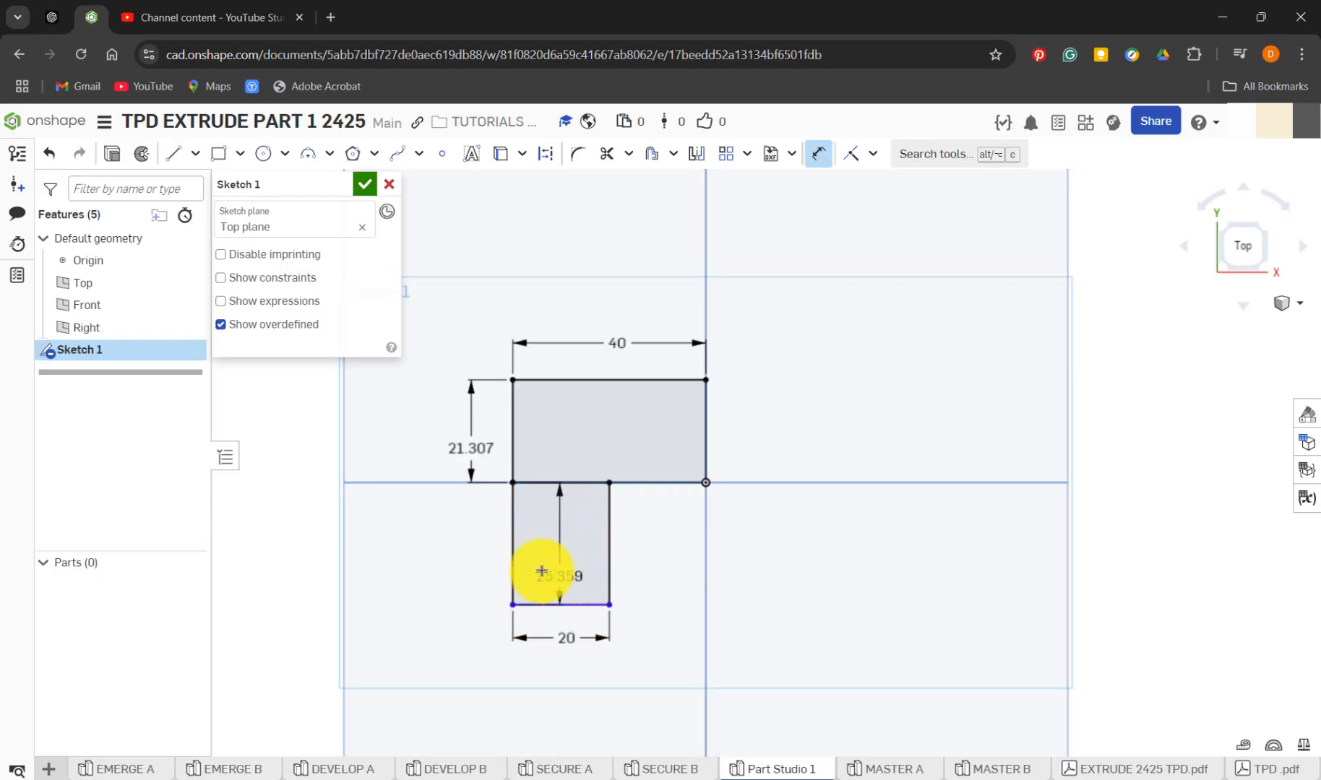
pyautogui.click(560, 487)
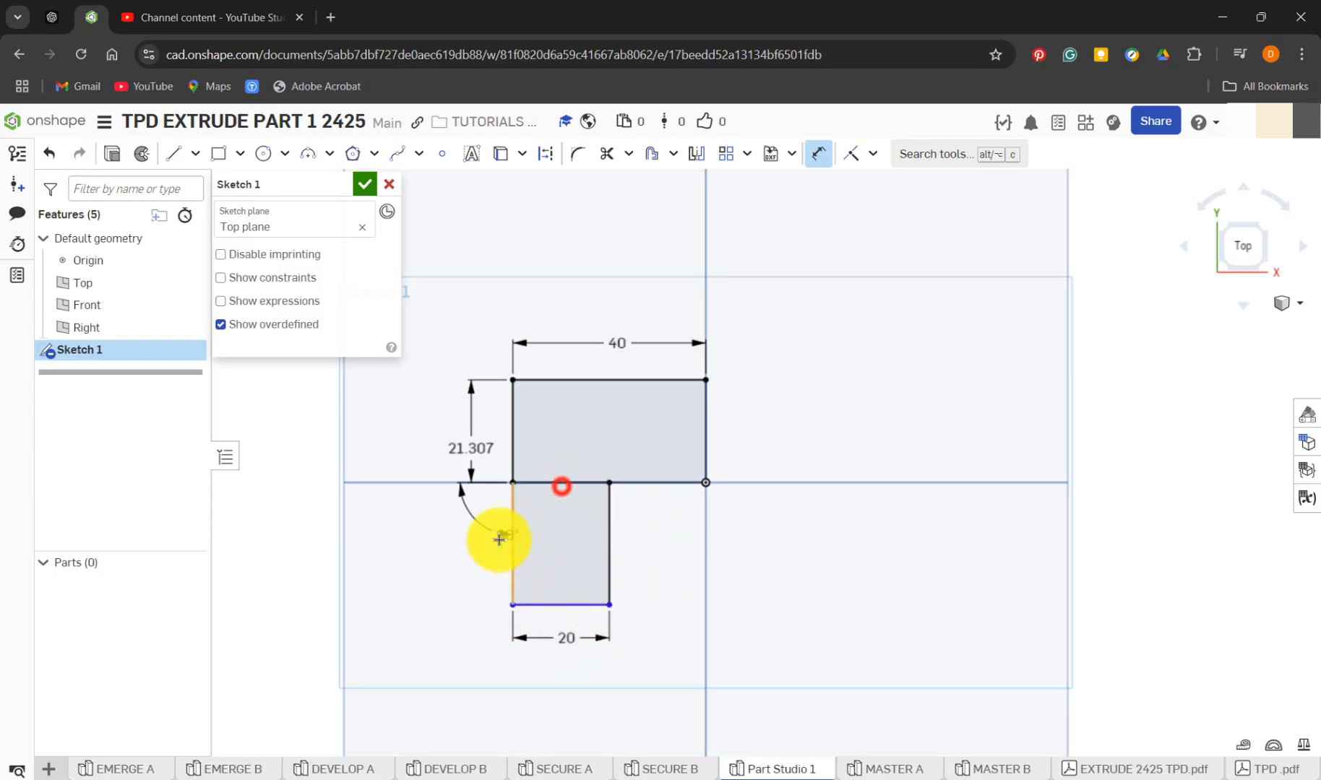
# Set the upper rectangle's height to 20 mm
pyautogui.doubleClick(463, 455)
pyautogui.write('20')
pyautogui.press('Return')
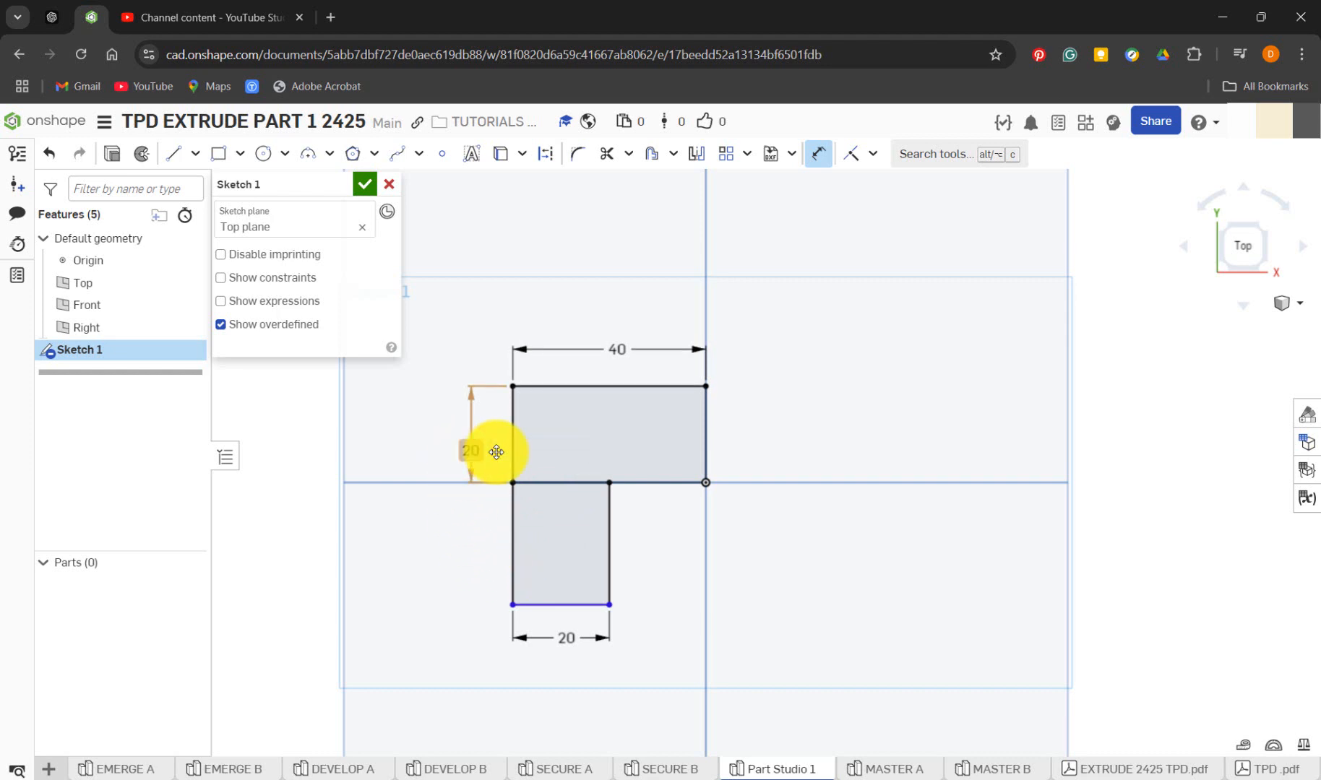
# Dimension the lower rectangle's left side at 20 mm and compare the sketch with Sketch 1 in SECURE B
pyautogui.click(509, 537)
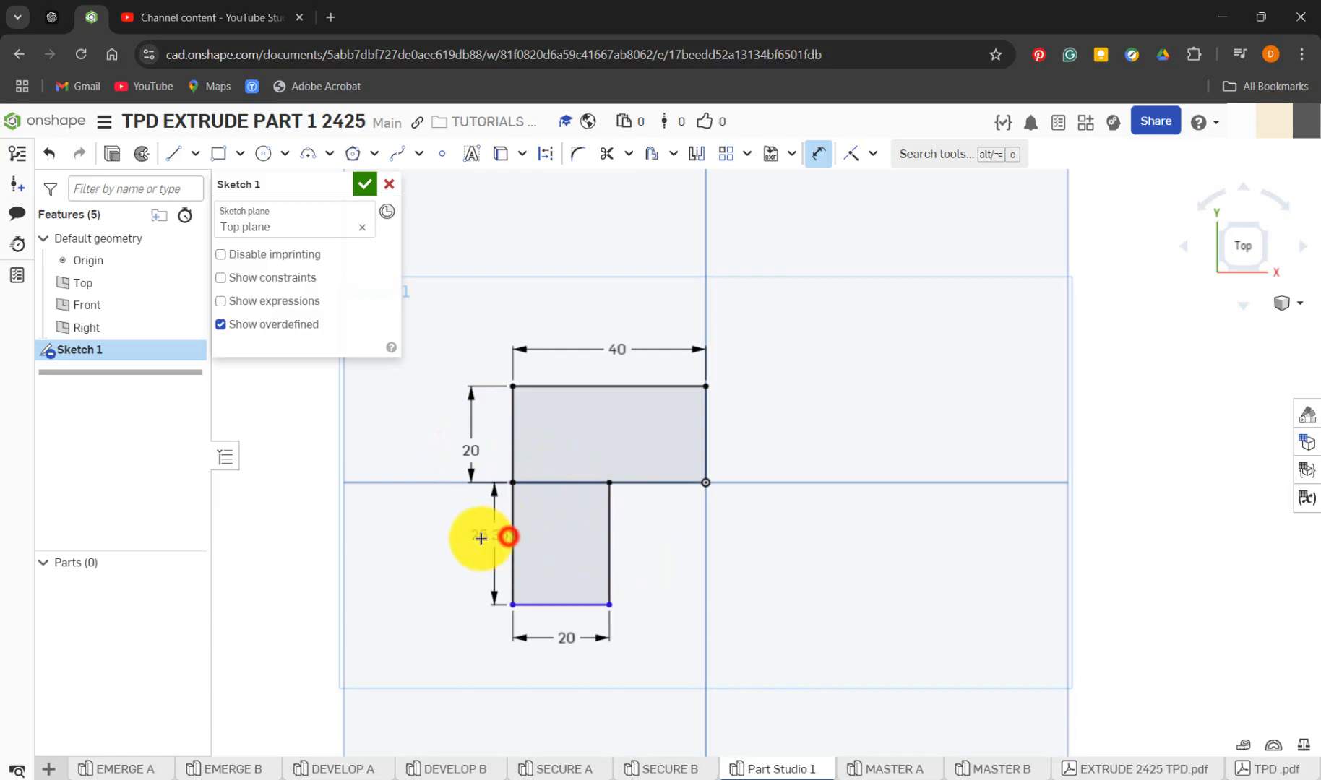
pyautogui.click(482, 538)
pyautogui.write('20')
pyautogui.press('Return')
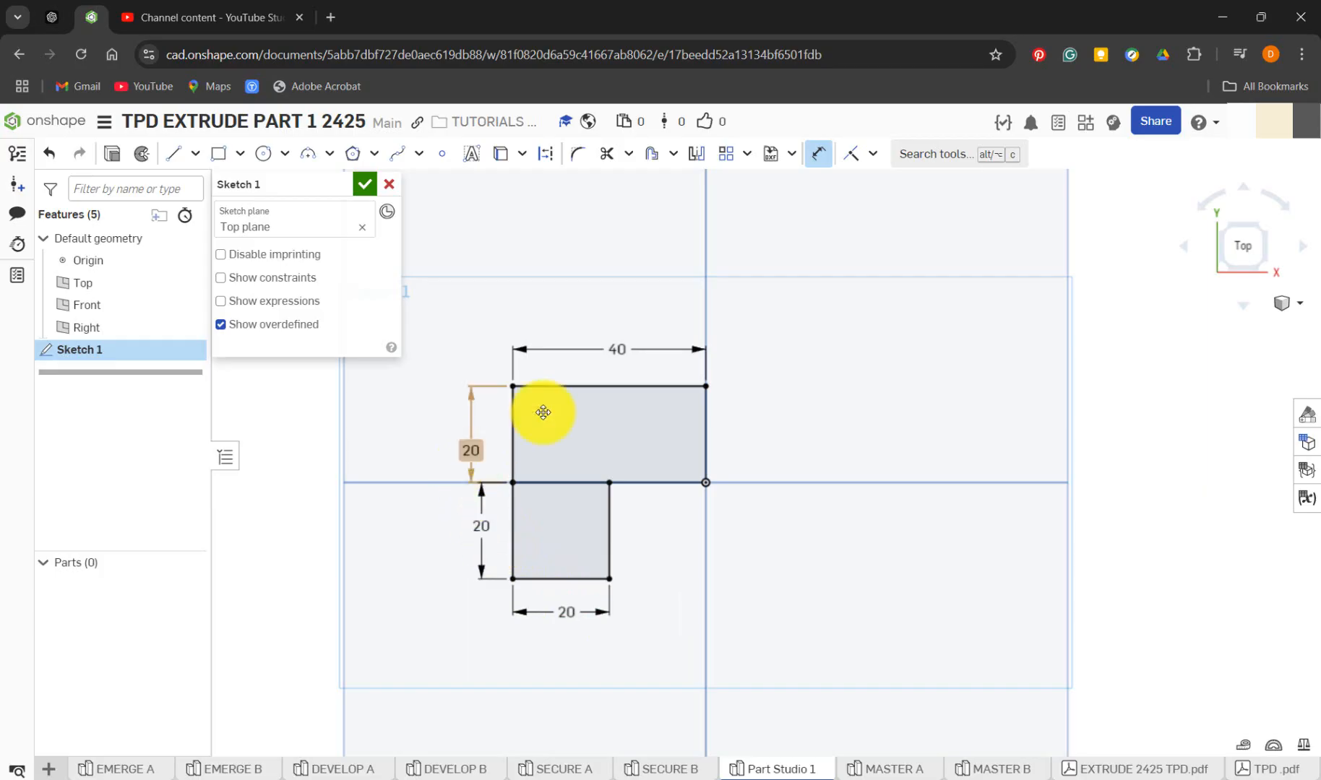
pyautogui.click(660, 770)
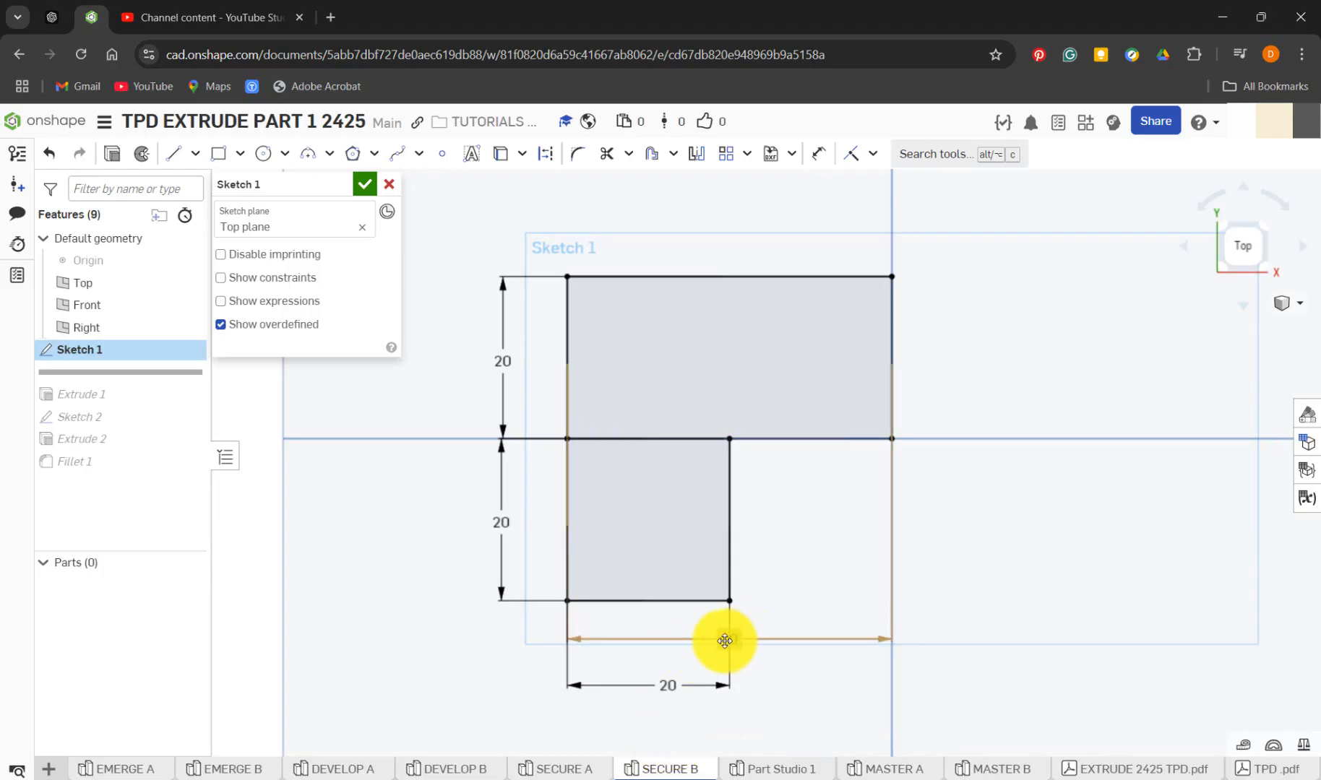
# Move the 40 mm width dimension above the upper rectangle in SECURE B and accept Sketch 1
pyautogui.moveTo(724, 641); pyautogui.dragTo(746, 227)
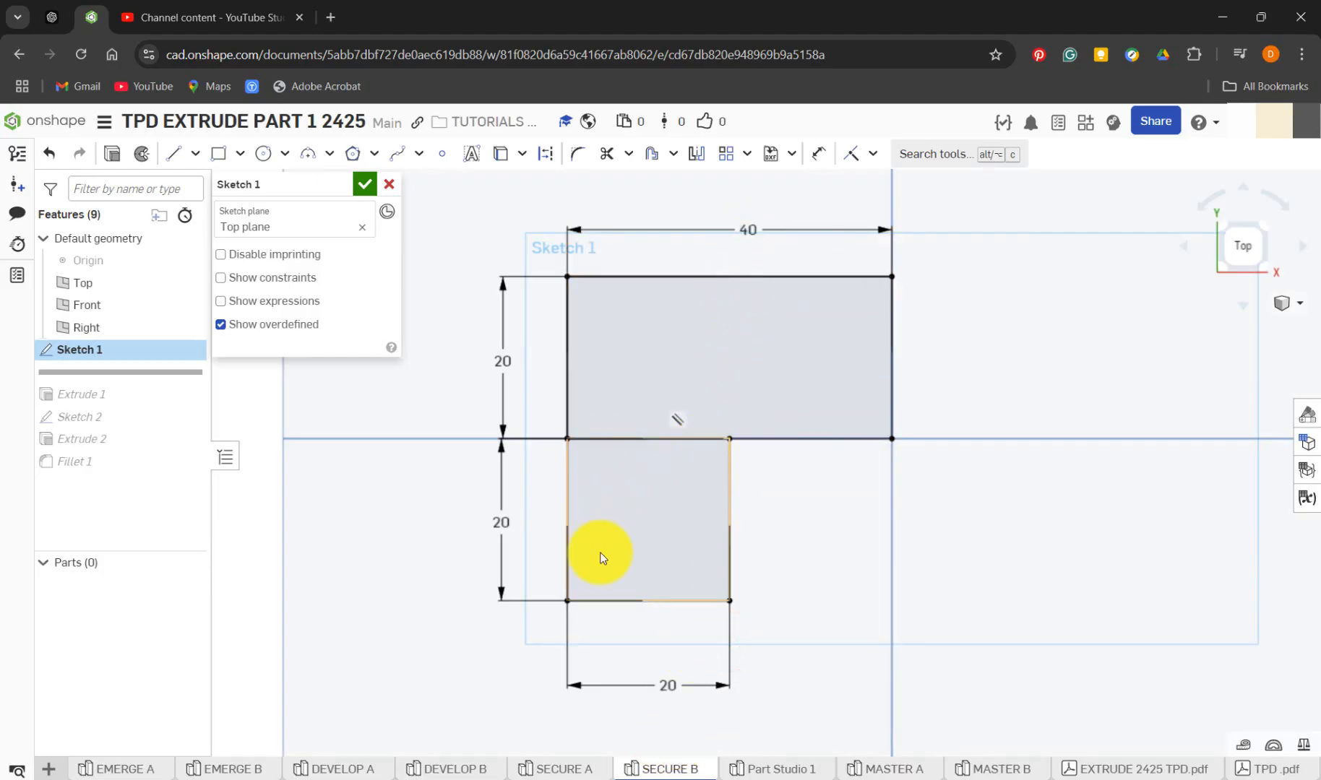
pyautogui.click(365, 187)
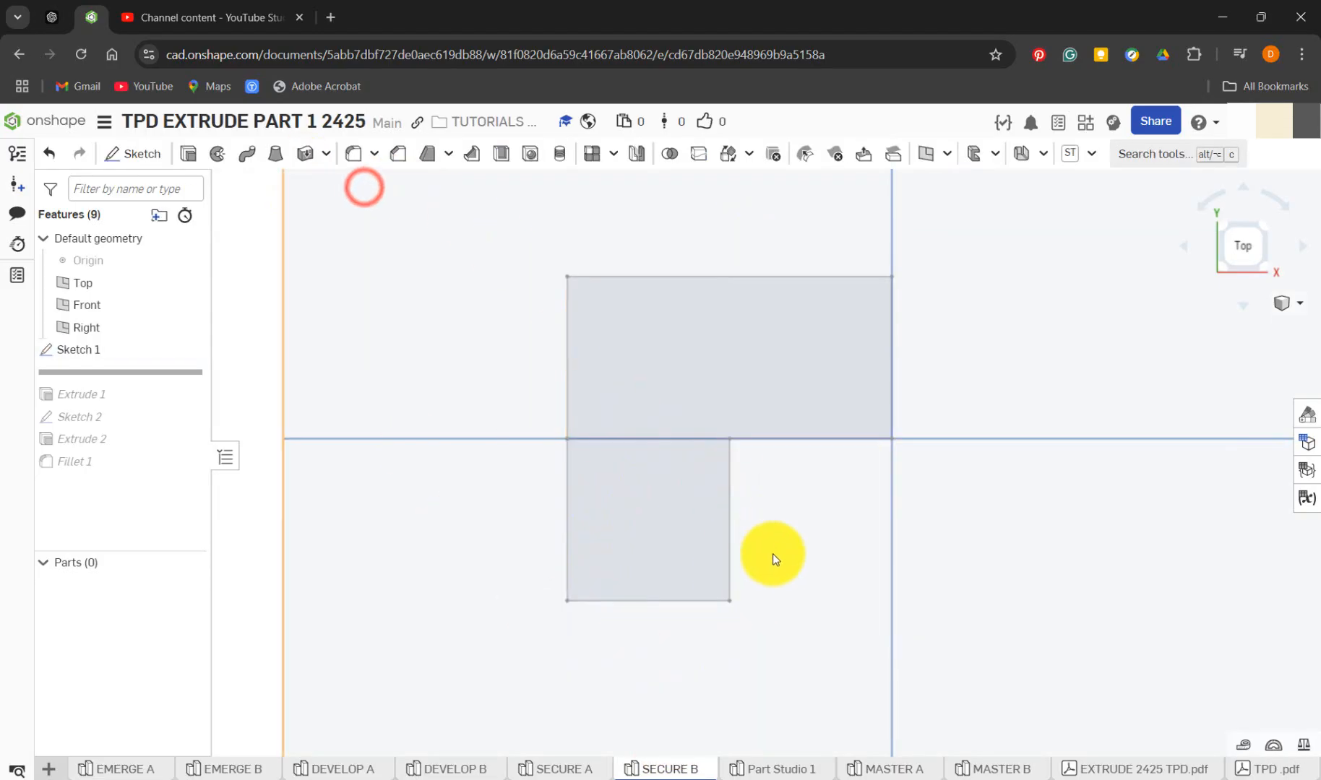
# Roll the SECURE B history forward past Extrude 1 and check the part's thickness and the extrude's settings
pyautogui.moveTo(773, 553)
pyautogui.mouseDown(button='right')
pyautogui.moveTo(697, 457)
pyautogui.moveTo(735, 521)
pyautogui.mouseUp(button='right')
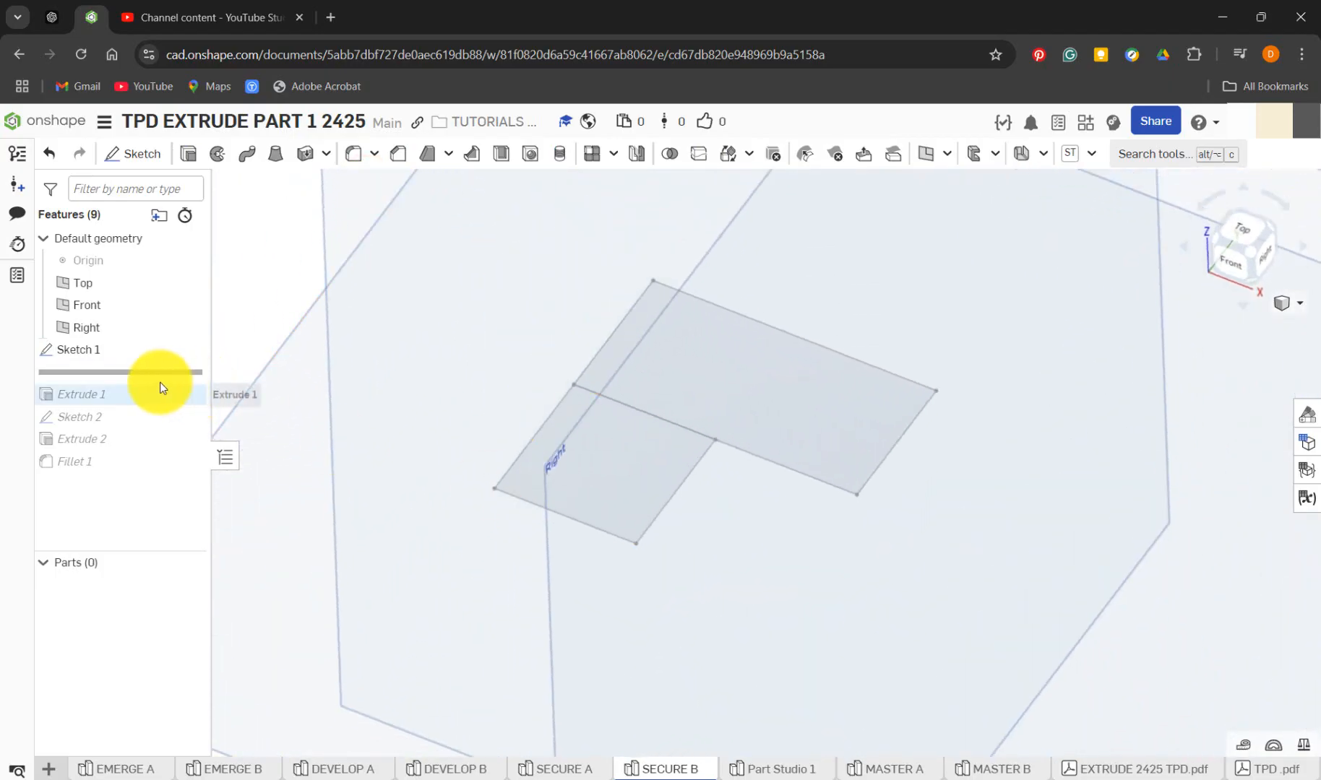
pyautogui.moveTo(150, 374); pyautogui.dragTo(160, 403)
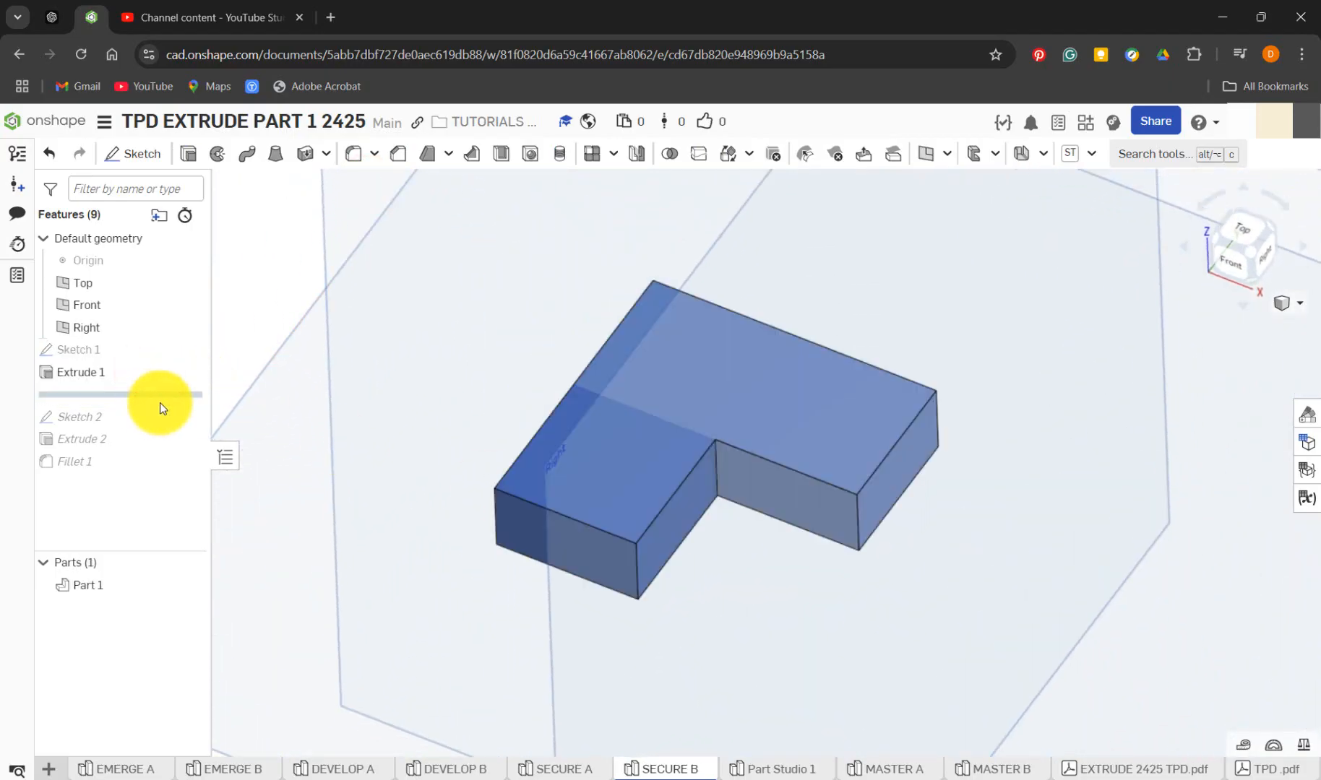
pyautogui.click(639, 582)
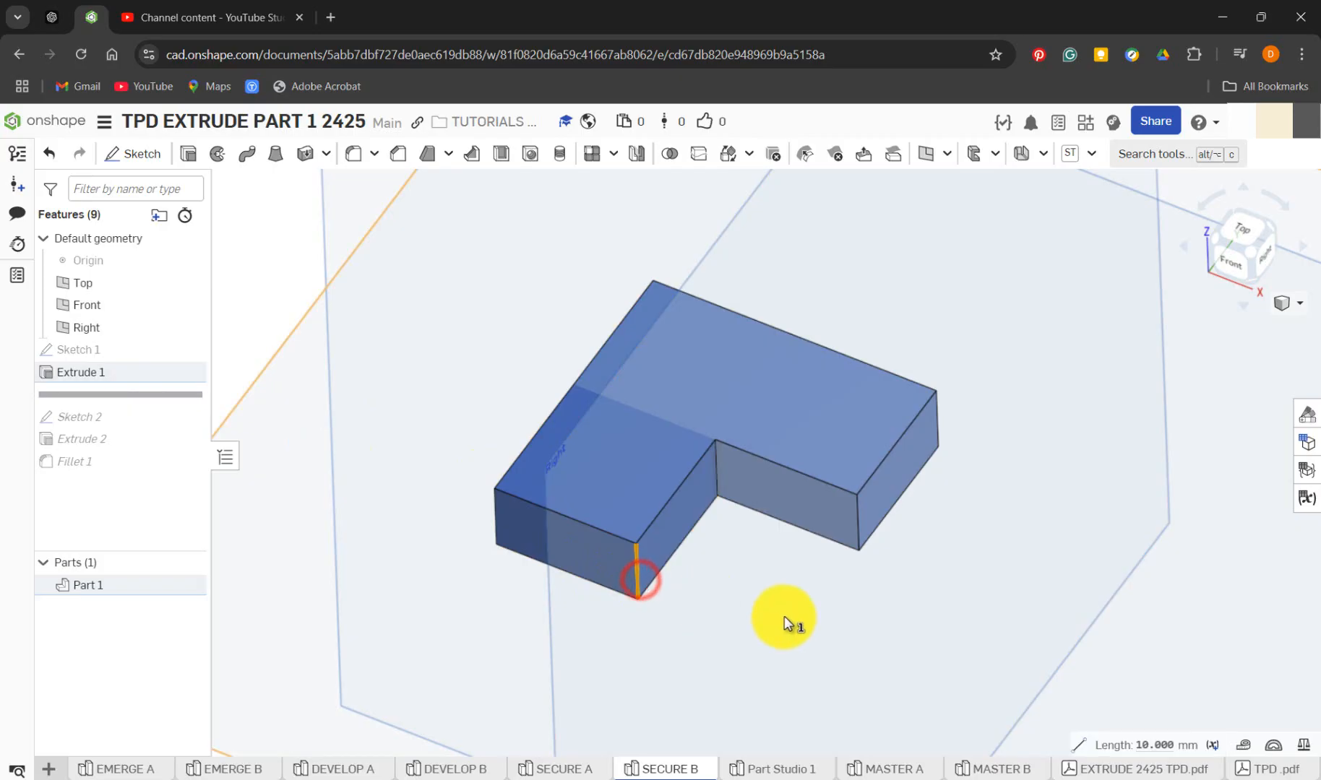
pyautogui.rightClick(172, 381)
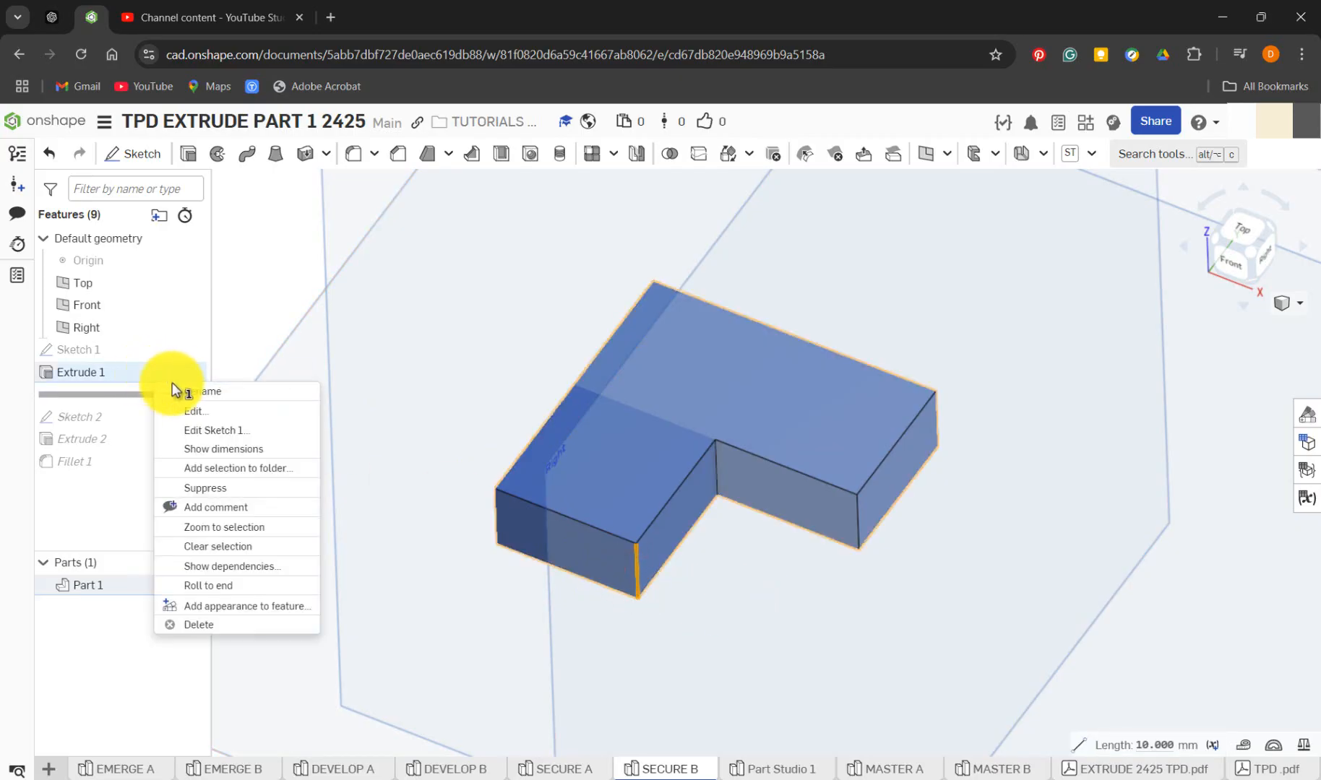
pyautogui.click(214, 412)
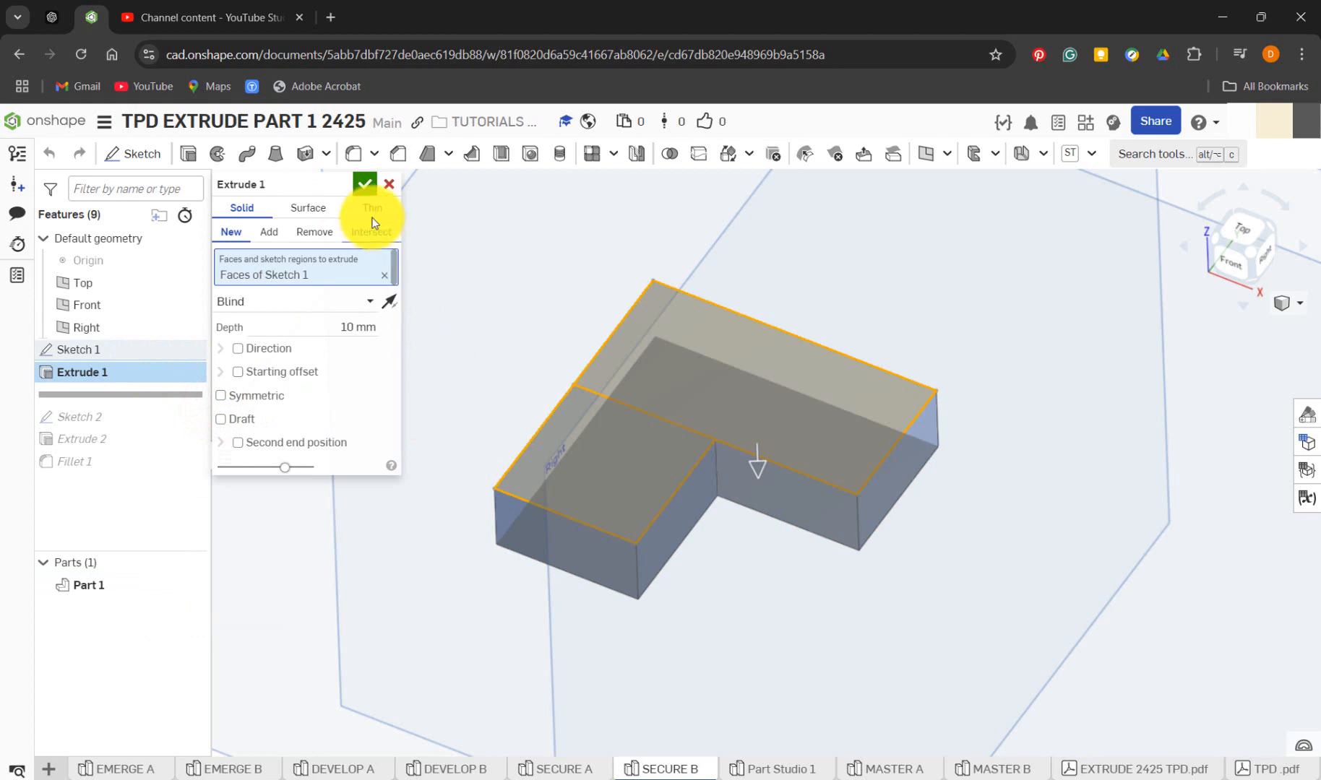
pyautogui.click(367, 186)
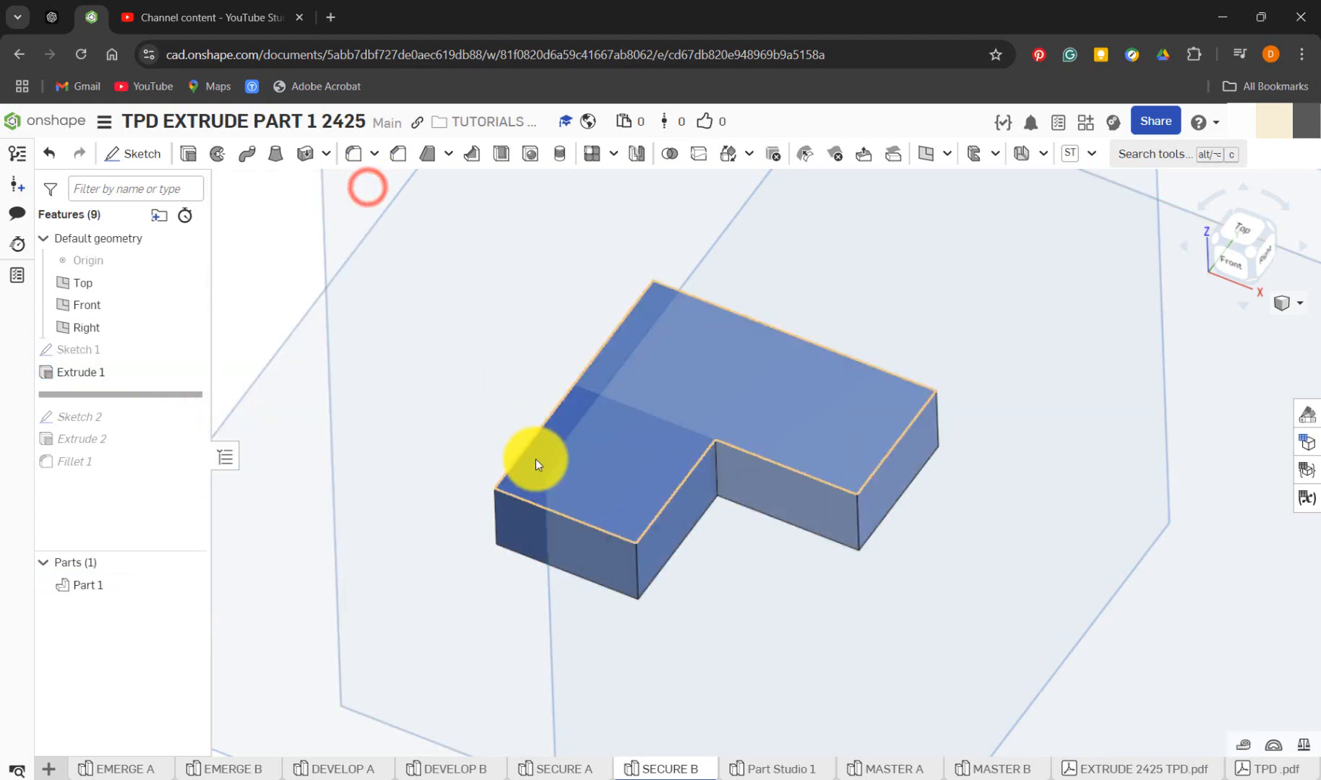
# In Part Studio 1, extrude both Sketch 1 regions as a new solid 10 mm deep, downward from the Top plane
pyautogui.click(771, 770)
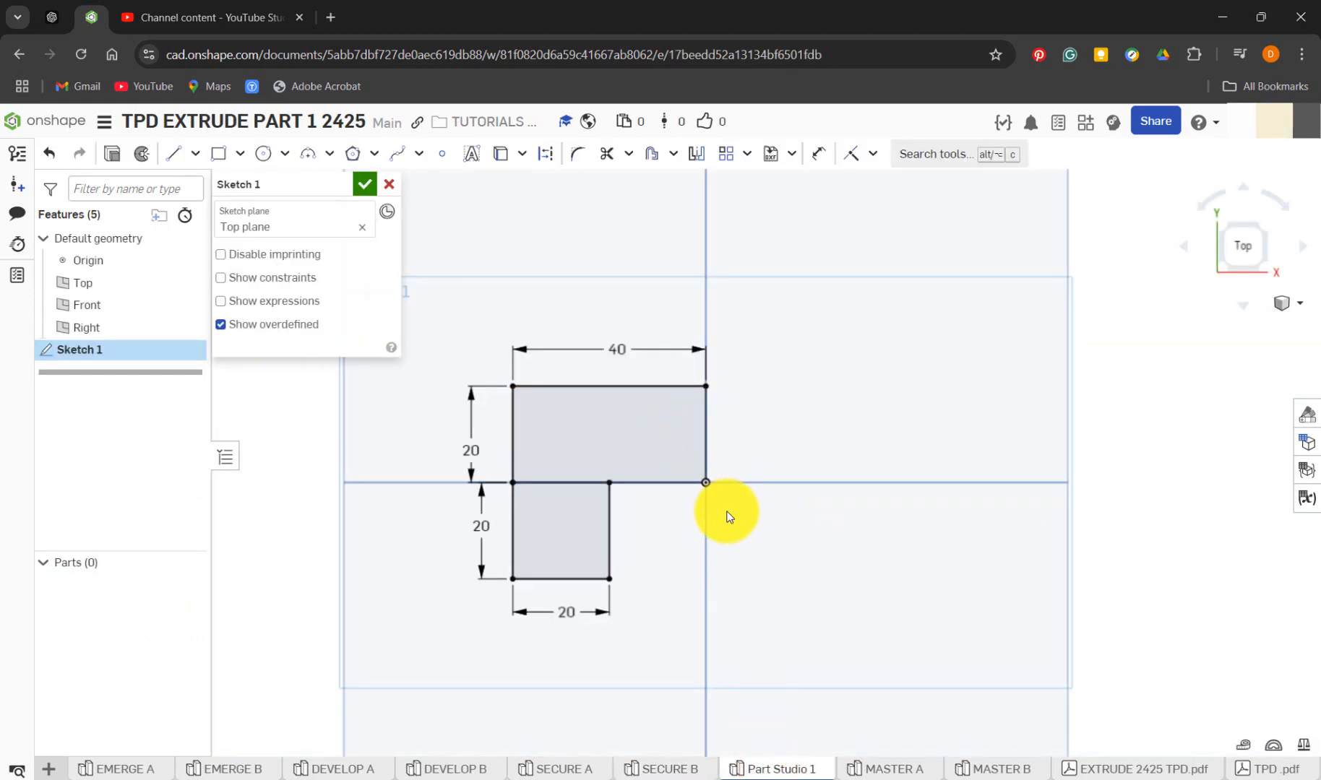
pyautogui.hotkey('shift', 'e')
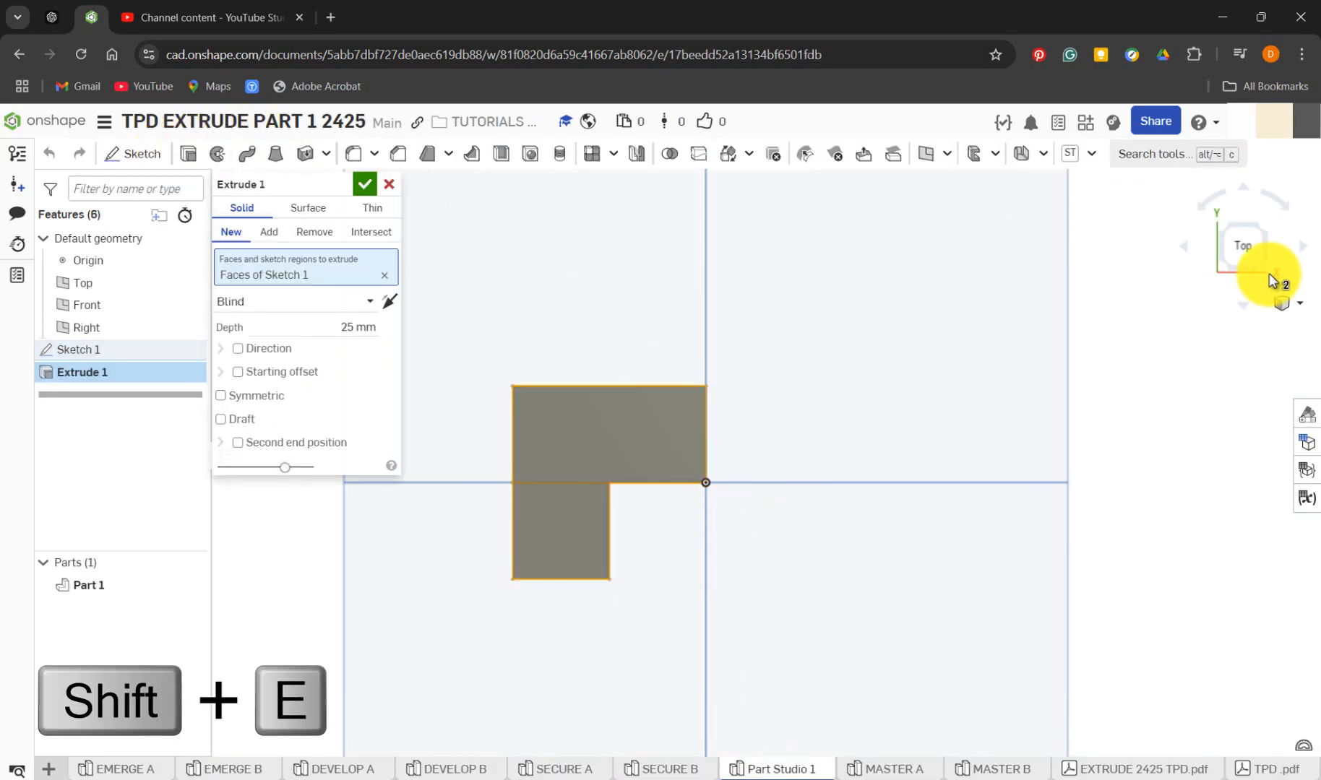
pyautogui.click(1269, 280)
pyautogui.scroll(3, 782, 448)
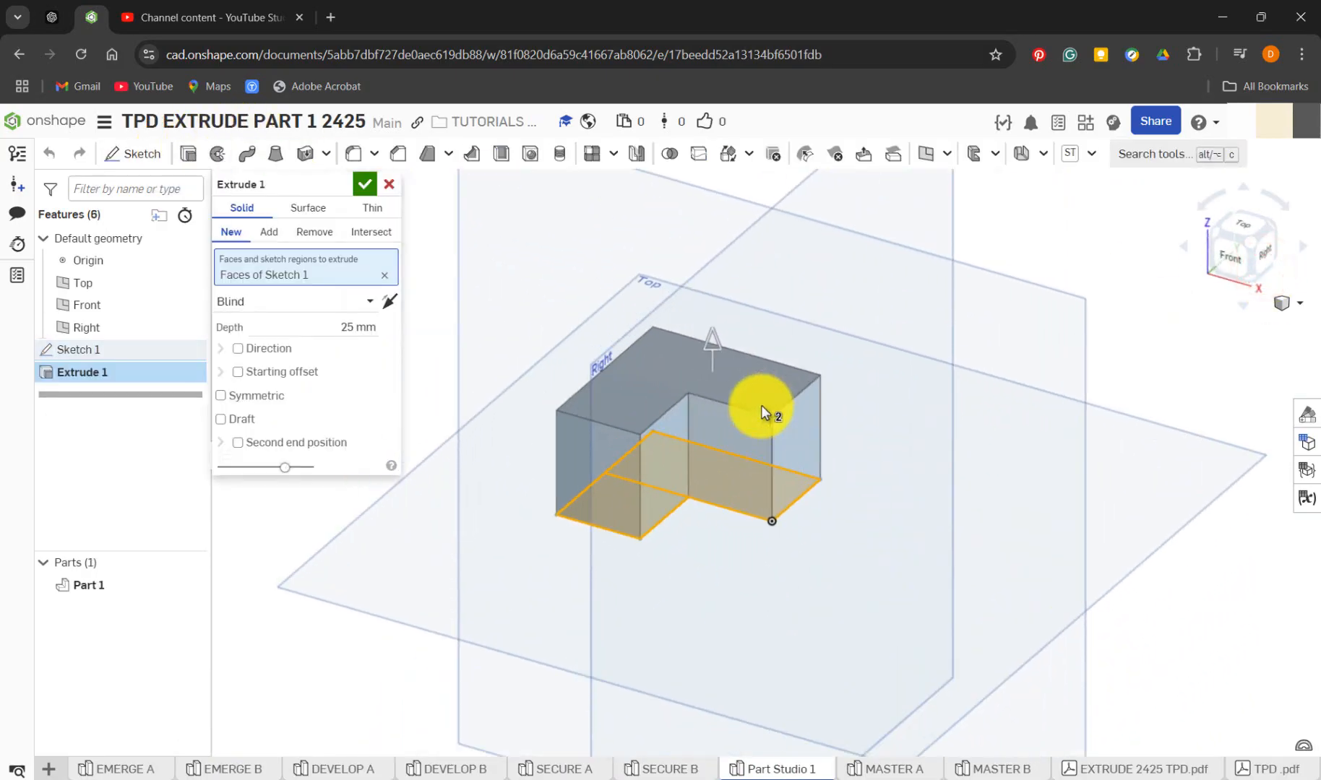
pyautogui.click(361, 329)
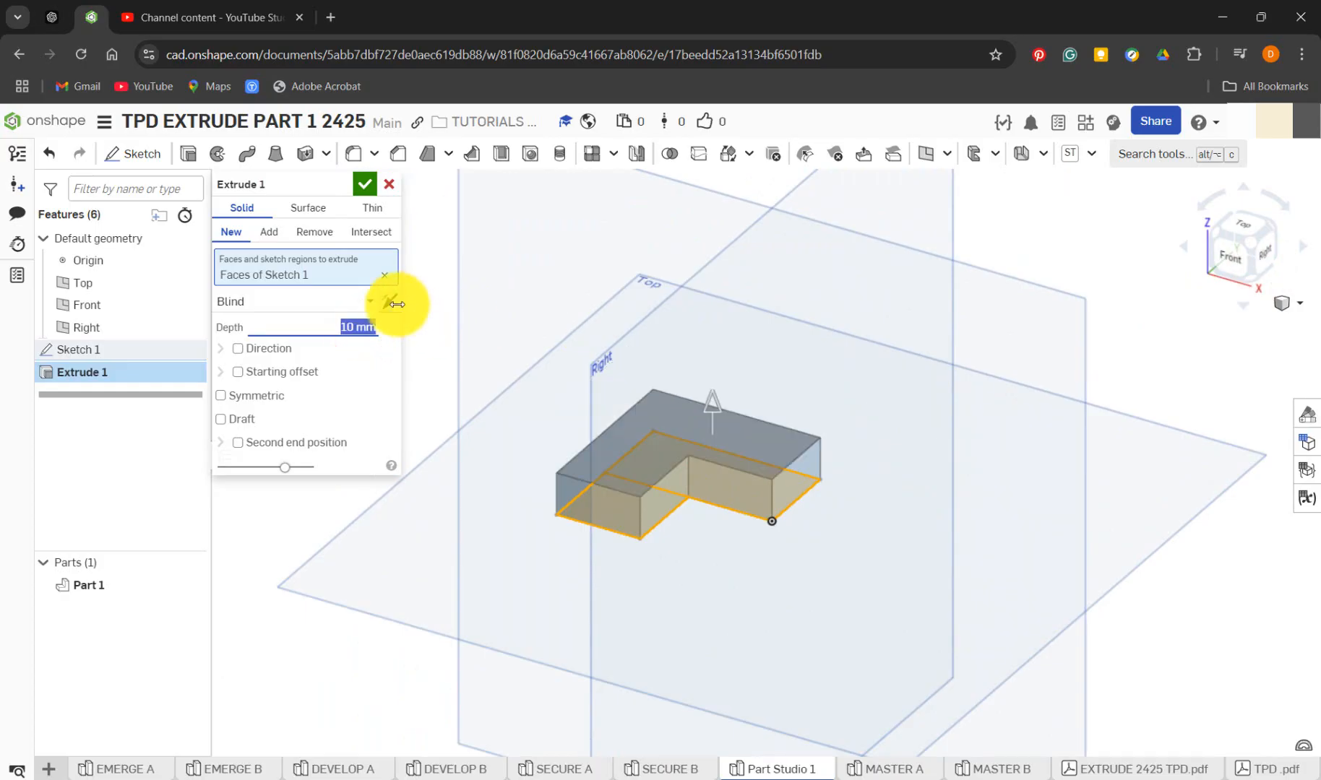
pyautogui.click(392, 304)
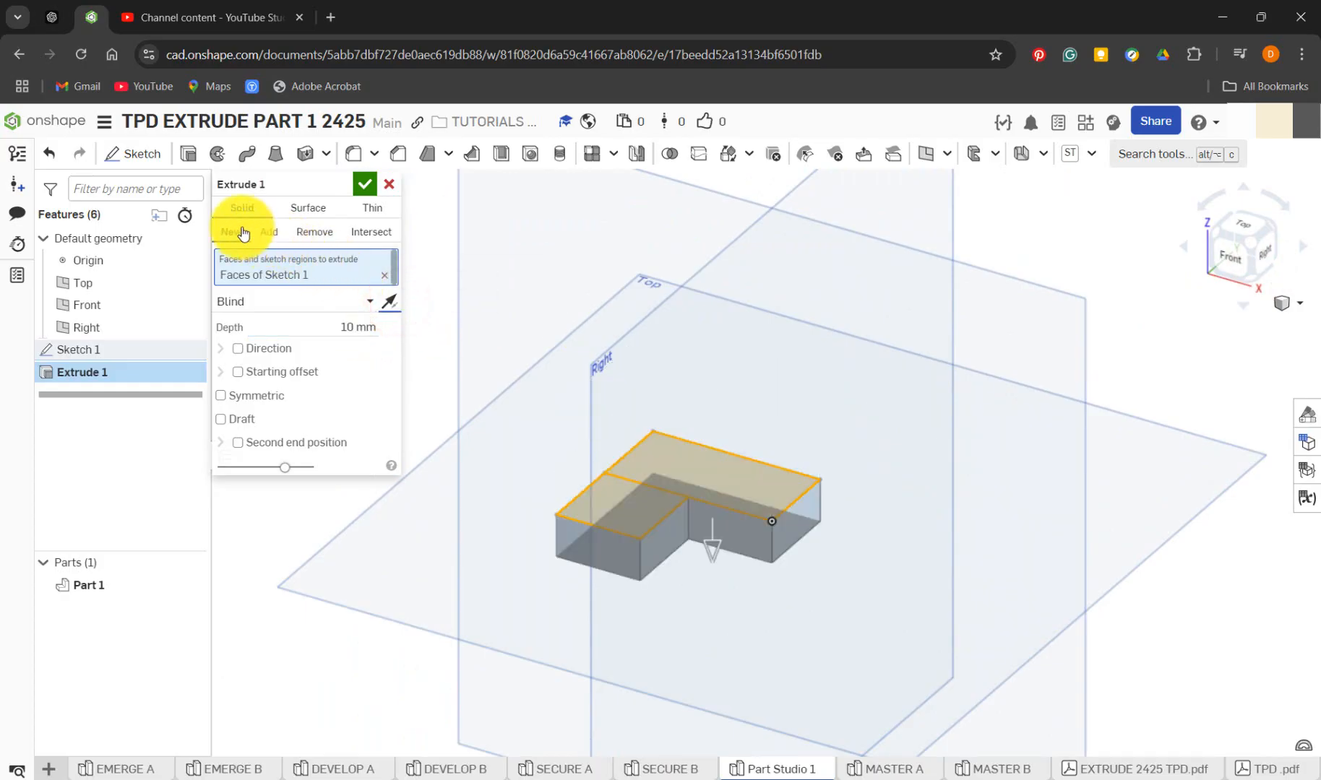
pyautogui.click(363, 188)
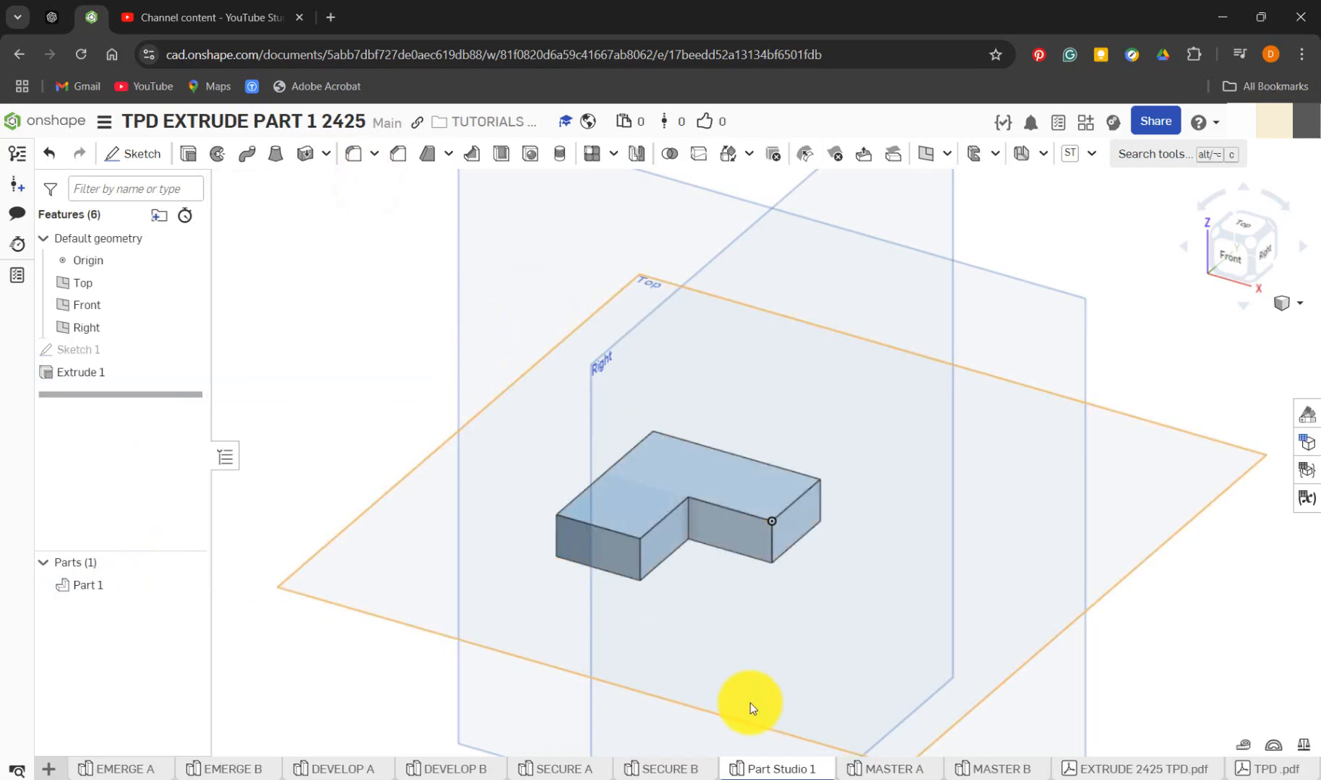
# Roll the SECURE B history forward past Sketch 2 and open that sketch, viewed normal, to examine its dimensions
pyautogui.click(670, 769)
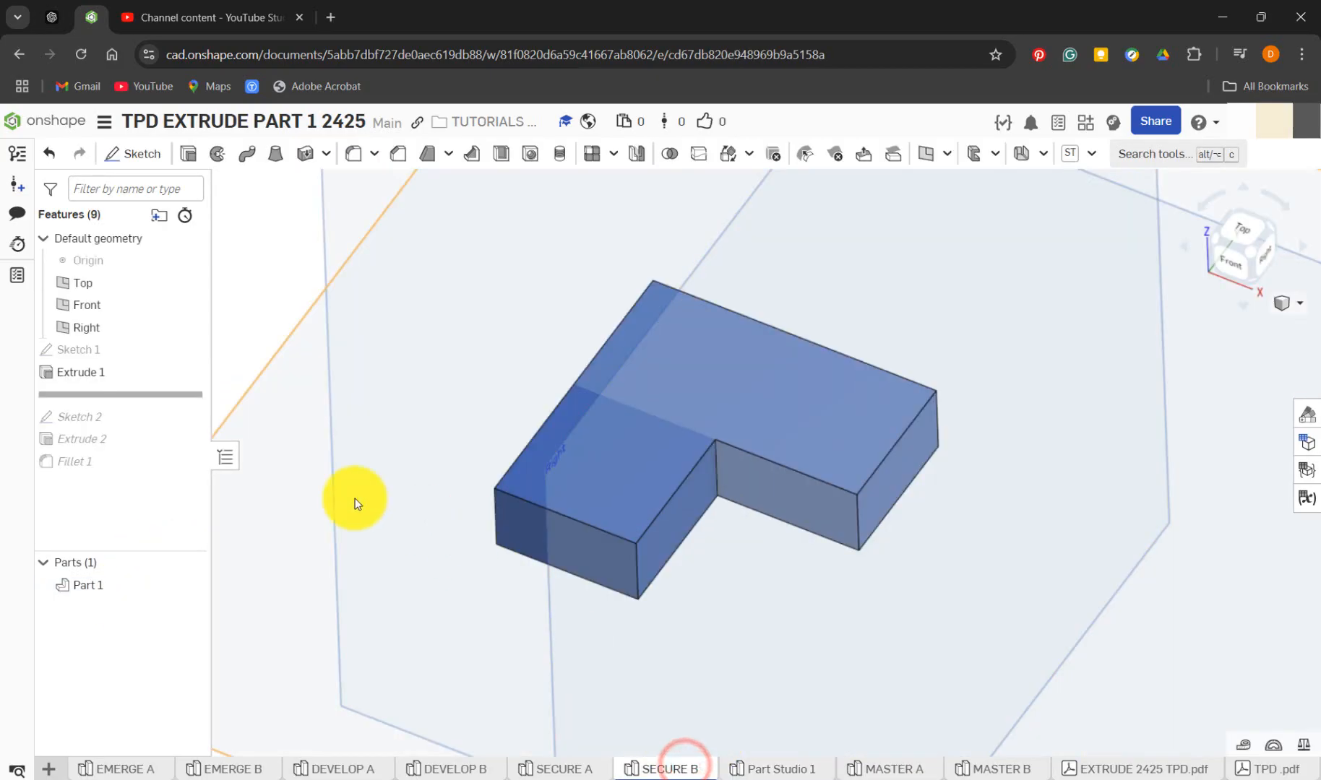
pyautogui.moveTo(168, 402); pyautogui.dragTo(167, 418)
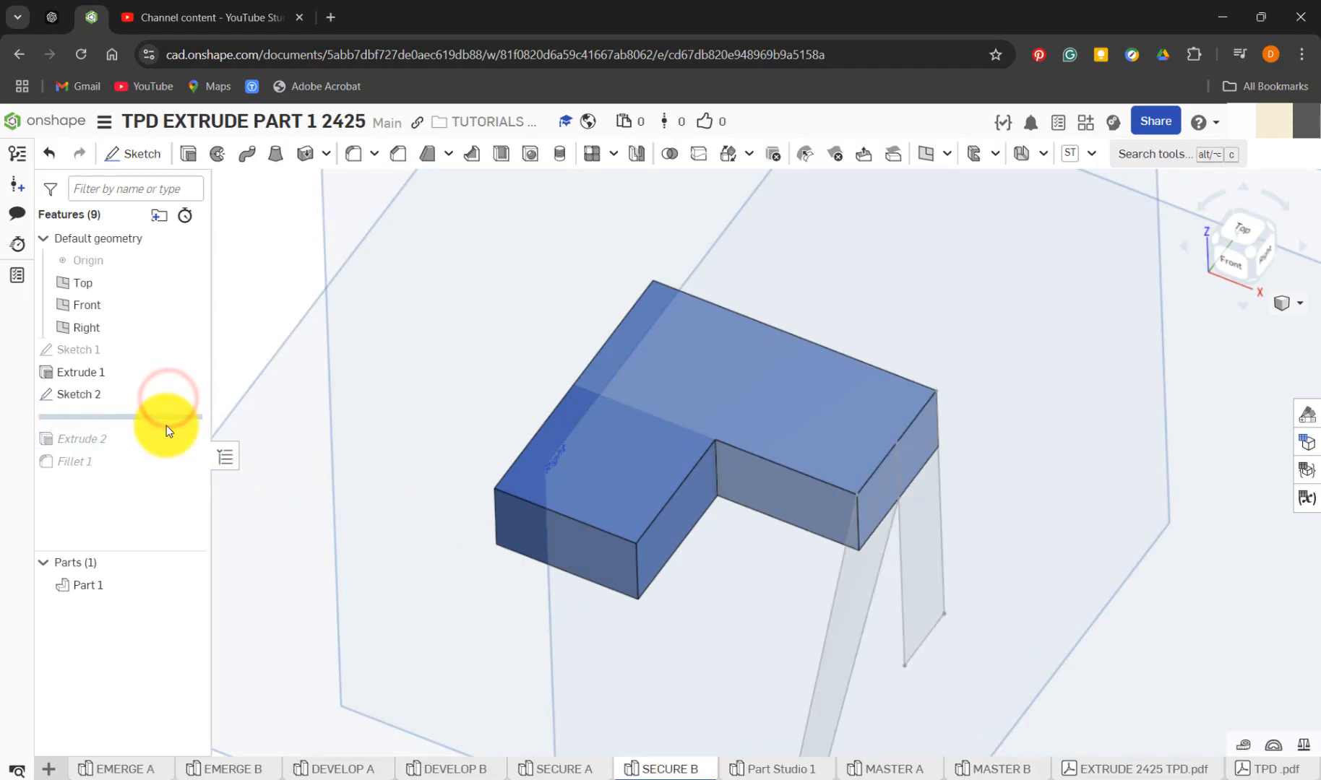
pyautogui.rightClick(100, 396)
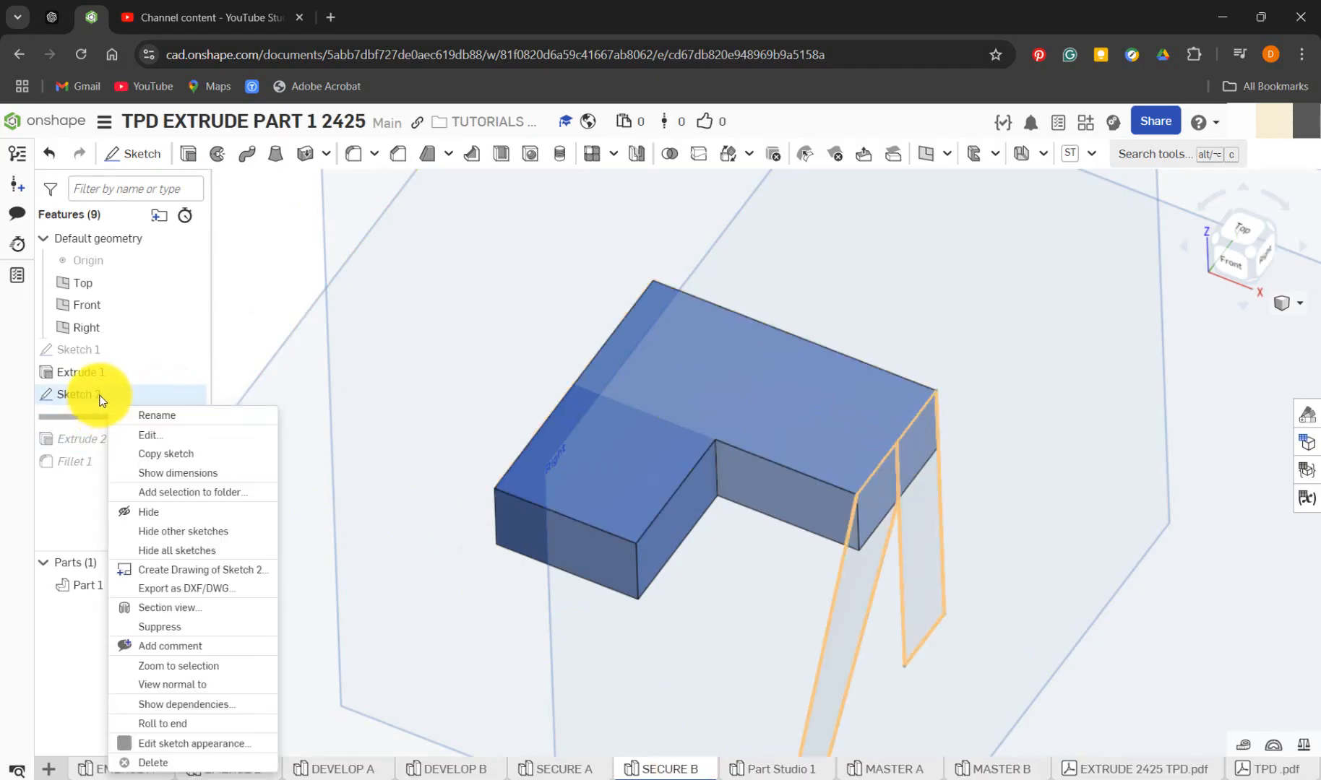
pyautogui.click(187, 443)
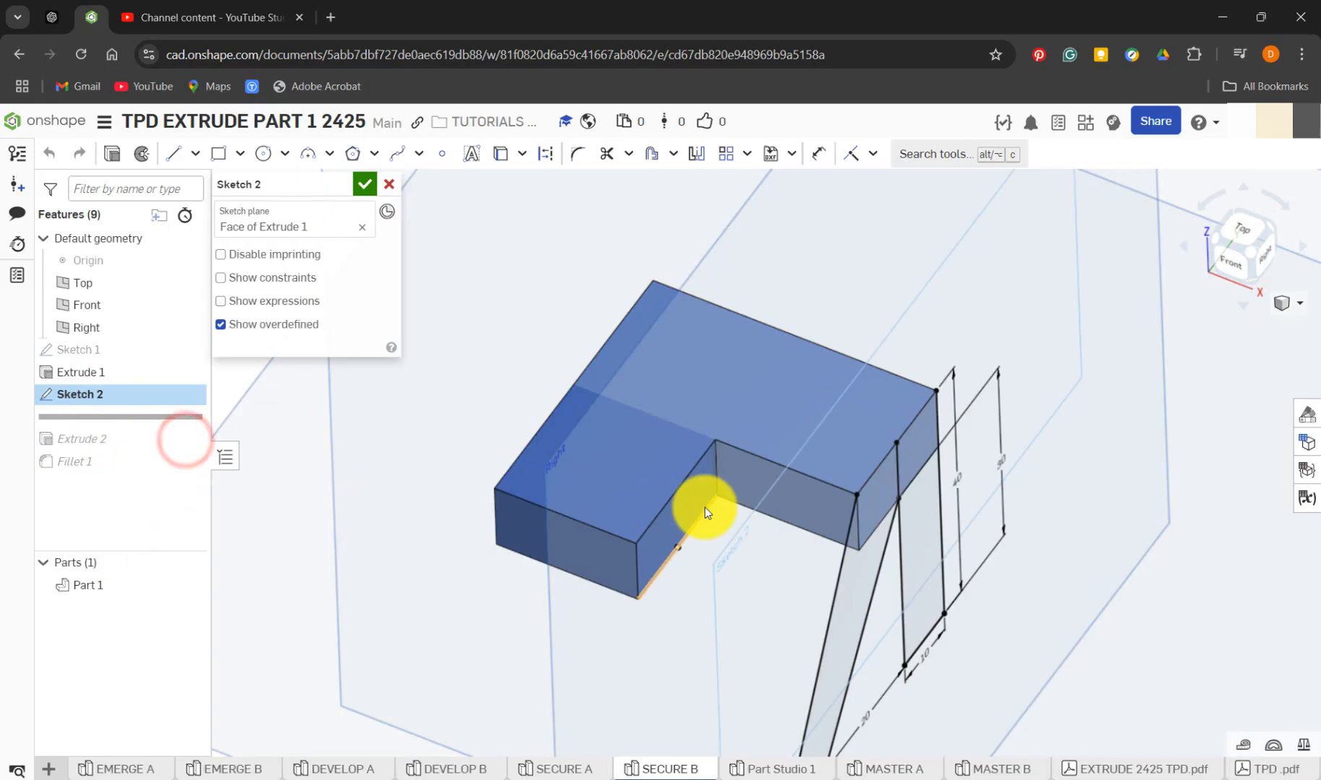
pyautogui.press('n')
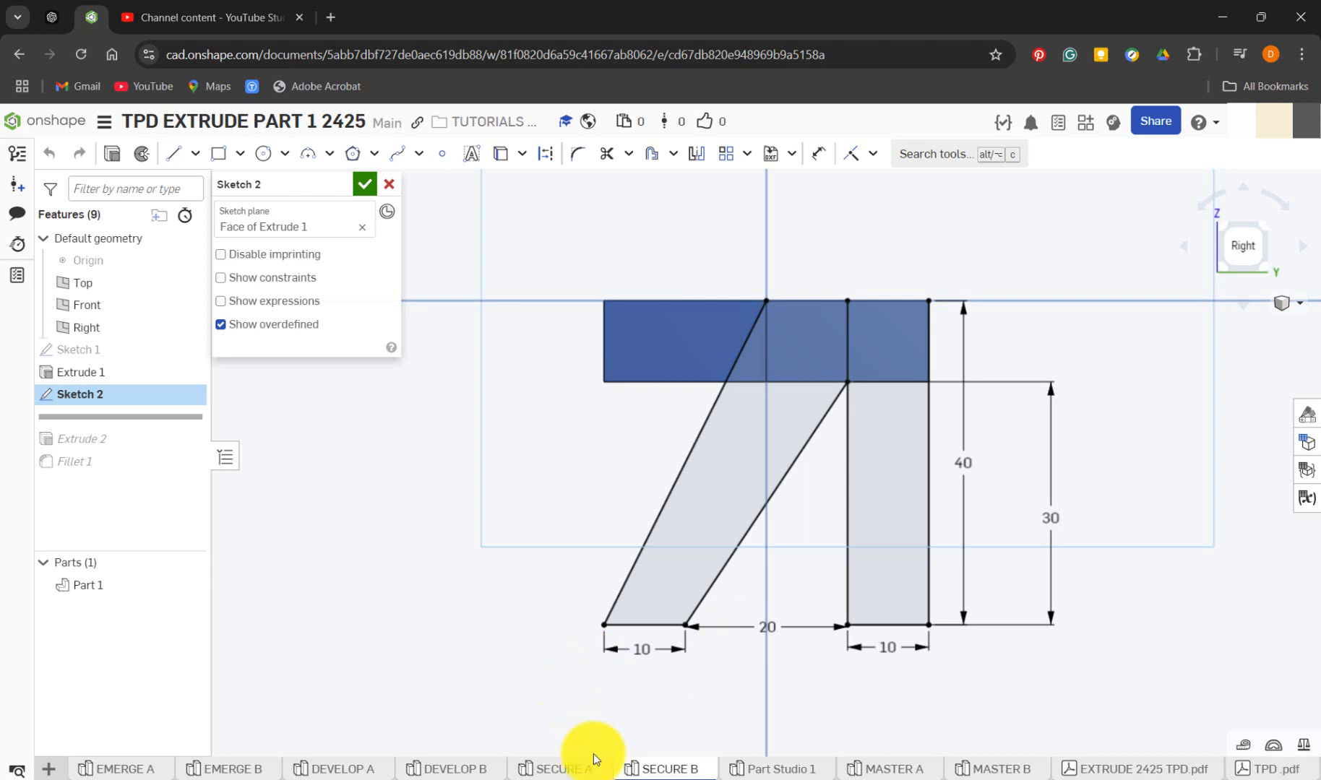
# Start a sketch on the right end face of Extrude 1 in Part Studio 1, viewed normal, and compare it with SECURE B
pyautogui.click(770, 772)
pyautogui.click(805, 518)
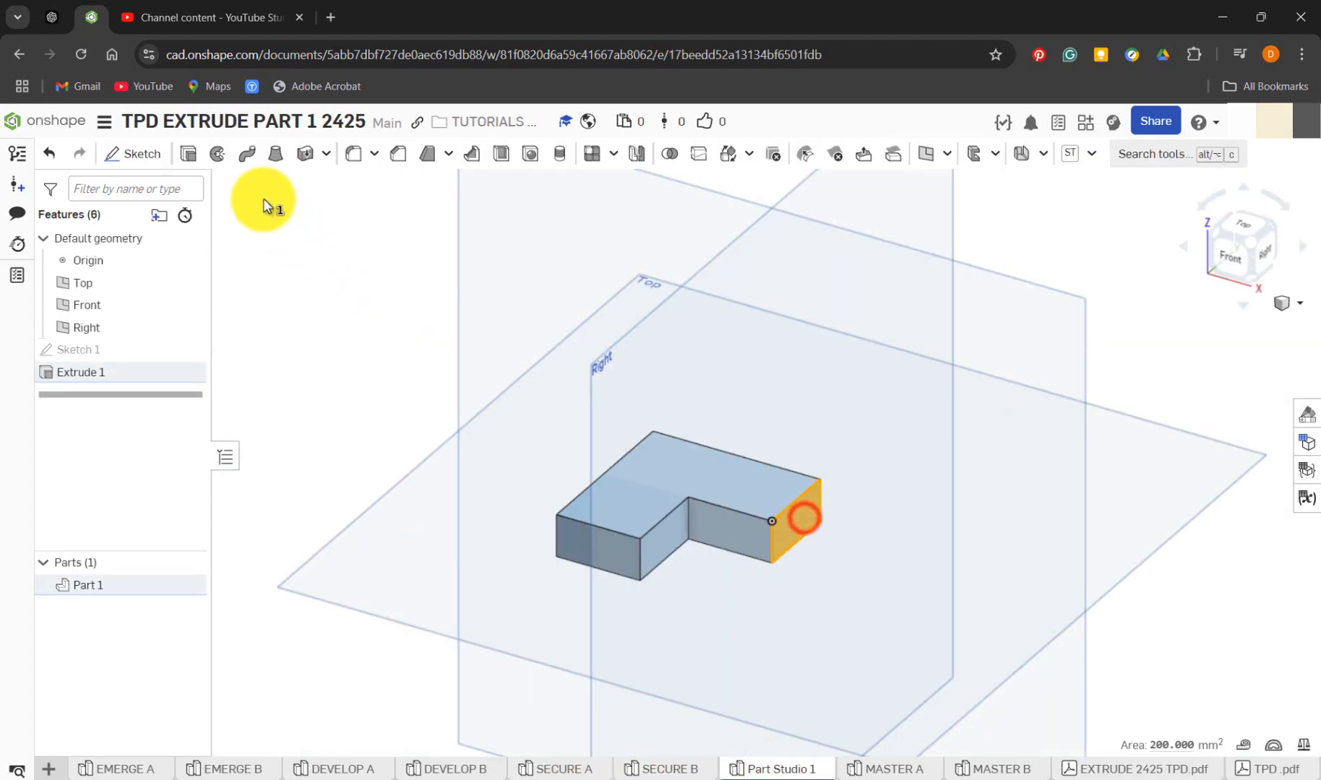
pyautogui.click(137, 153)
pyautogui.press('n')
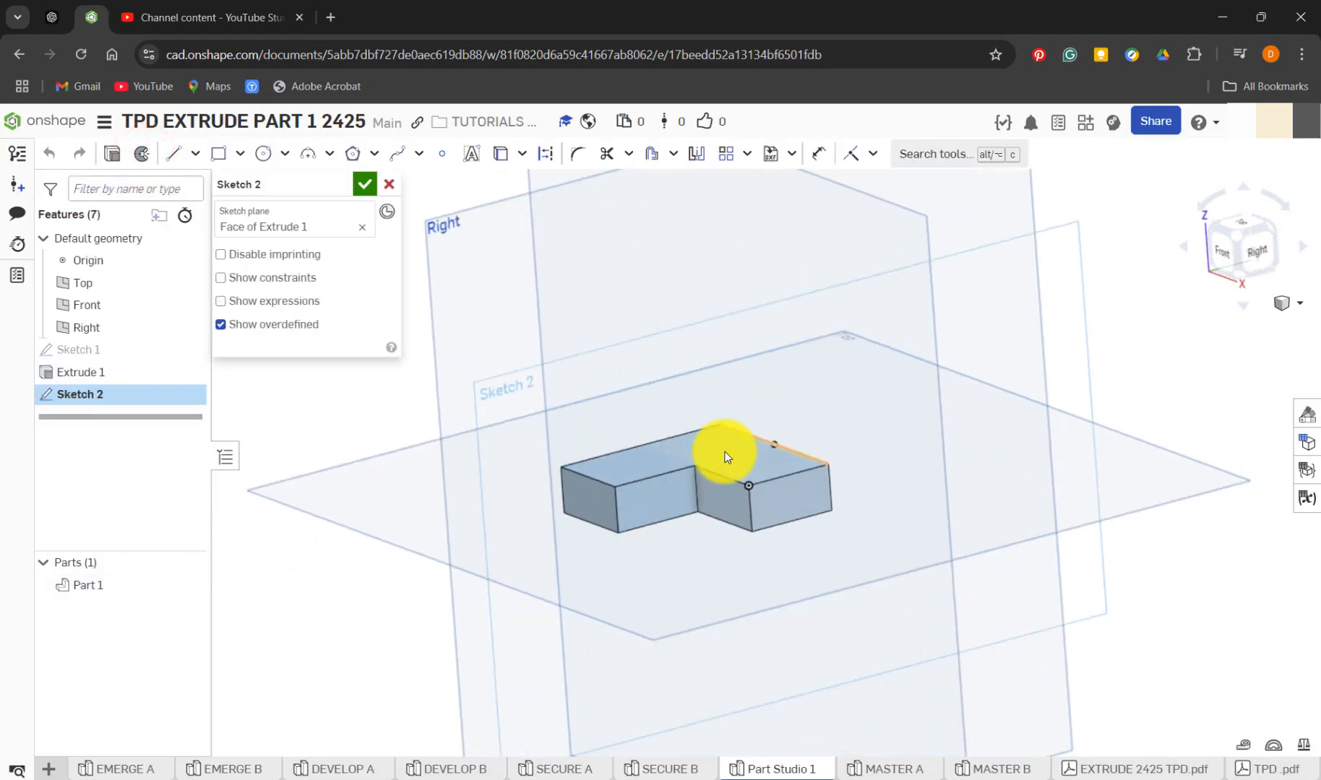
pyautogui.click(687, 767)
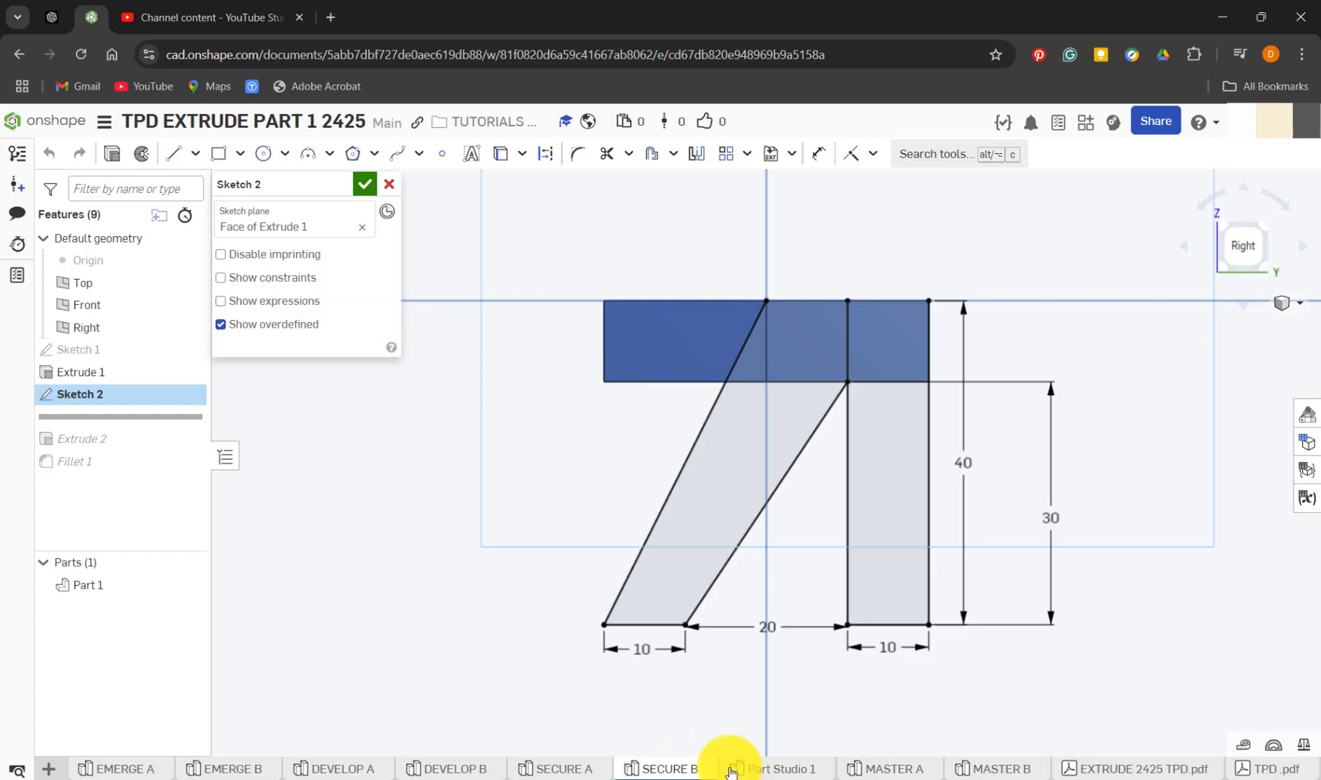
pyautogui.click(773, 769)
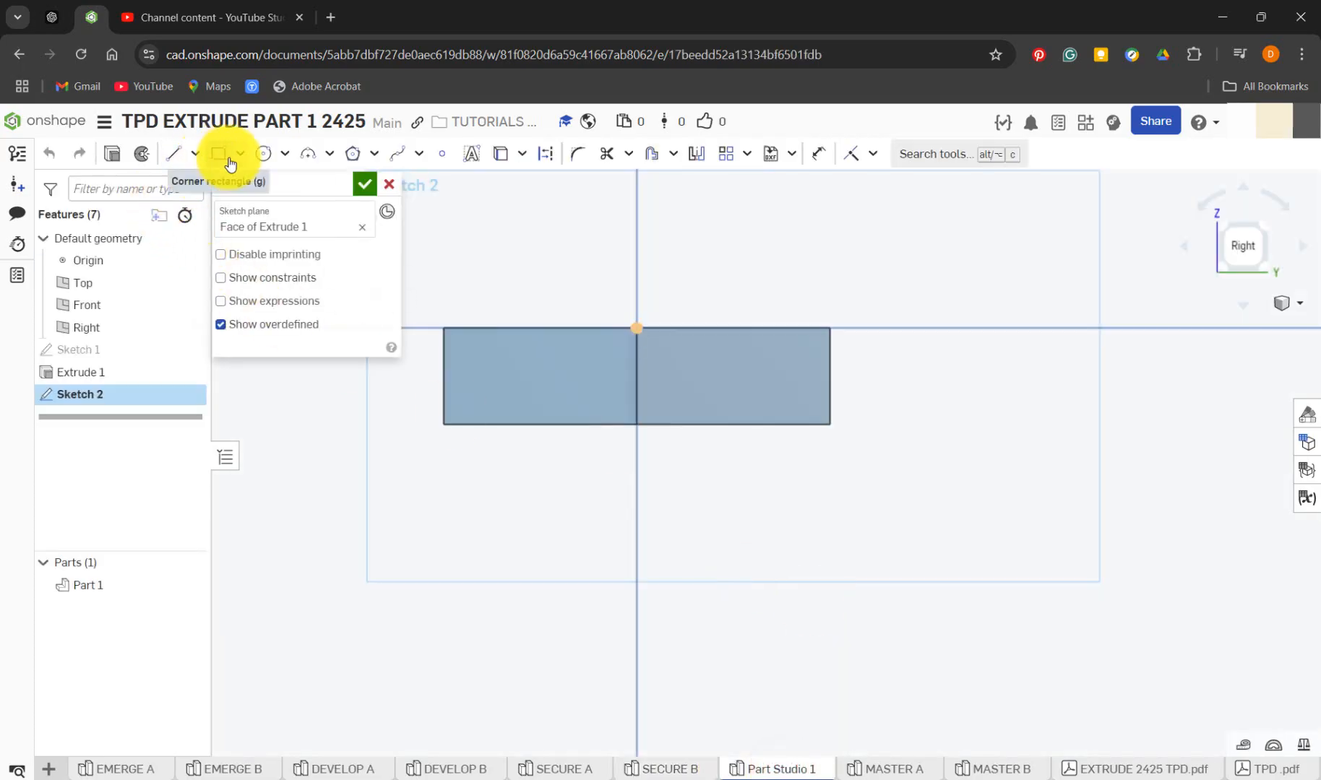
# Sketch a corner rectangle about 10 by 38 mm down from the face's upper right corner and compare it with SECURE B's Sketch 2
pyautogui.click(226, 158)
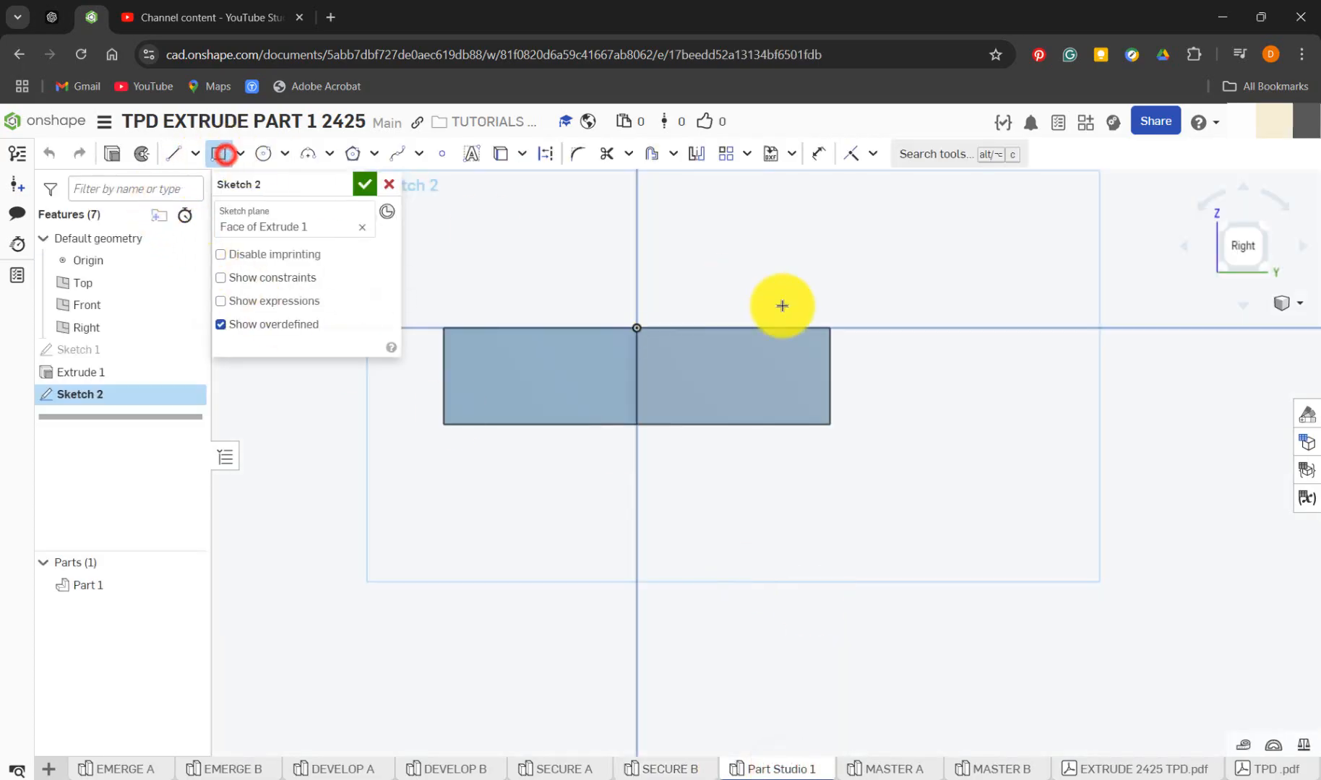
pyautogui.click(829, 329)
pyautogui.click(733, 696)
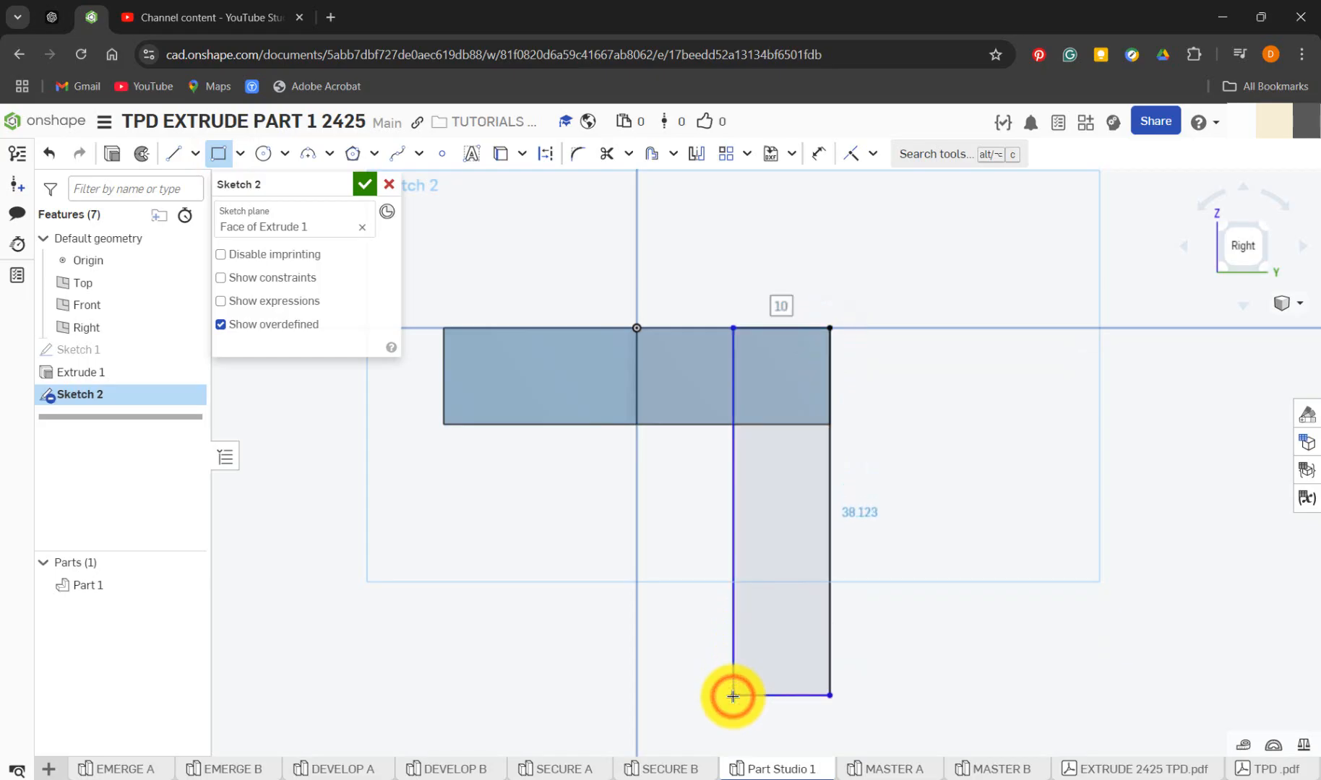
pyautogui.click(696, 772)
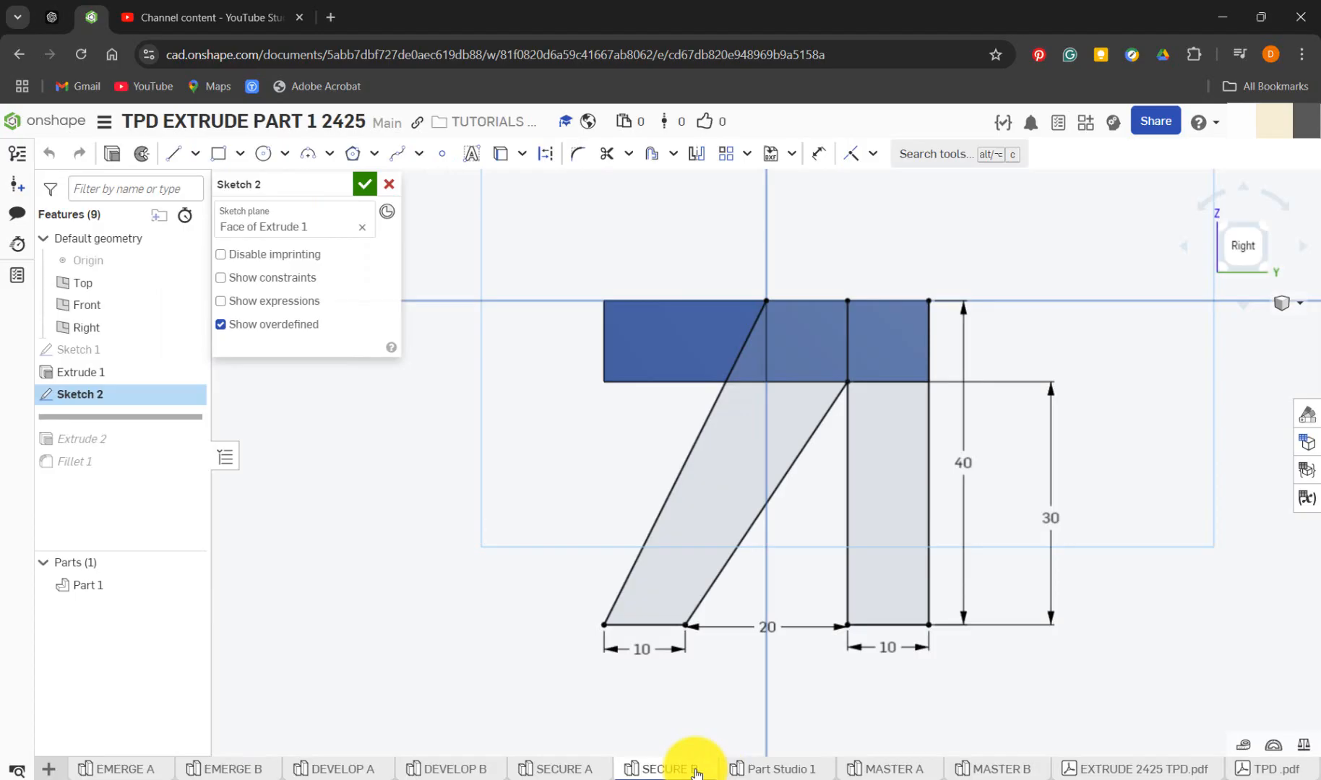
pyautogui.click(745, 772)
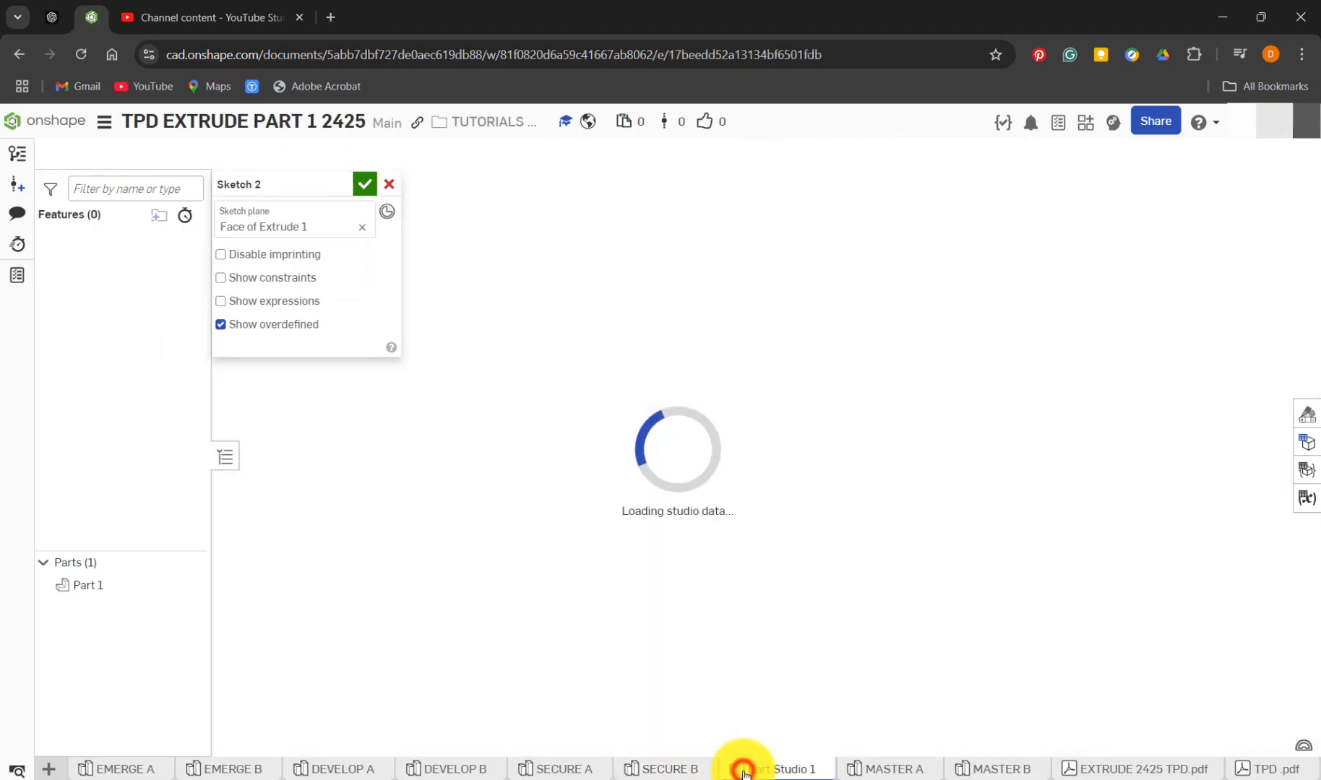
# Dimension the vertical leg rectangle at 40 mm high and 10 mm wide
pyautogui.press('u')
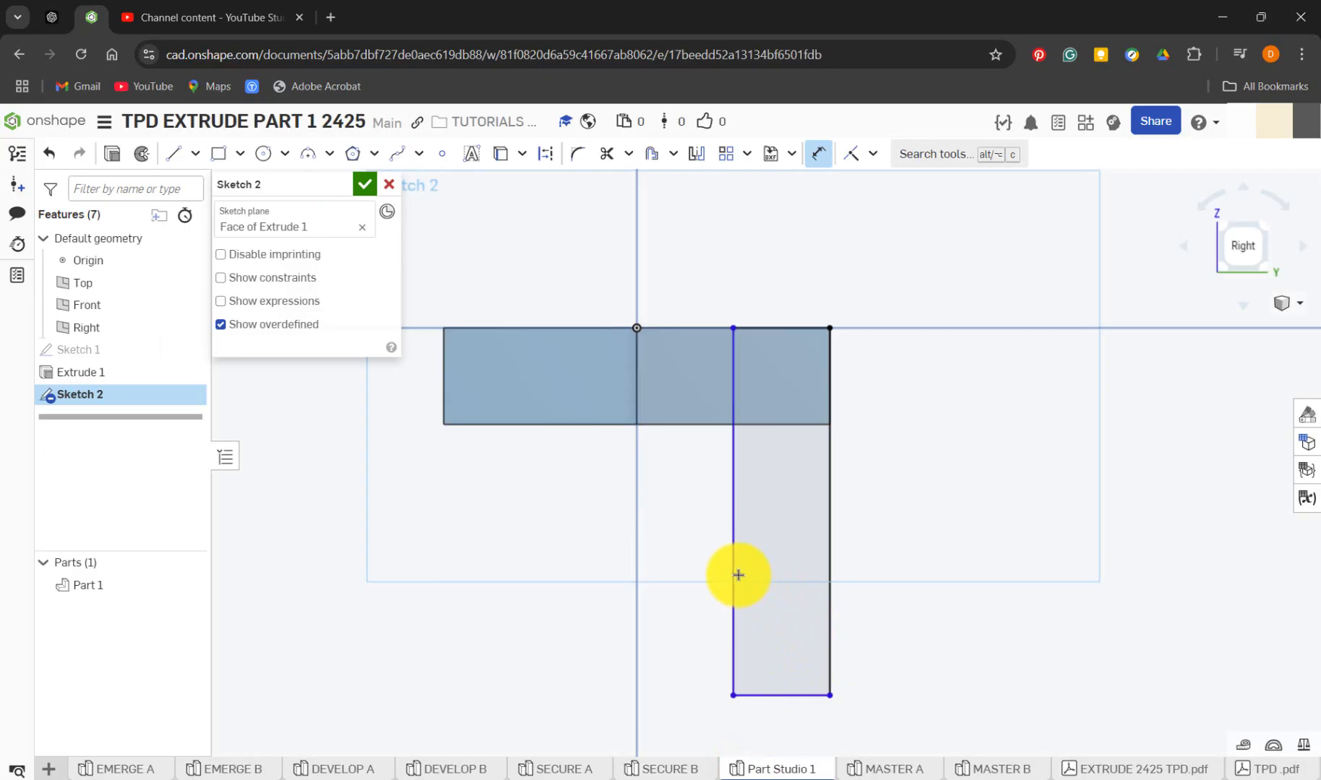
pyautogui.press('d')
pyautogui.click(734, 574)
pyautogui.click(909, 518)
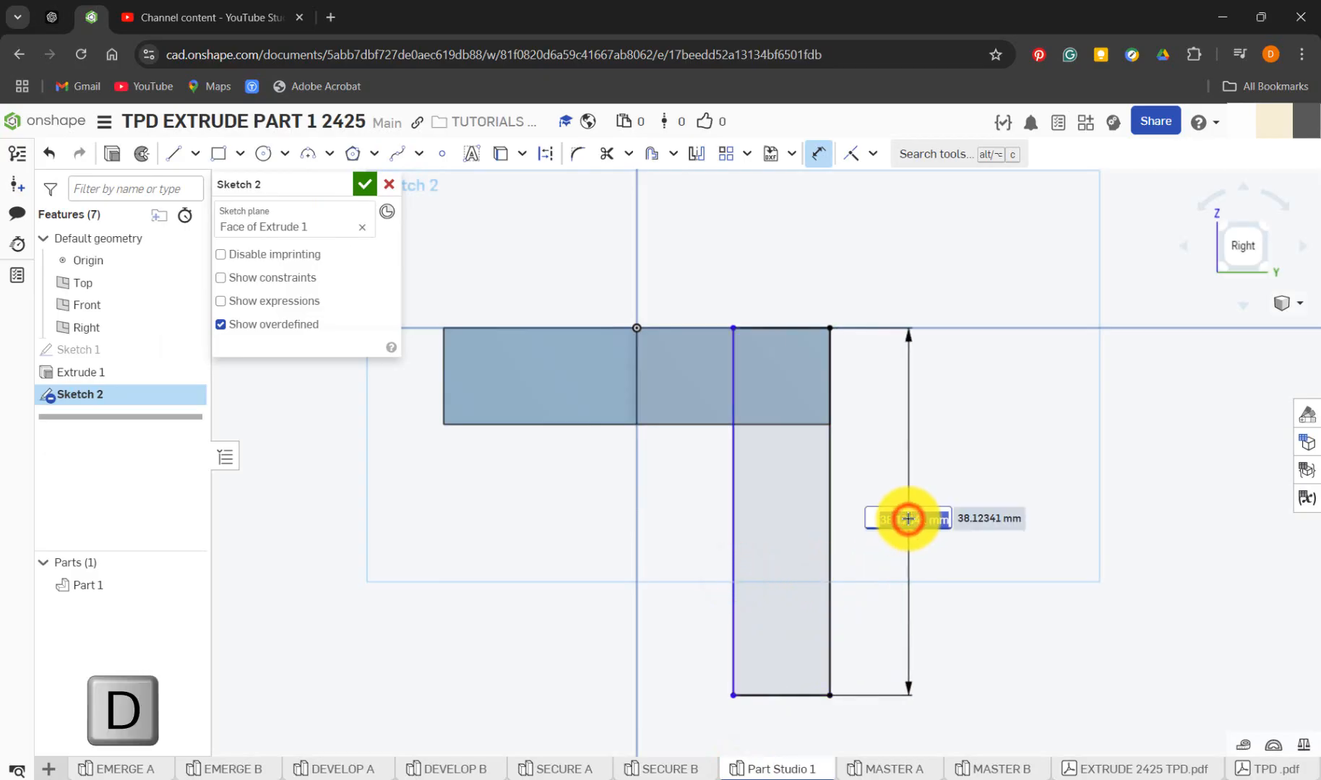
pyautogui.write('40')
pyautogui.press('Return')
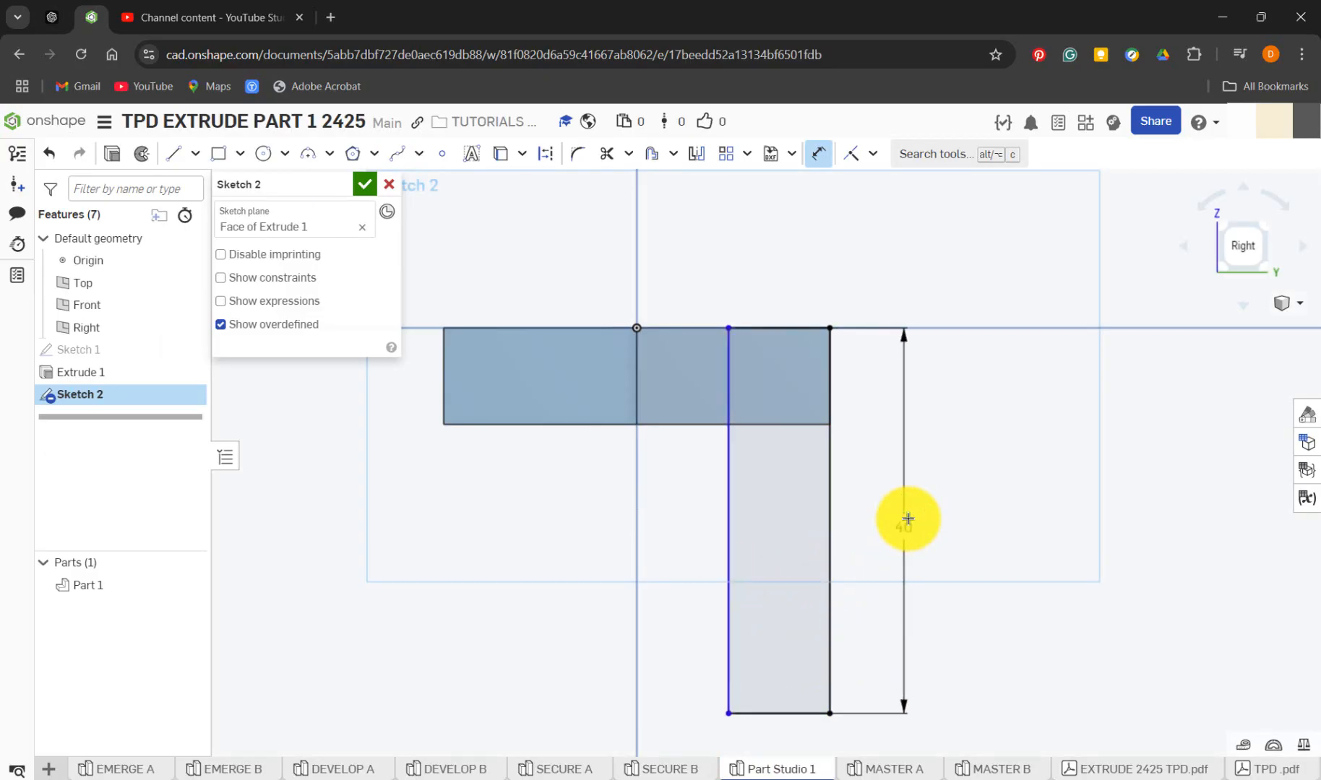
pyautogui.click(804, 714)
pyautogui.click(790, 734)
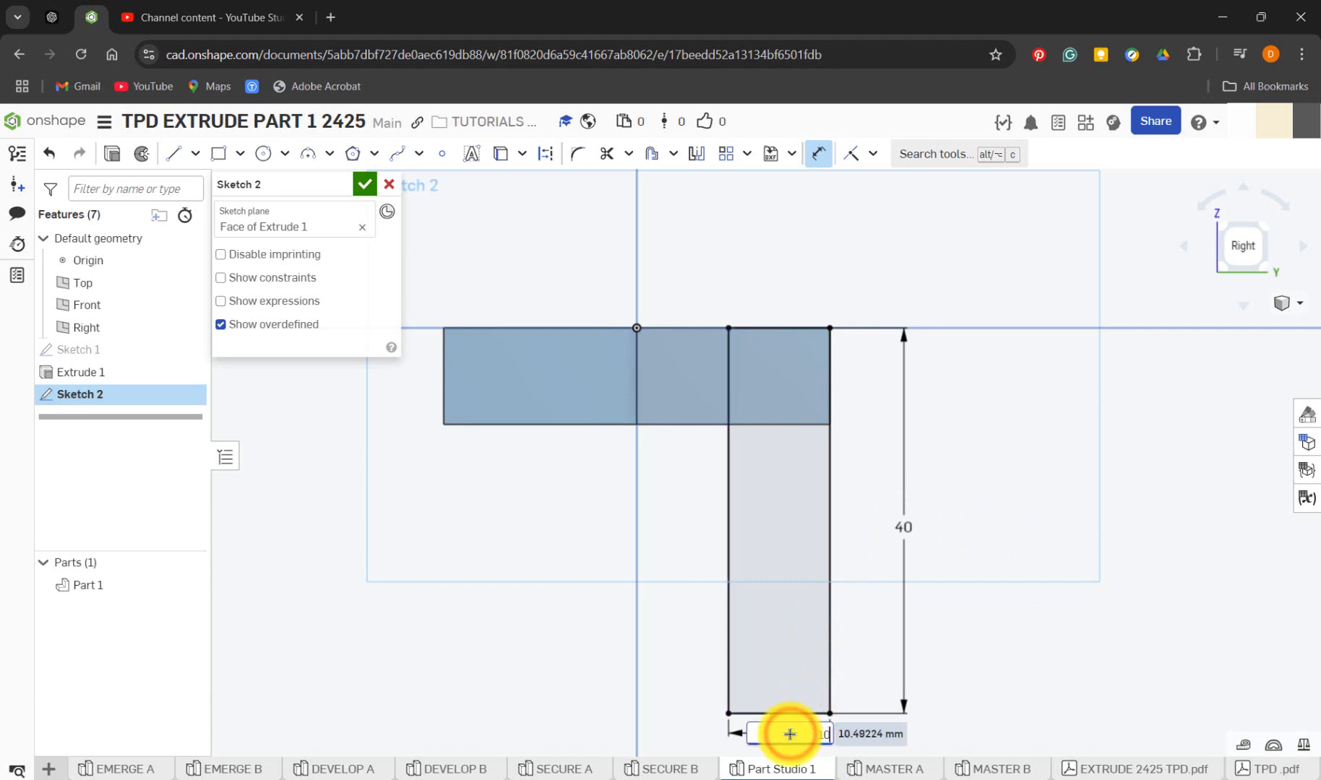
pyautogui.write('10')
pyautogui.press('Return')
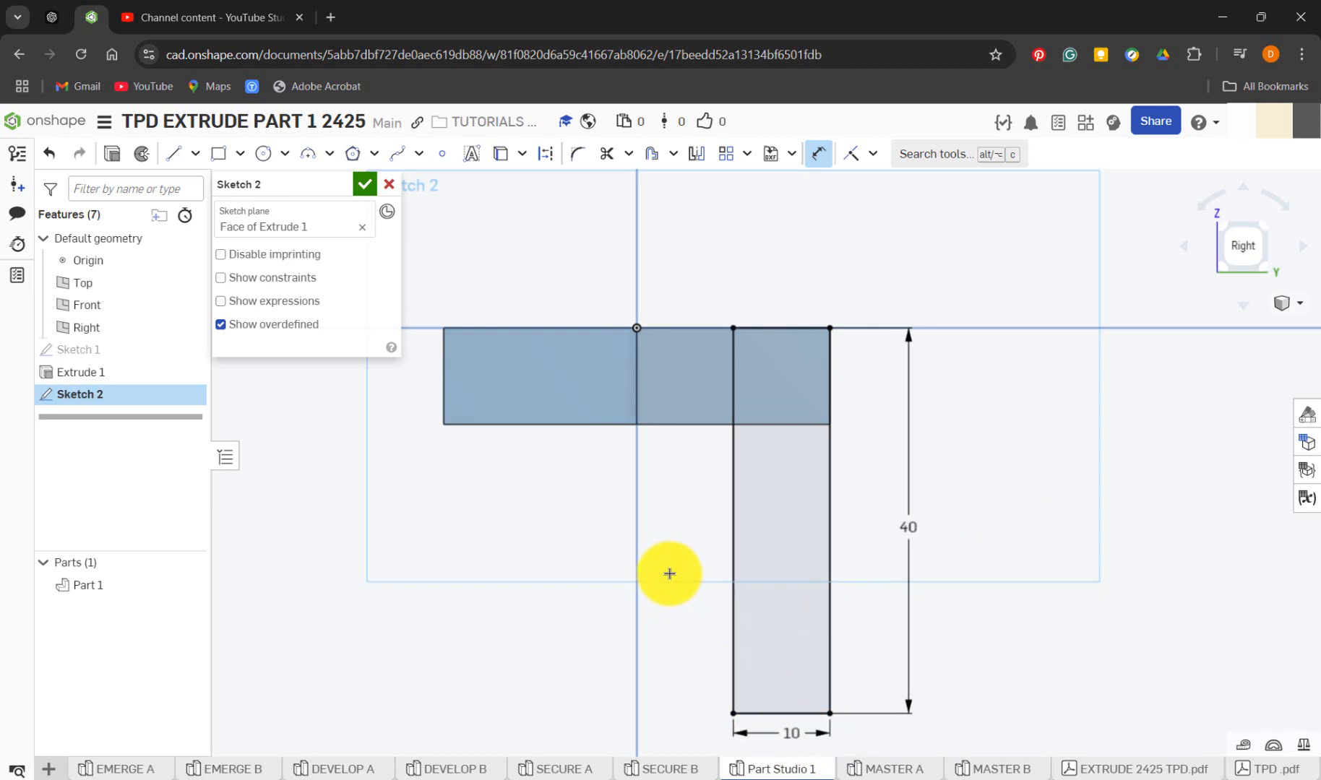
# Compare with SECURE B, then sketch the slanted leg's outline from the origin, with an outer edge about 42 mm and a bottom edge about 8 mm
pyautogui.press('l')
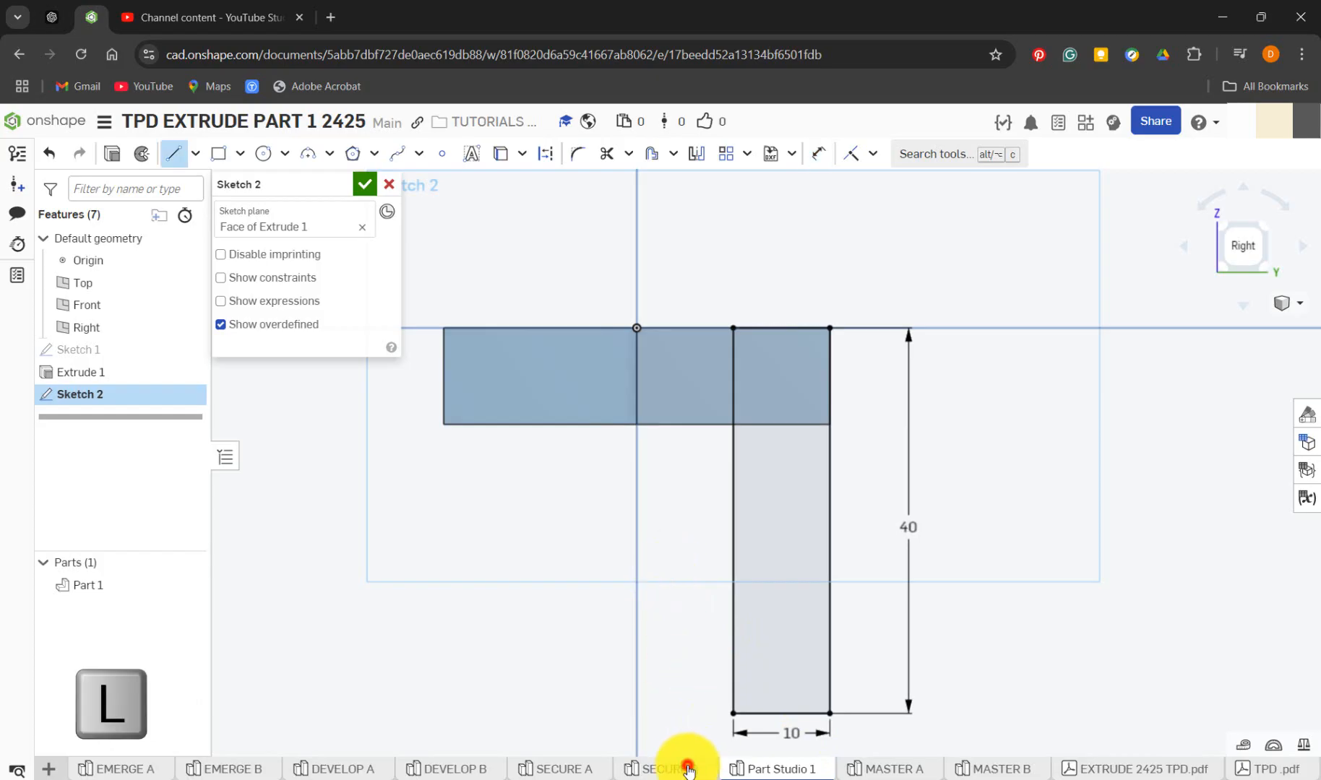
pyautogui.click(687, 771)
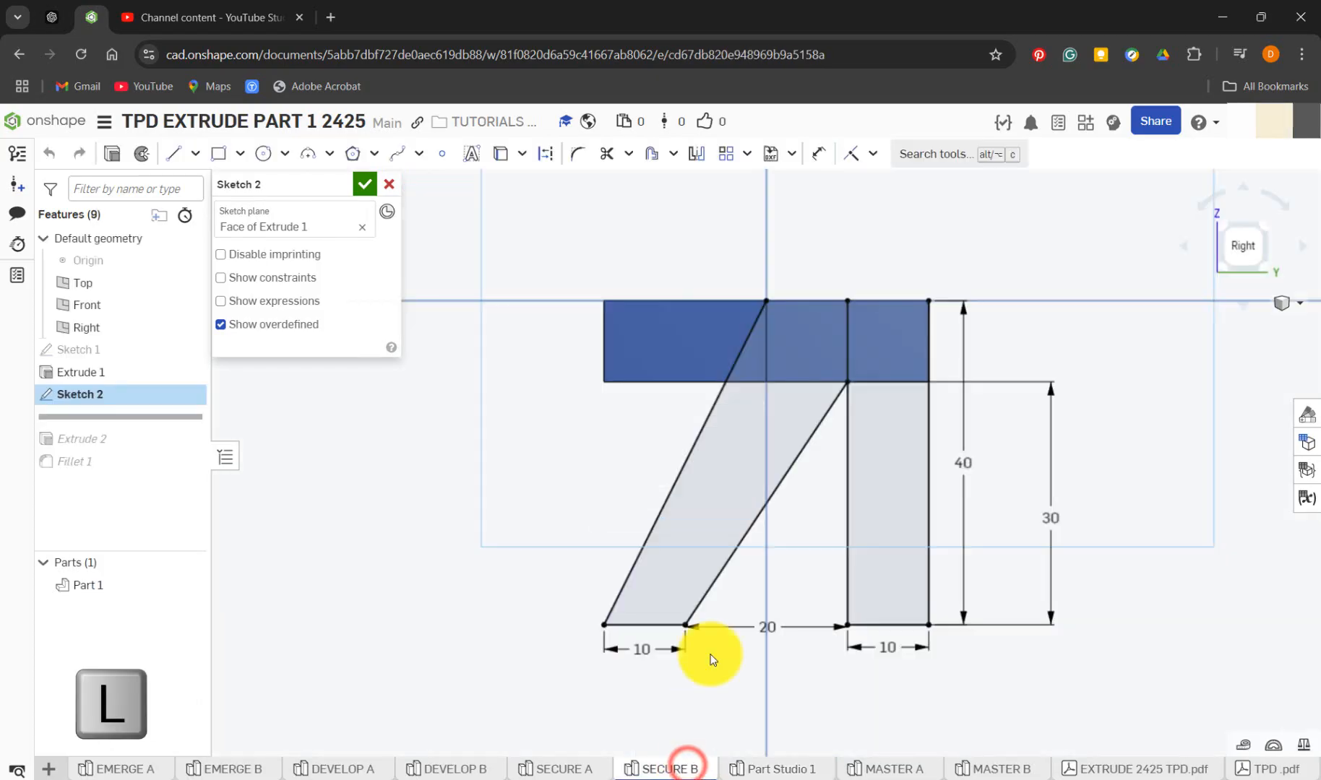
pyautogui.click(849, 301)
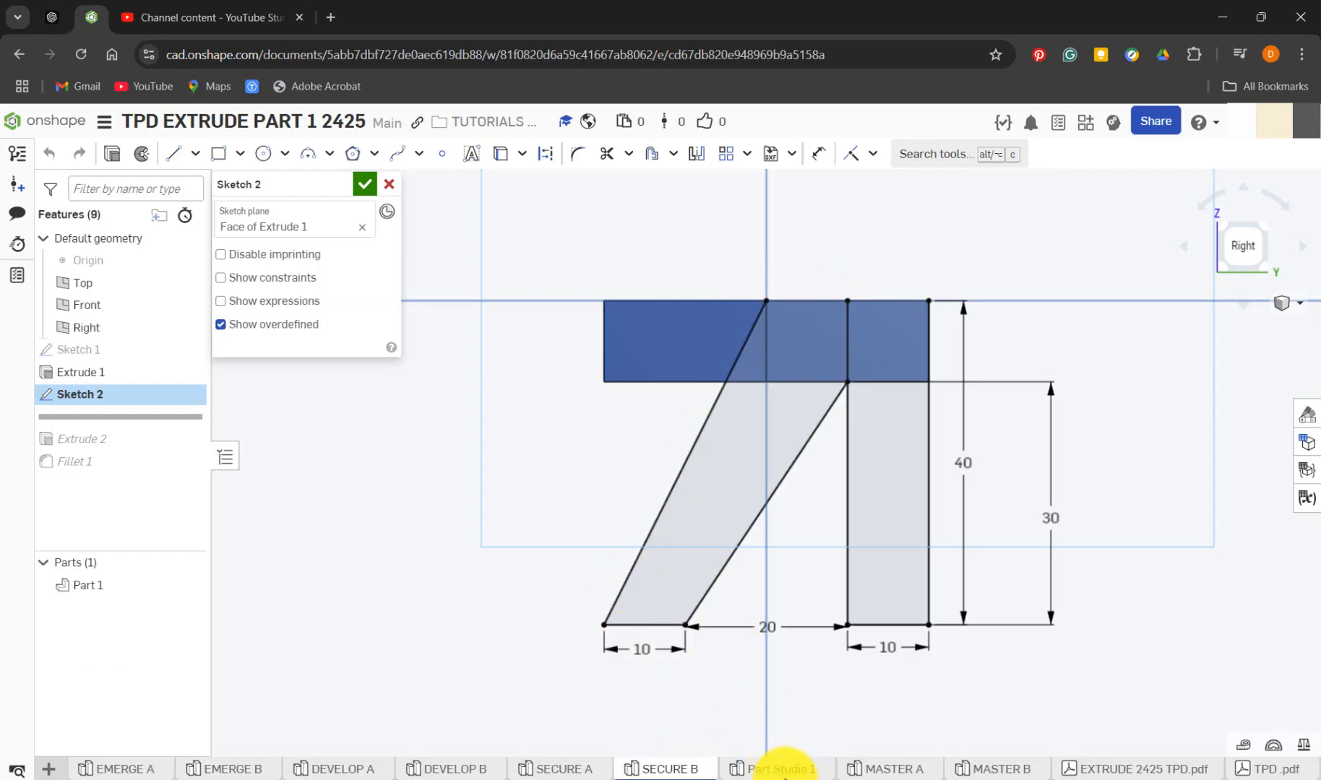
pyautogui.click(786, 770)
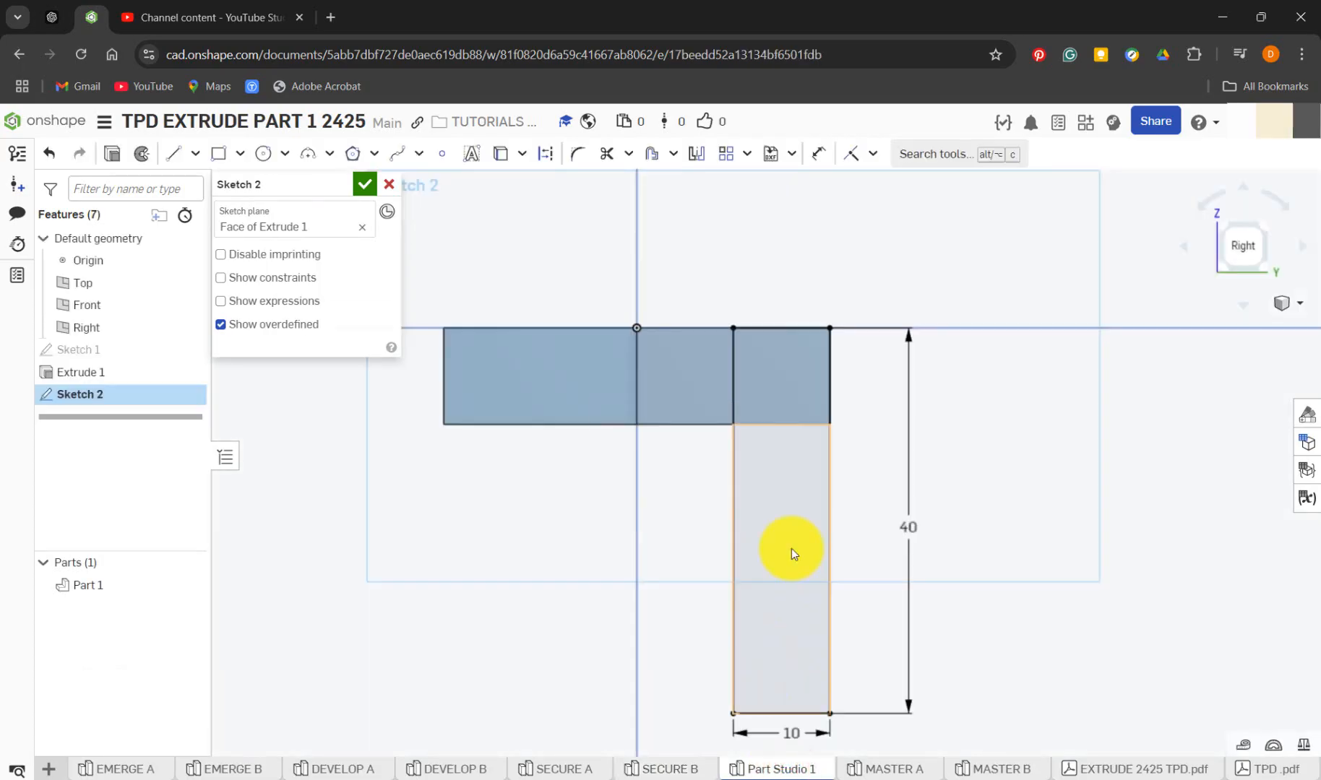
pyautogui.click(729, 327)
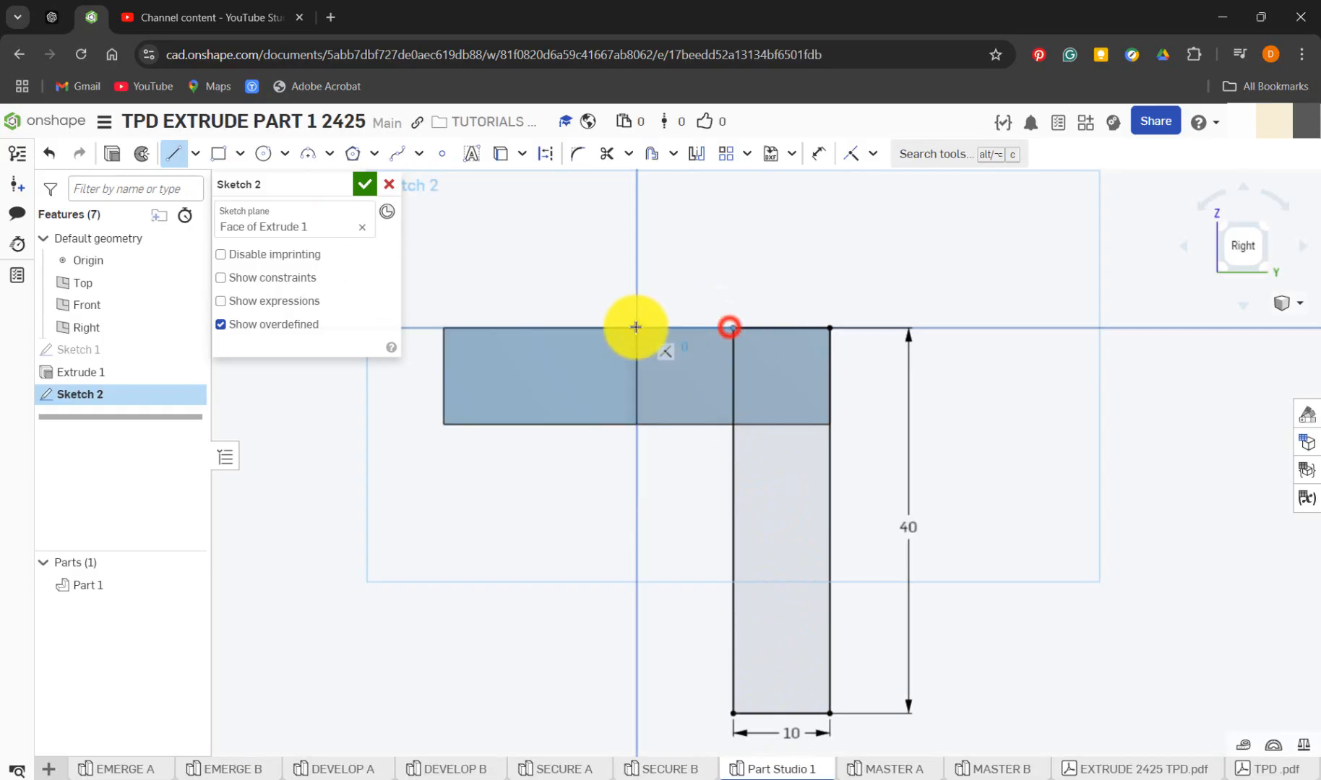
pyautogui.click(635, 328)
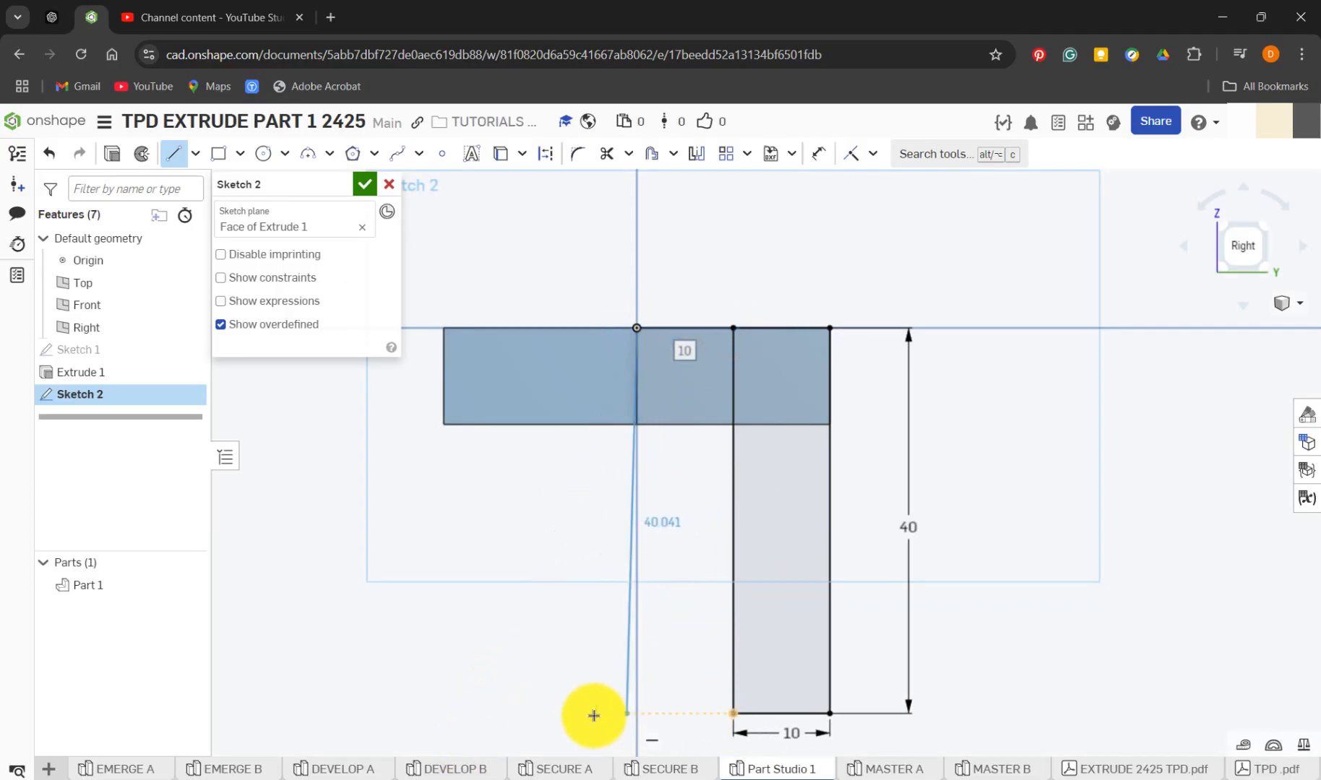
pyautogui.click(518, 710)
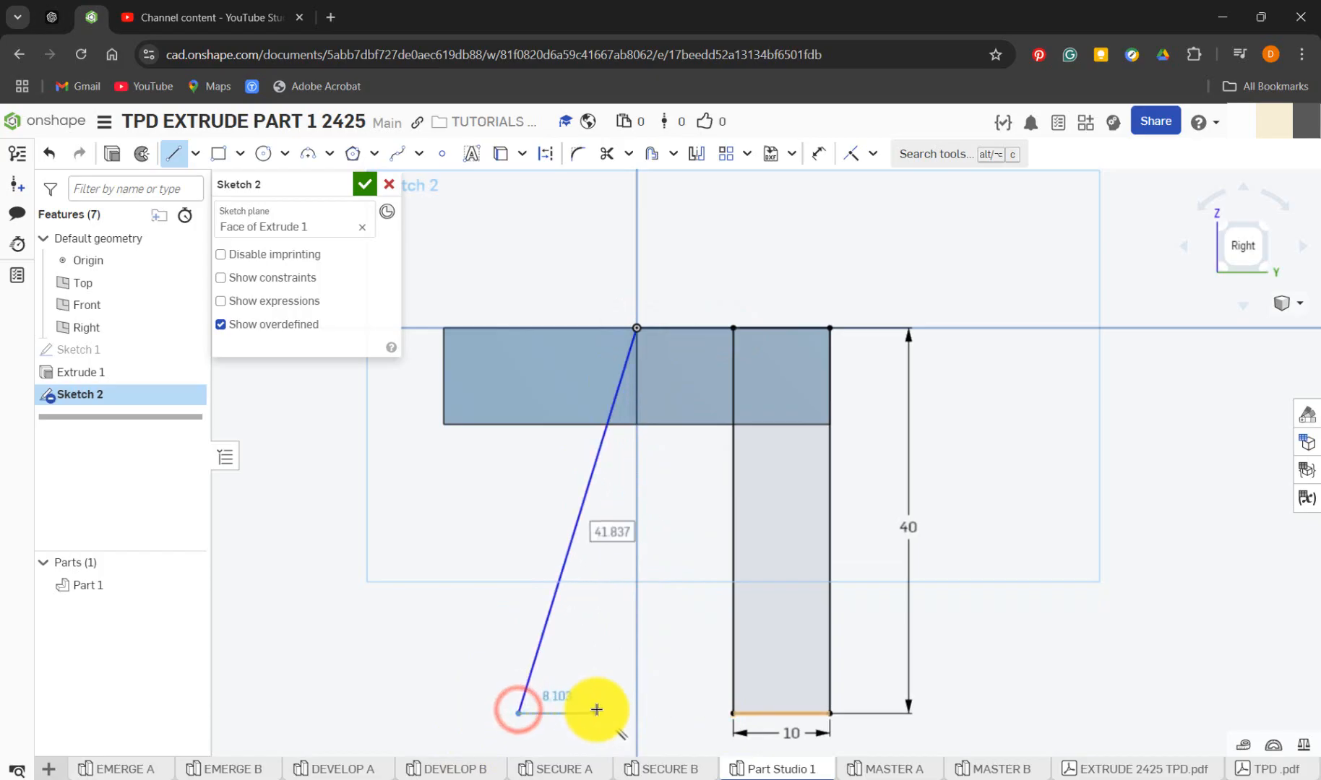
pyautogui.click(597, 712)
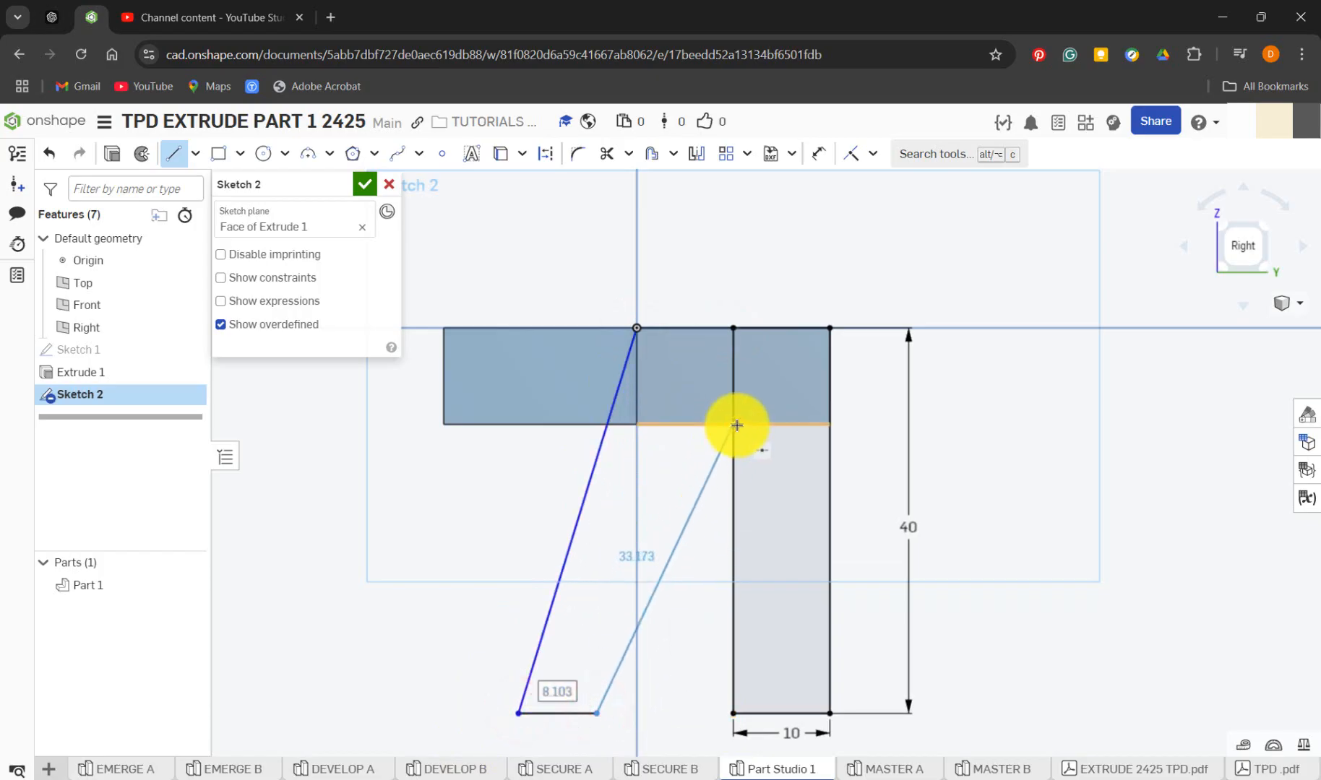
pyautogui.click(735, 425)
pyautogui.press('Escape')
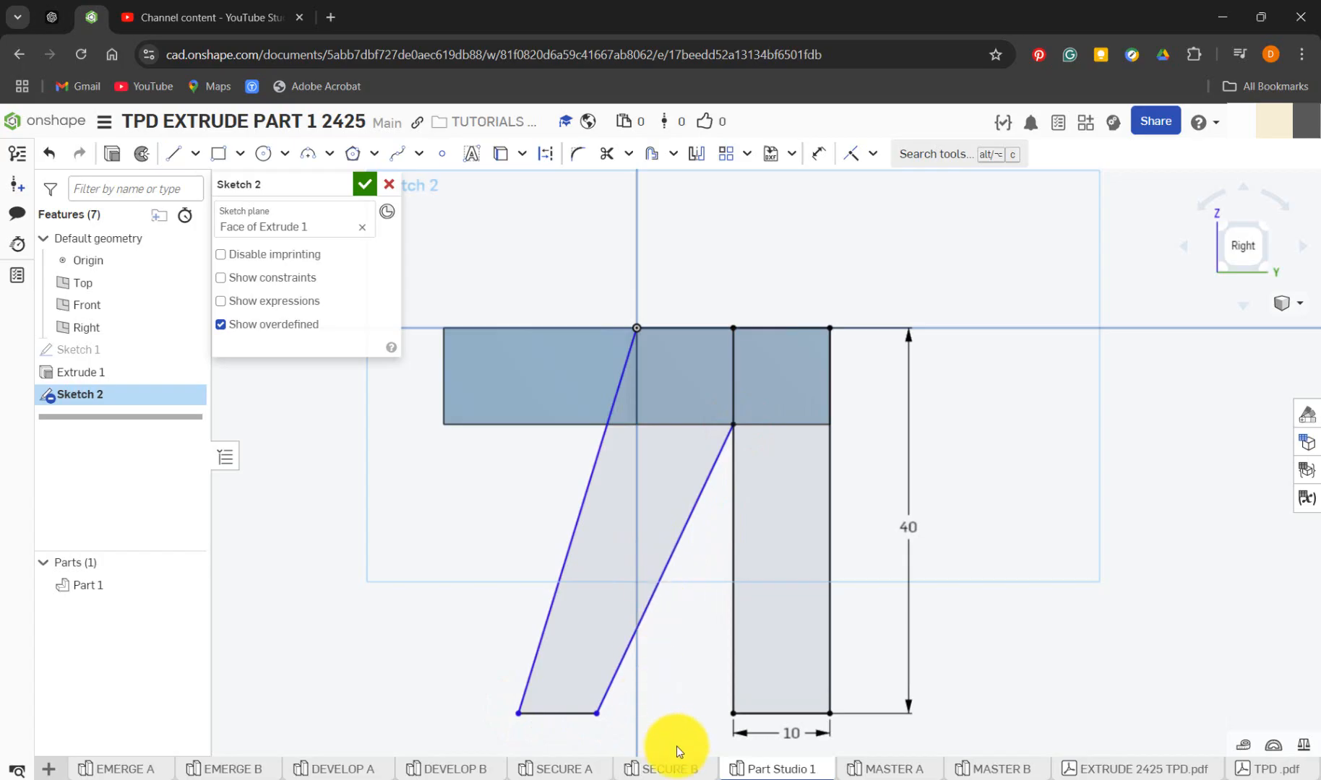
# Check SECURE B's dimensions and set the gap between the bottom corners of the slanted and vertical legs to 20 mm
pyautogui.click(704, 770)
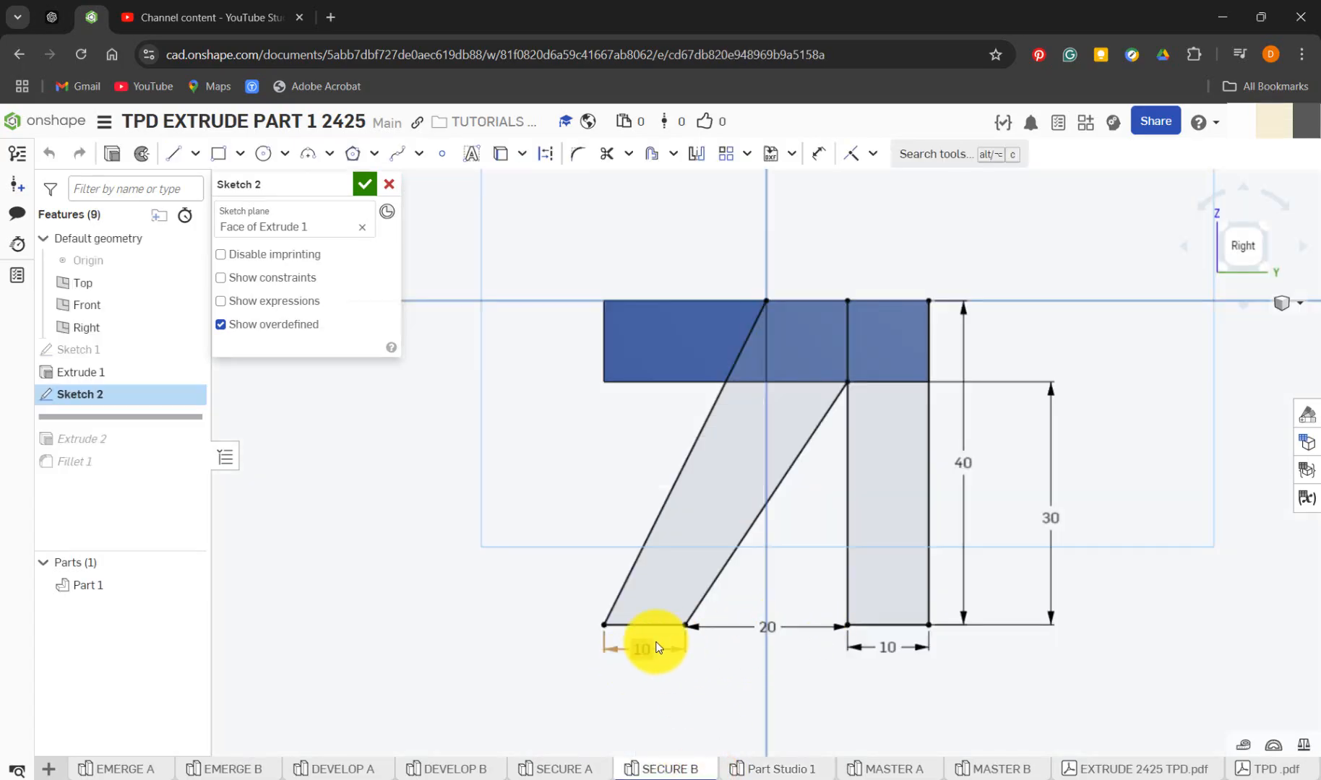
pyautogui.click(763, 771)
pyautogui.press('d')
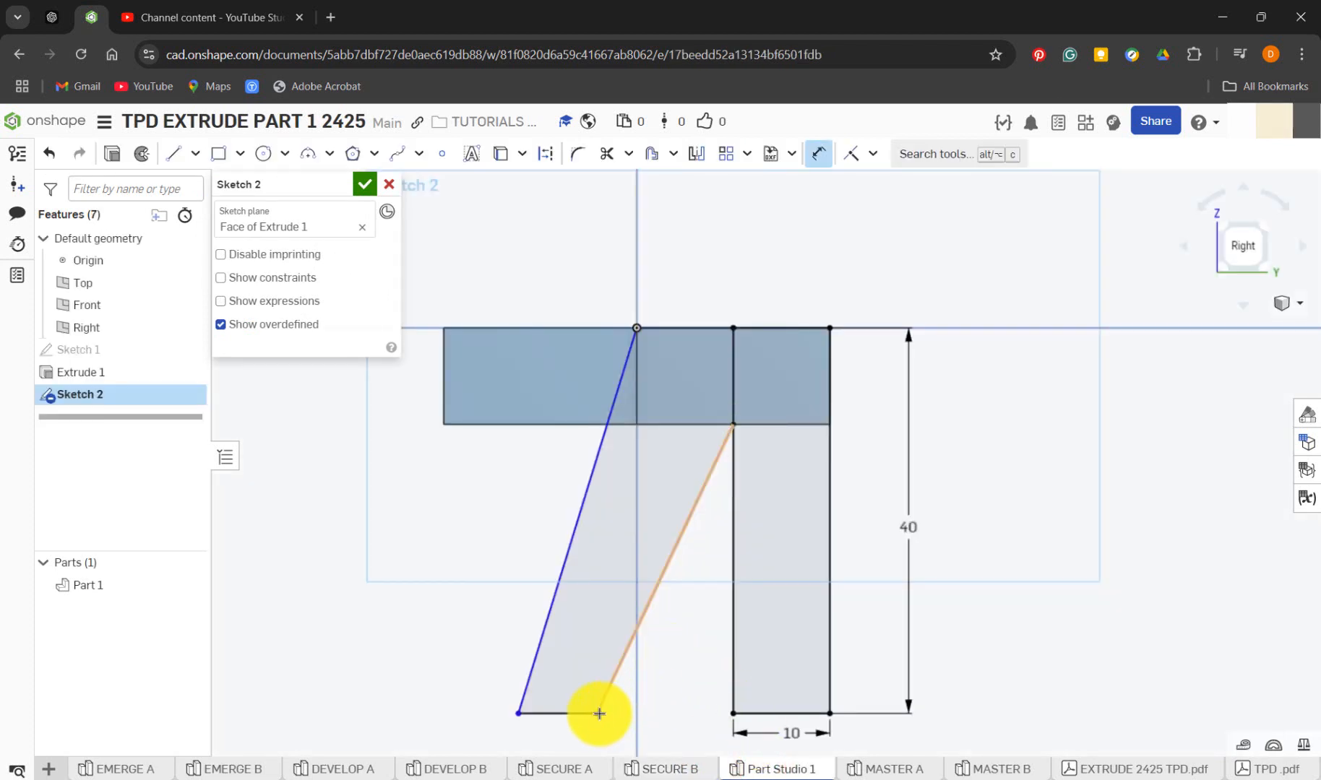
pyautogui.click(598, 714)
pyautogui.click(732, 715)
pyautogui.click(691, 727)
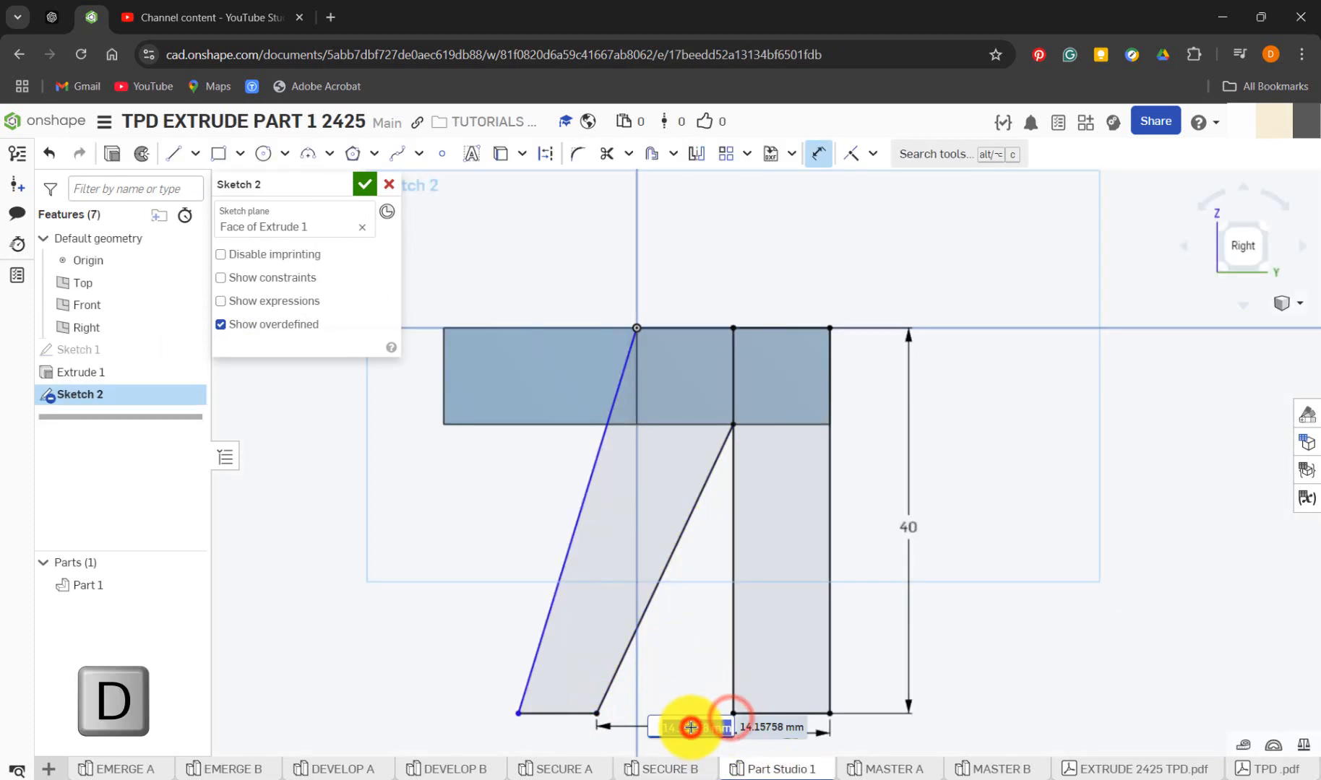
pyautogui.write('20')
pyautogui.press('Return')
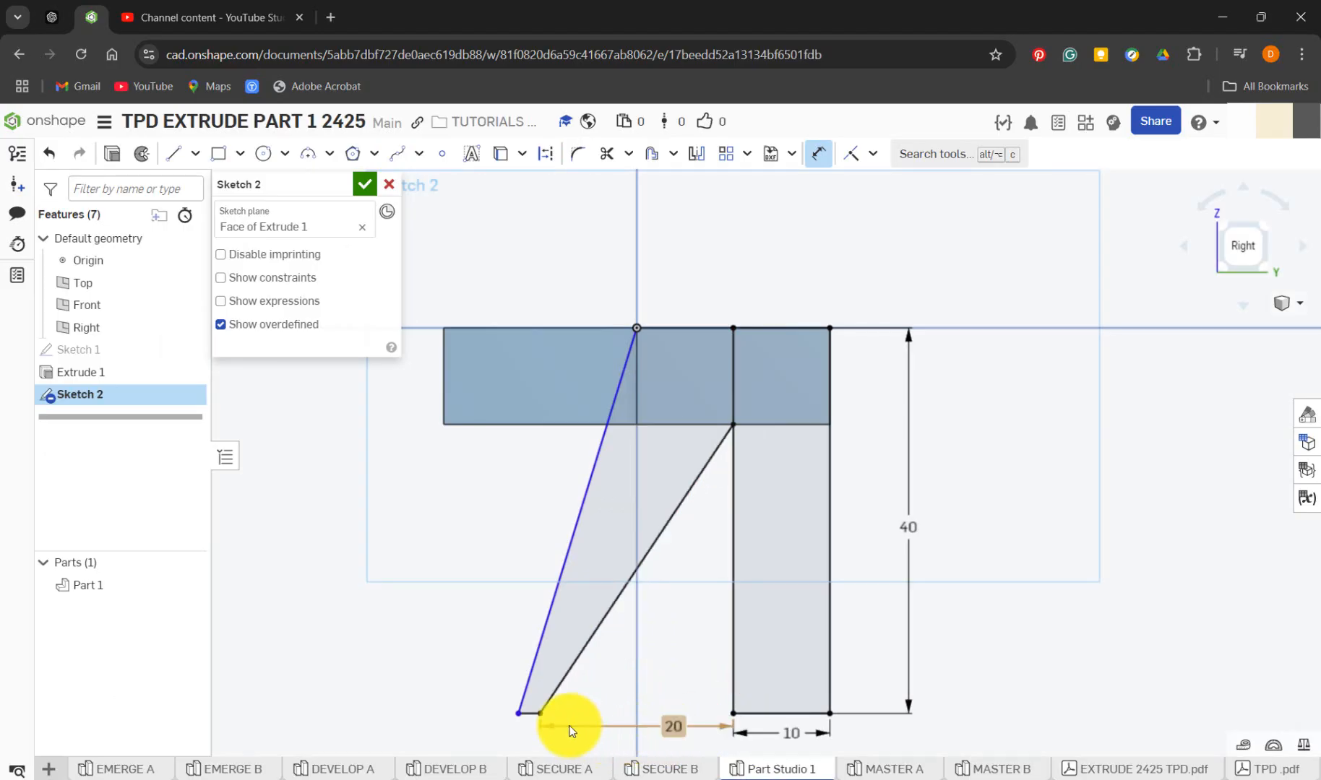
# Dimension the slanted leg's bottom edge at 10 mm and check the vertical leg's height dimension
pyautogui.click(518, 714)
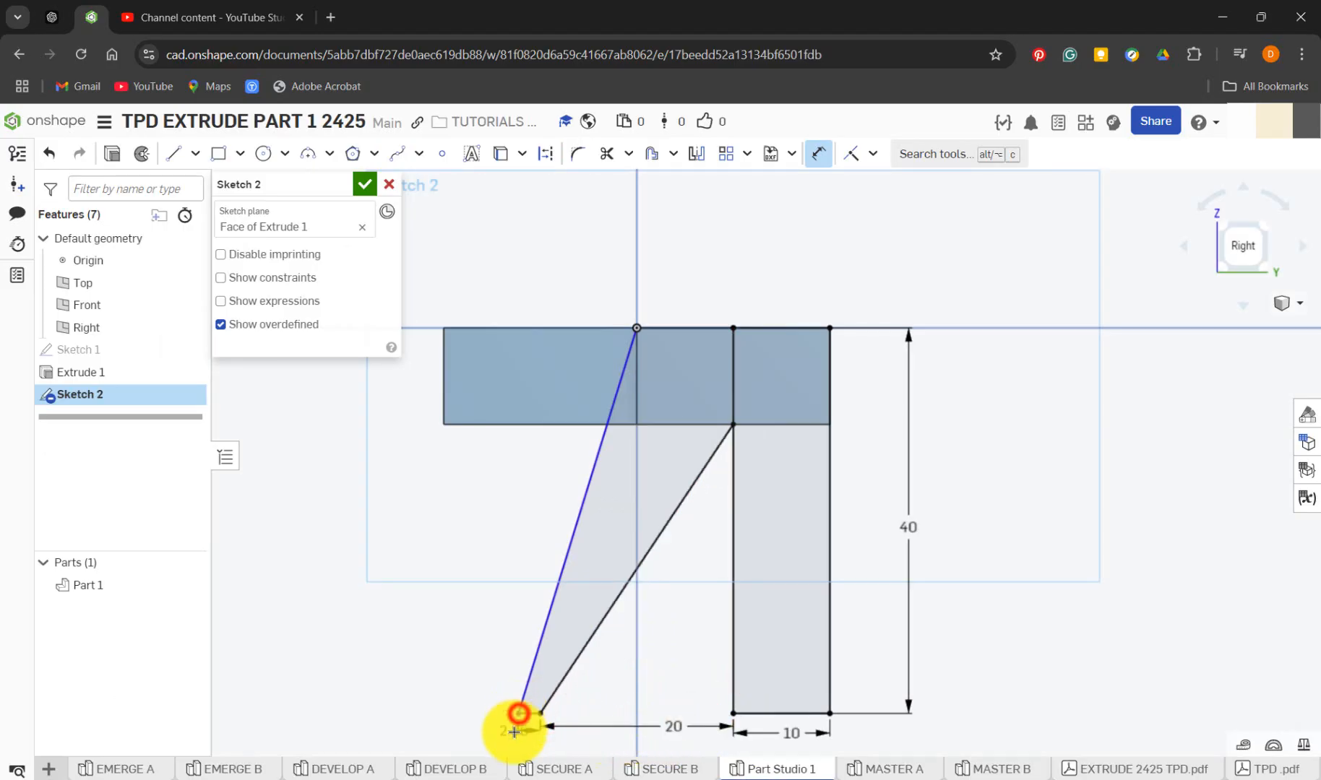
pyautogui.click(514, 732)
pyautogui.write('10')
pyautogui.press('Return')
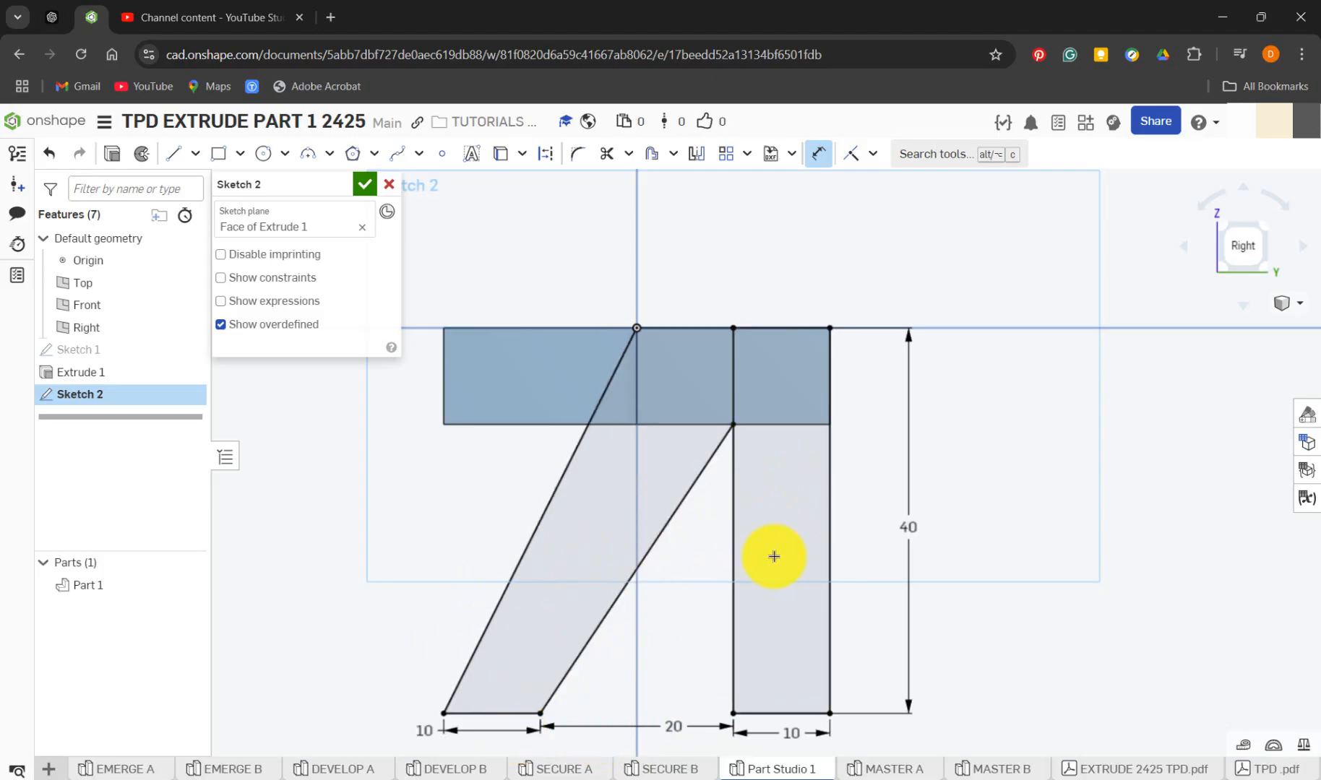
pyautogui.doubleClick(902, 534)
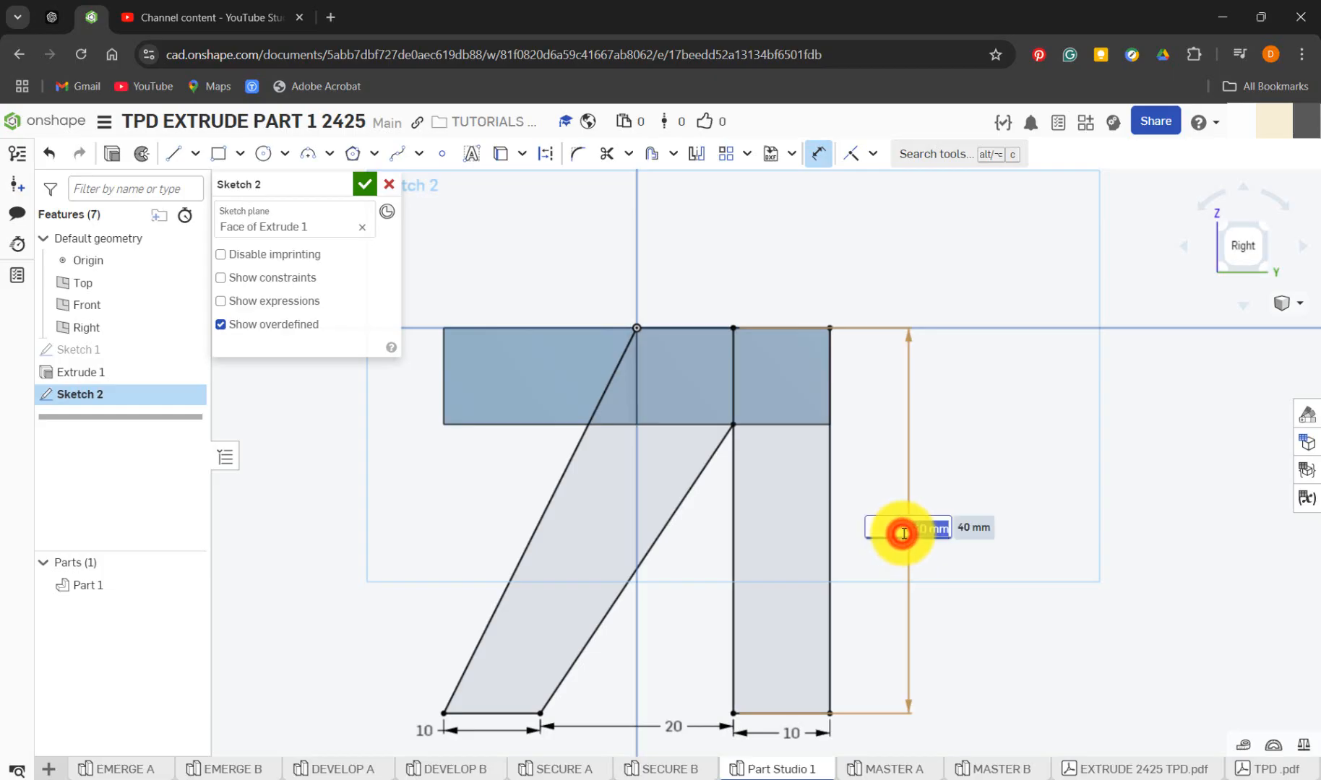
pyautogui.press('Return')
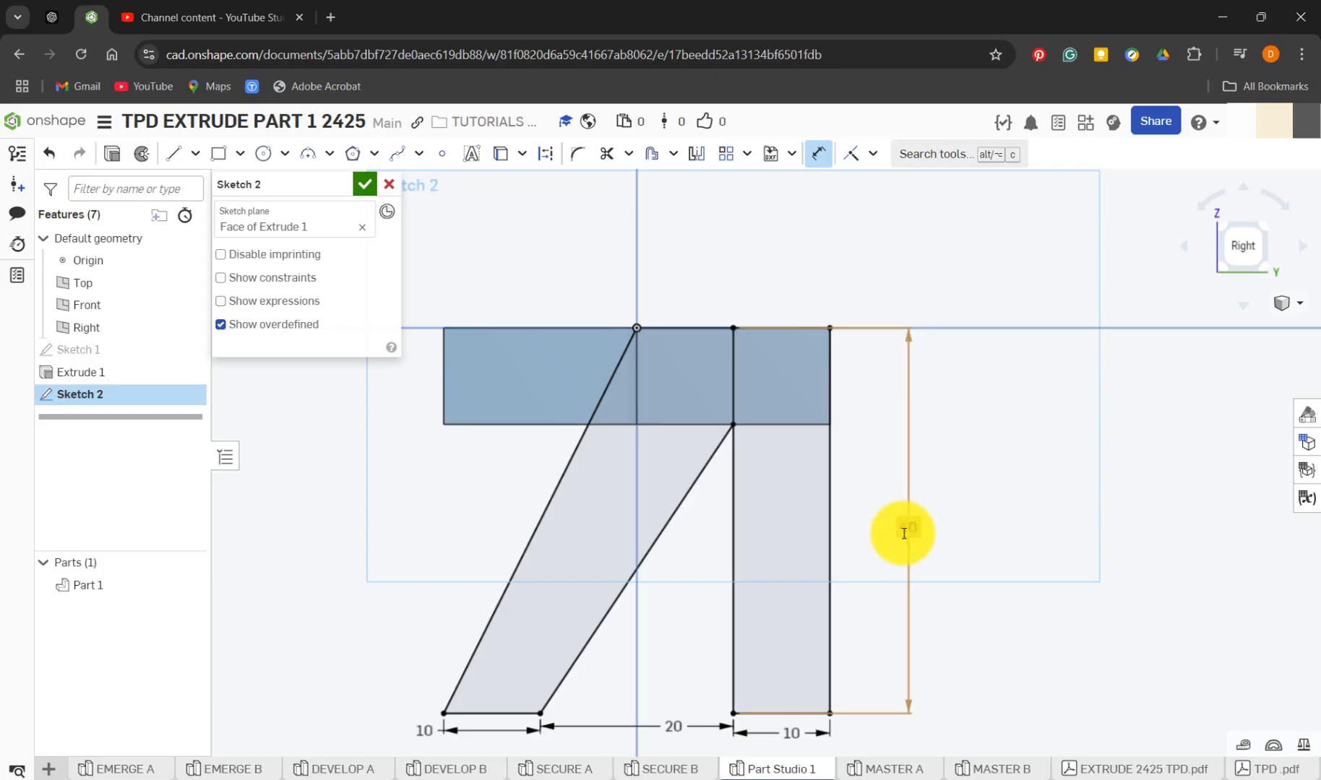
# Start an Add extrusion of Sketch 2's leg regions, seen in an angled 3D view
pyautogui.click(1261, 234)
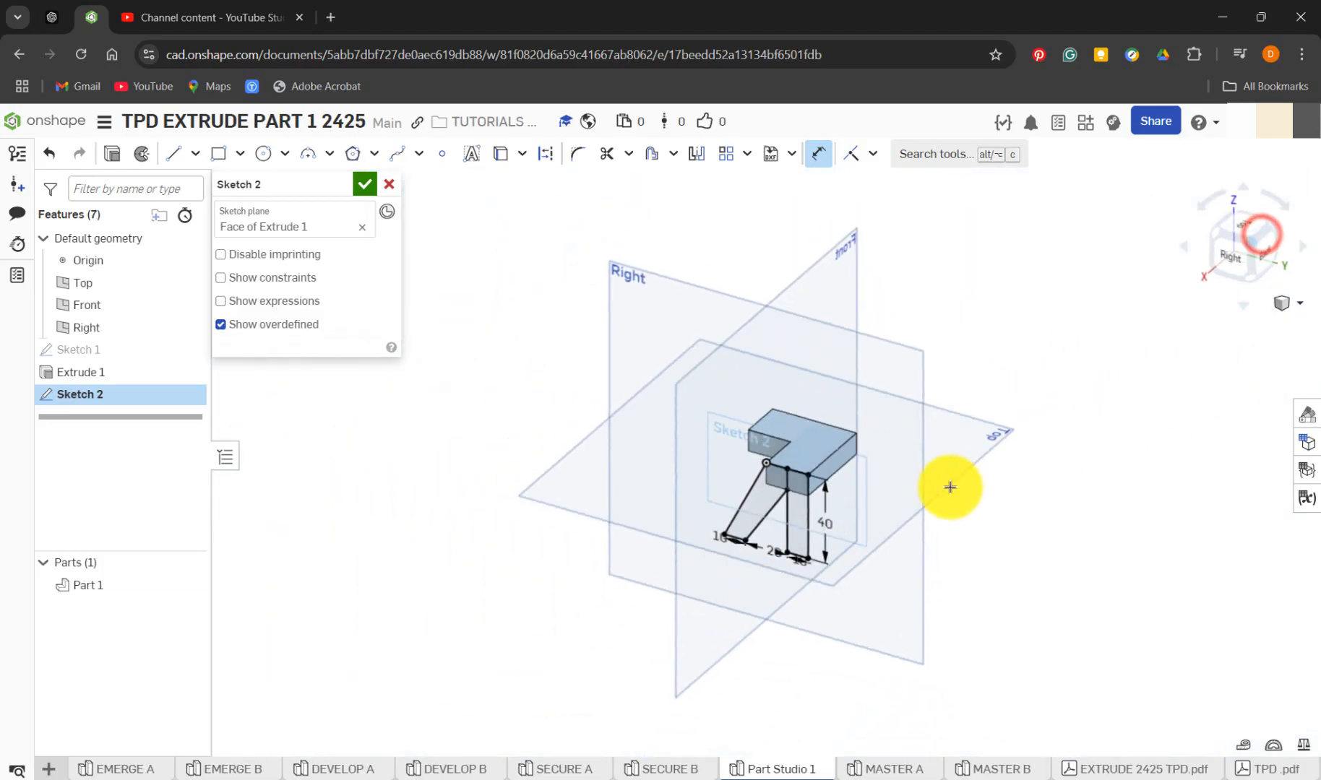
pyautogui.scroll(3, 795, 506)
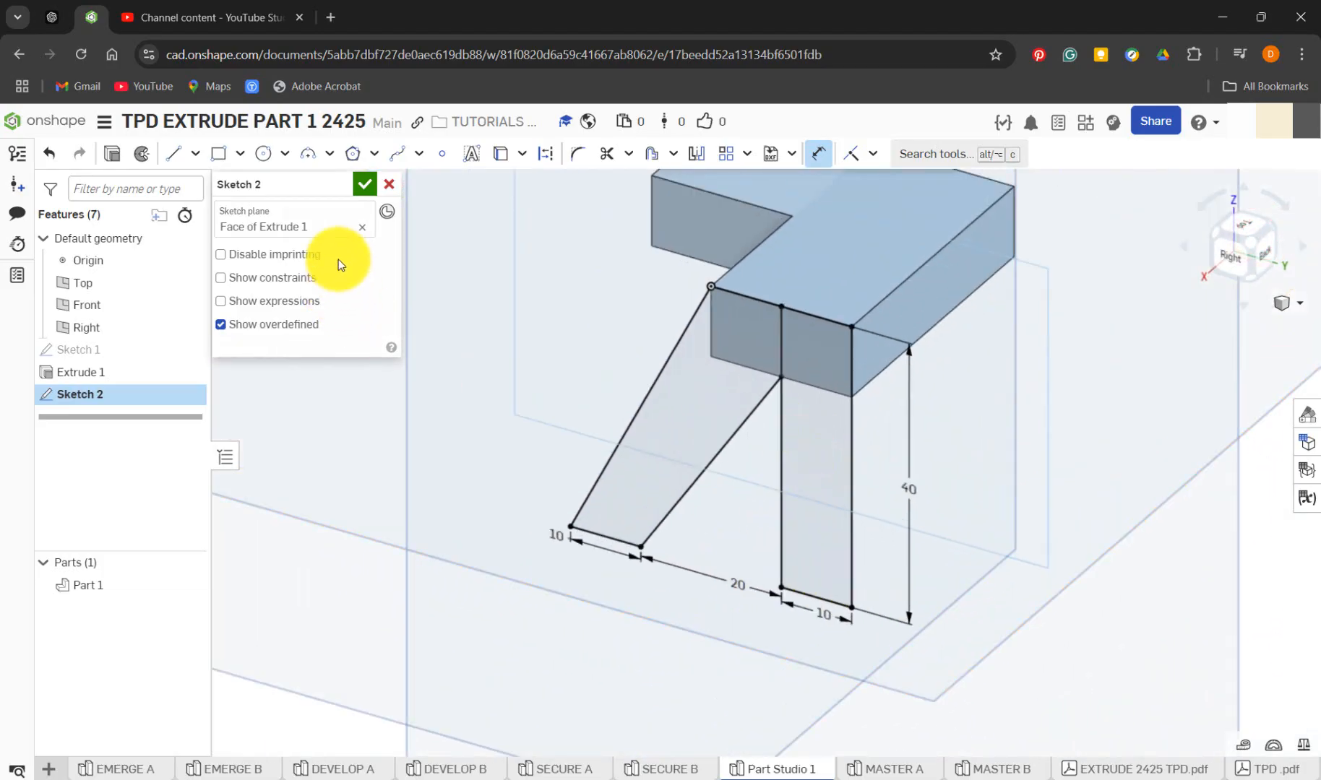
pyautogui.click(112, 158)
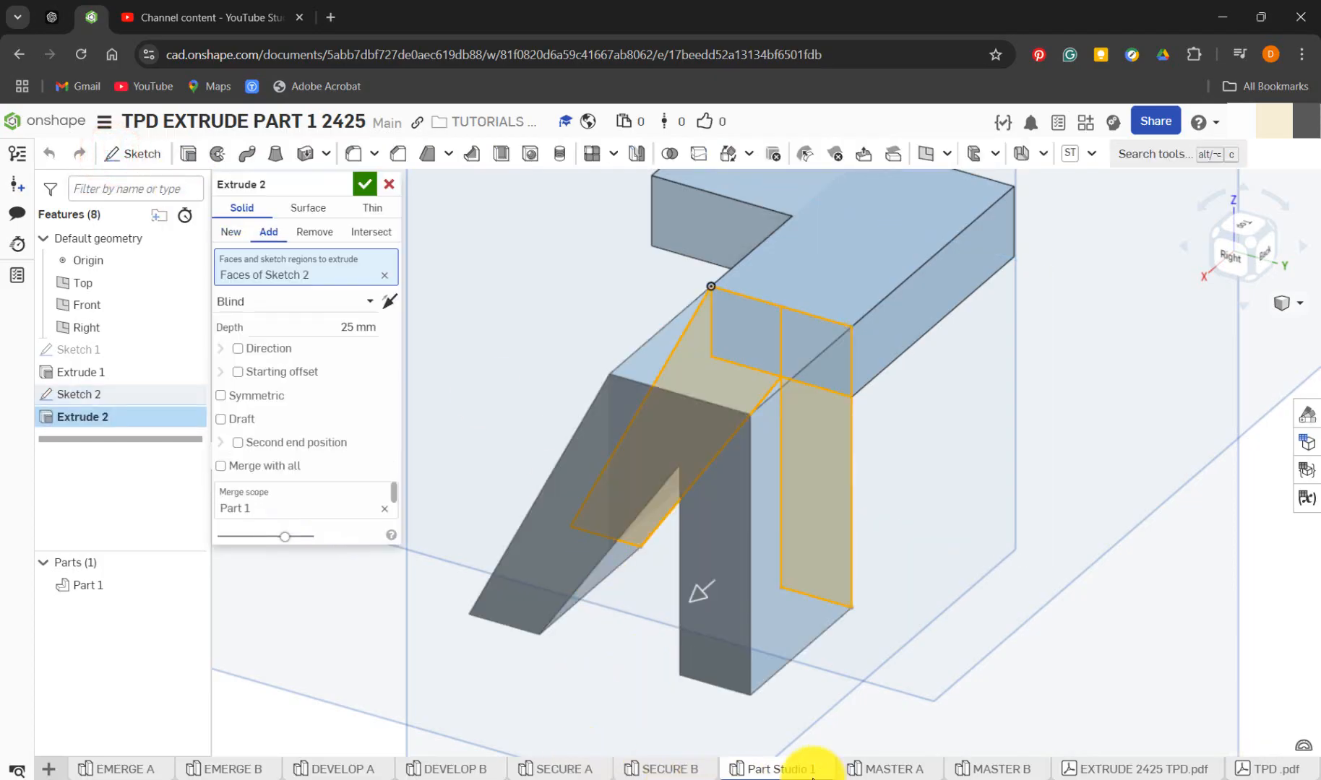
# Close Sketch 2 in SECURE B and roll its history forward past Extrude 2
pyautogui.click(688, 771)
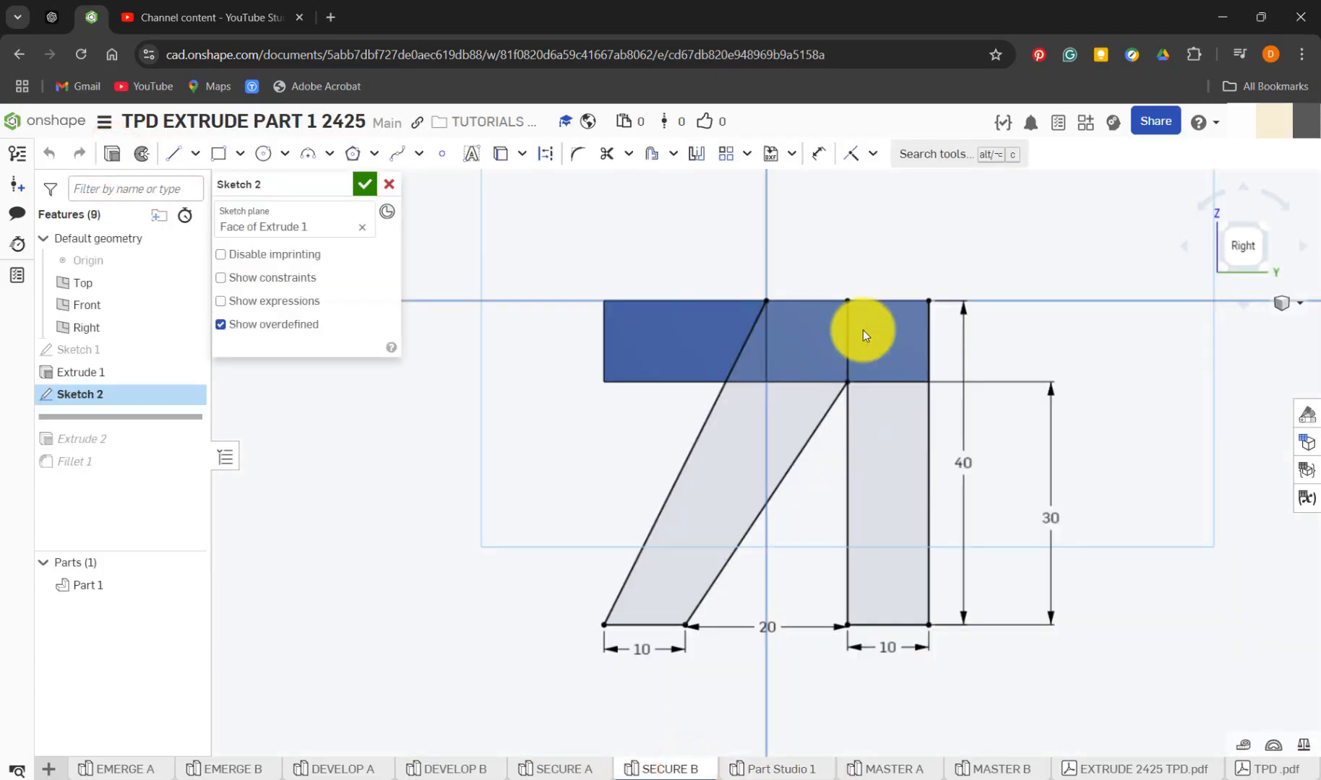
pyautogui.click(363, 185)
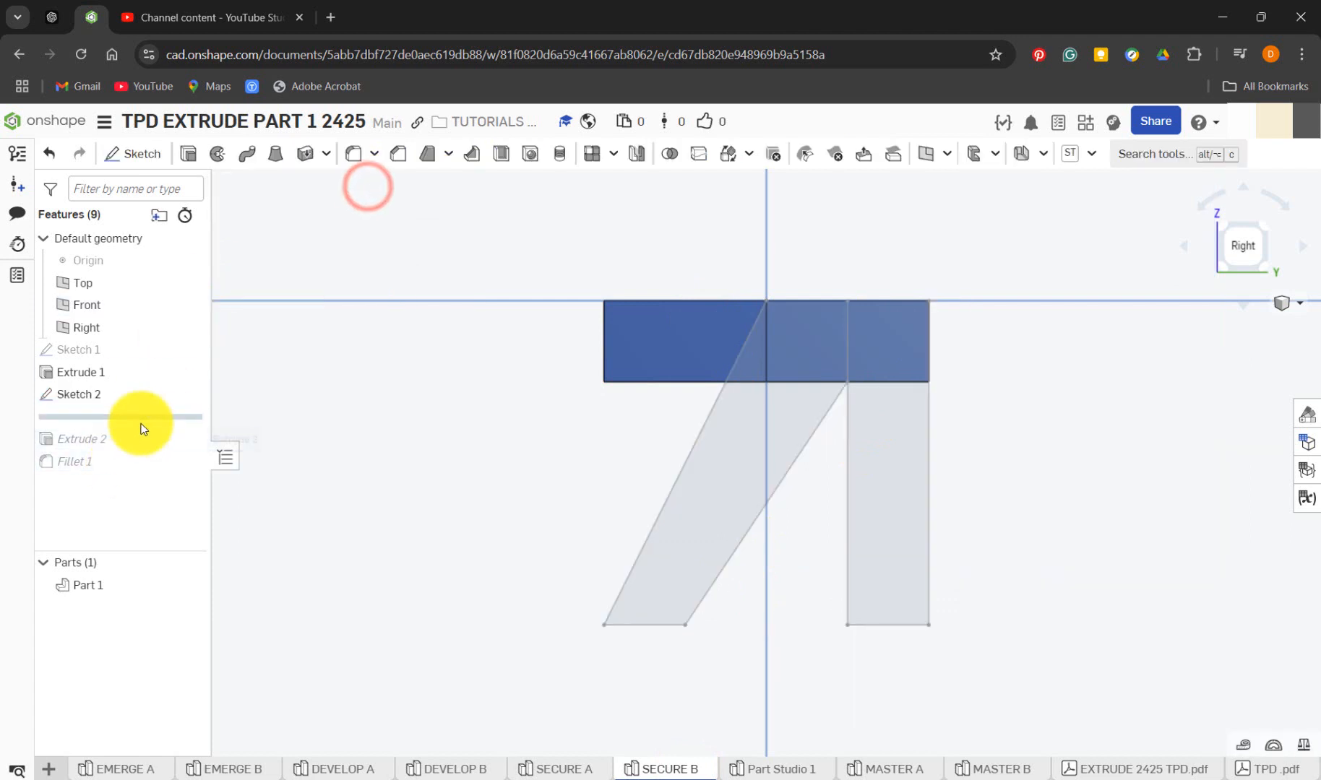
pyautogui.moveTo(146, 415); pyautogui.dragTo(155, 449)
pyautogui.moveTo(516, 451); pyautogui.dragTo(470, 481, button='right')
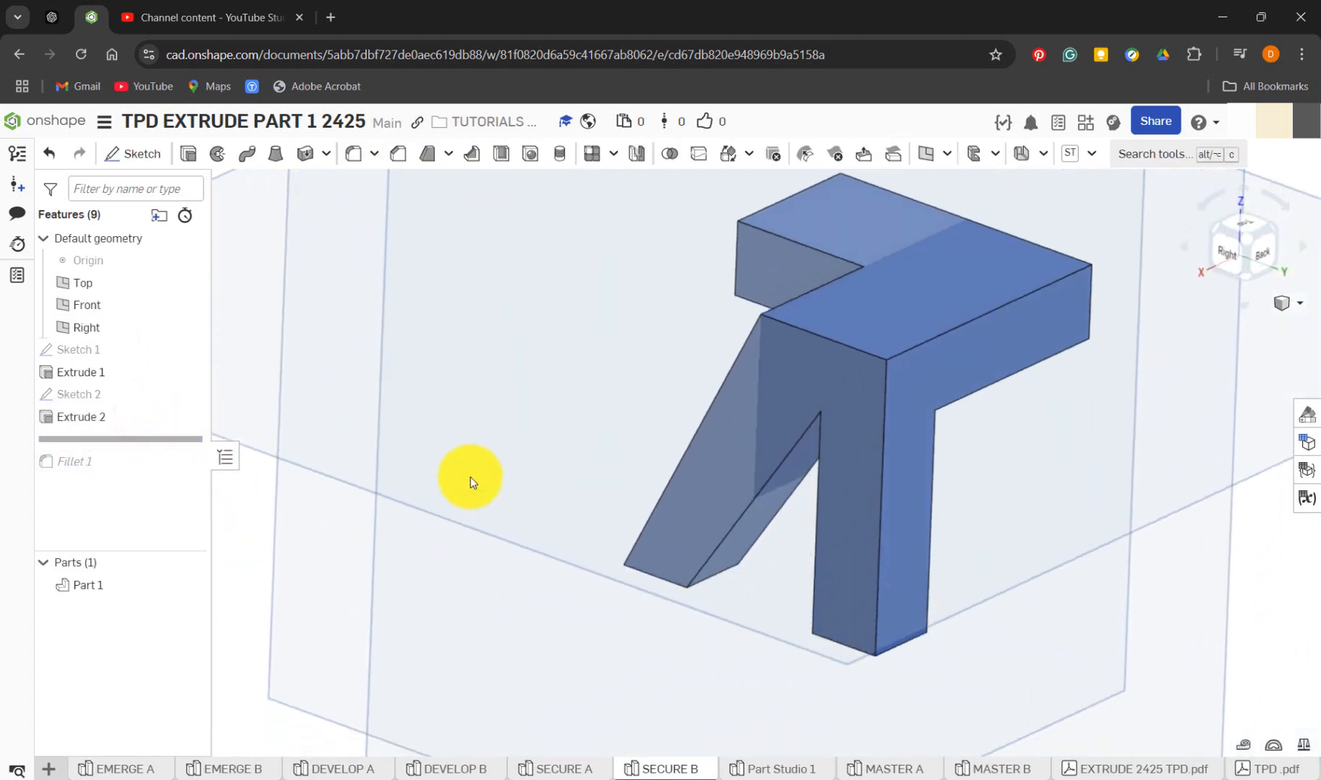
# Examine the depth and both directions of SECURE B's Extrude 2, cancel the edit, and measure the vertical leg's bottom side edge
pyautogui.rightClick(130, 416)
pyautogui.click(173, 455)
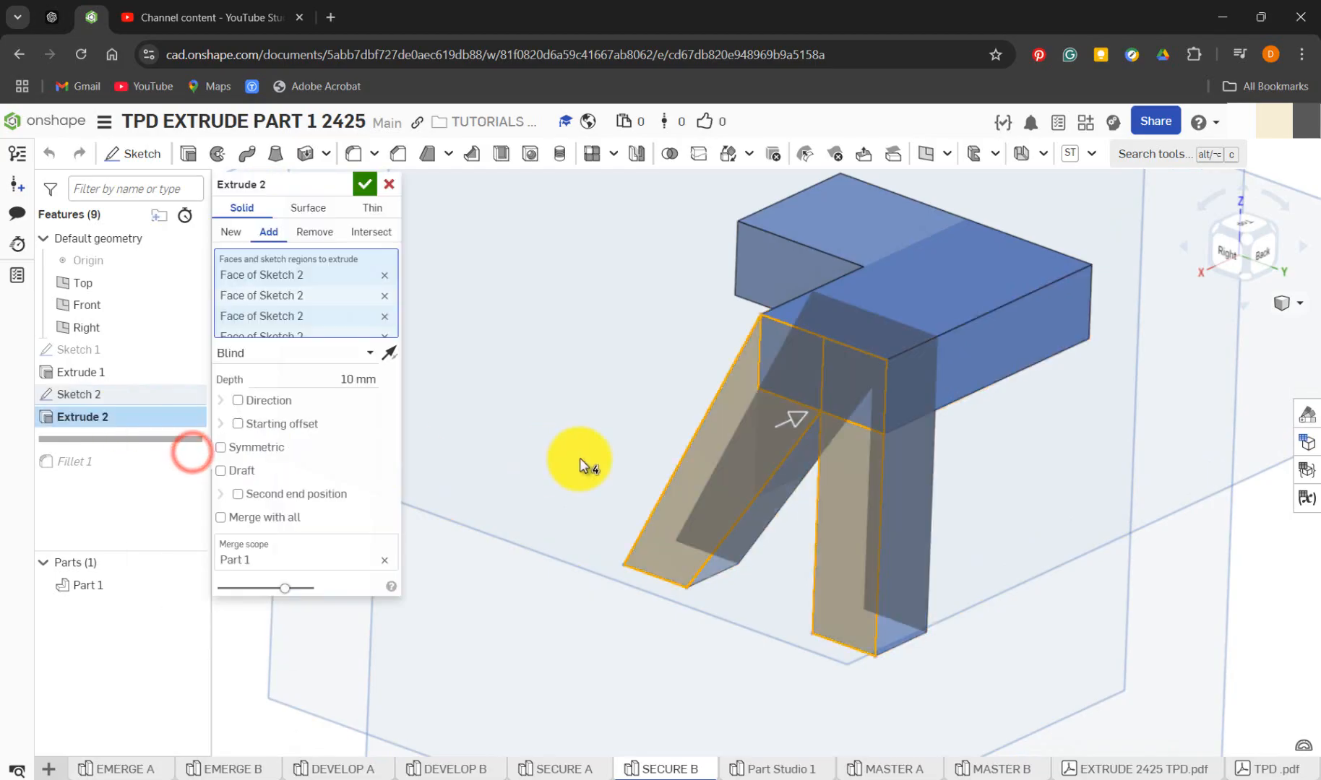
pyautogui.click(390, 353)
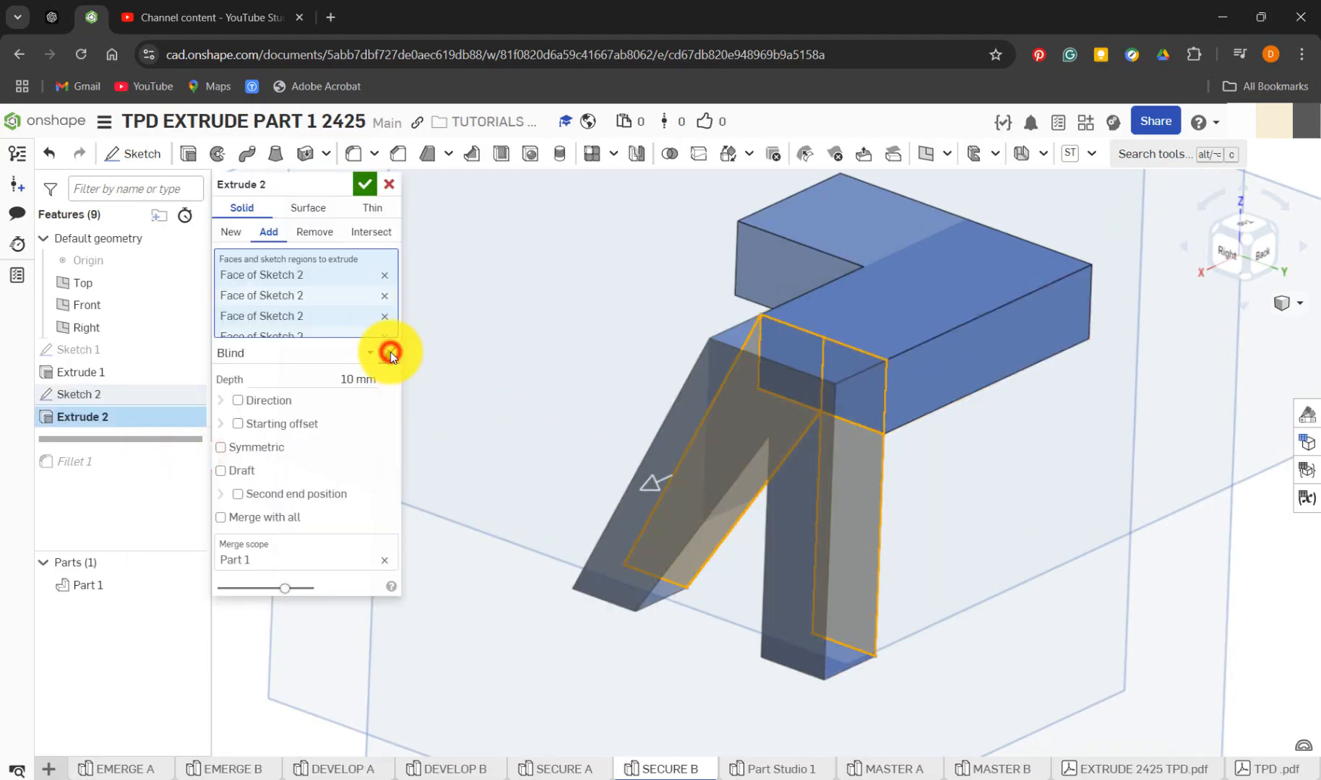
pyautogui.click(390, 352)
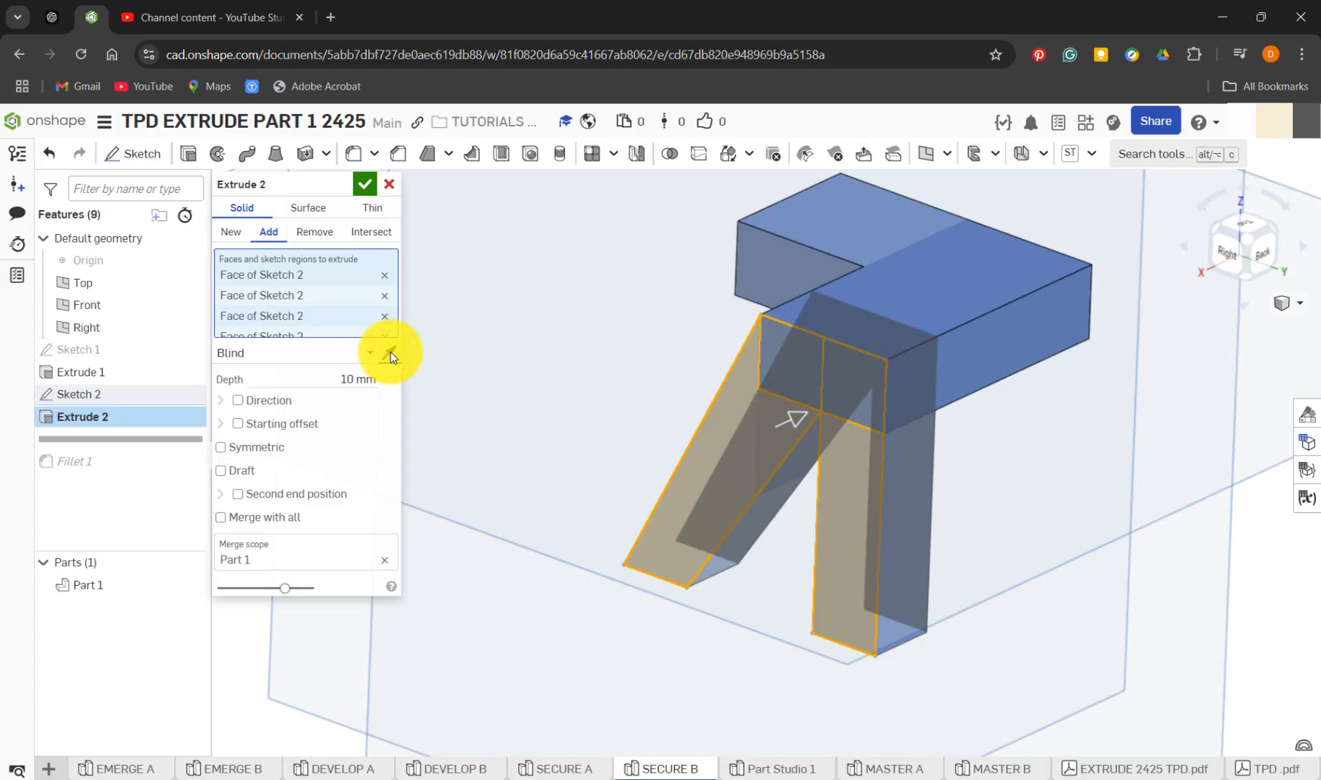
pyautogui.click(386, 183)
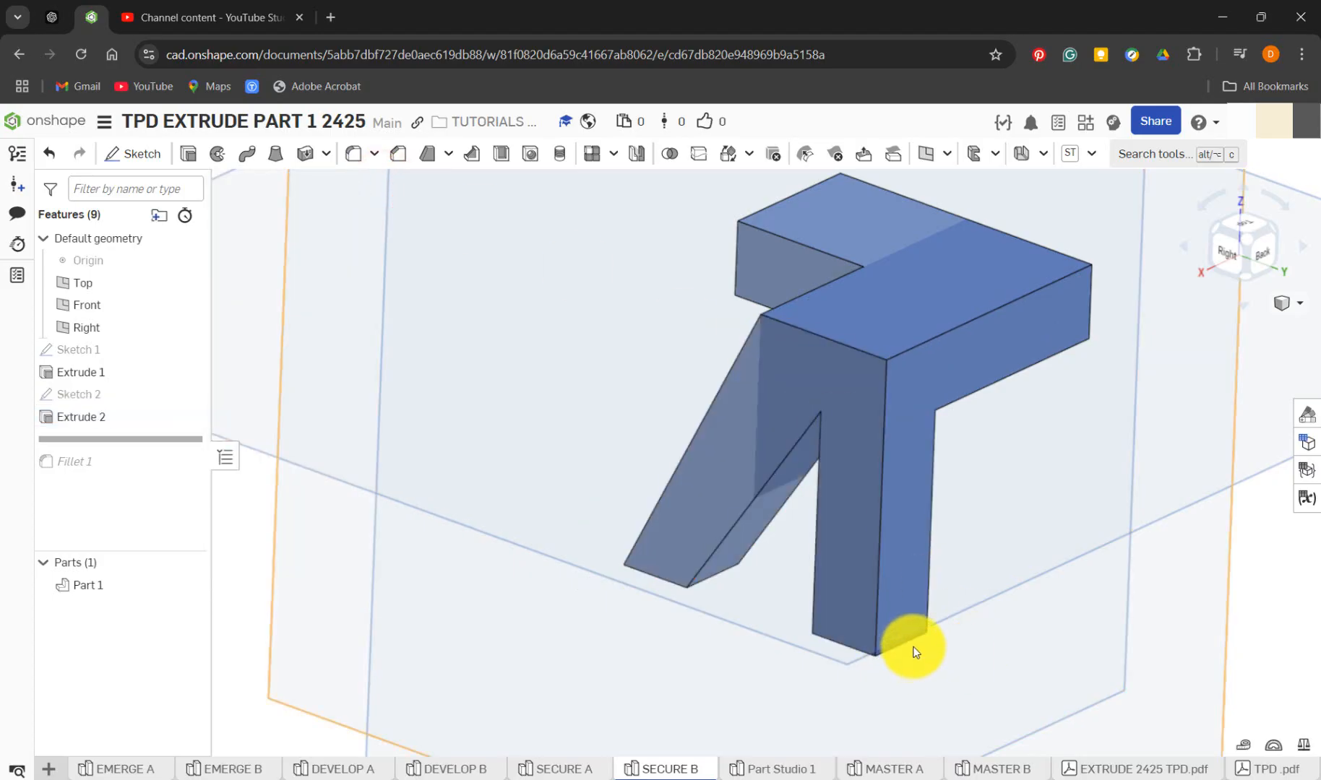
pyautogui.click(912, 643)
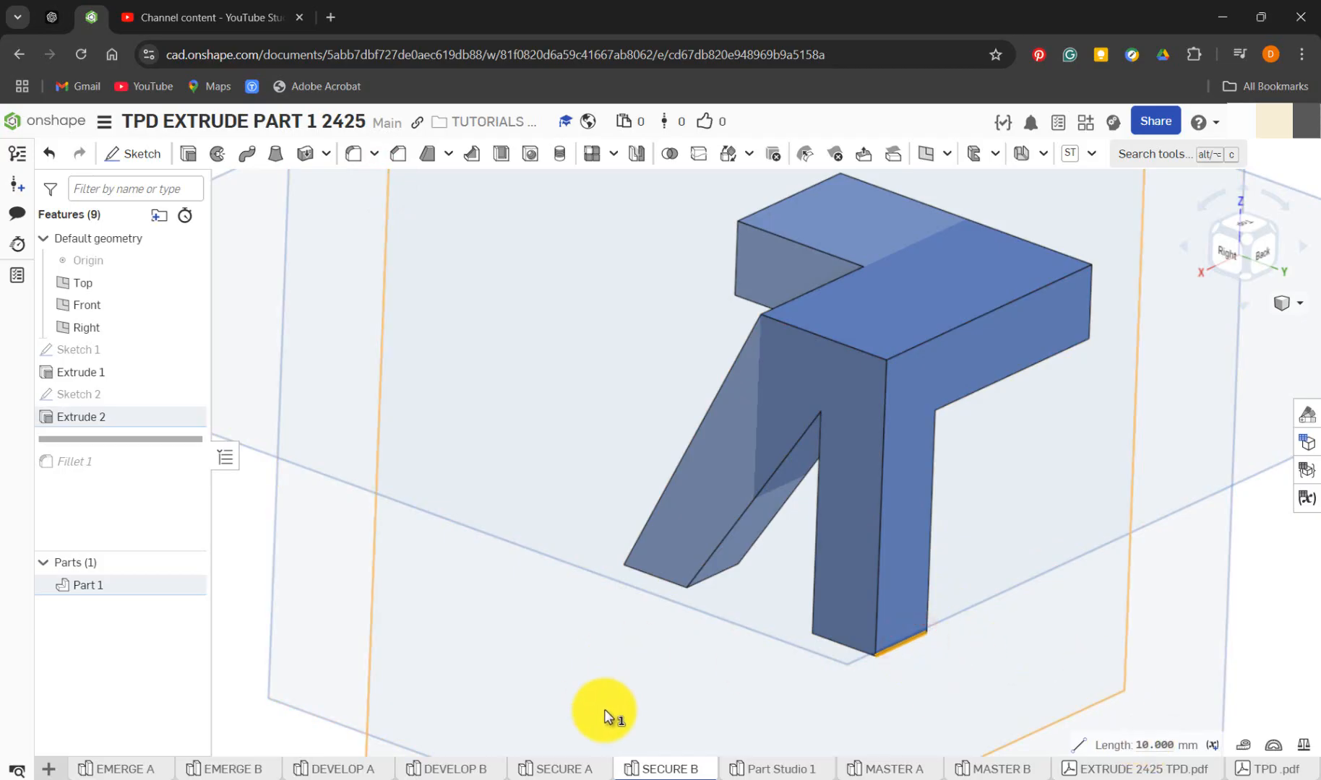
# In Part Studio 1, extrude the leg regions 10 mm outward from the base's end face, comparing both directions before accepting
pyautogui.click(765, 770)
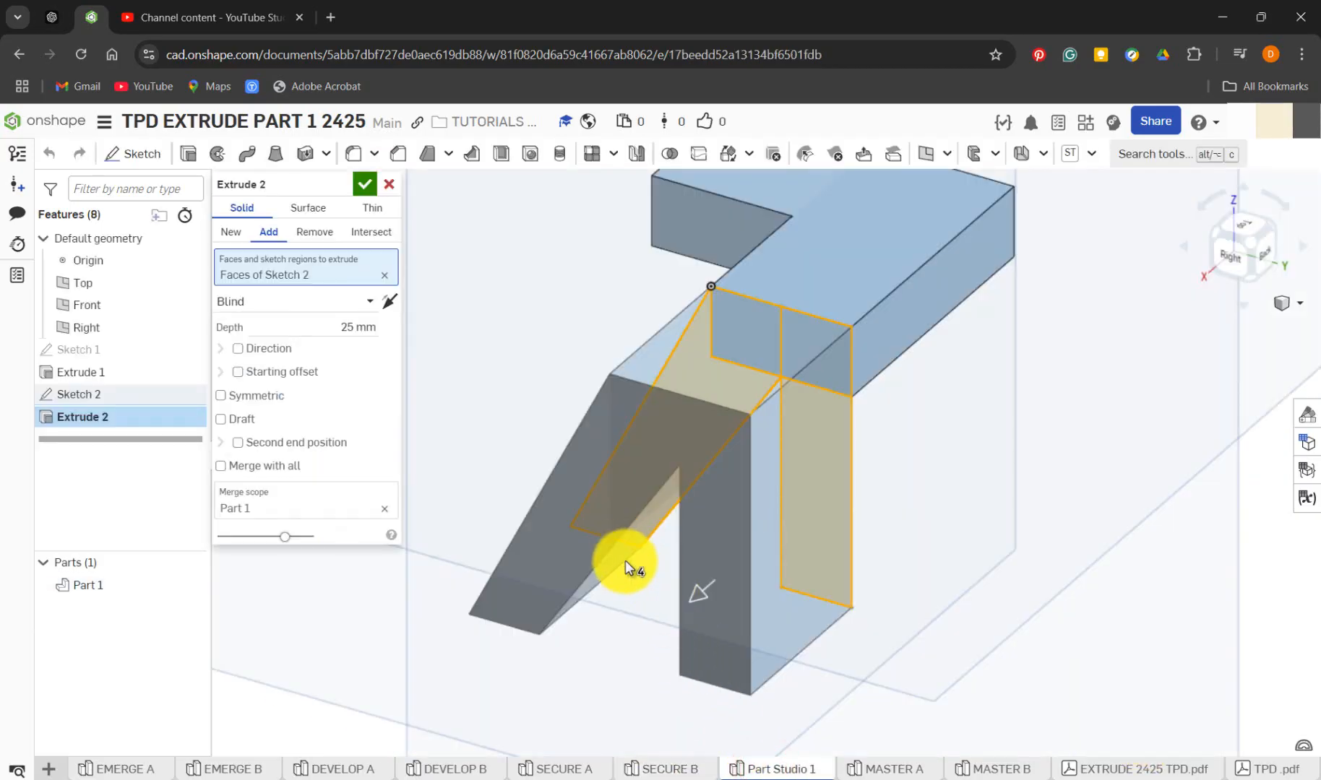
pyautogui.click(356, 326)
pyautogui.write('10')
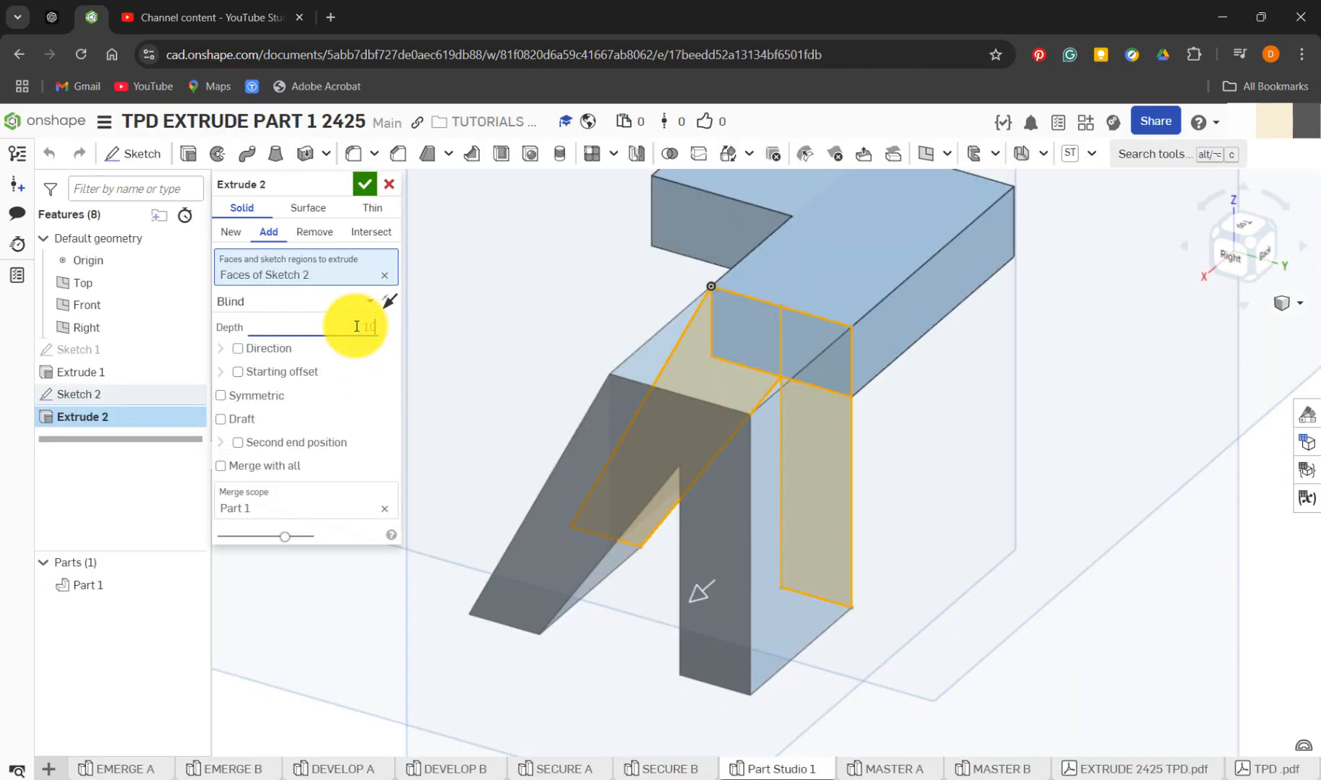
pyautogui.click(388, 305)
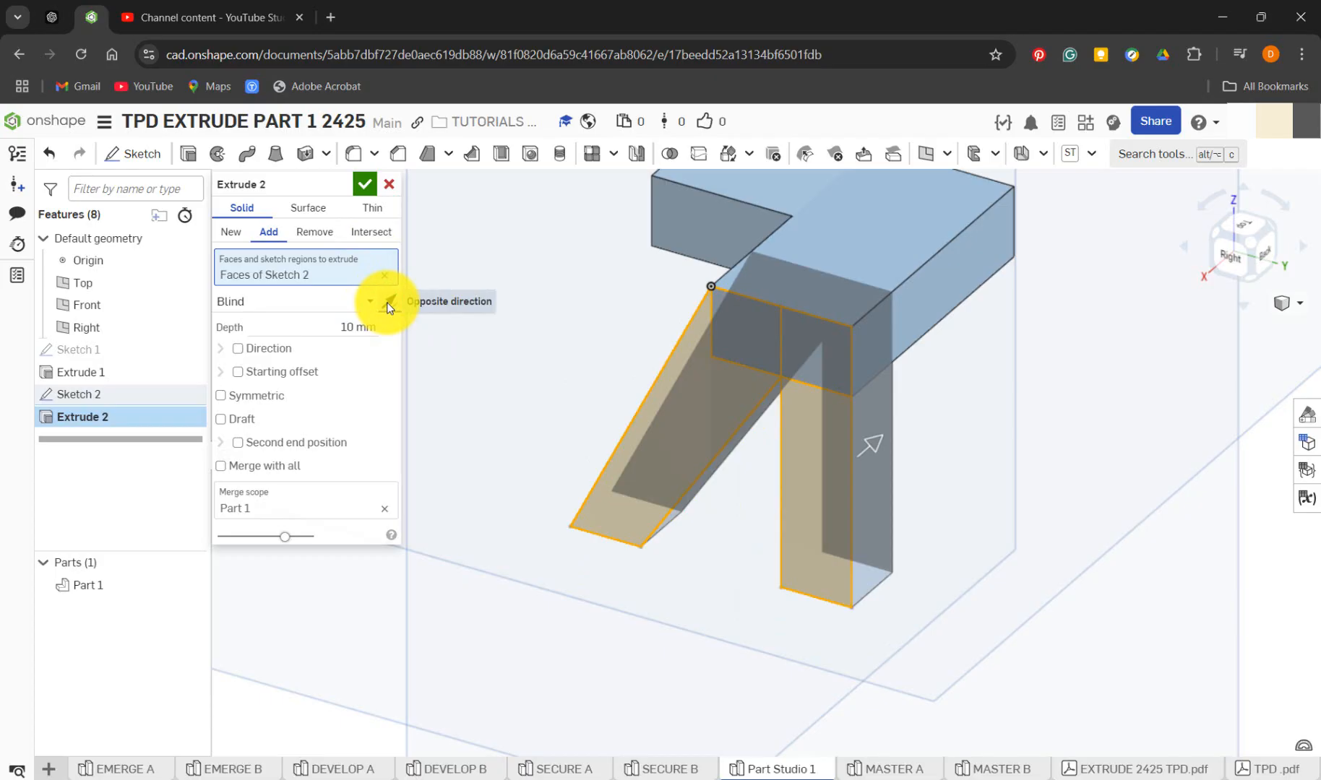
pyautogui.click(388, 302)
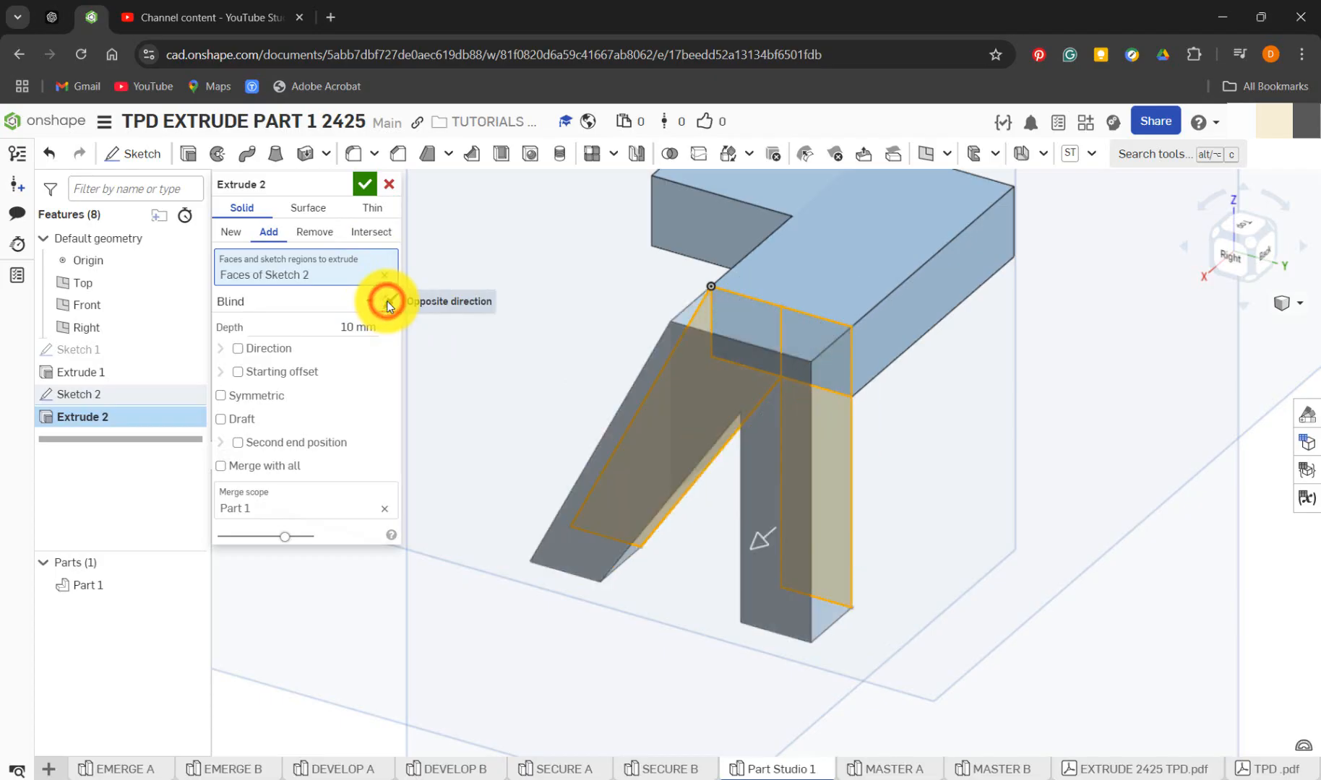
pyautogui.click(388, 303)
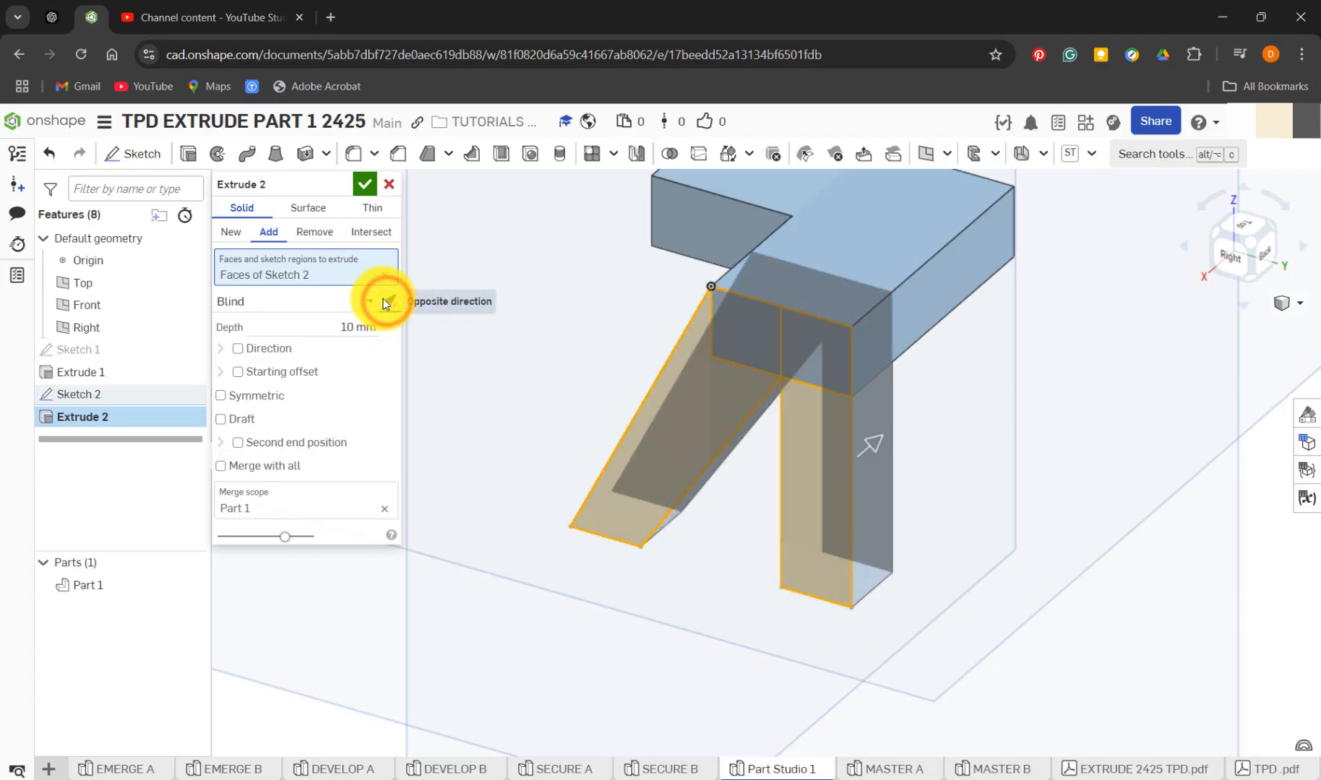
pyautogui.click(388, 304)
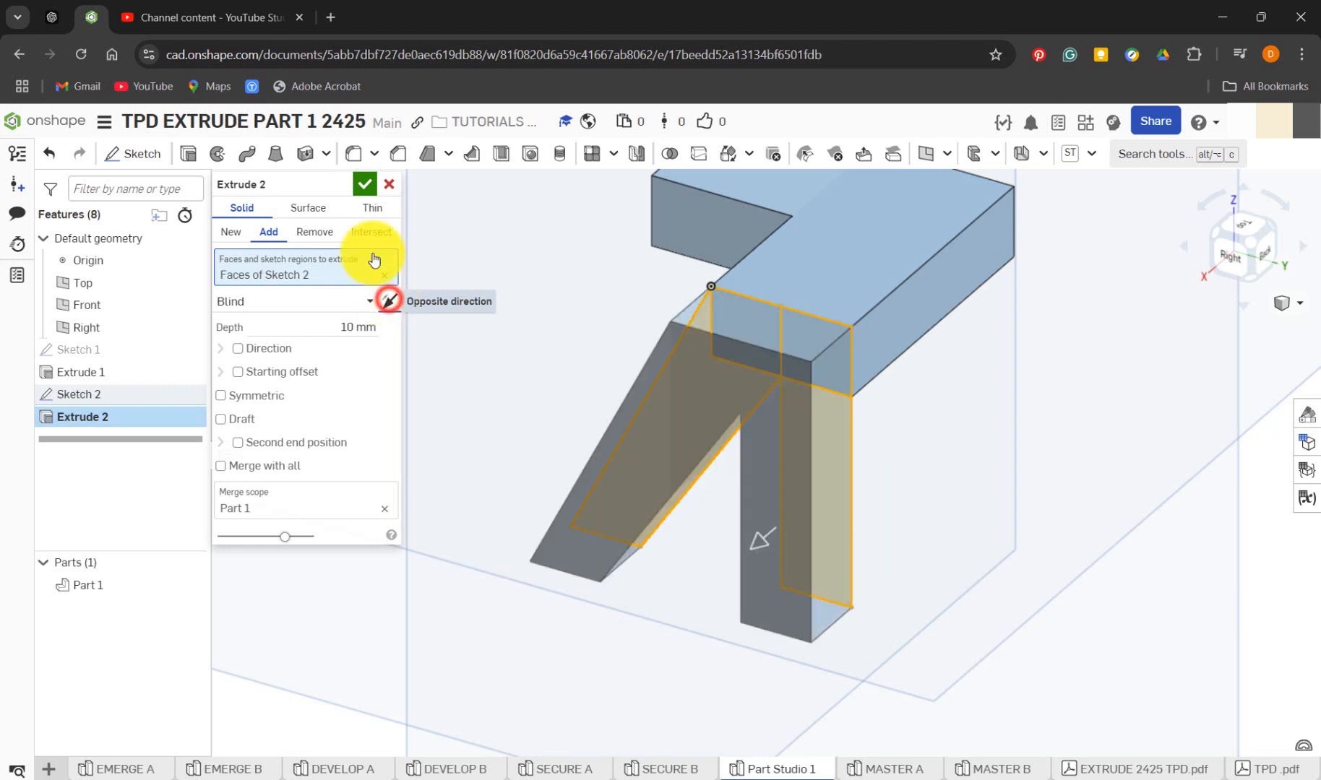
pyautogui.click(367, 186)
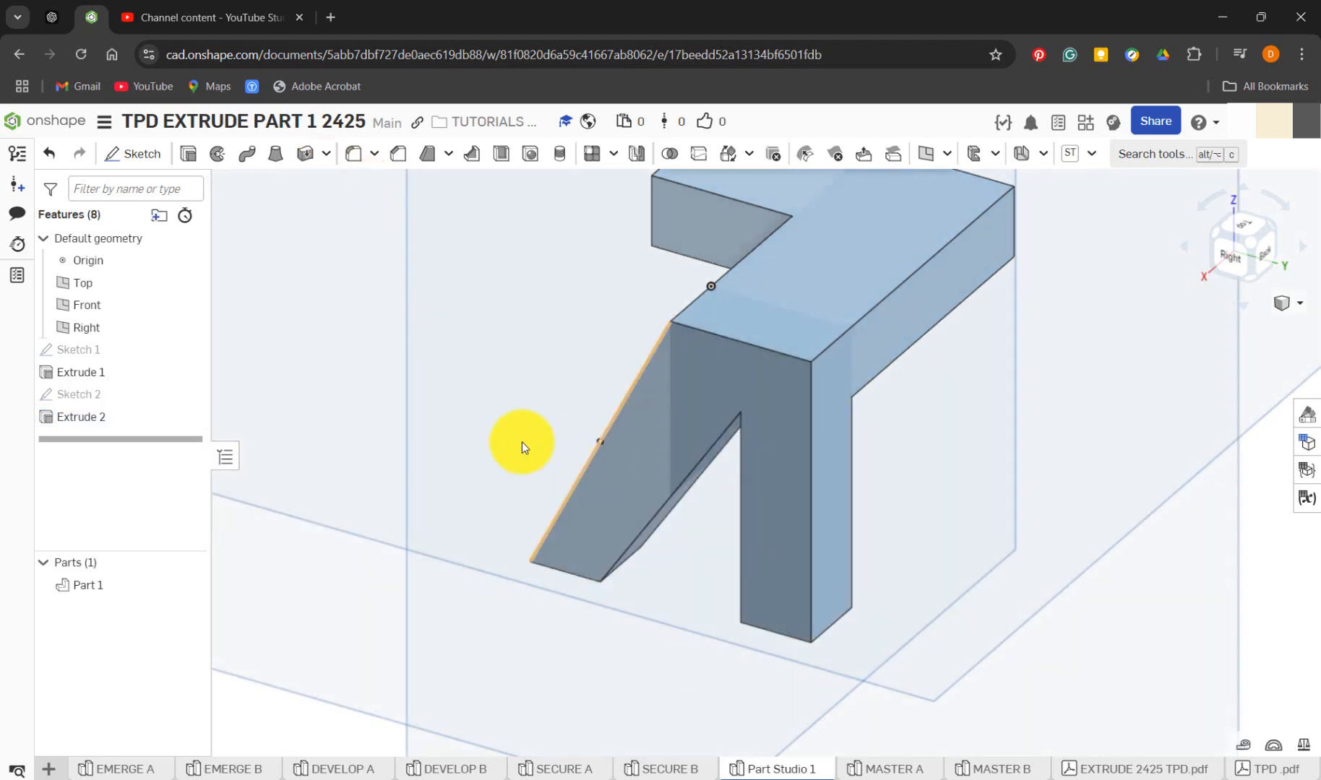
# Edit Extrude 2 in Part Studio 1 to reverse its direction, so the 10 mm legs extend back under the base
pyautogui.rightClick(134, 425)
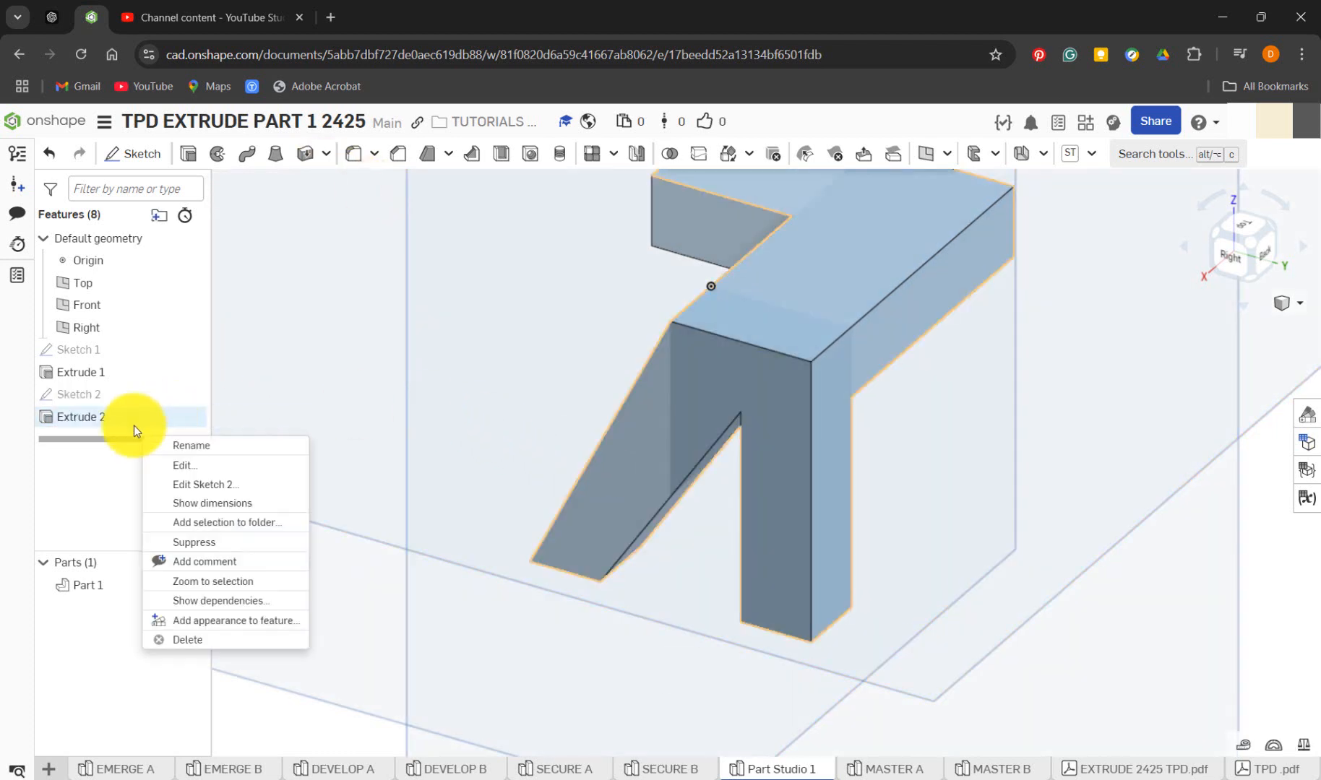
pyautogui.click(193, 467)
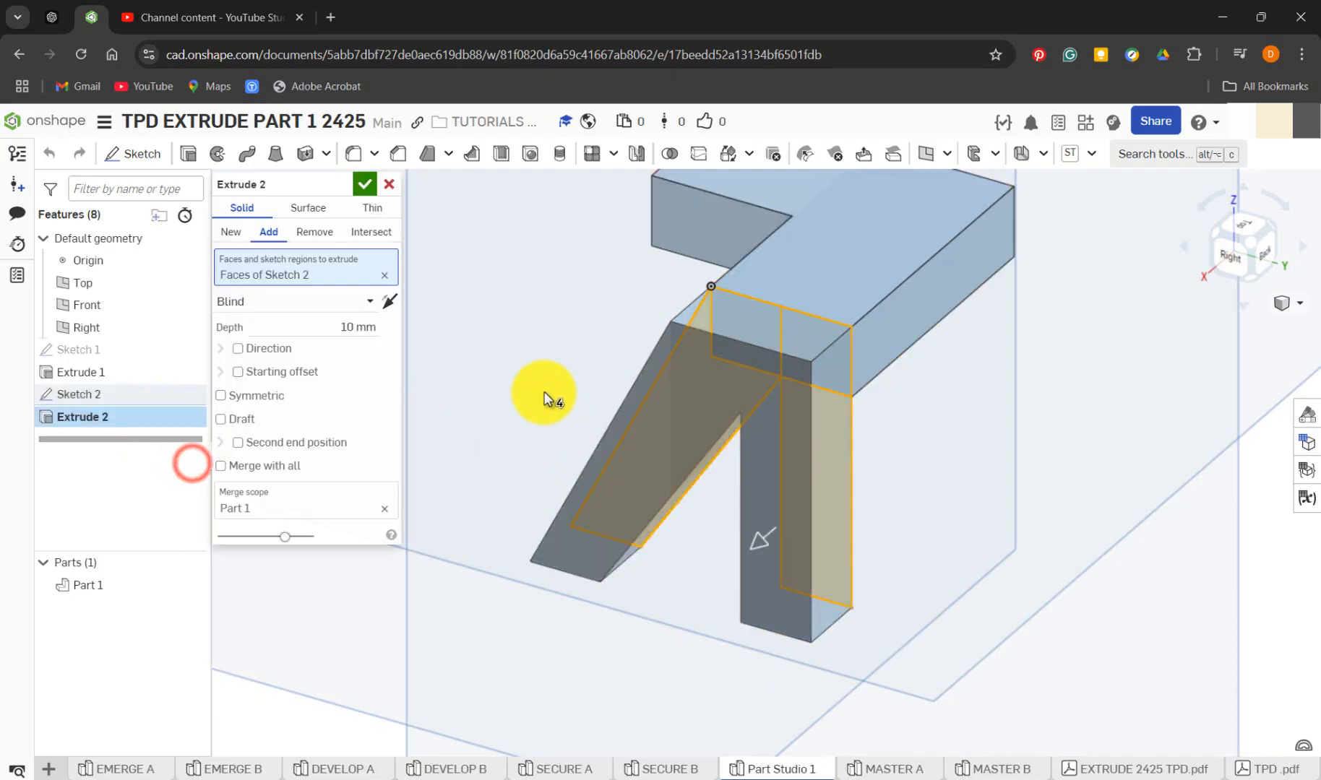
pyautogui.click(387, 305)
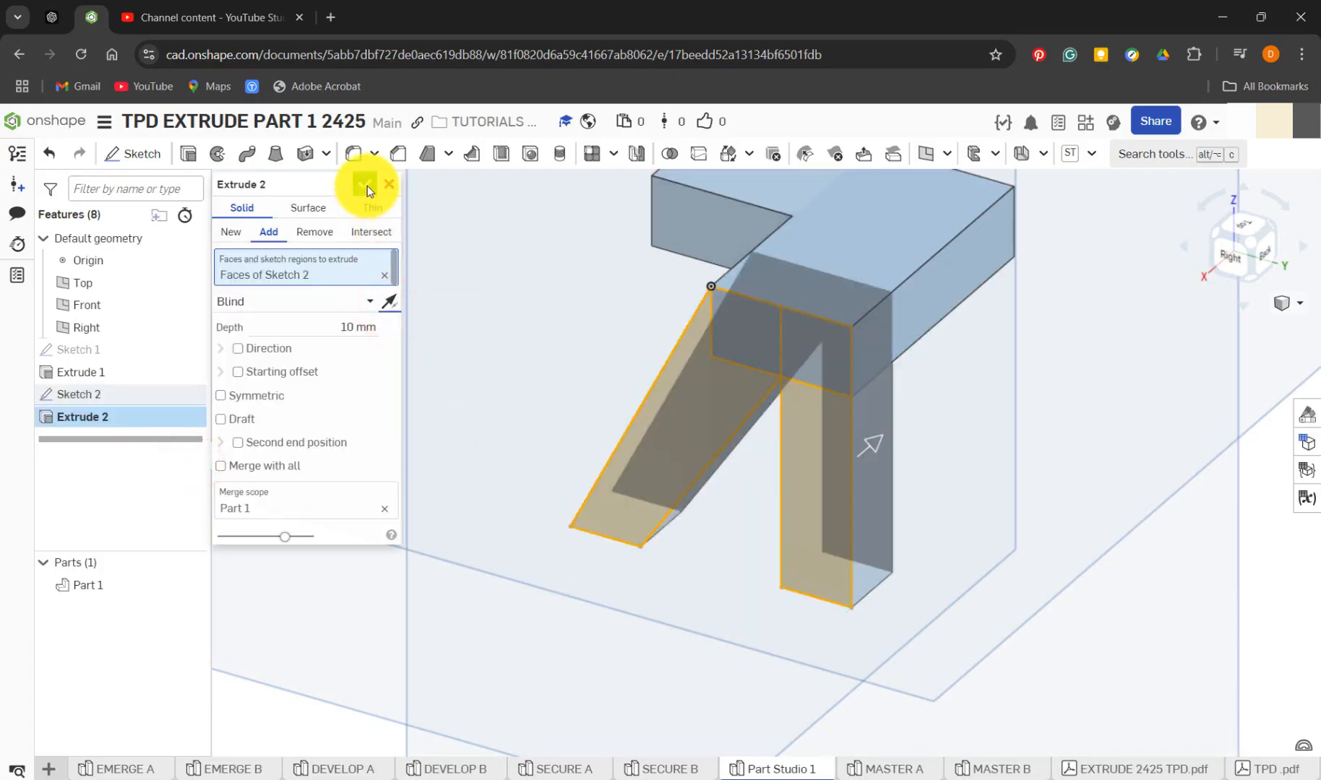
pyautogui.click(364, 185)
pyautogui.moveTo(504, 421); pyautogui.dragTo(590, 442, button='right')
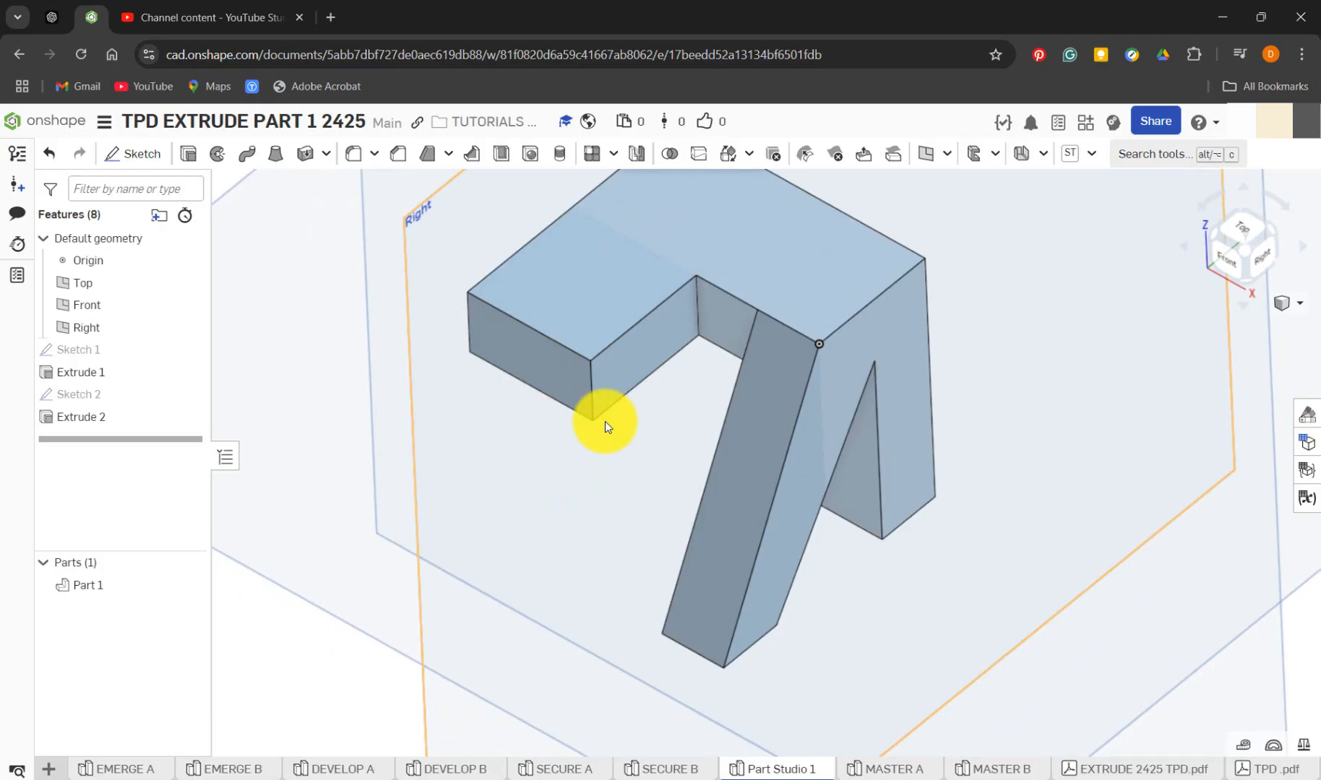
# Roll SECURE B's history forward past Fillet 1, examine that fillet's edges and radius, cancel the edit, and return to Part Studio 1
pyautogui.click(687, 768)
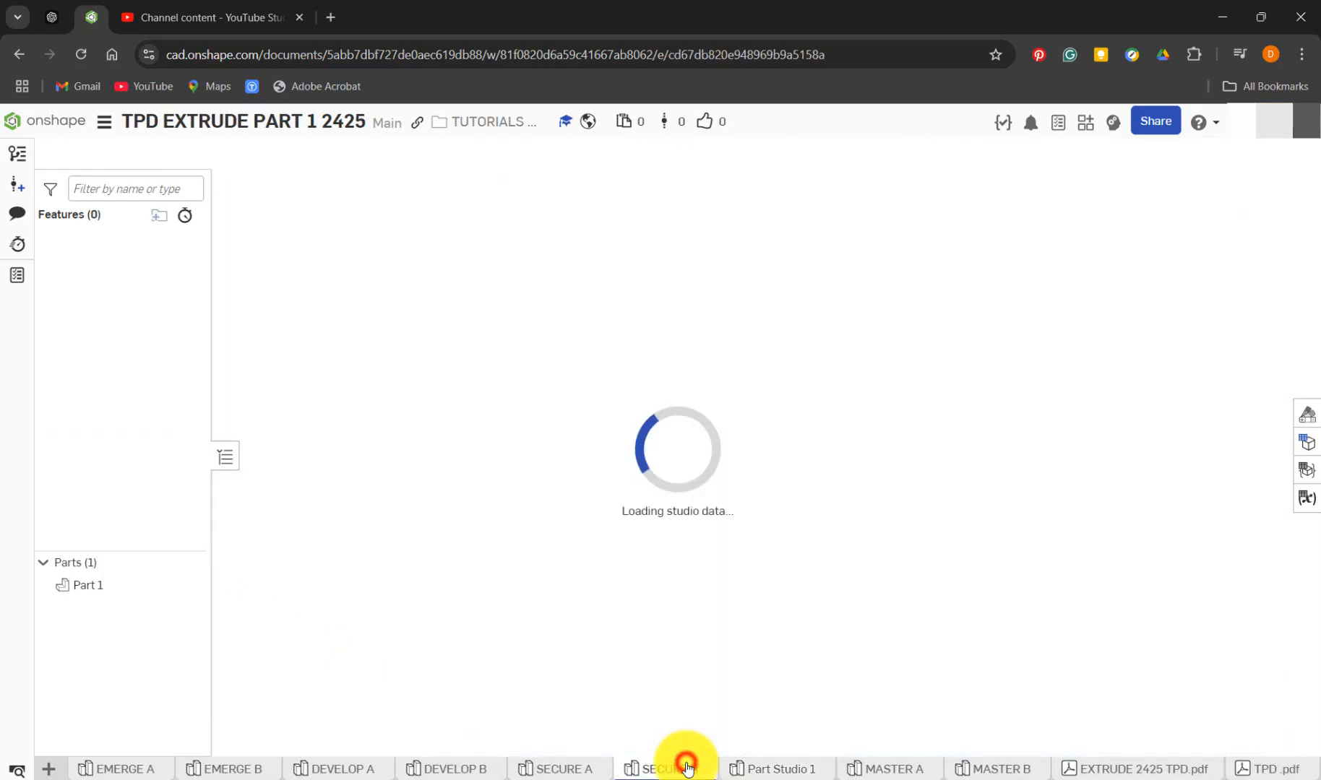
pyautogui.moveTo(178, 440); pyautogui.dragTo(180, 474)
pyautogui.moveTo(519, 412); pyautogui.dragTo(587, 447, button='right')
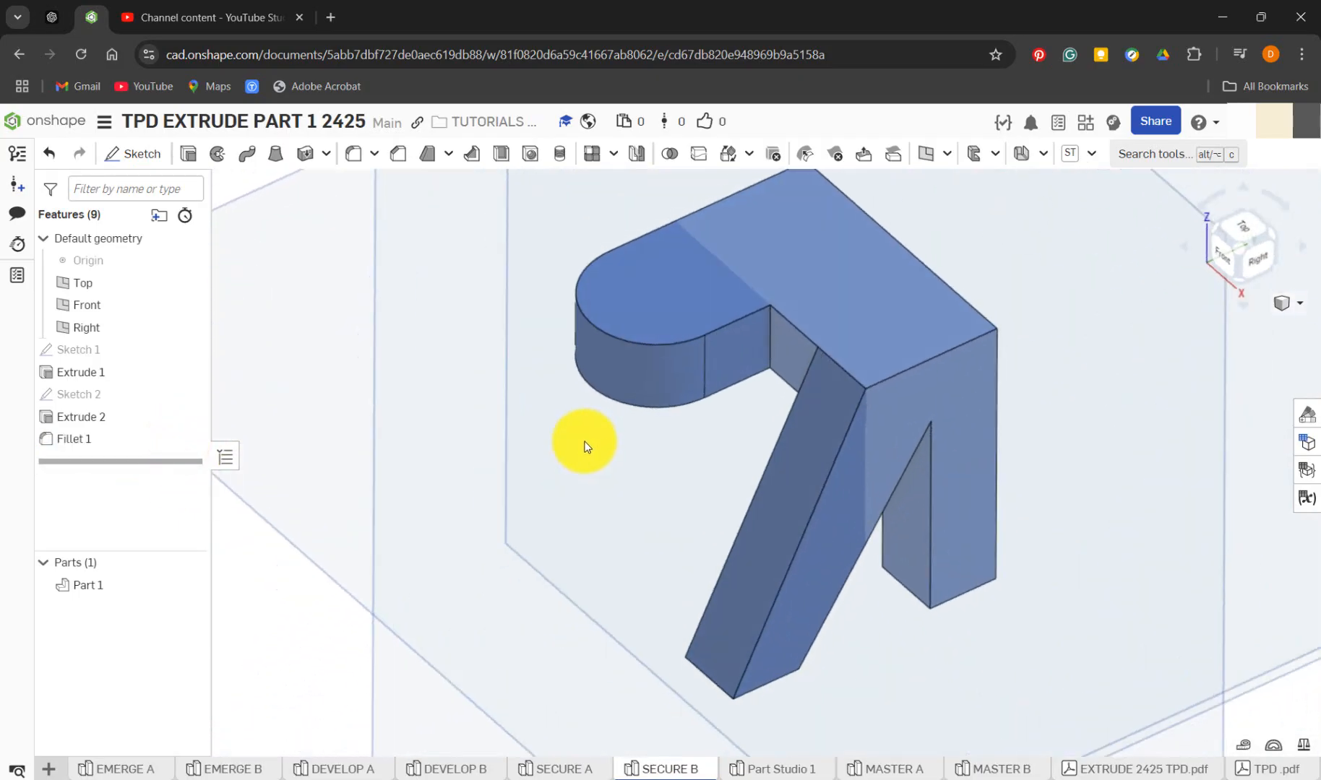
pyautogui.rightClick(109, 440)
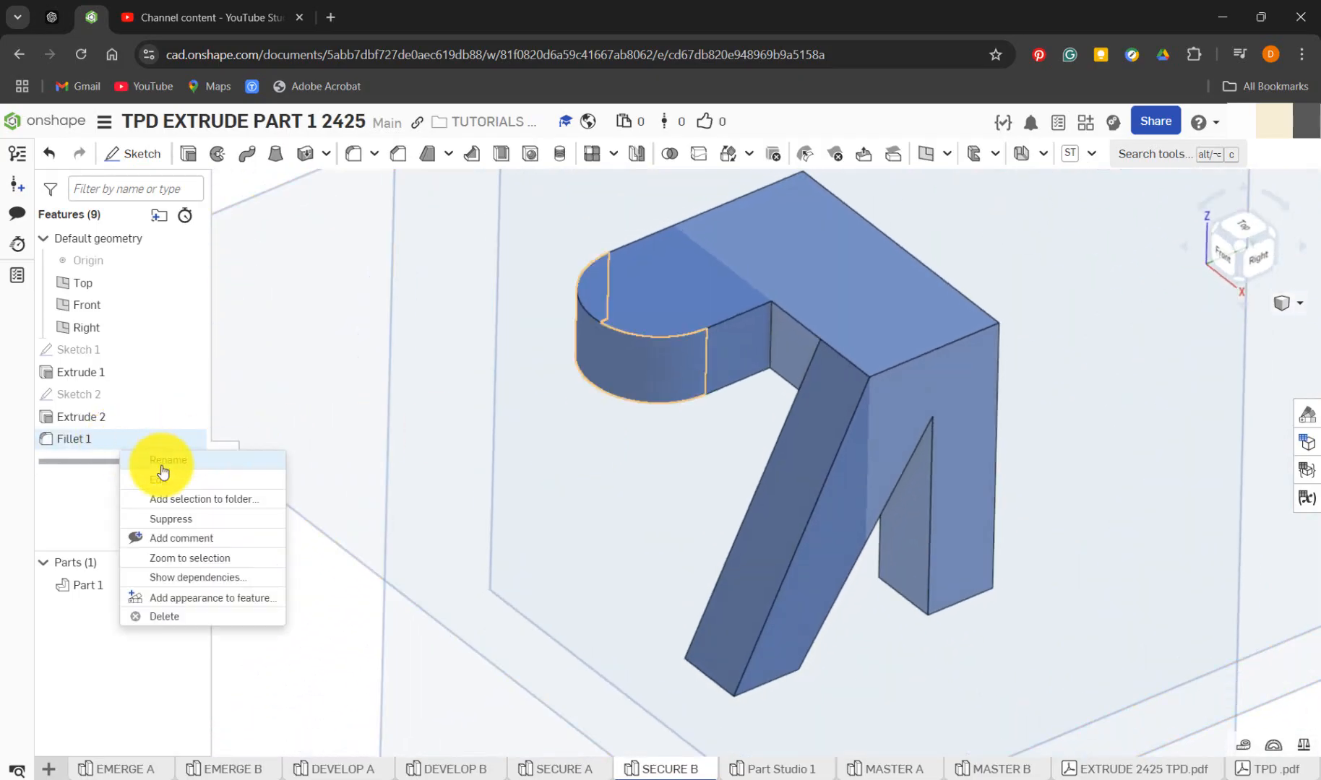
pyautogui.click(163, 478)
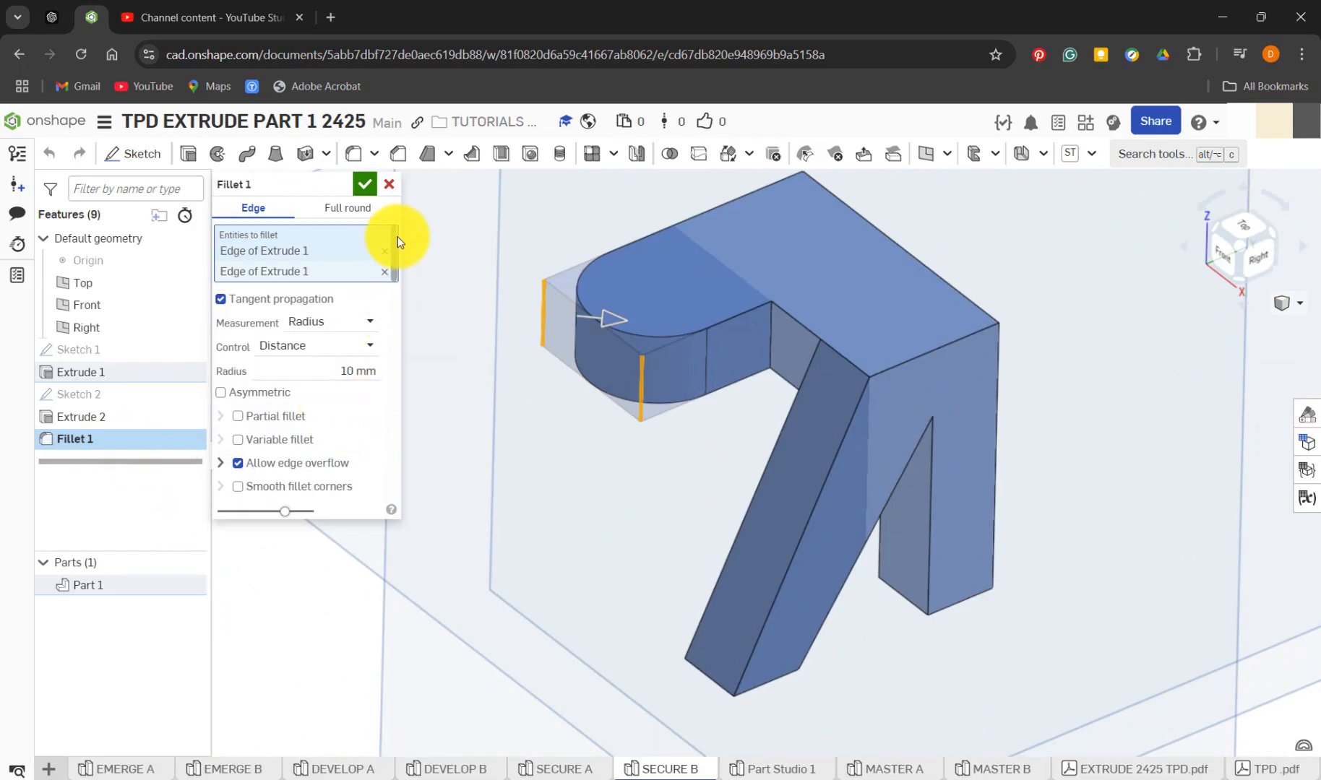
pyautogui.click(387, 186)
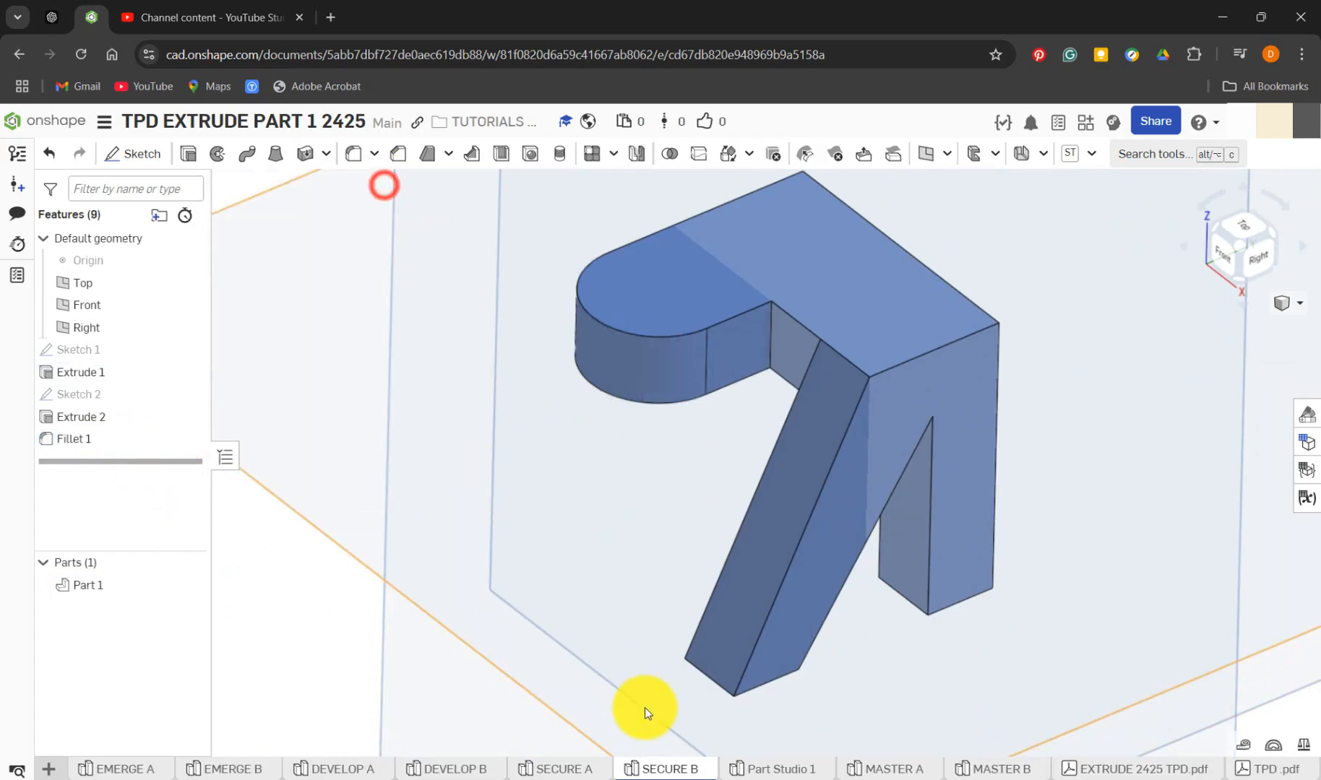
pyautogui.click(772, 766)
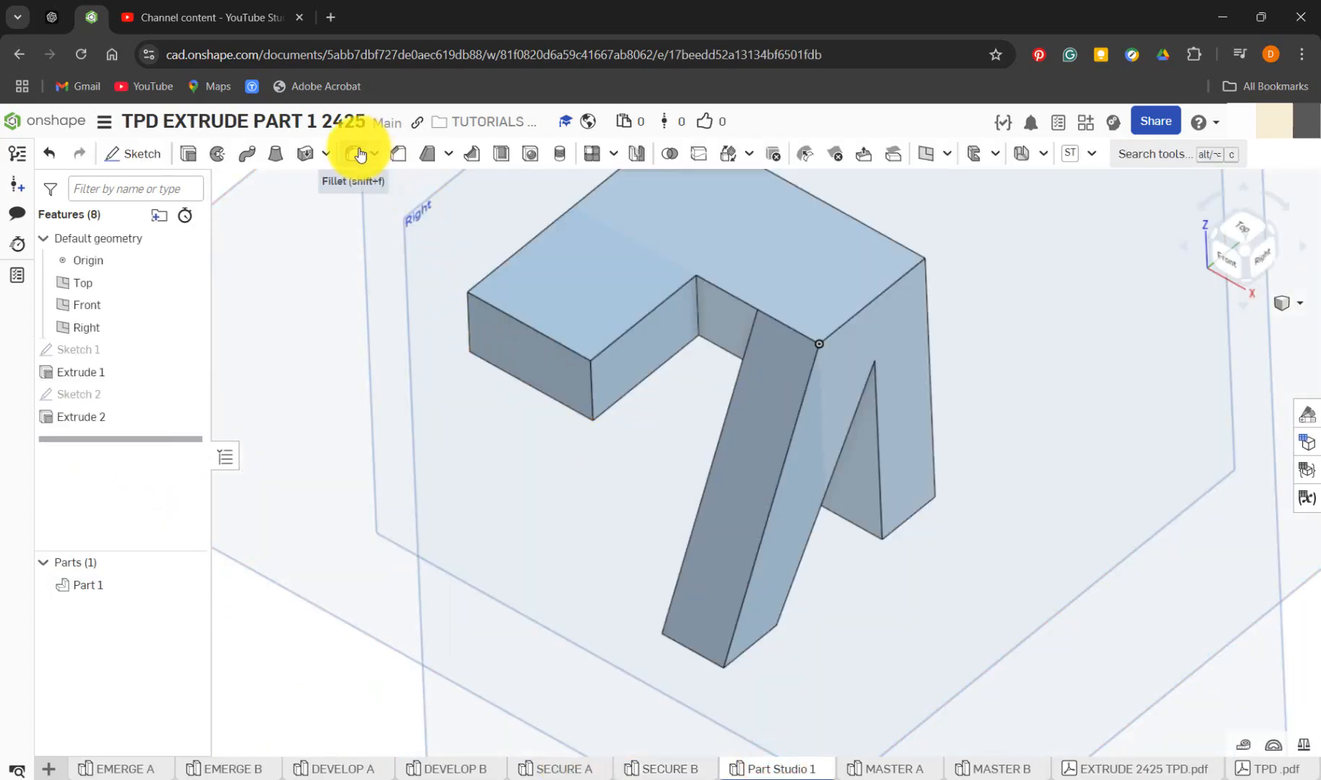
# Fillet the two outer vertical edges of the base's short arm with a 10 mm radius, and delete that fillet feature
pyautogui.click(360, 154)
pyautogui.click(465, 316)
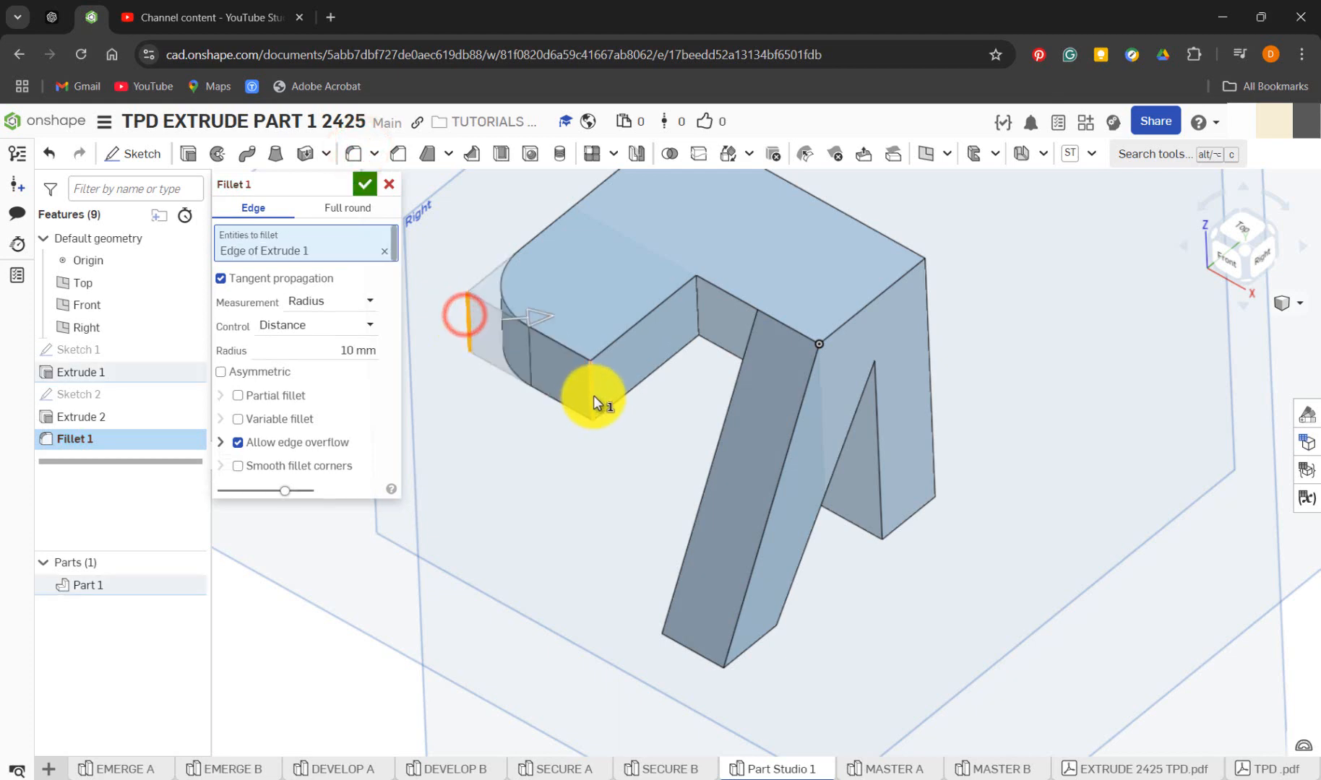
pyautogui.click(593, 396)
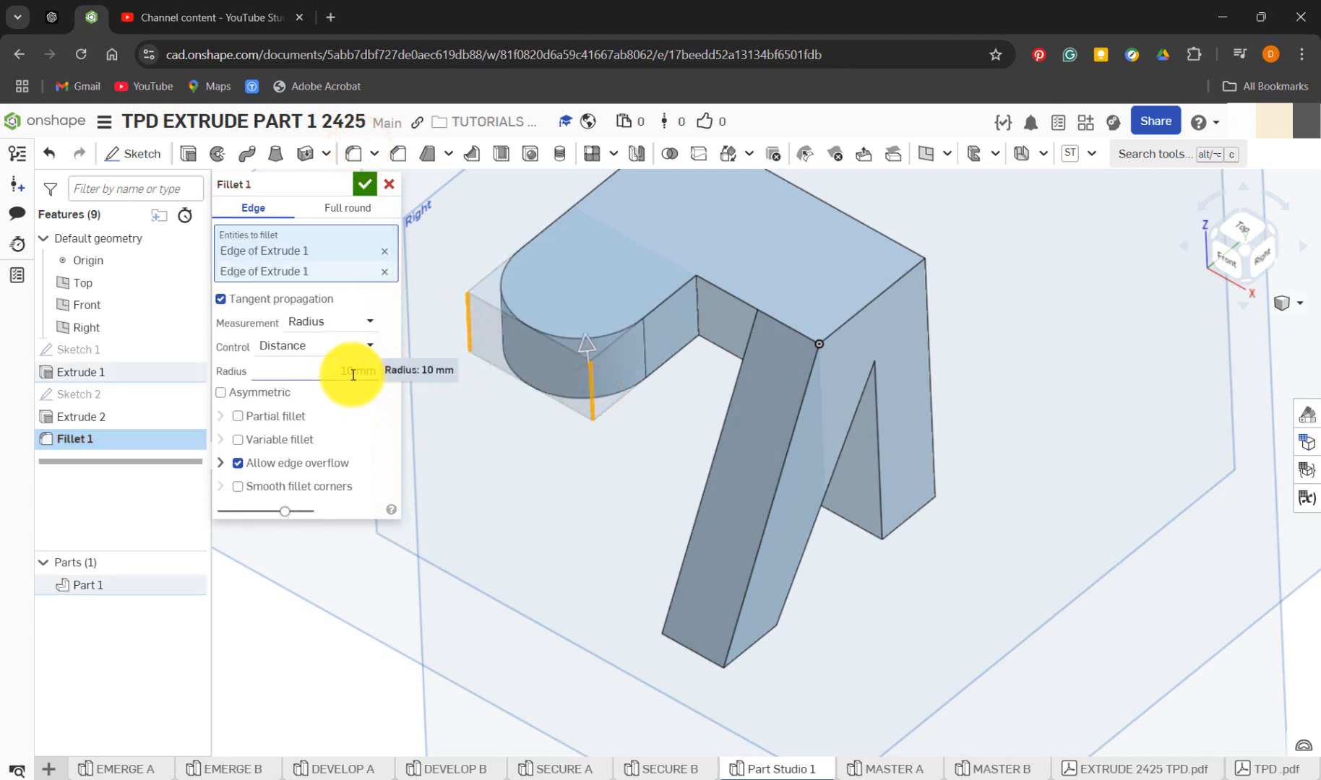
pyautogui.click(363, 185)
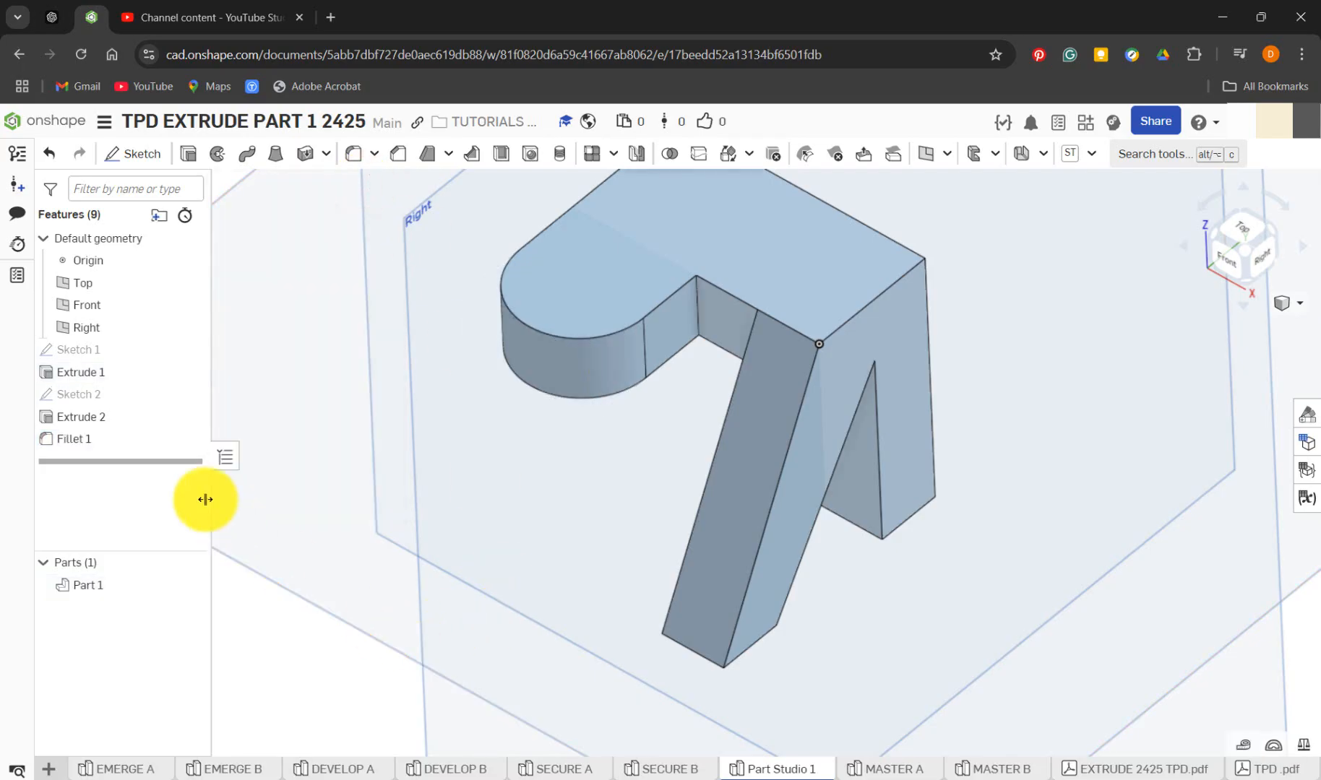
pyautogui.rightClick(124, 441)
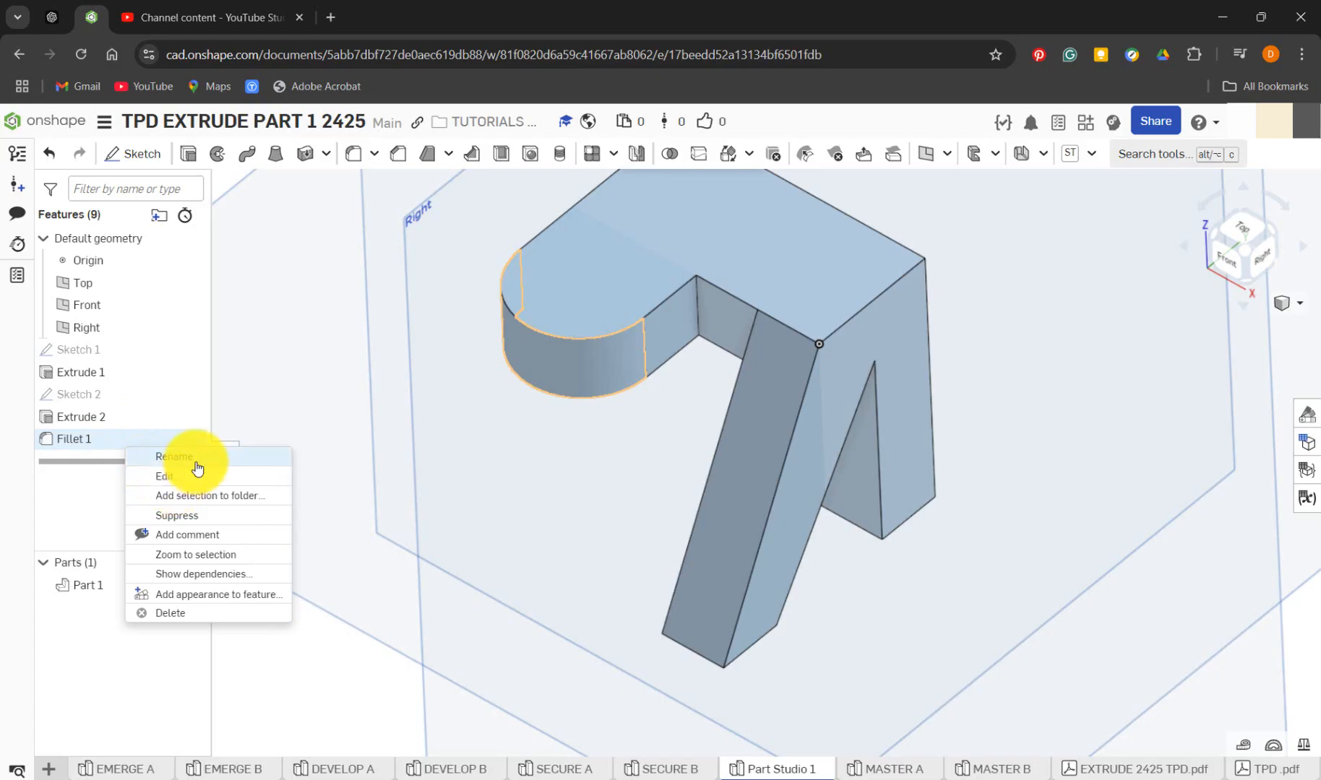
pyautogui.click(224, 610)
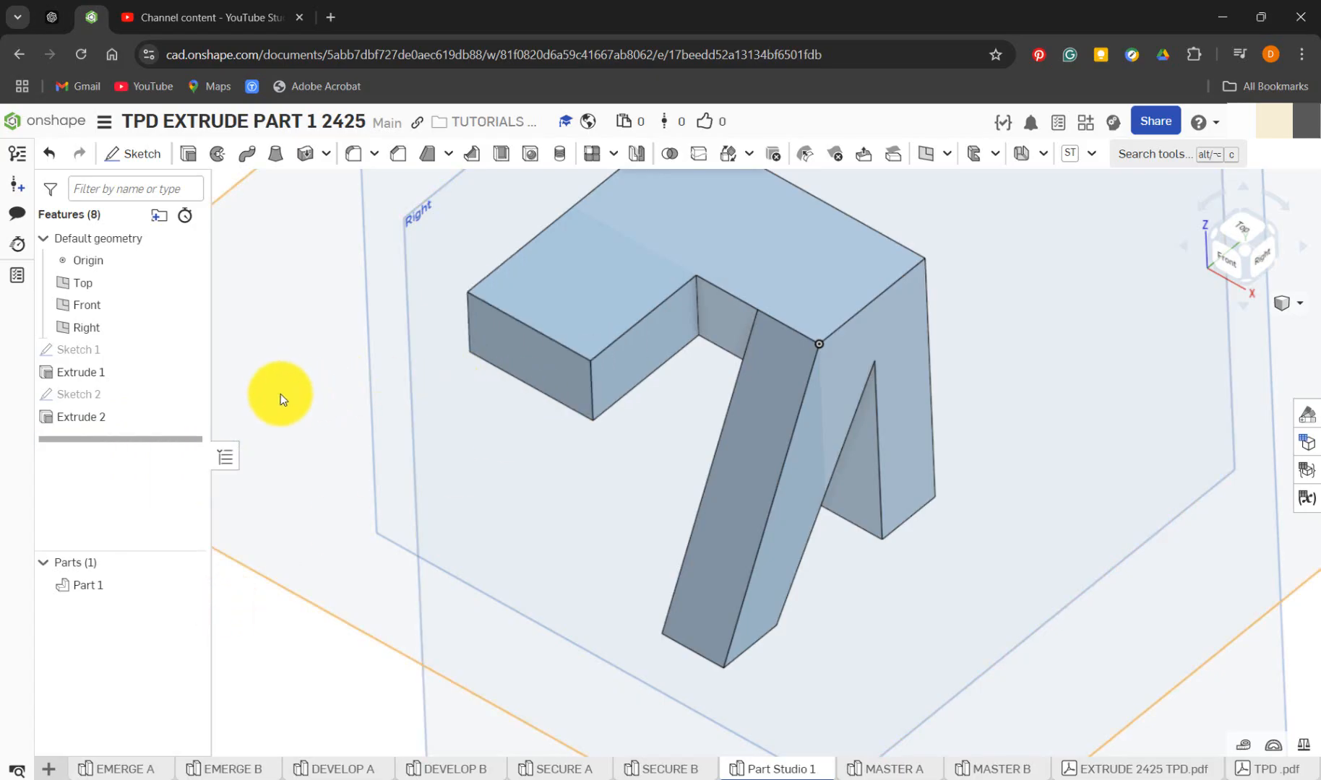
# Edit Sketch 1 face-on and add a 10 mm sketch fillet to the lower-left corner of the 20 mm square
pyautogui.rightClick(94, 349)
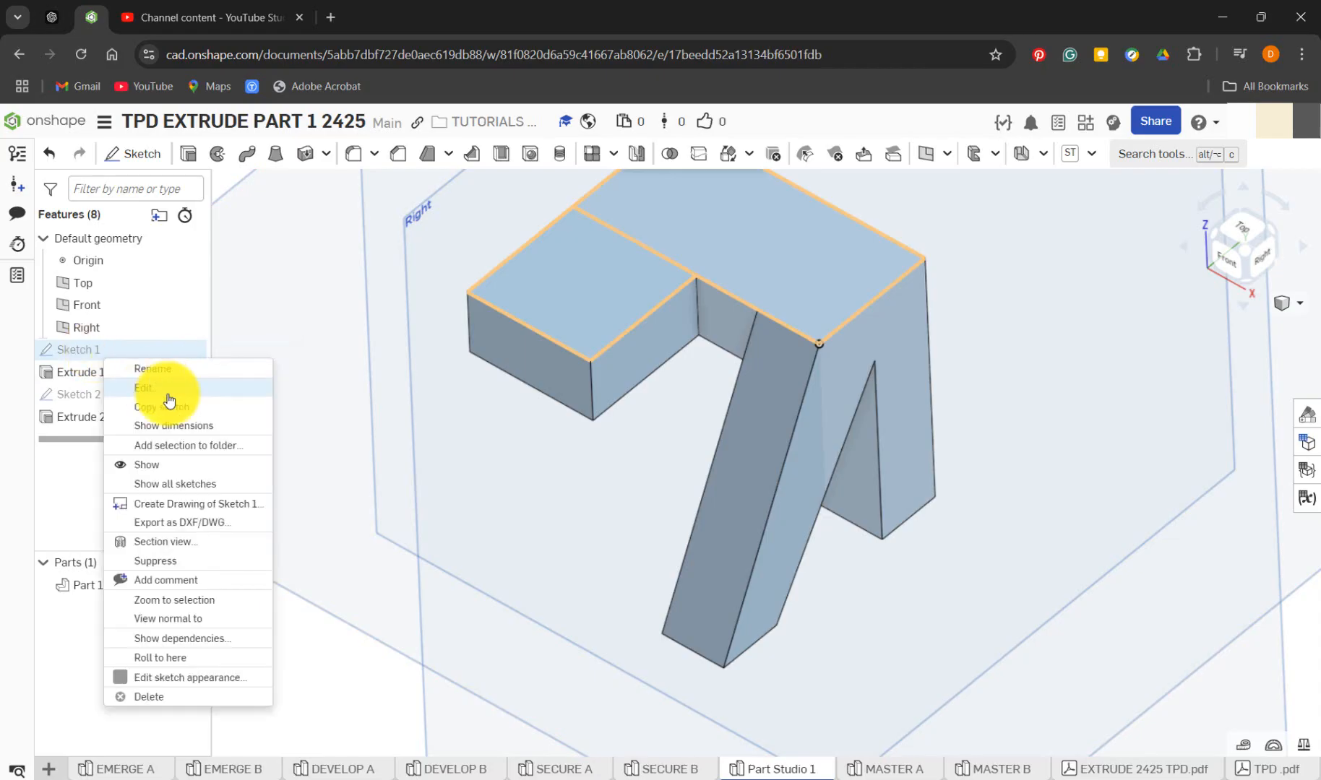
pyautogui.click(167, 394)
pyautogui.press('n')
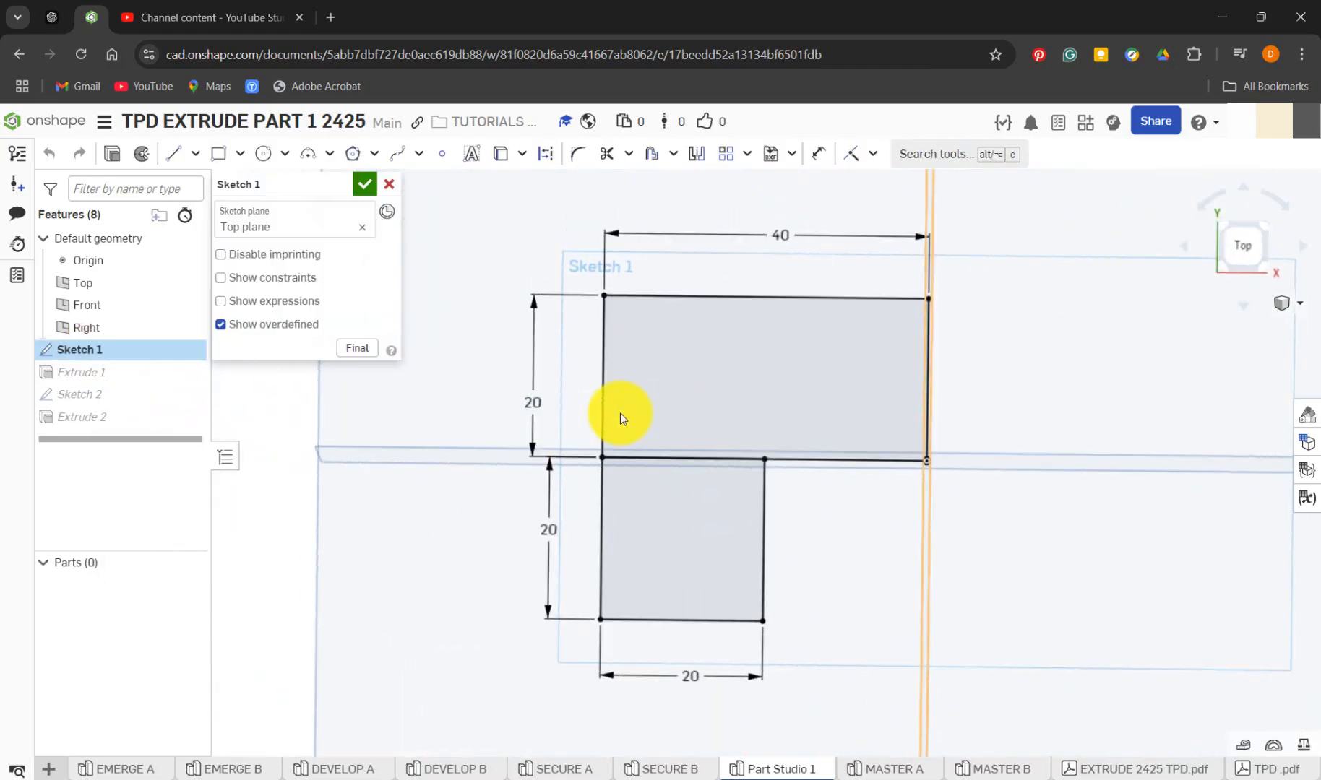
pyautogui.scroll(4, 769, 721)
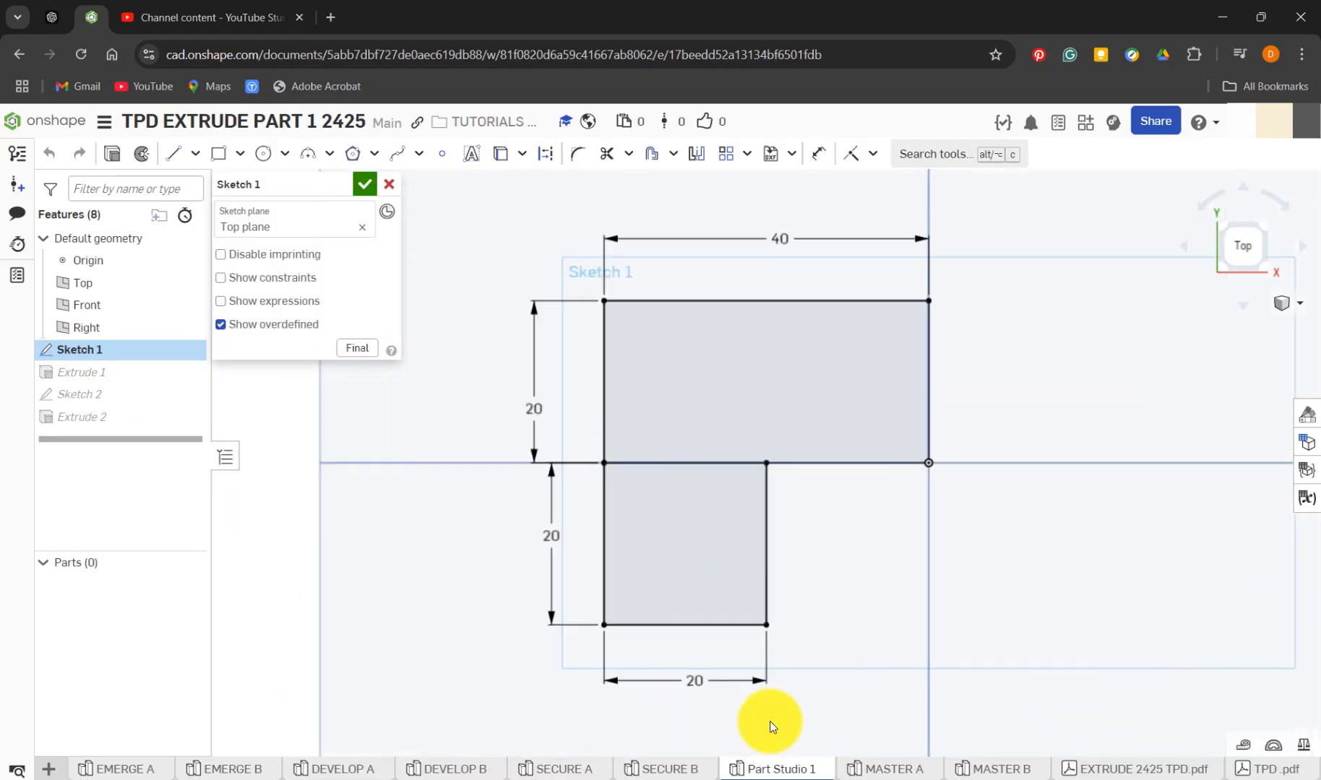
pyautogui.click(576, 155)
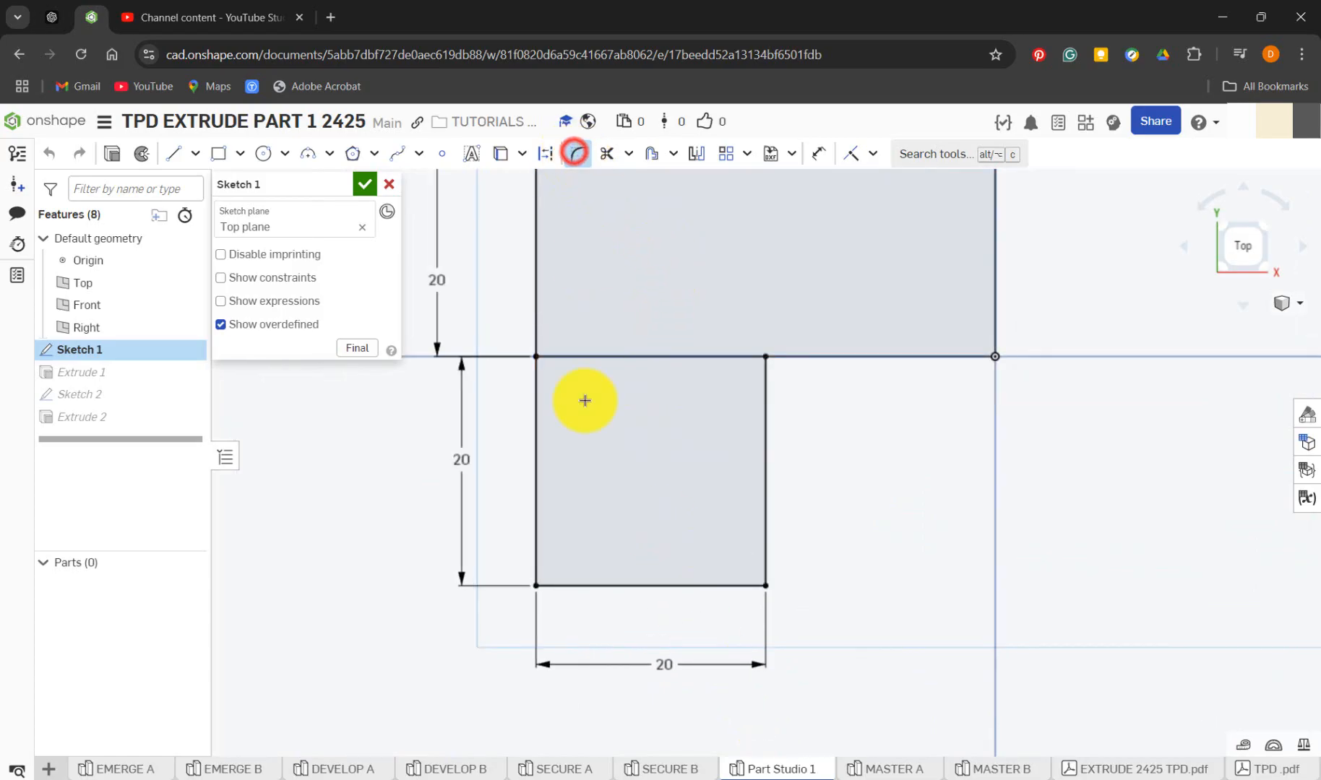
pyautogui.click(537, 587)
pyautogui.click(615, 515)
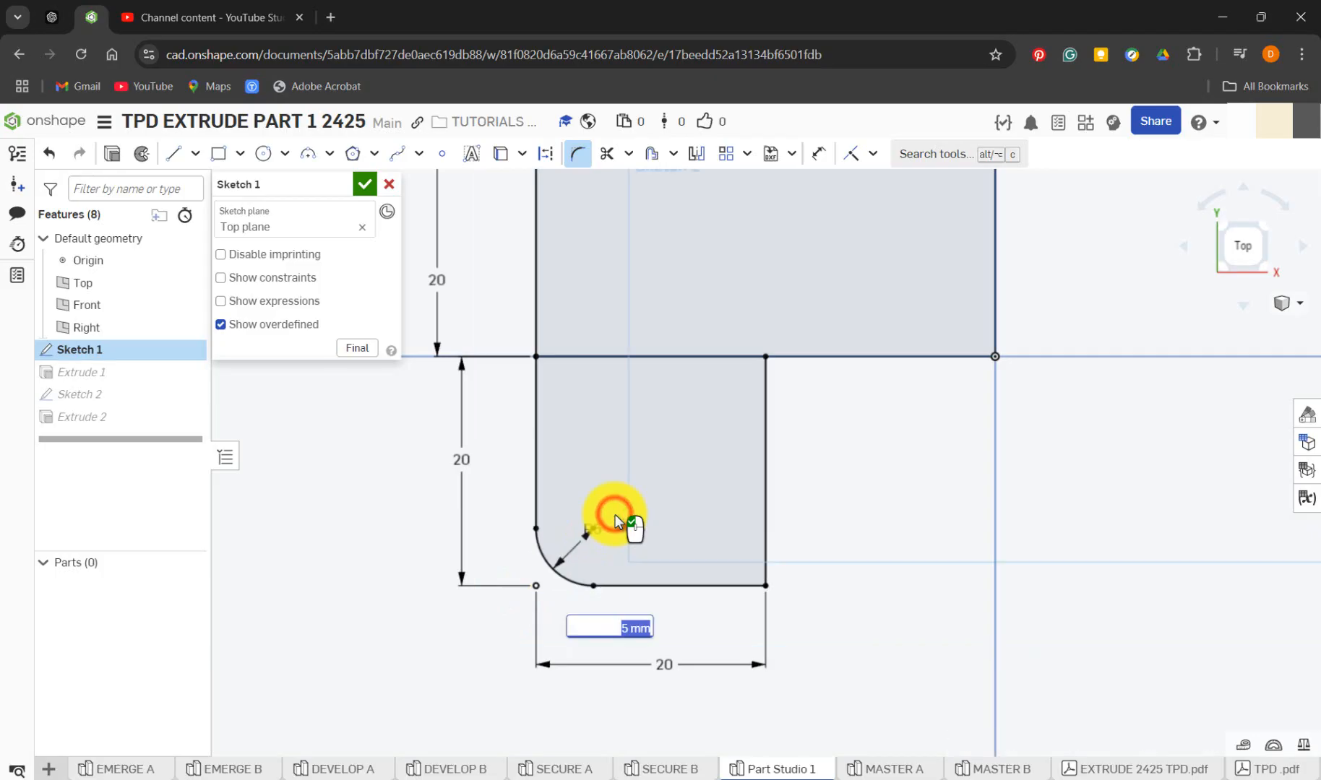
pyautogui.write('10')
pyautogui.press('Return')
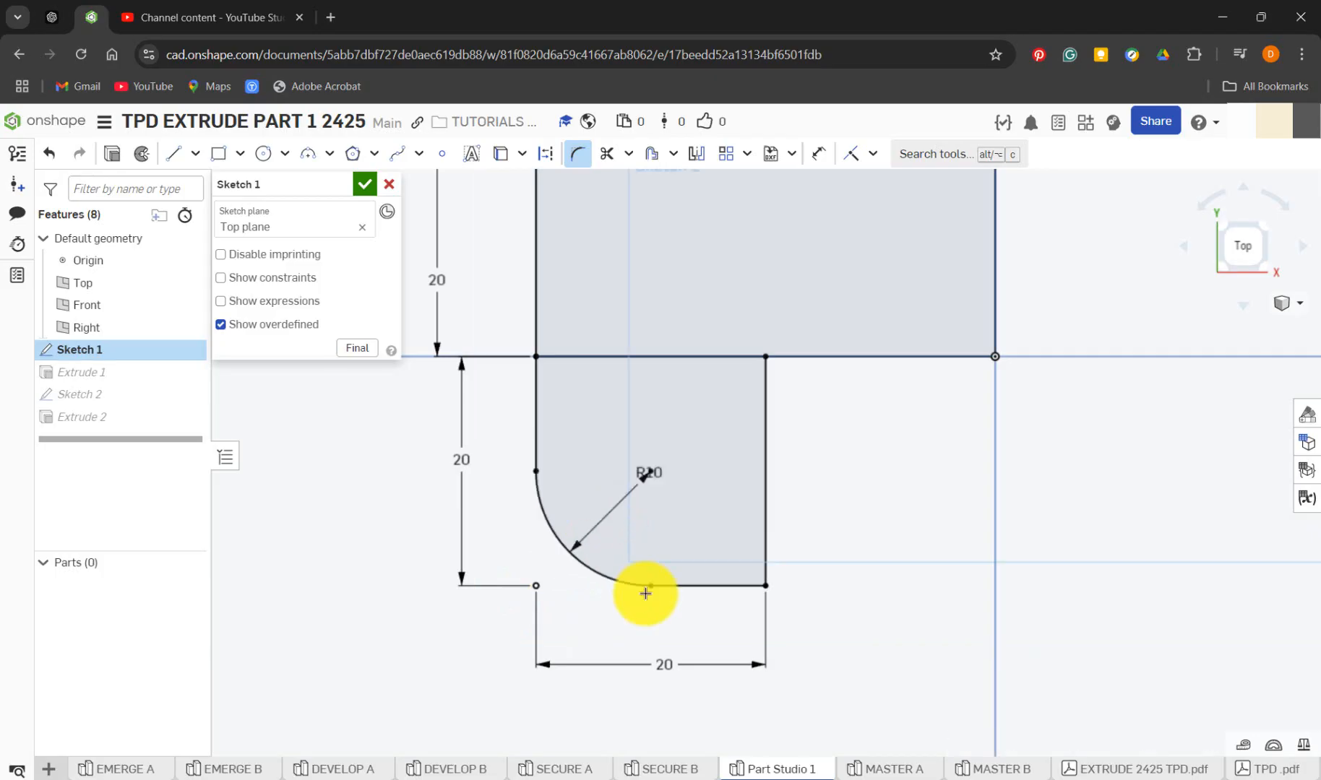
# Add a matching 10 mm sketch fillet to the square's lower-right corner and accept Sketch 1, seen in an angled 3D view
pyautogui.click(766, 585)
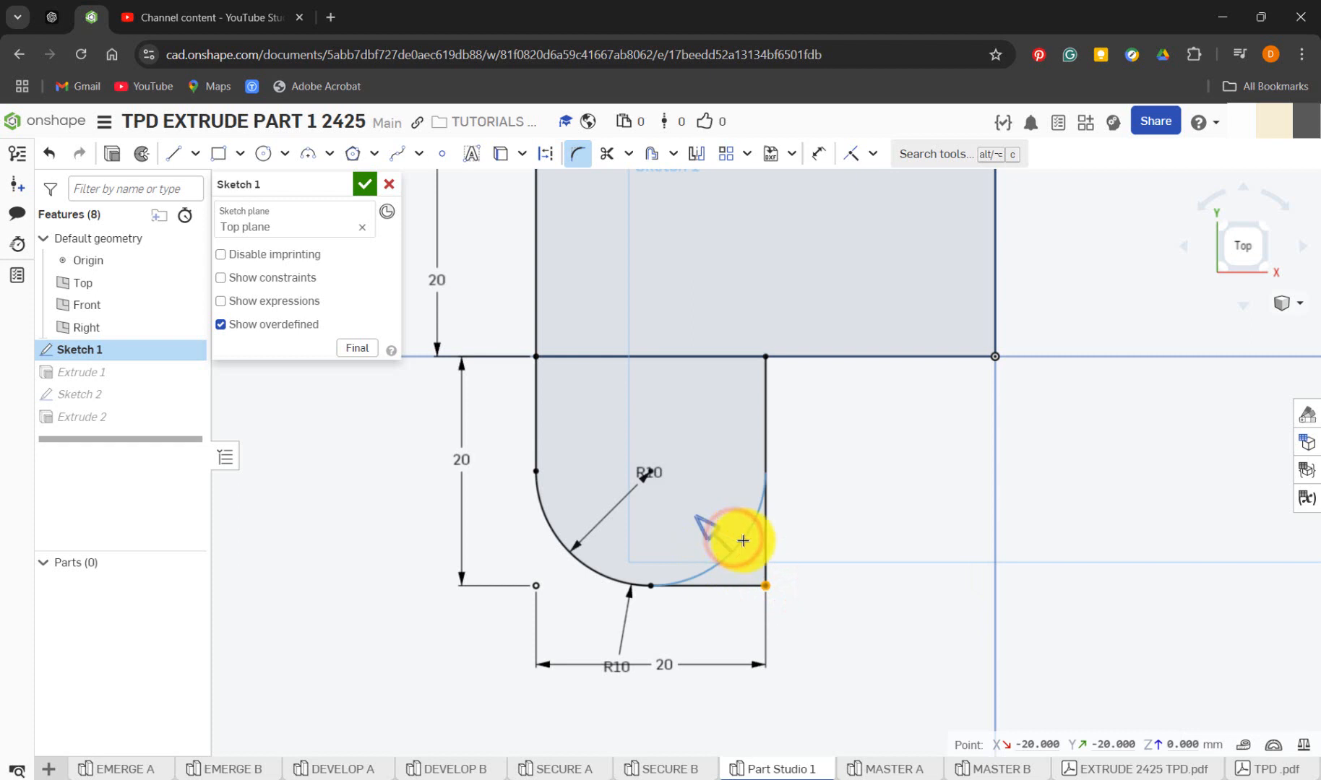
pyautogui.click(779, 537)
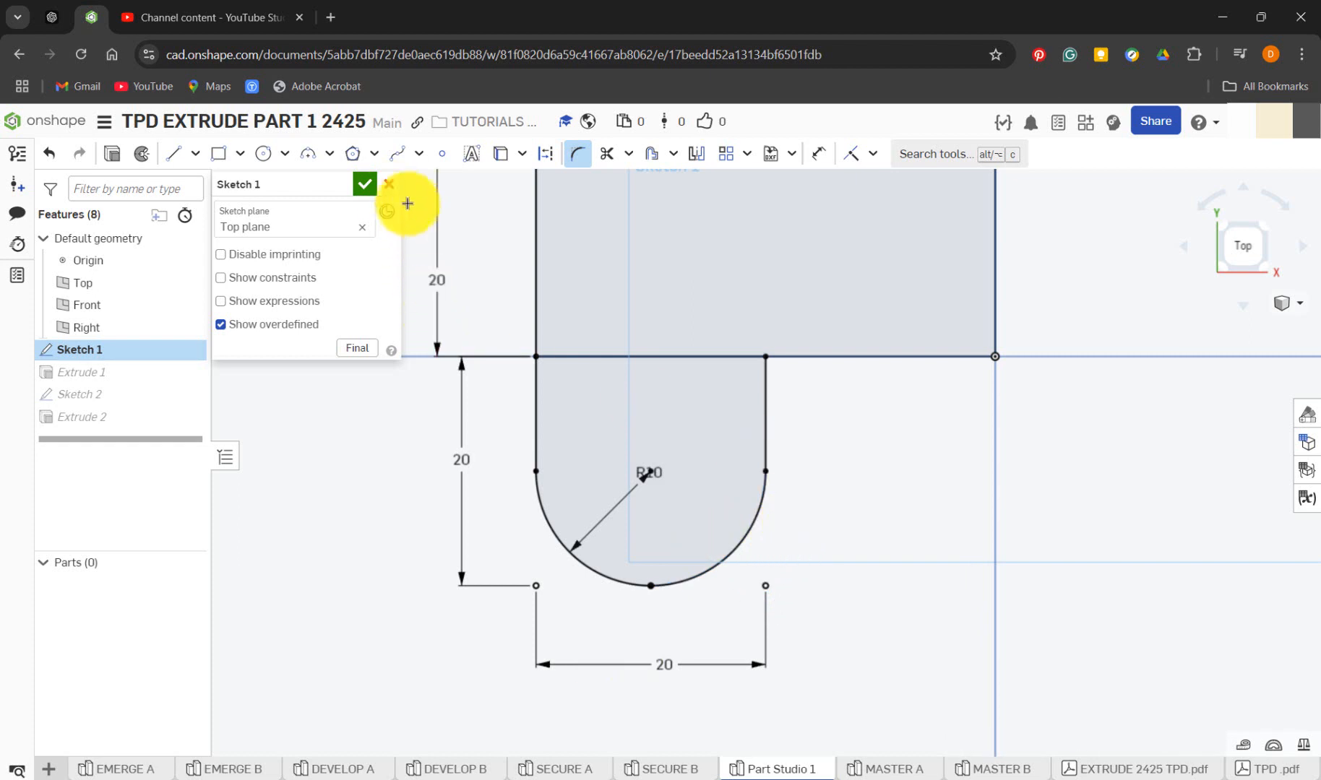
pyautogui.click(366, 184)
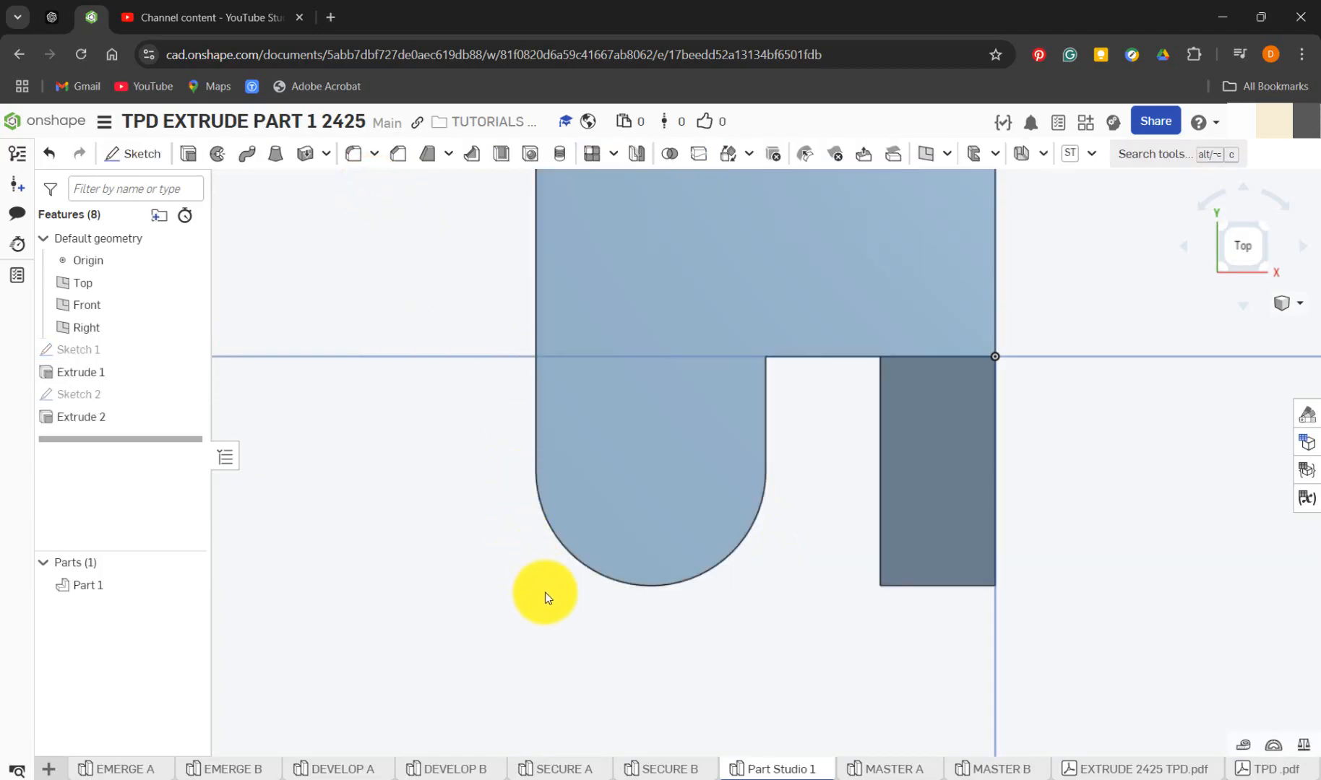
pyautogui.moveTo(539, 598)
pyautogui.mouseDown(button='right')
pyautogui.moveTo(531, 546)
pyautogui.moveTo(486, 502)
pyautogui.moveTo(484, 555)
pyautogui.moveTo(507, 560)
pyautogui.mouseUp(button='right')
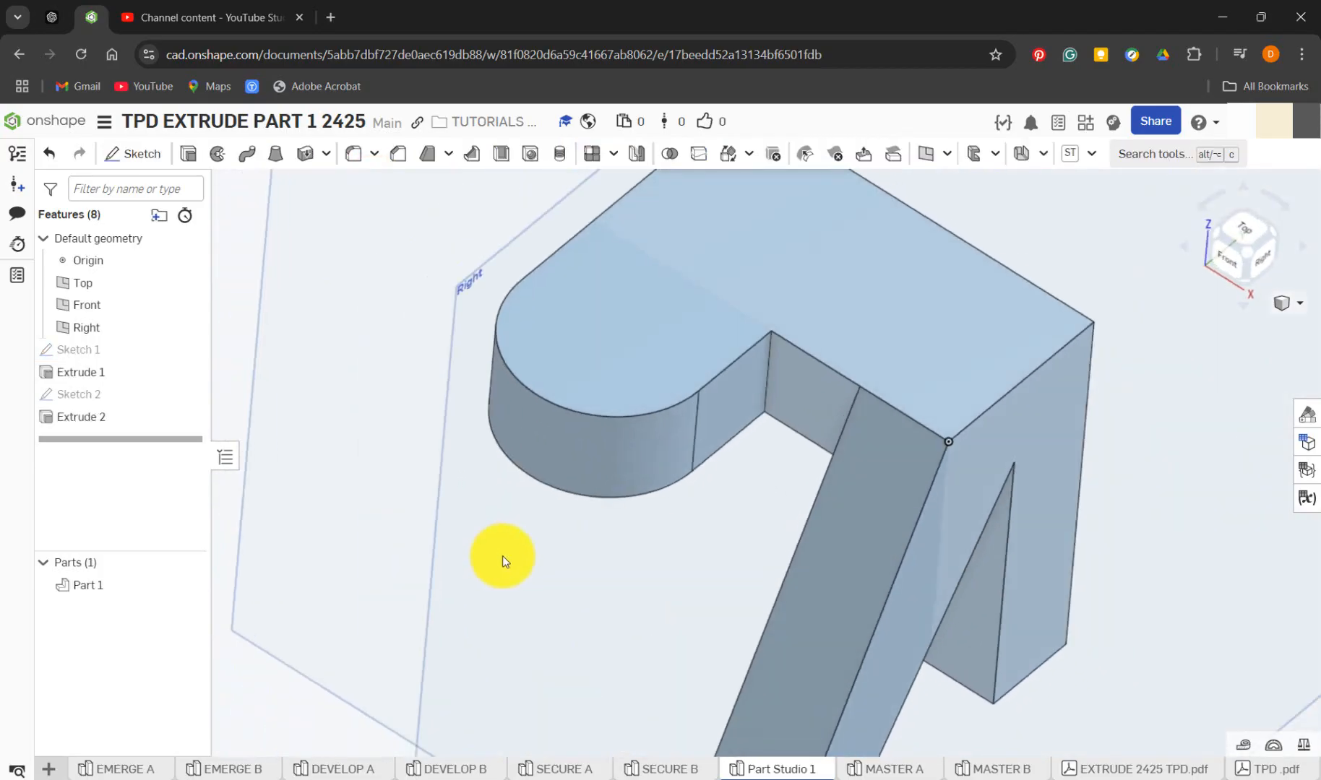
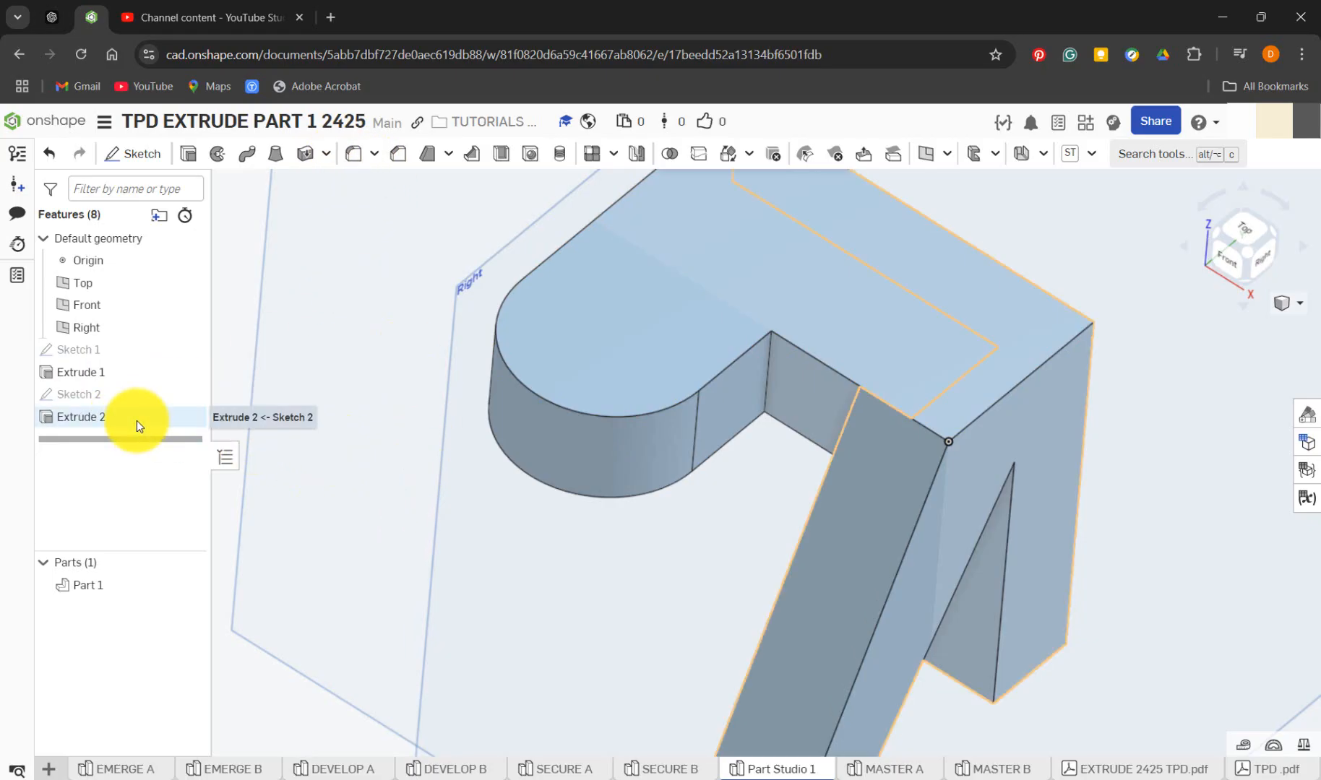
# Undo the Sketch 1 fillets and start a new sketch on the base's top face, viewed face-on
pyautogui.click(50, 159)
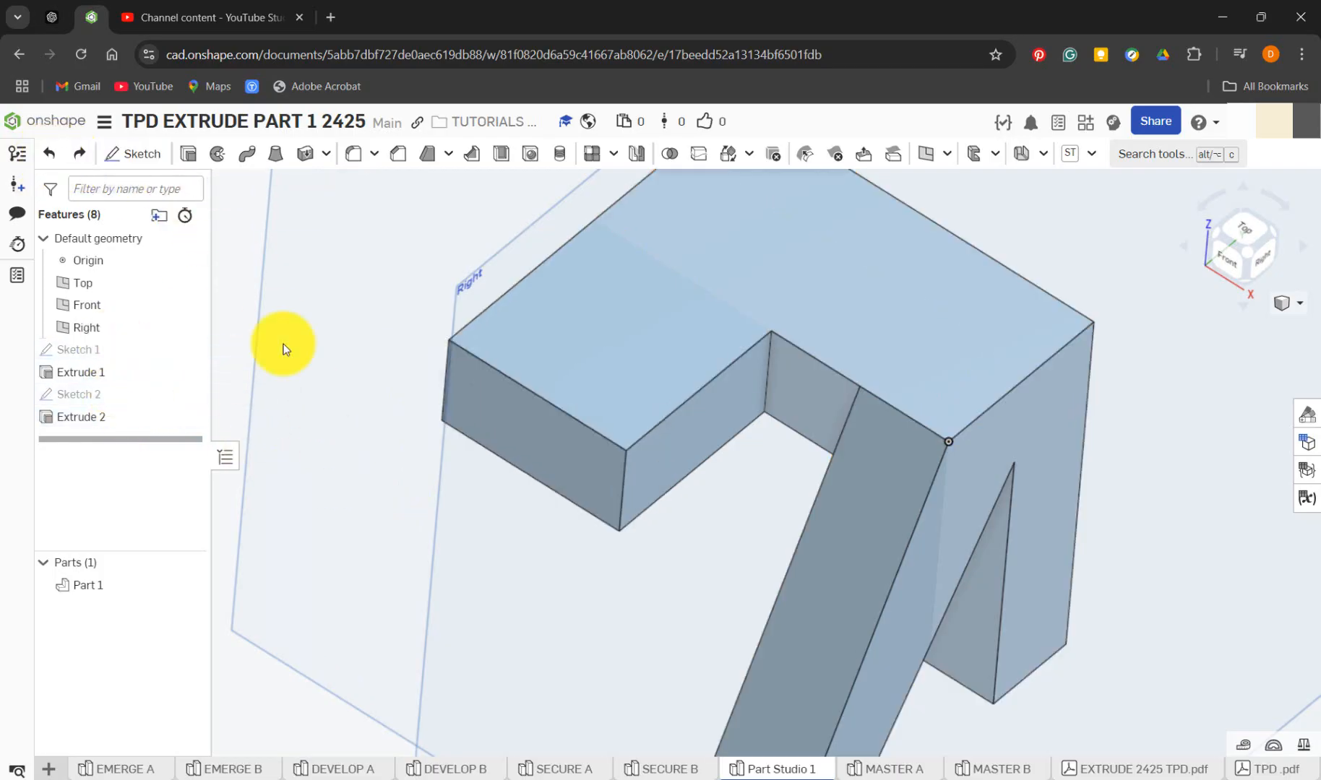
pyautogui.click(656, 396)
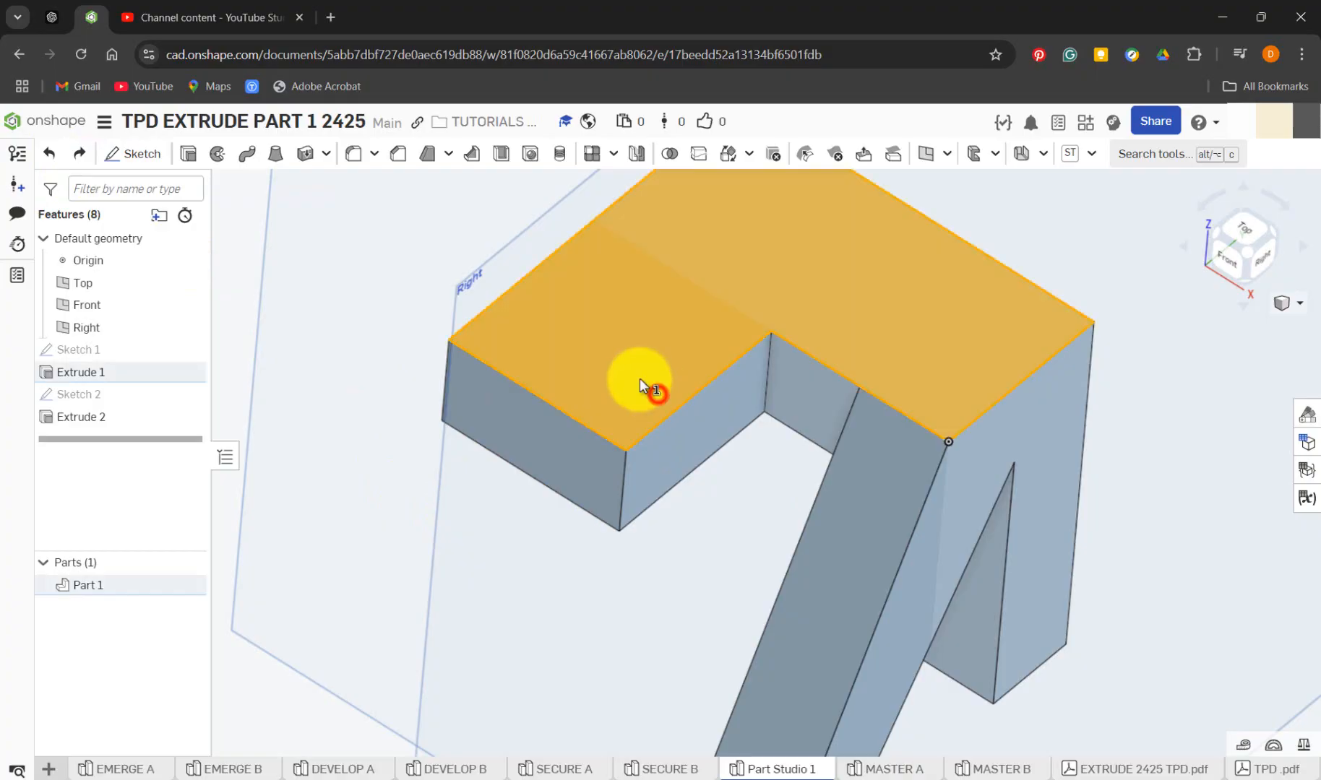
pyautogui.click(149, 154)
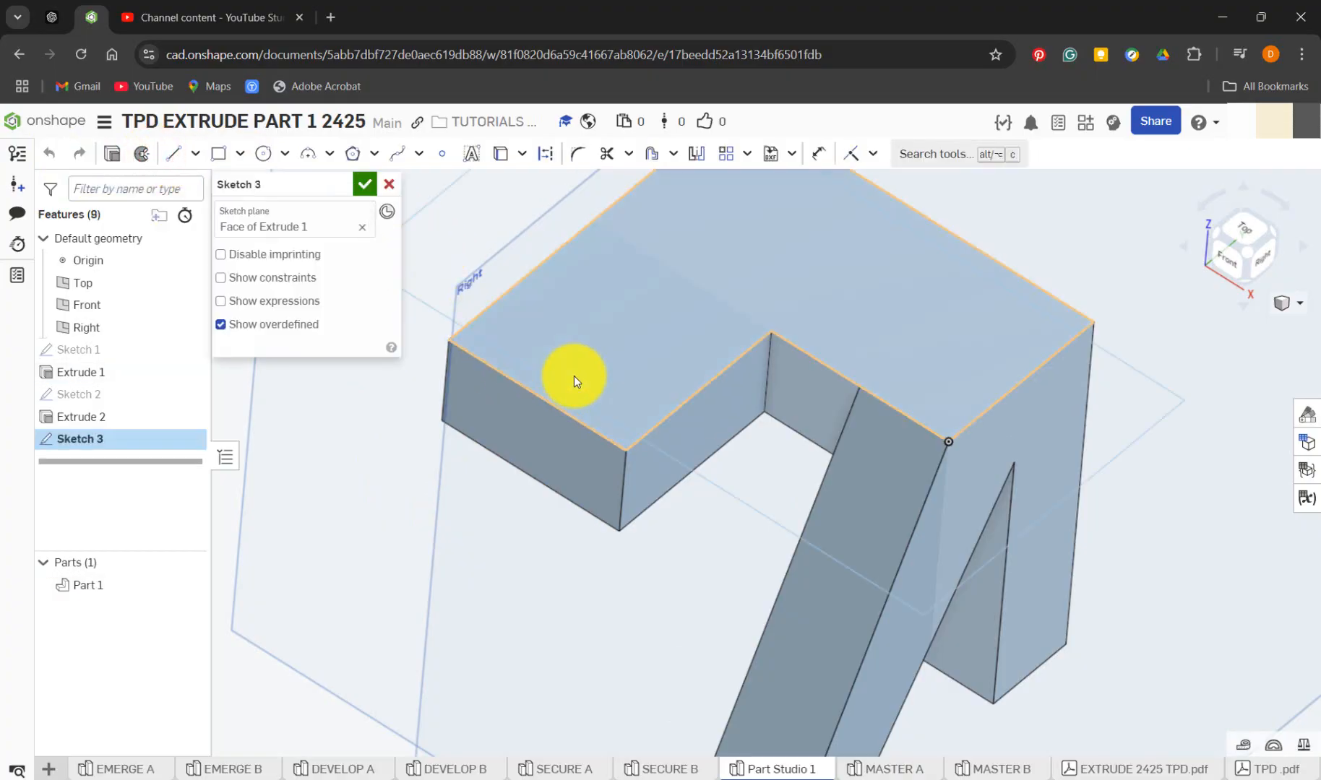
pyautogui.press('n')
pyautogui.press('n')
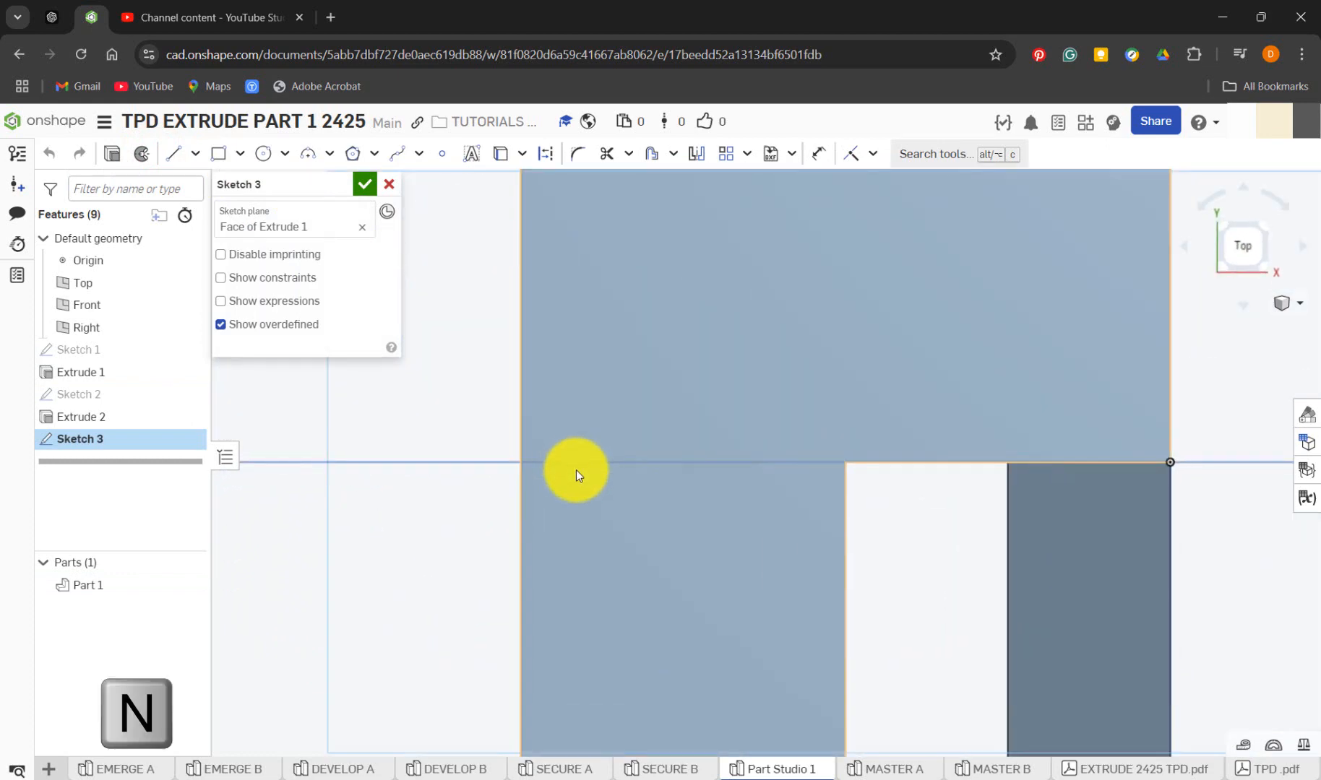
pyautogui.scroll(3, 667, 664)
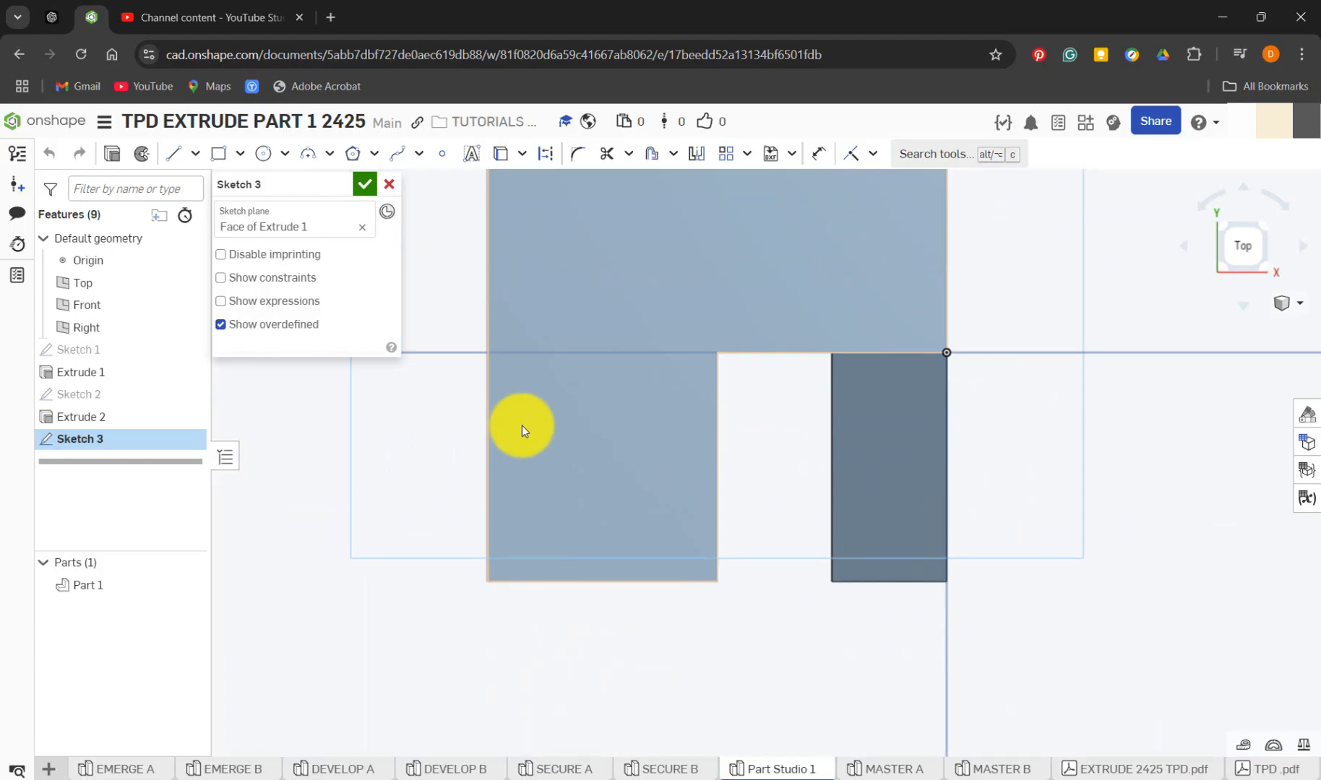
# Project the short arm's two side edges and its end edge into Sketch 3
pyautogui.click(502, 153)
pyautogui.click(484, 487)
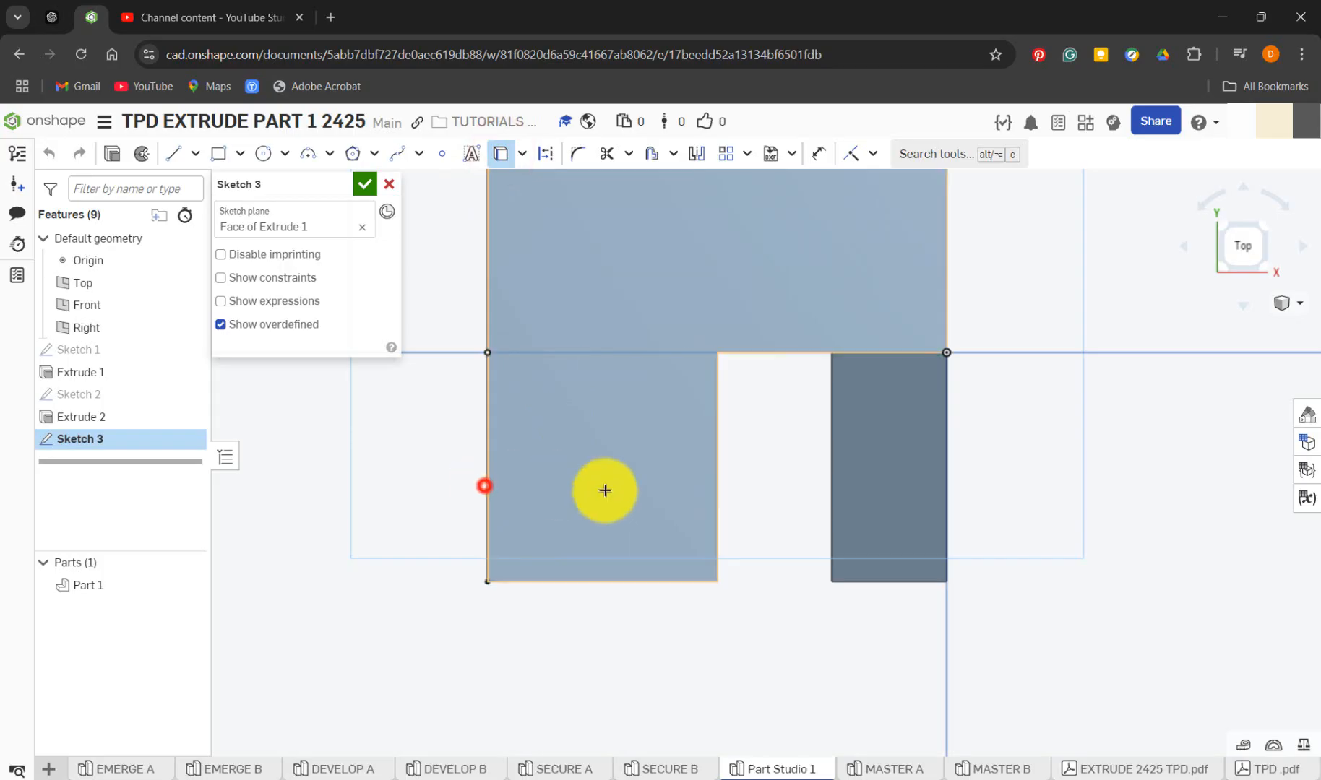
pyautogui.click(715, 511)
pyautogui.click(684, 583)
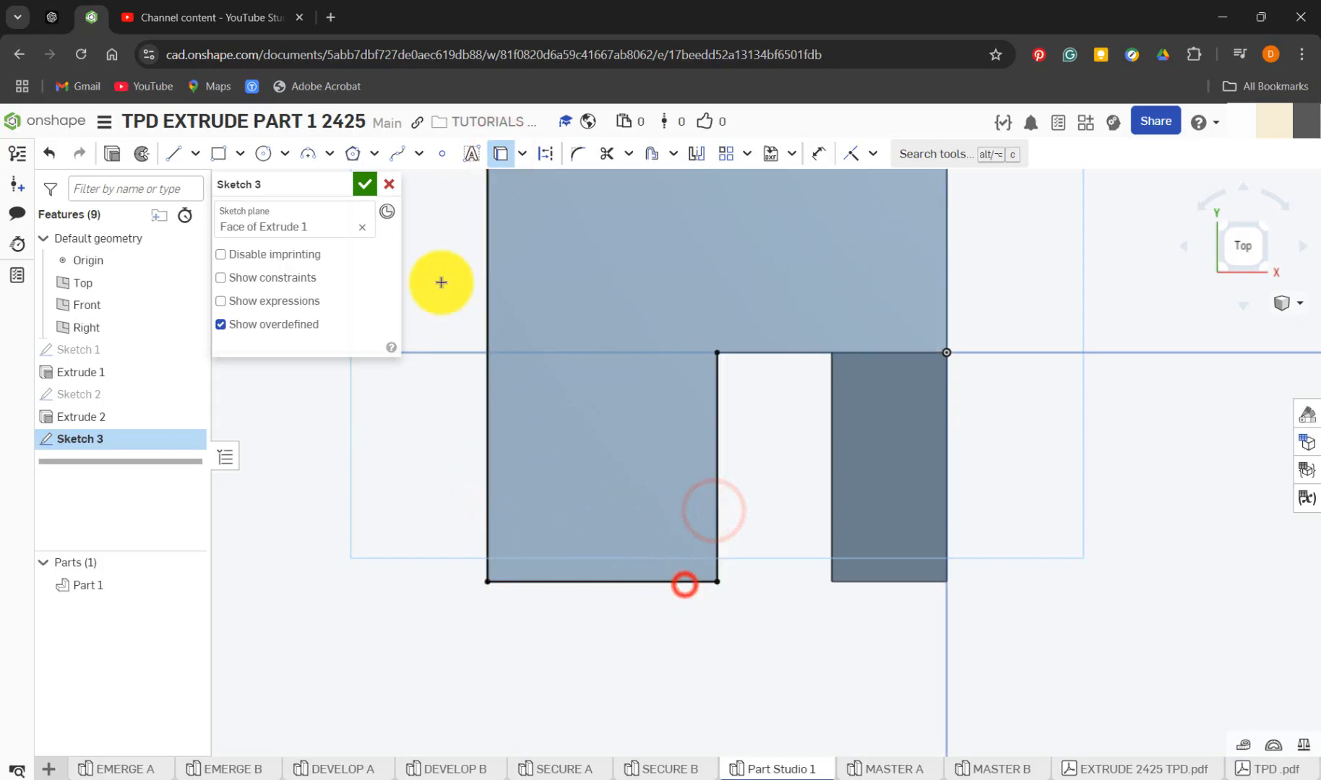
# Add 10 mm sketch fillets to both outer corners of the projected arm outline
pyautogui.click(583, 159)
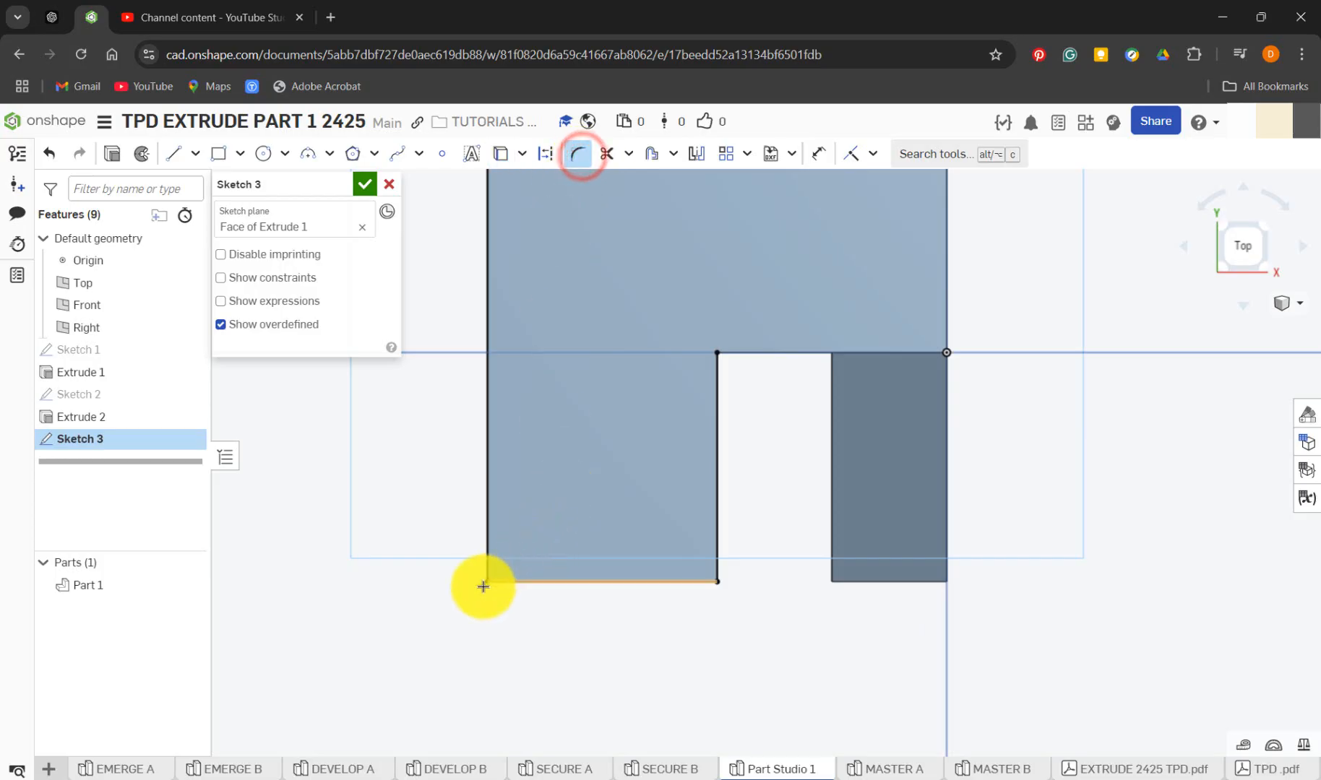
pyautogui.moveTo(487, 583); pyautogui.dragTo(567, 545)
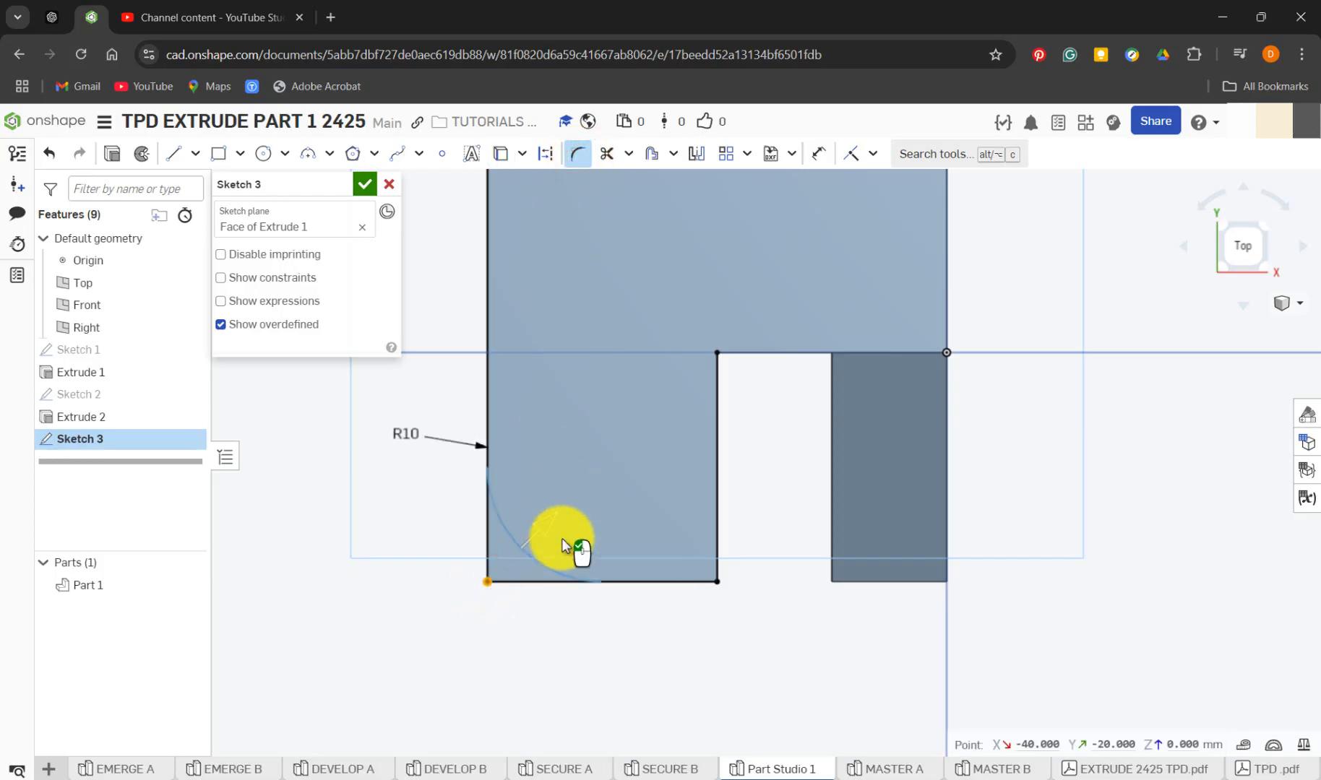
pyautogui.click(562, 538)
pyautogui.press('Return')
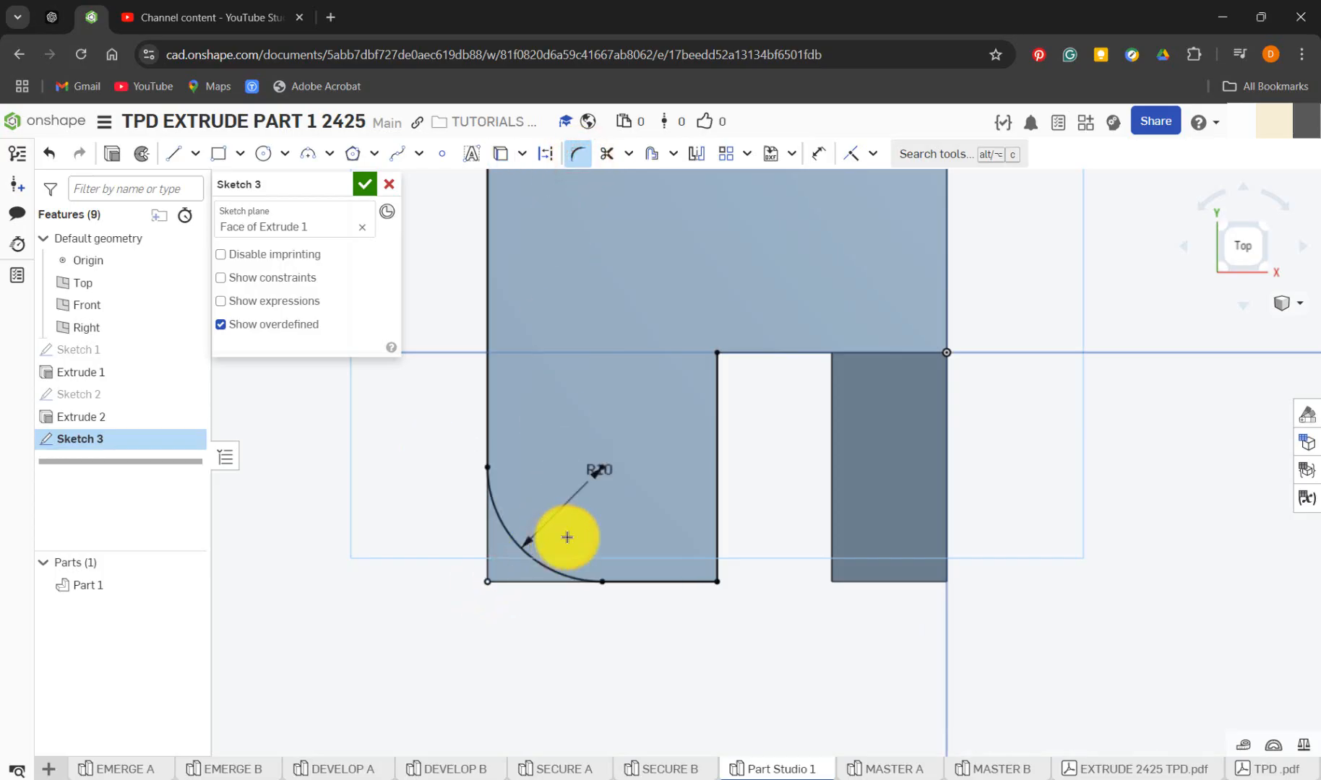
pyautogui.click(717, 581)
pyautogui.click(695, 518)
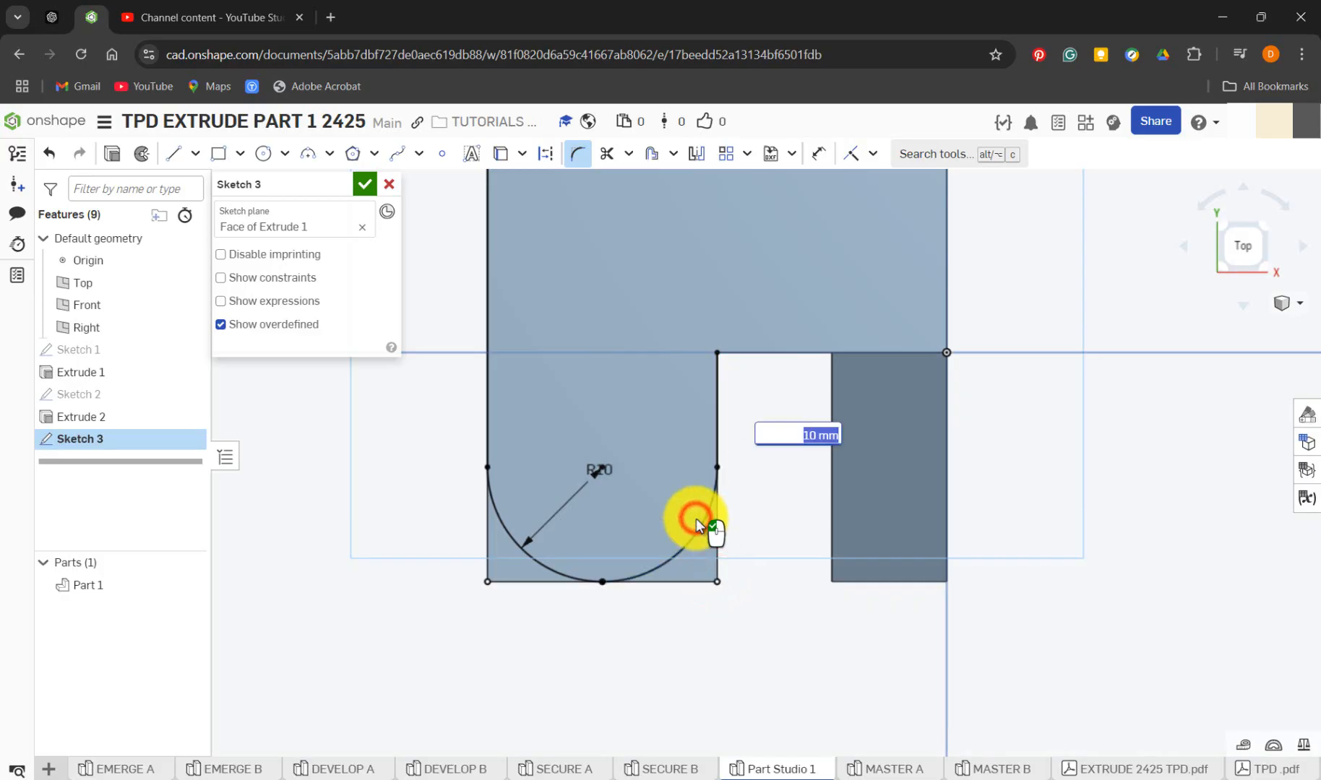
pyautogui.press('Return')
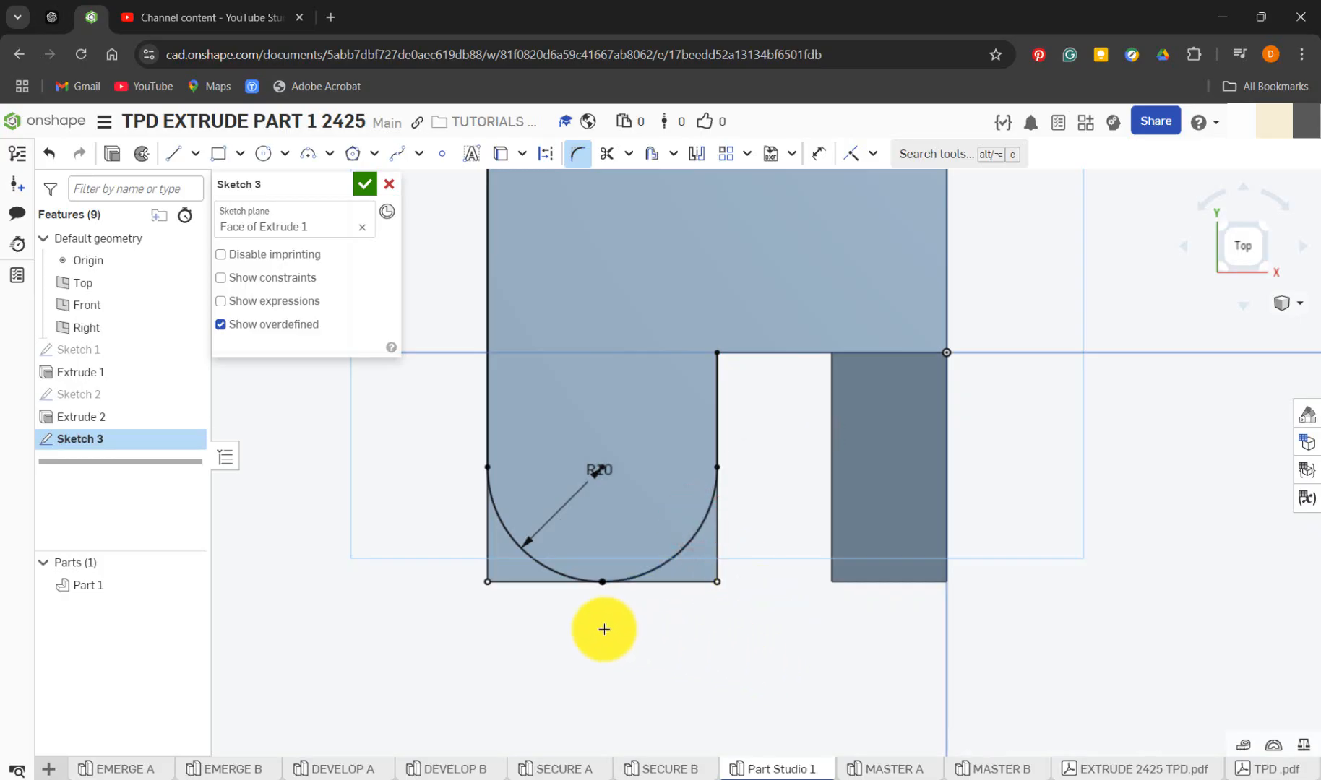
# Extrude only the two small corner regions outside the arm's rounded outline, with the operation set to Remove
pyautogui.hotkey('shift', 'e')
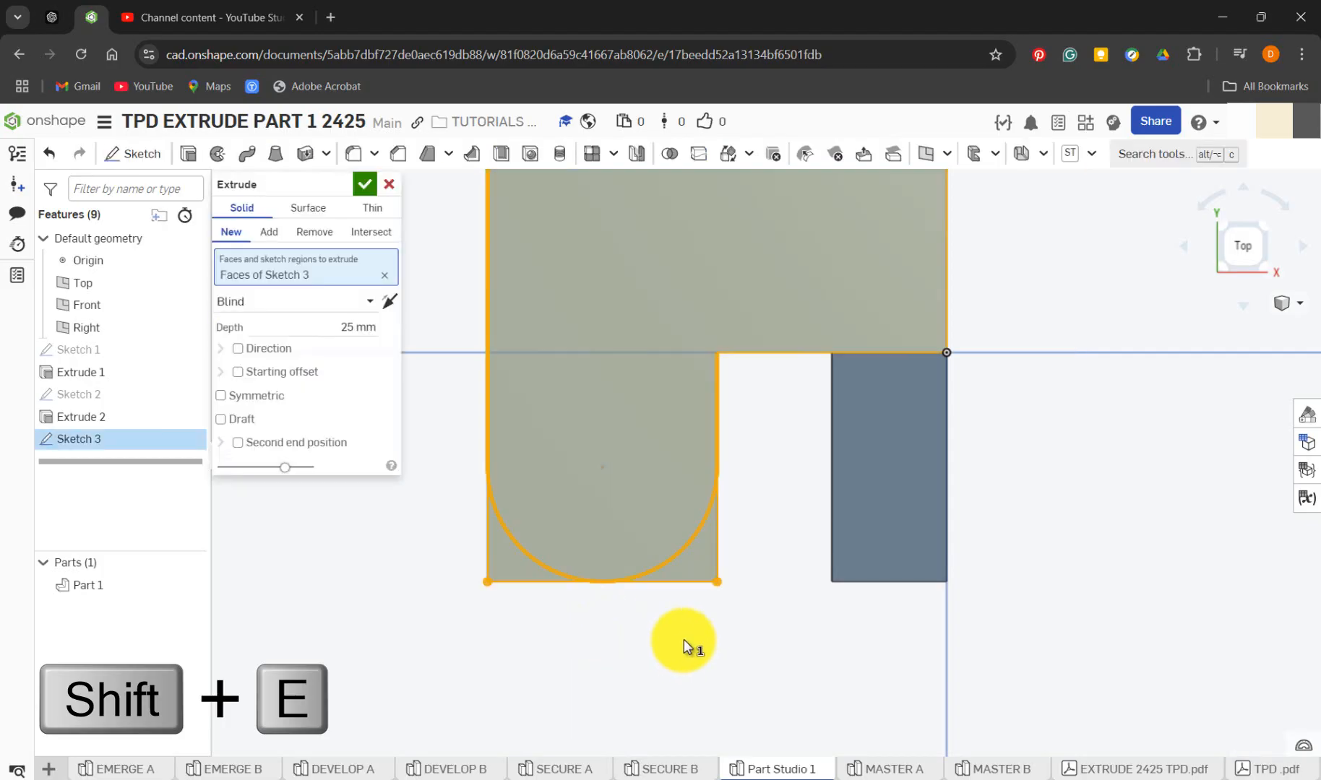
pyautogui.moveTo(684, 648); pyautogui.dragTo(608, 407, button='right')
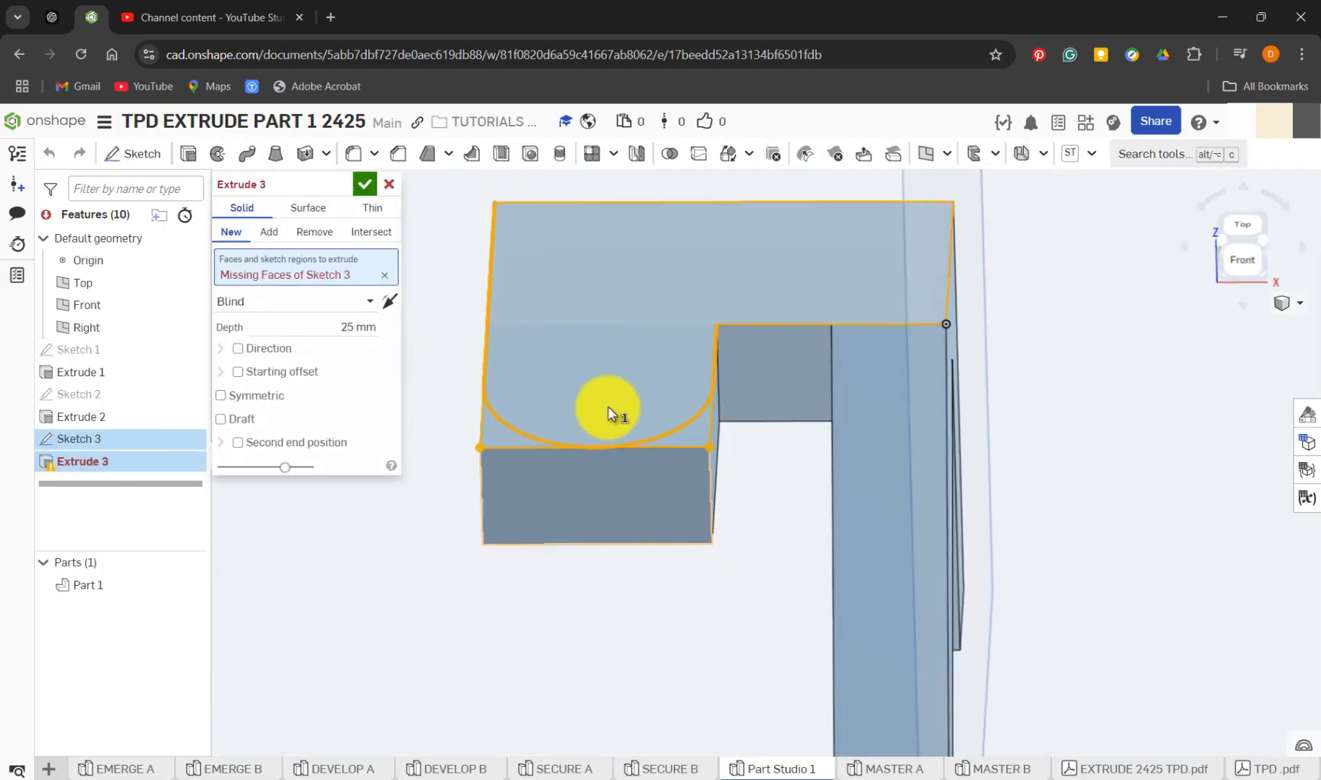
pyautogui.click(385, 275)
pyautogui.click(498, 441)
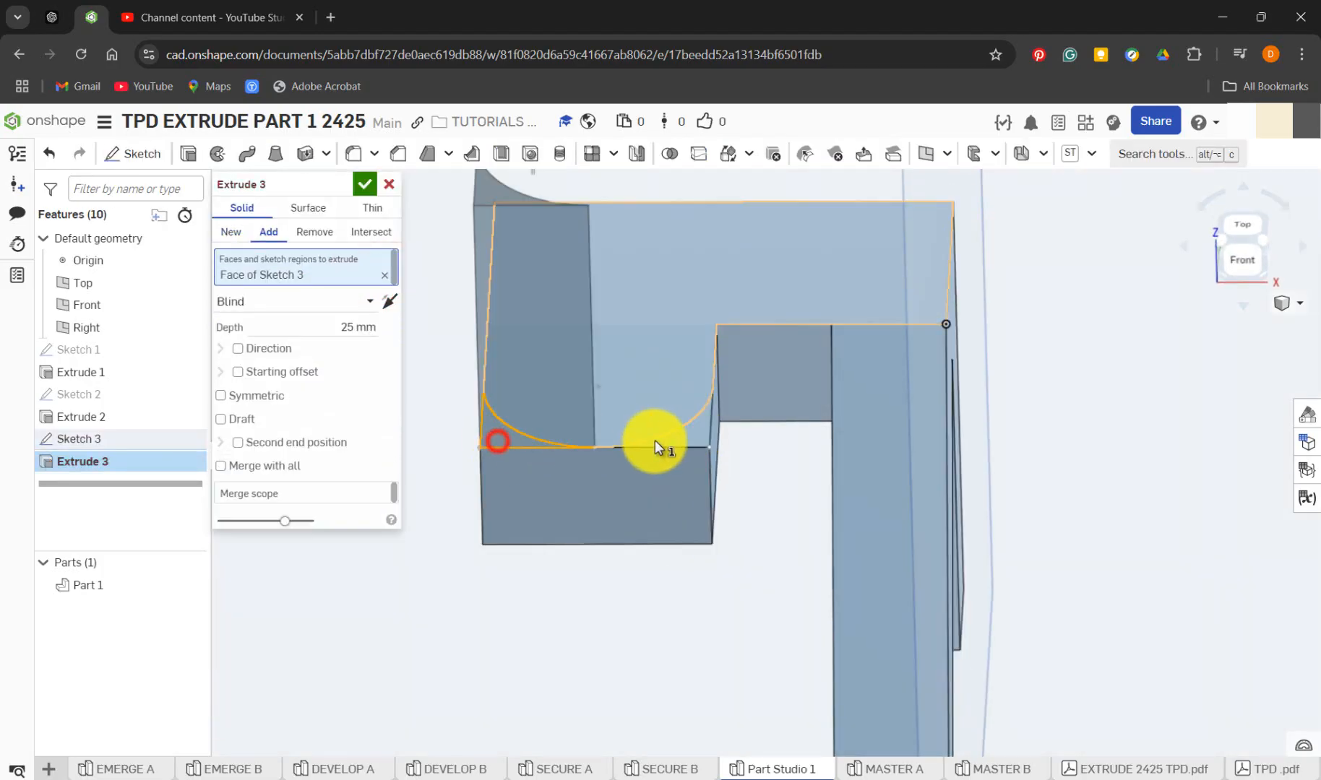
pyautogui.click(682, 435)
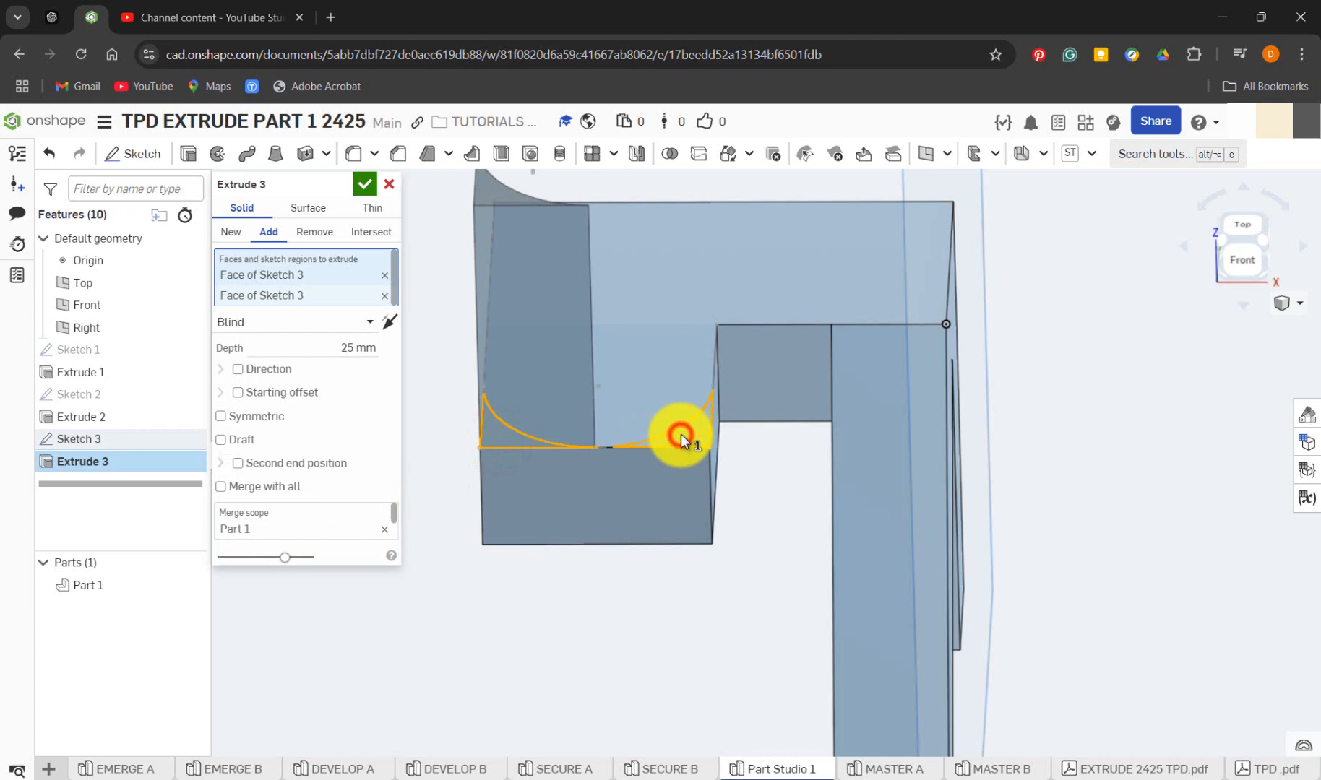
pyautogui.click(310, 232)
# Set the corner cut's blind depth to 10 mm and accept the extrusion
pyautogui.moveTo(481, 360); pyautogui.dragTo(472, 457, button='right')
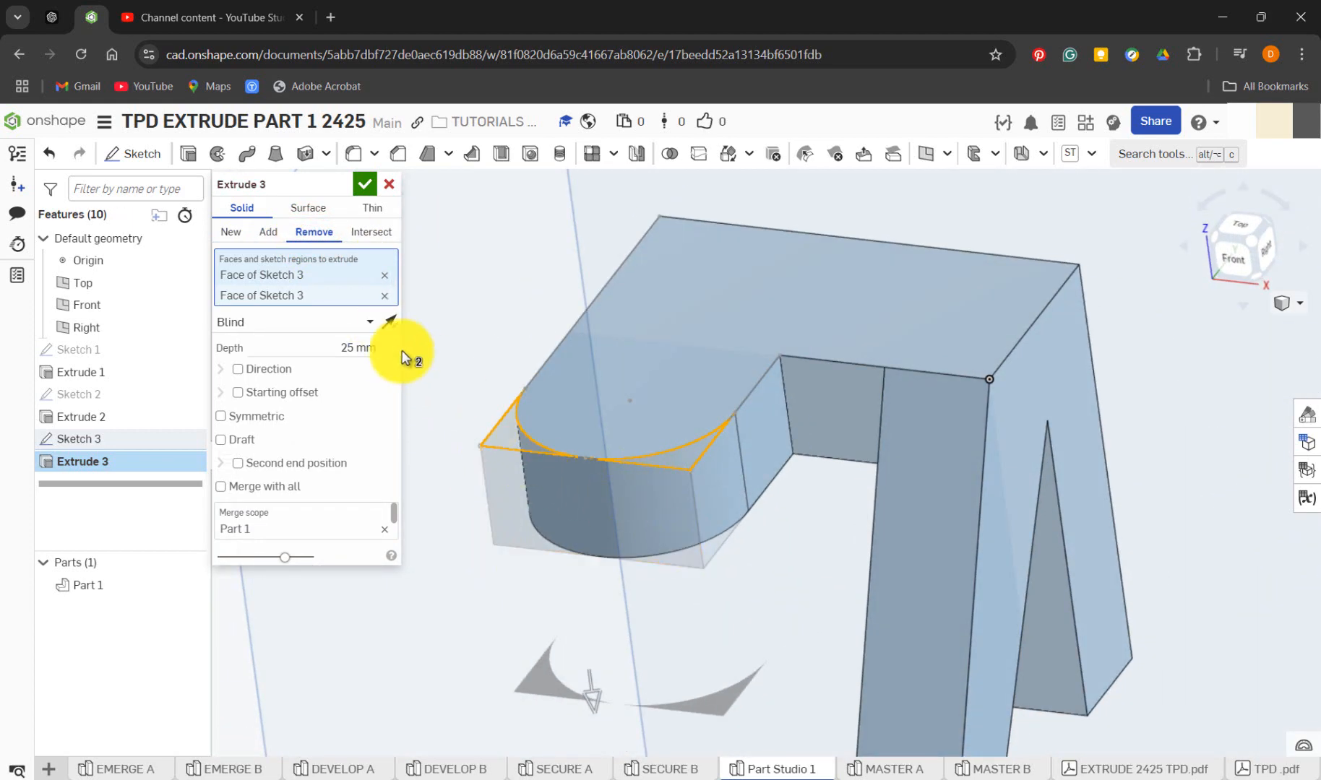
pyautogui.click(373, 348)
pyautogui.write('10')
pyautogui.press('Return')
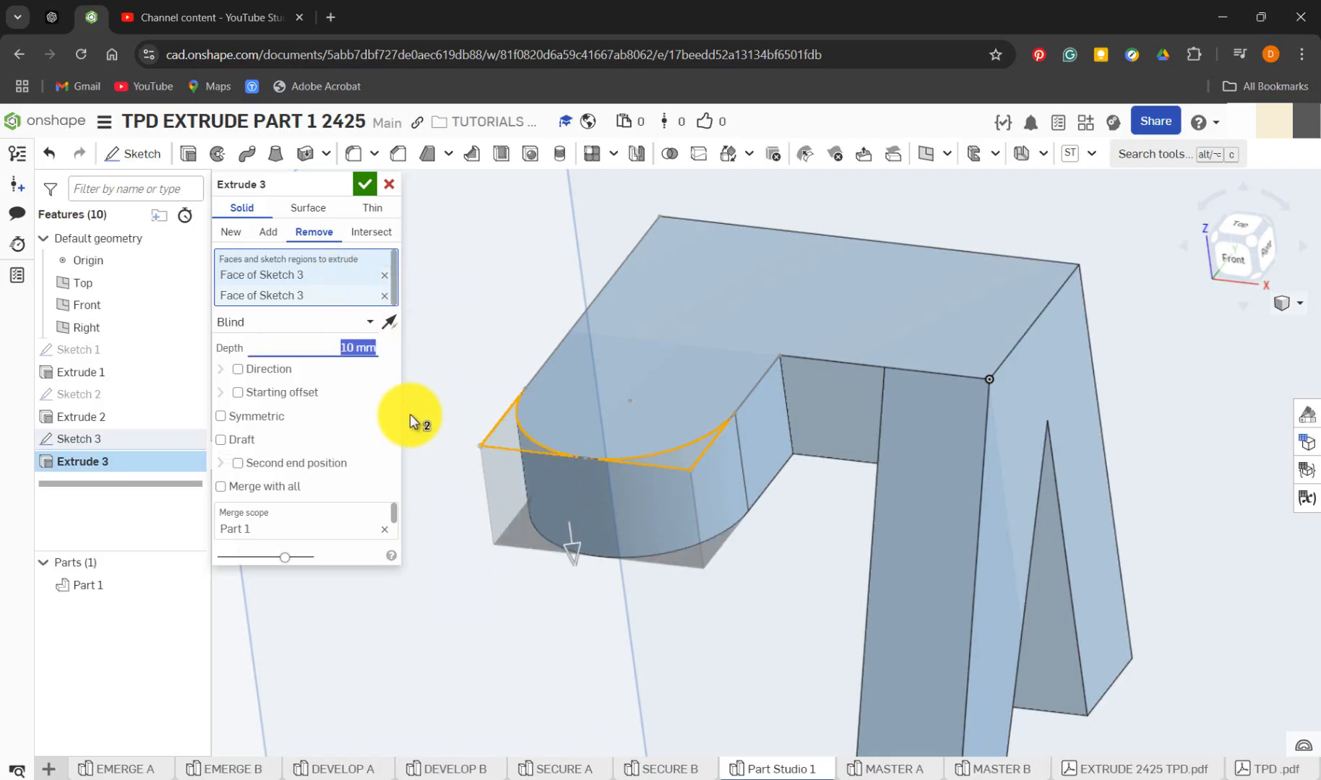
pyautogui.click(370, 191)
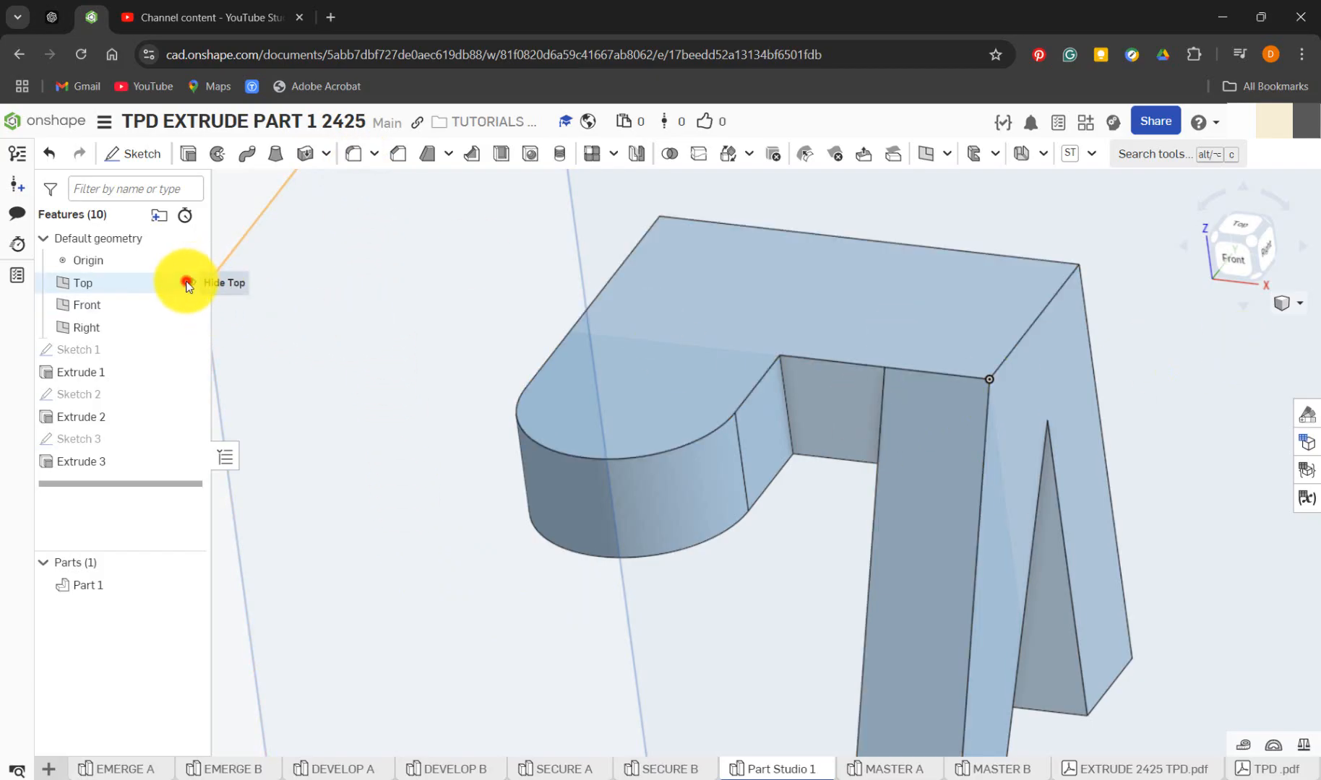
# Hide the origin and the Top, Front and Right planes, and show the part in an isometric view zoomed to fit
pyautogui.click(190, 282)
pyautogui.click(192, 258)
pyautogui.click(195, 301)
pyautogui.click(192, 332)
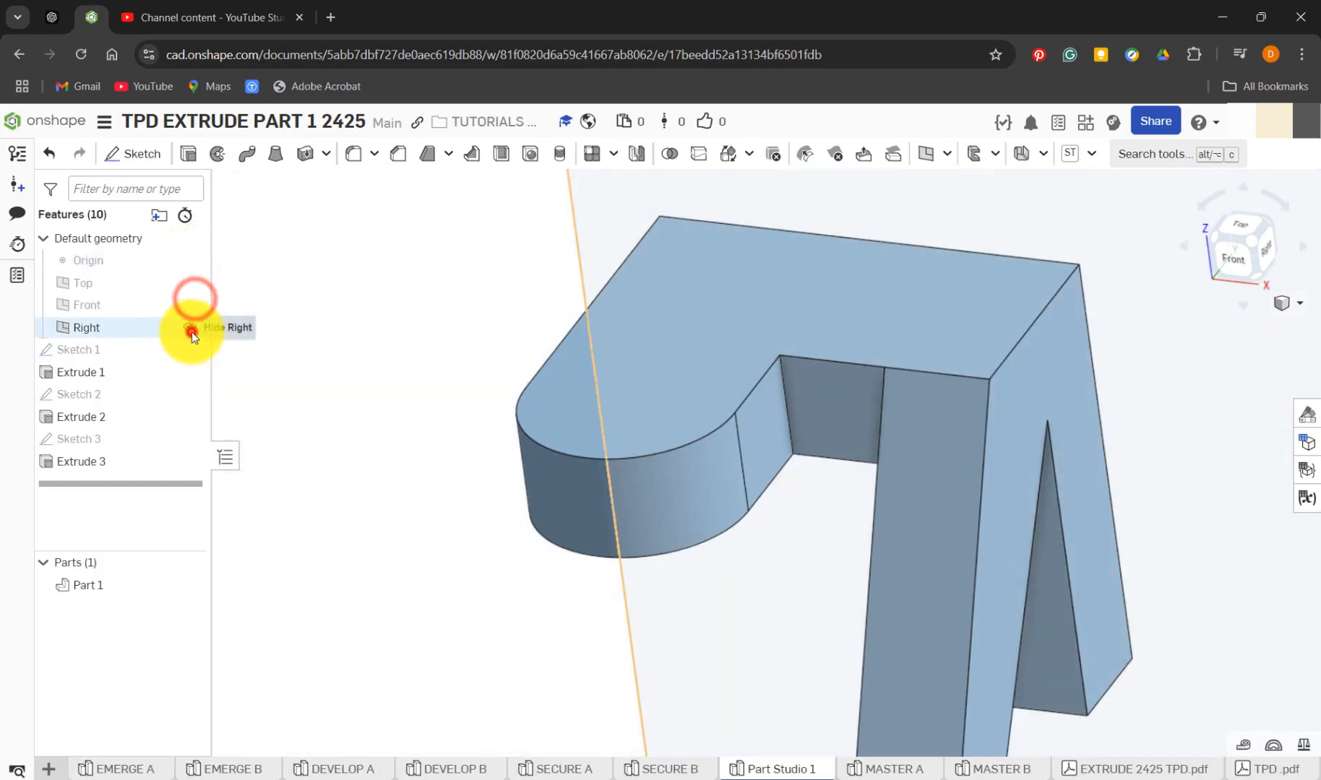
pyautogui.moveTo(535, 532); pyautogui.dragTo(532, 558, button='right')
pyautogui.scroll(-2, 531, 557)
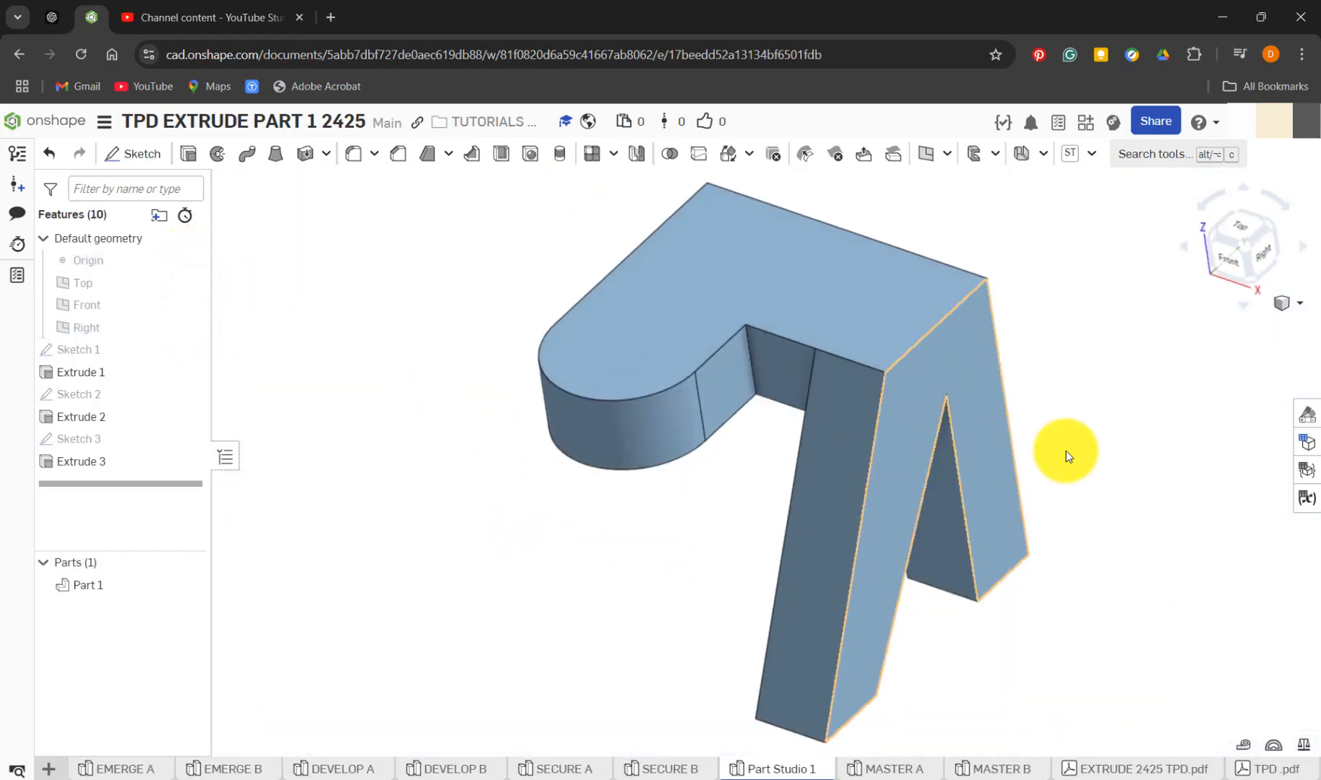
pyautogui.click(1294, 303)
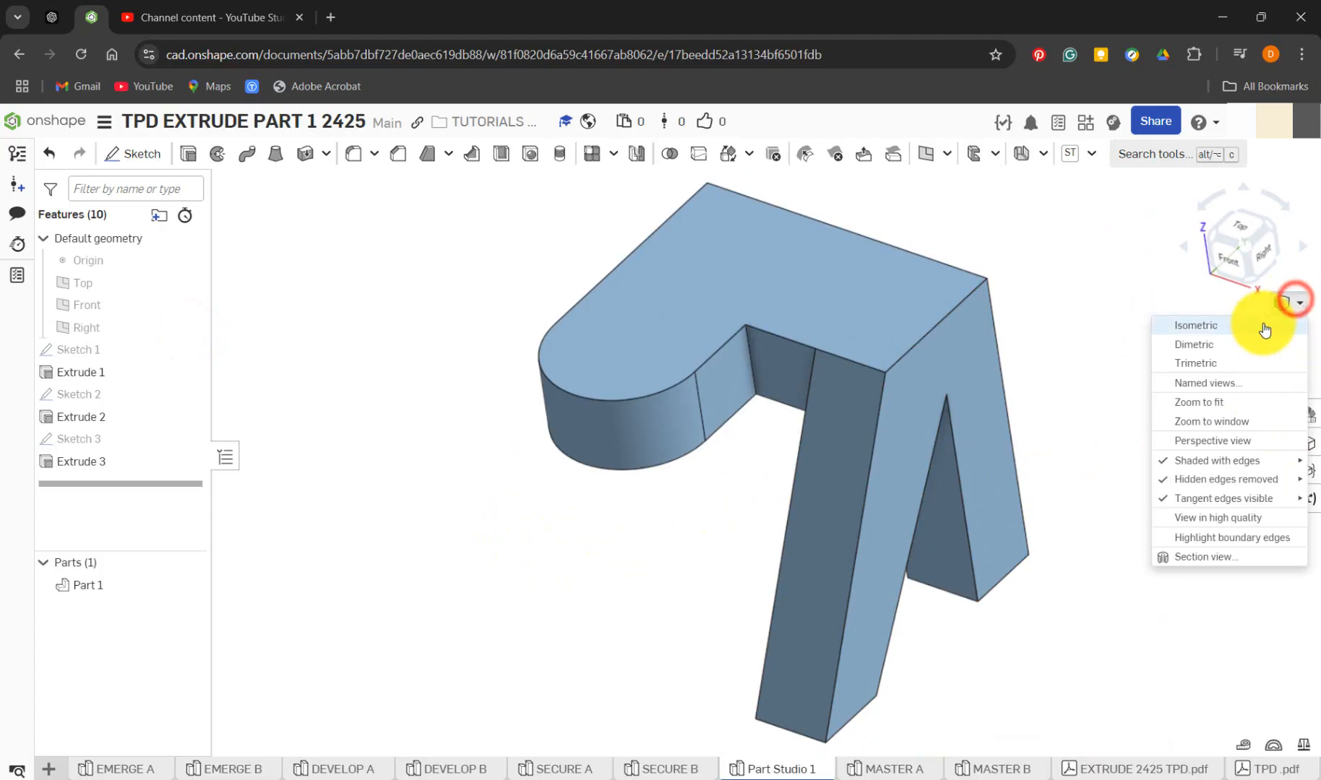
pyautogui.click(1199, 407)
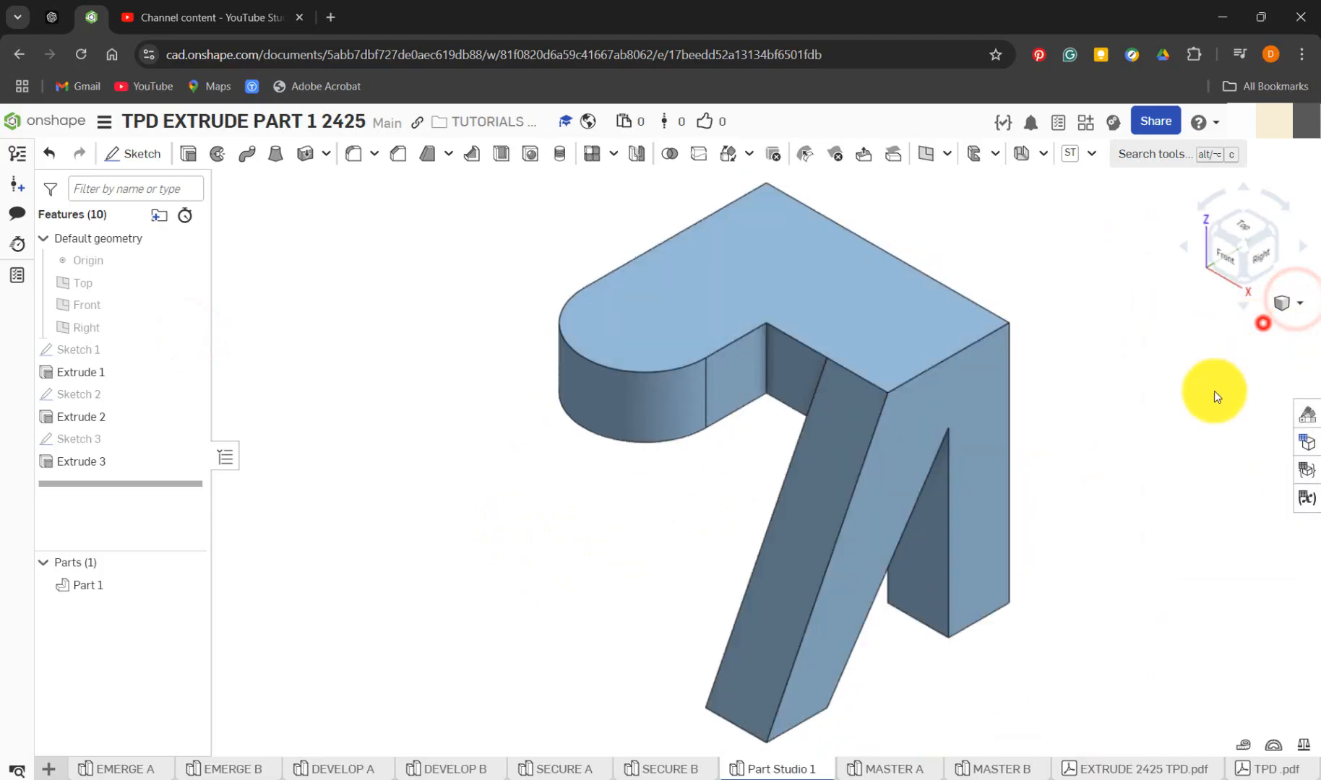
# Change Part 1's appearance to the dark blue palette colour 1651B0 and close the appearance settings
pyautogui.click(1301, 415)
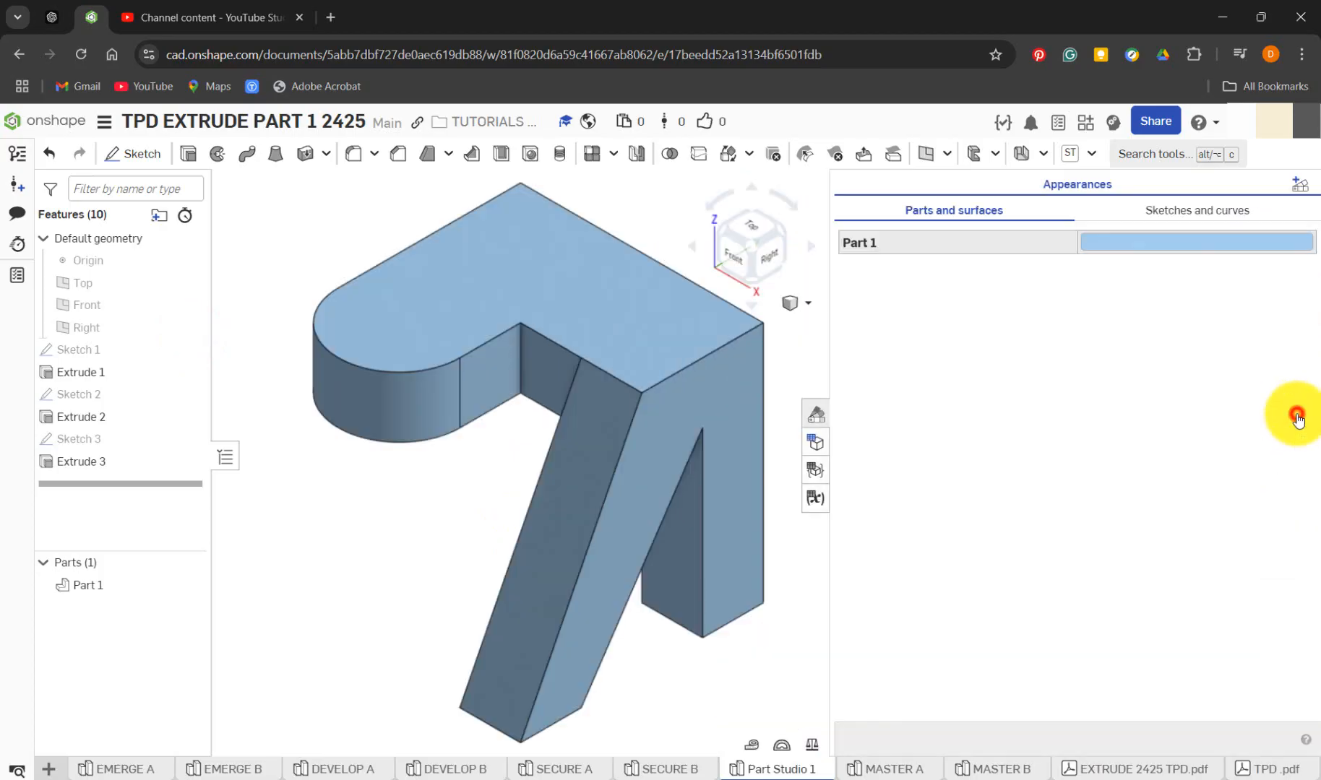
pyautogui.click(1140, 248)
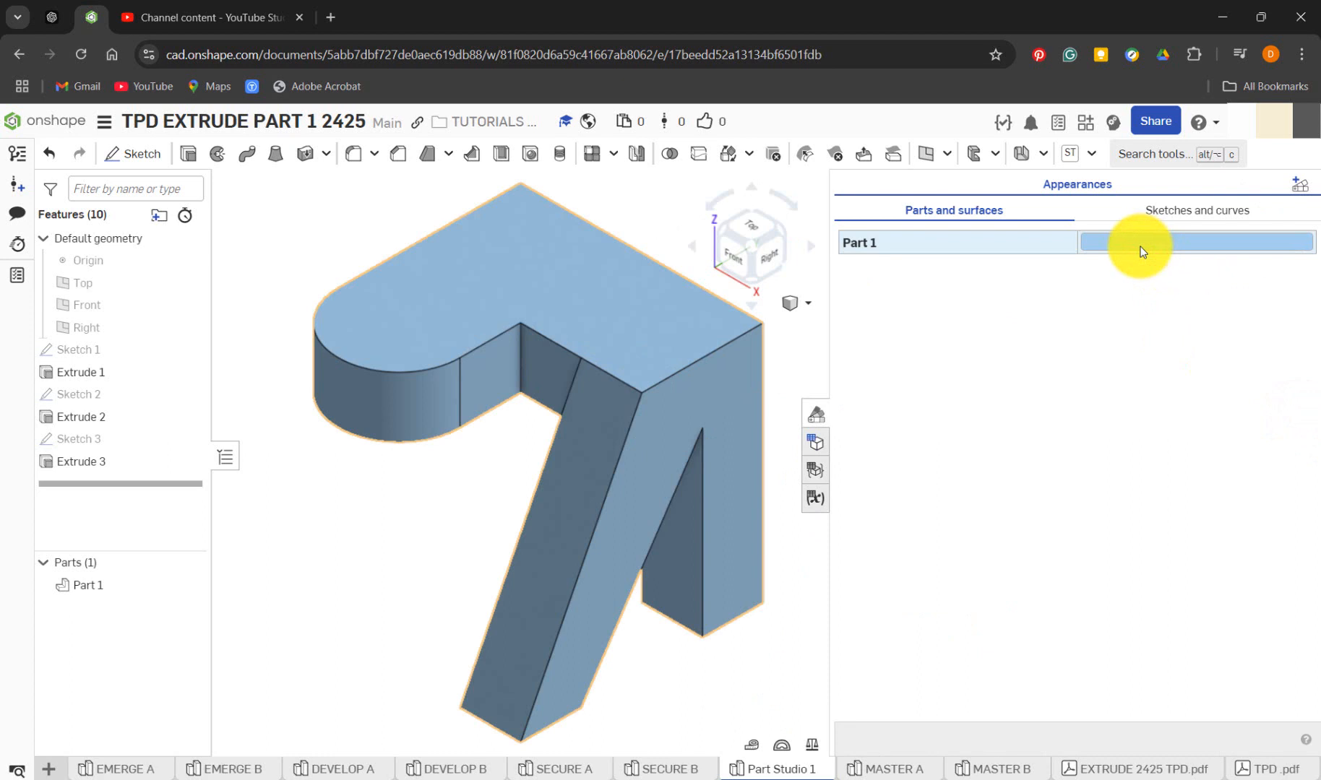
pyautogui.doubleClick(1140, 249)
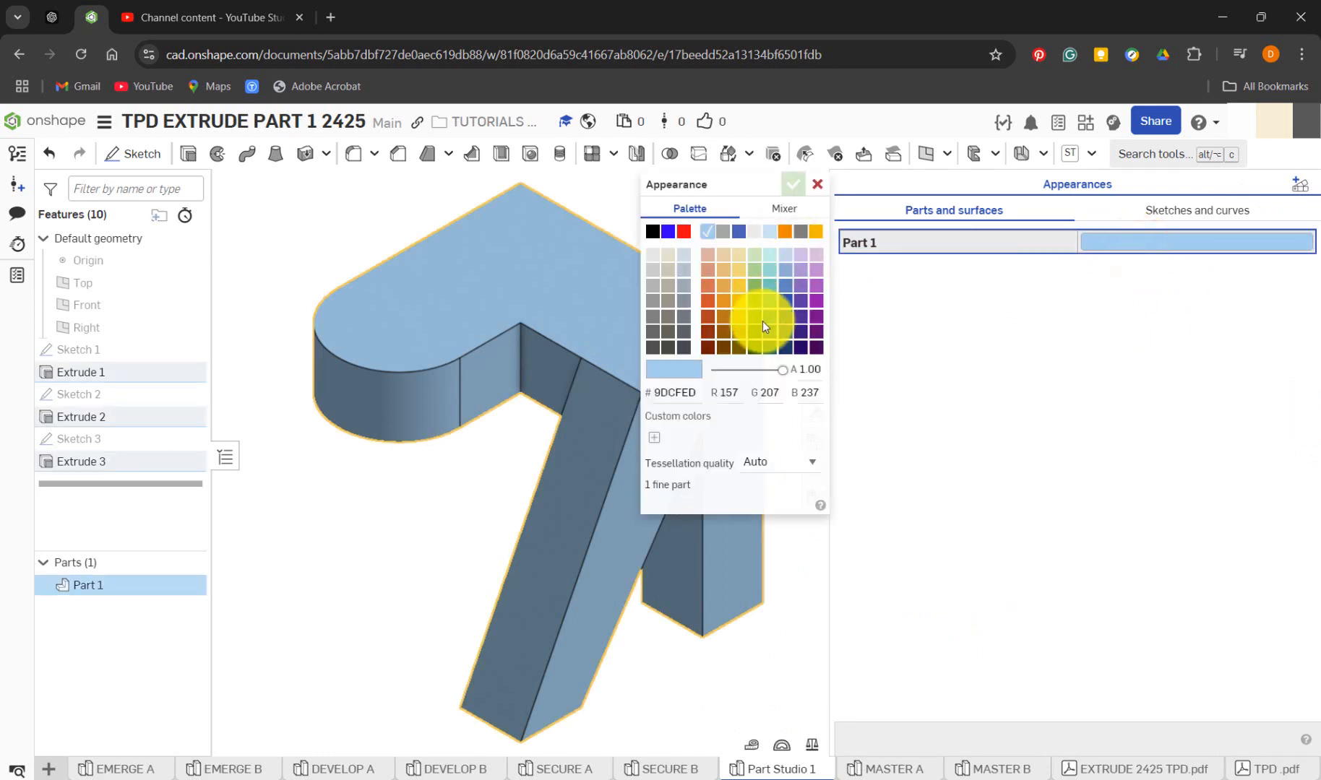
pyautogui.click(786, 301)
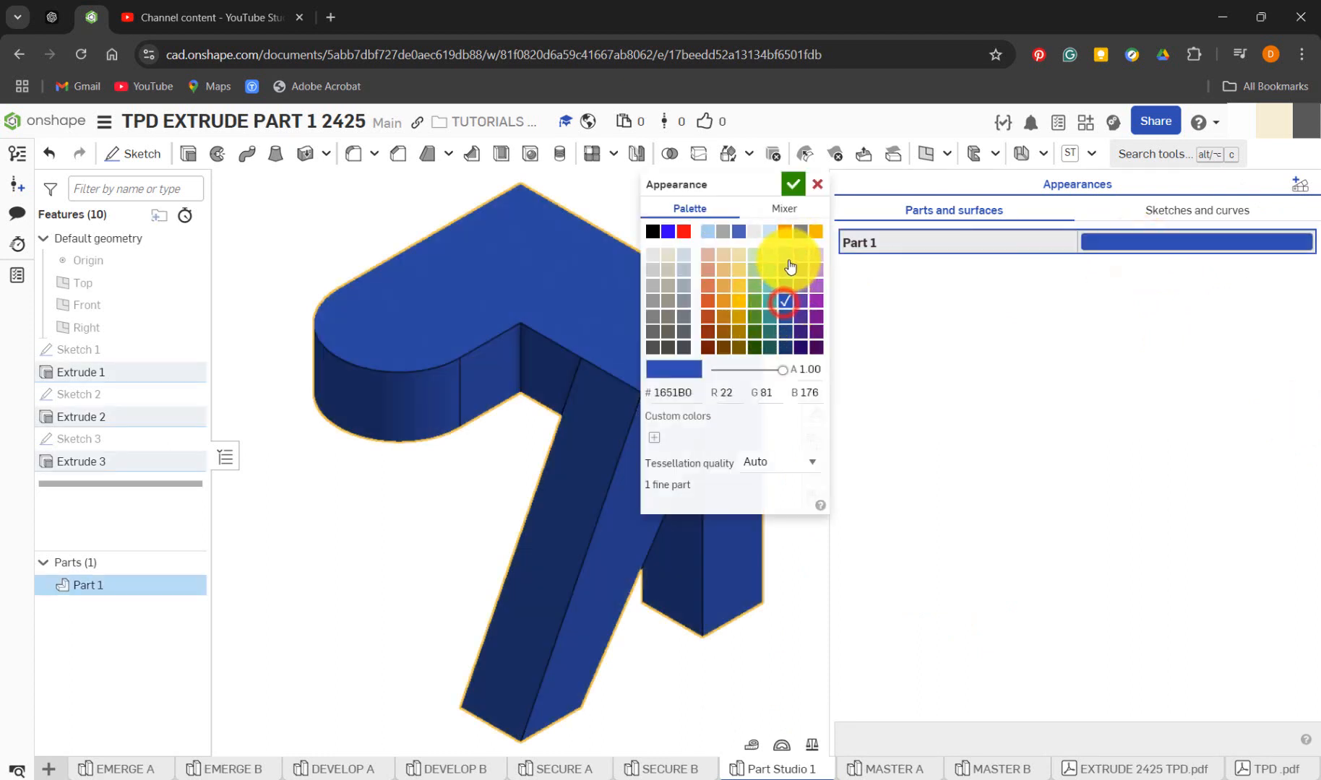
pyautogui.click(795, 190)
pyautogui.click(821, 417)
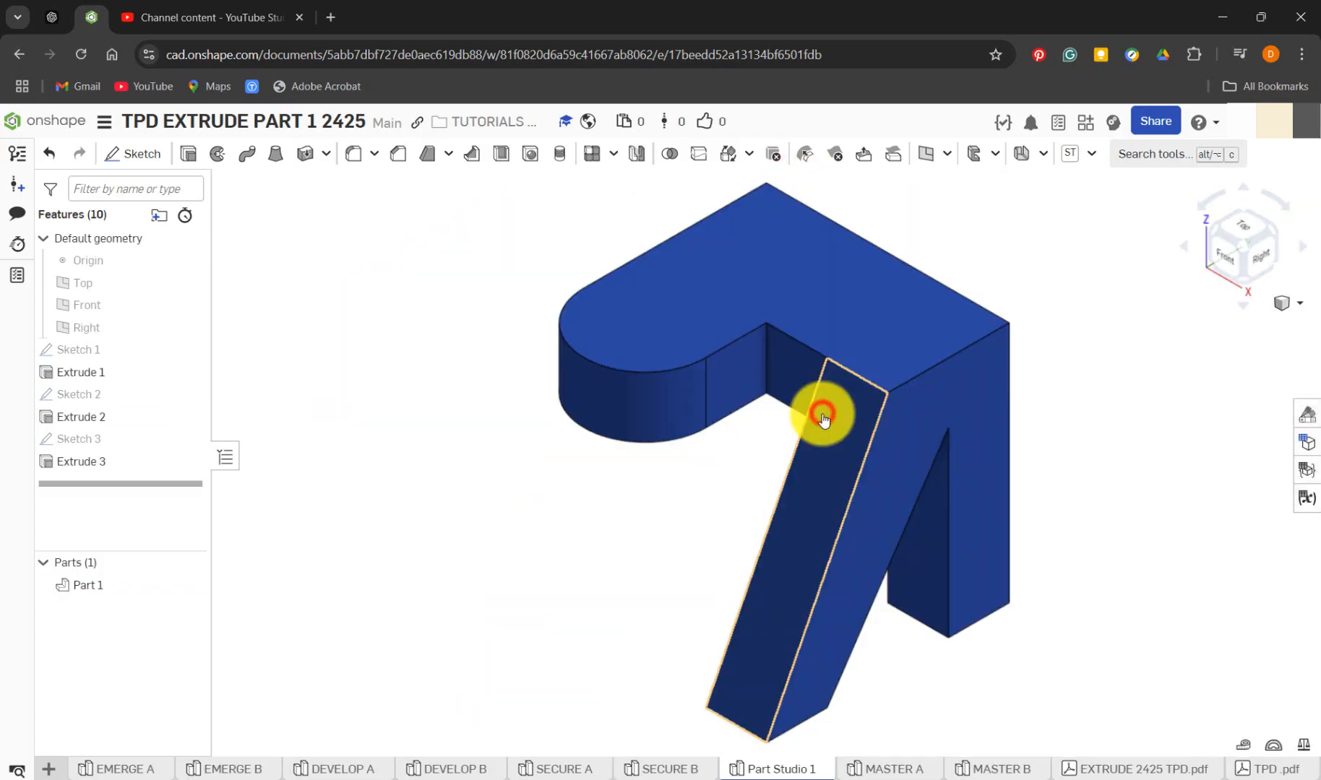